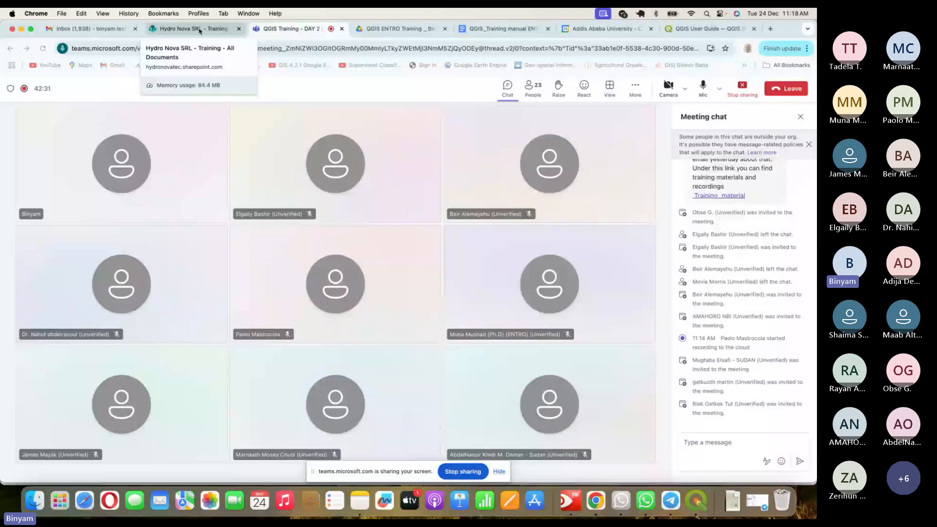
Switch to the Hydro Nova SRL SharePoint site and open the Additional materials _ QGIS folder within the QGIS training folder
click(200, 29)
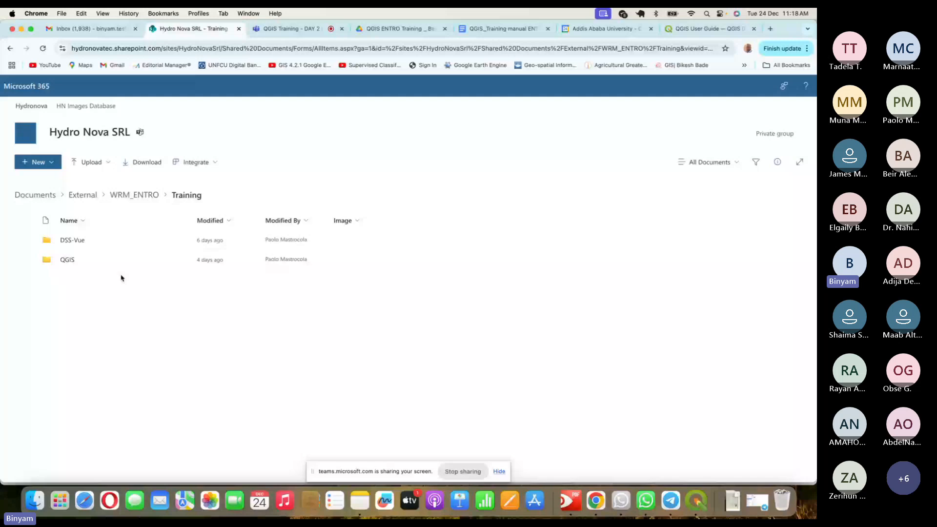
click(68, 260)
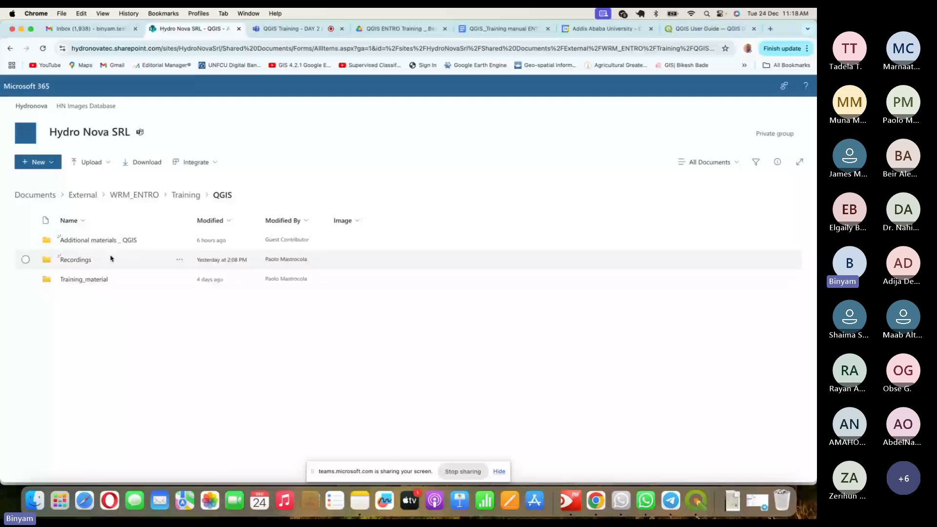
click(97, 240)
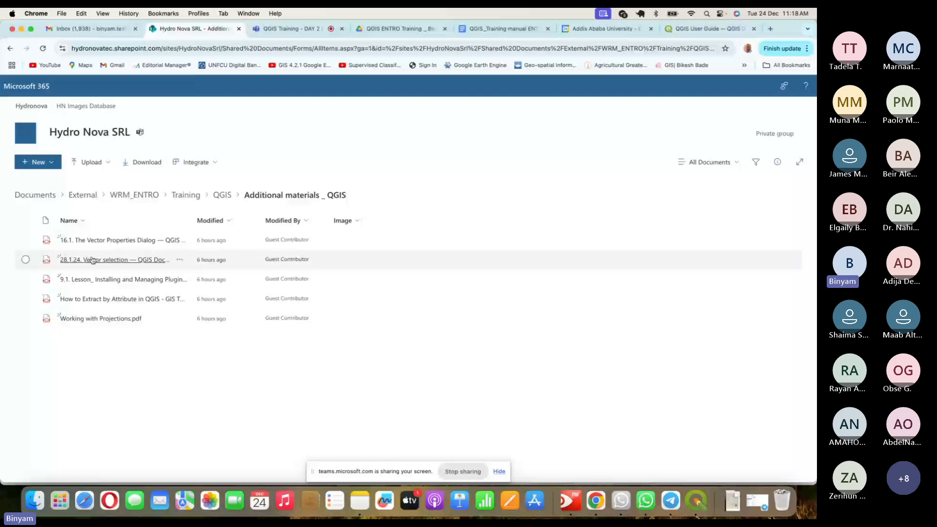
Open Working with Projections.pdf, skim its sections on projections and custom coordinate reference systems, and close the document
click(127, 318)
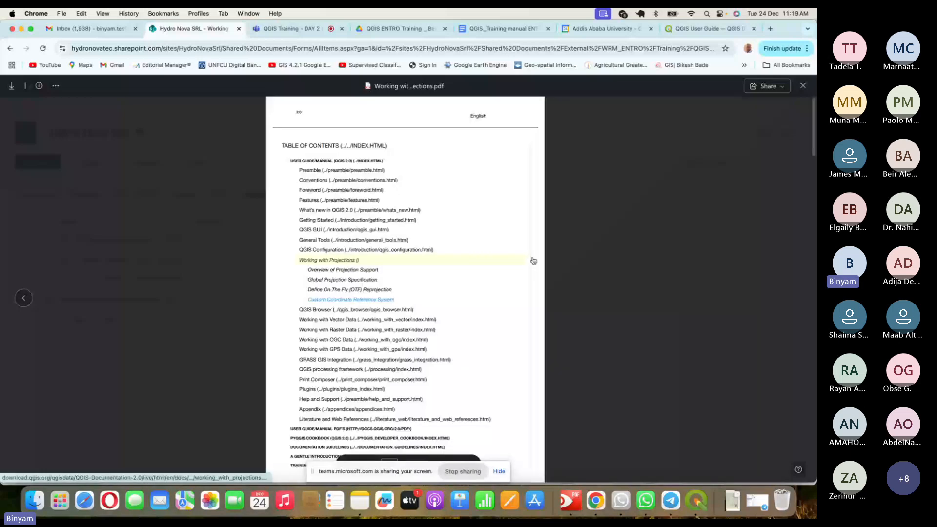
scroll(578, 354, down, 5)
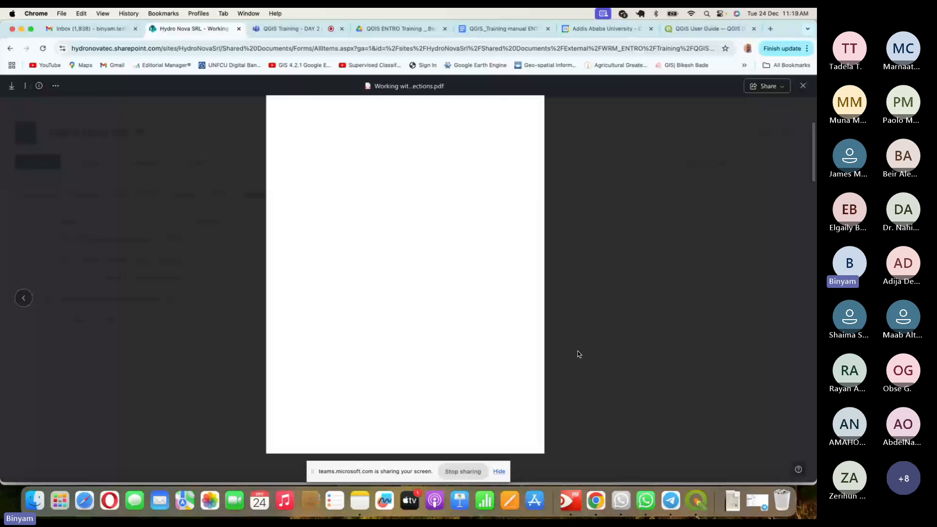
scroll(578, 354, down, 10)
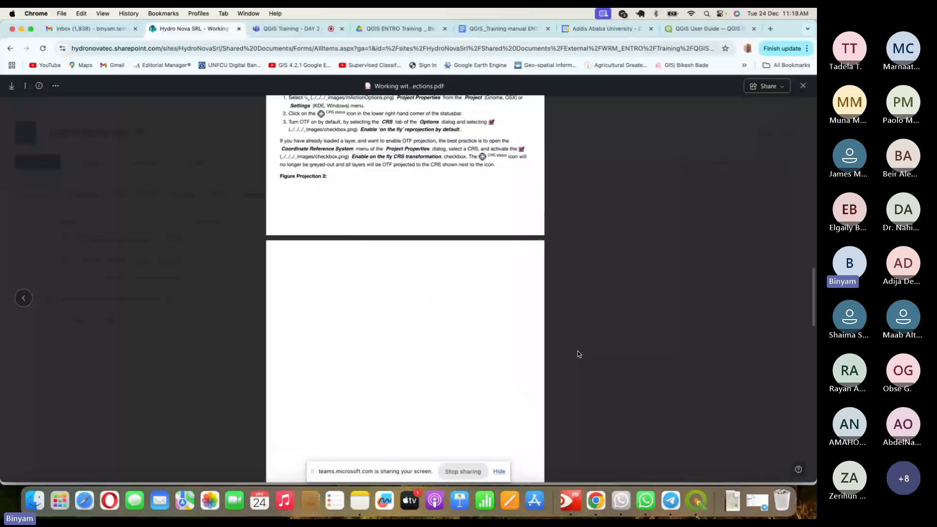
scroll(578, 355, down, 3)
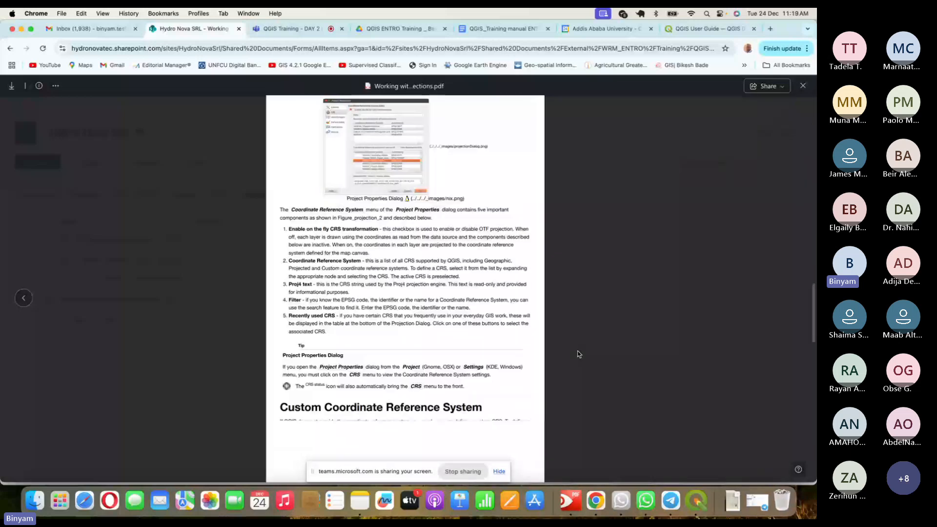
scroll(578, 355, down, 8)
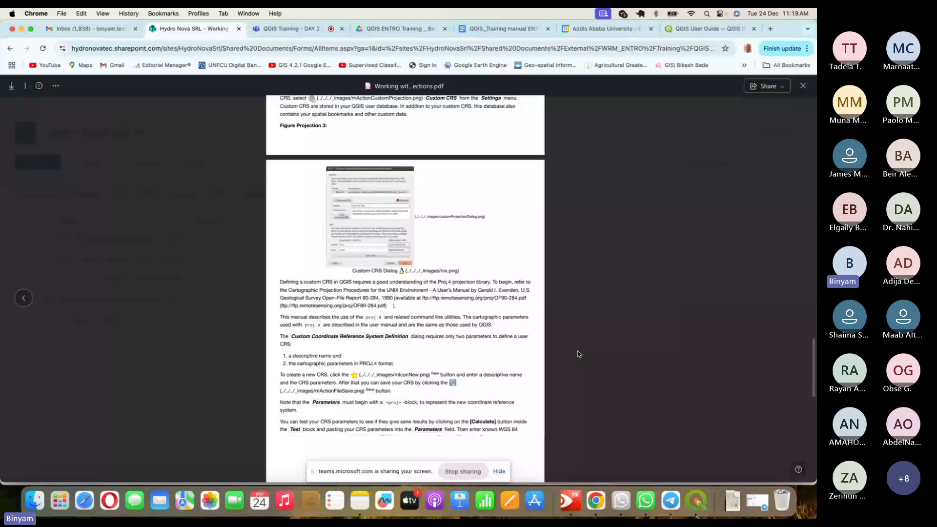
scroll(577, 354, down, 15)
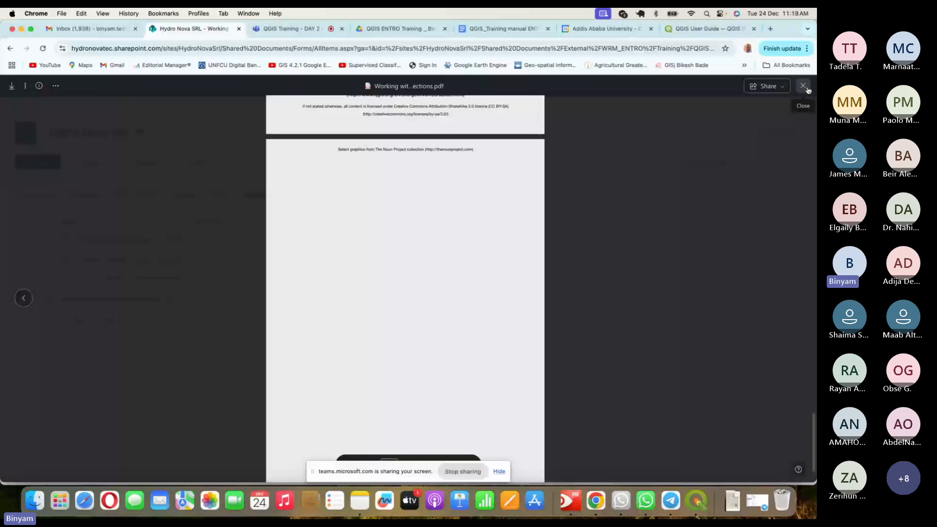
click(807, 89)
Look through the How to Extract by Attribute in QGIS tutorial PDF and close the document
click(633, 348)
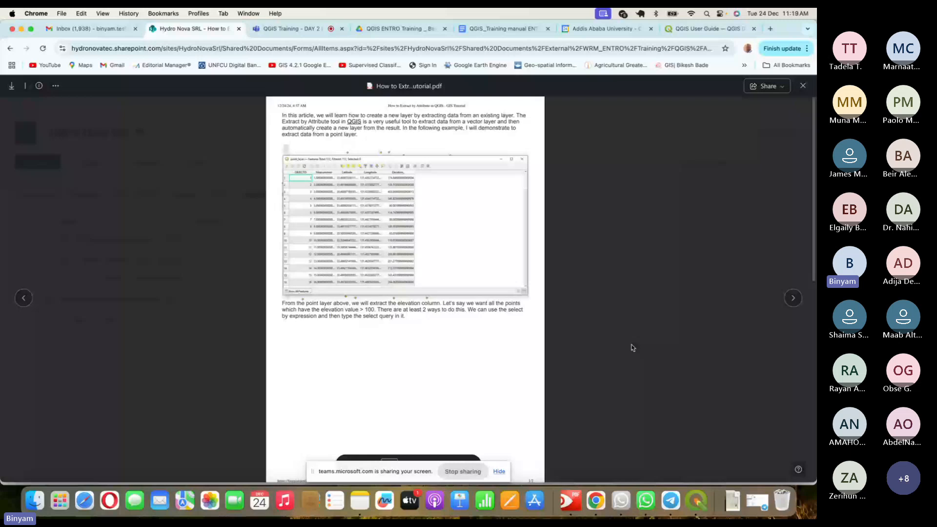
scroll(633, 347, down, 1)
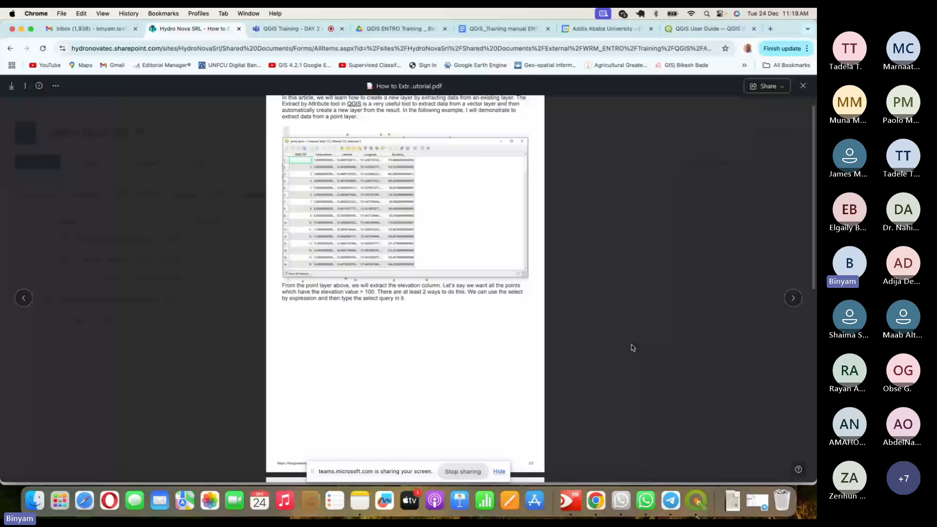
scroll(633, 348, down, 10)
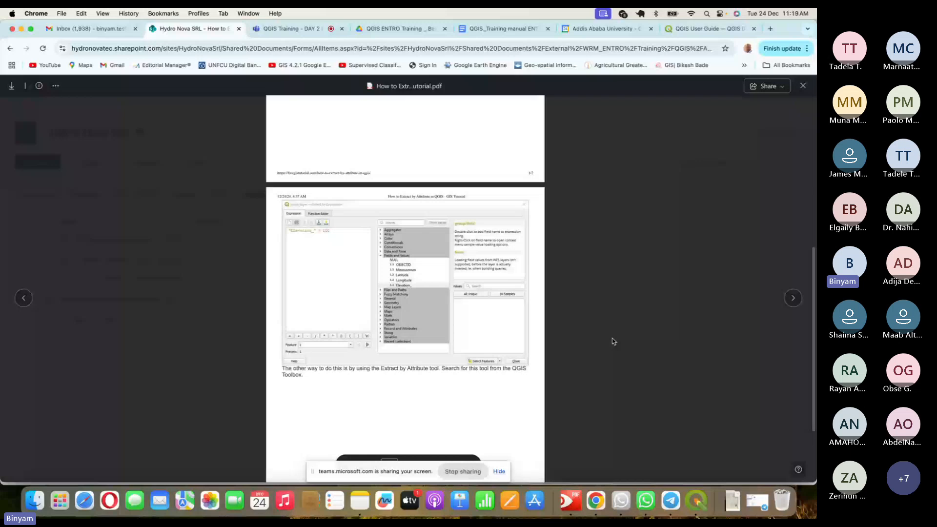
key(Escape)
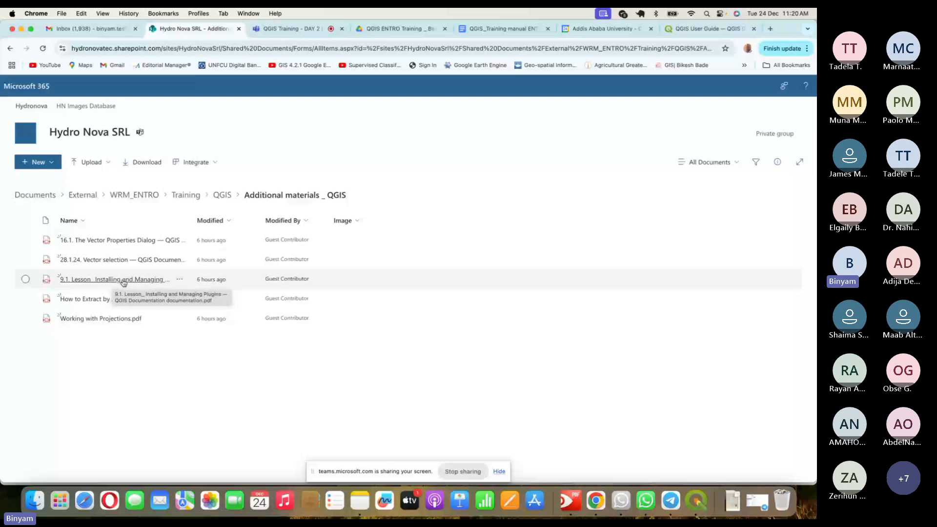
Review the 9.1 Installing and Managing Plugins lesson and the 28.1.24 Vector selection PDF, and close the viewer
click(123, 282)
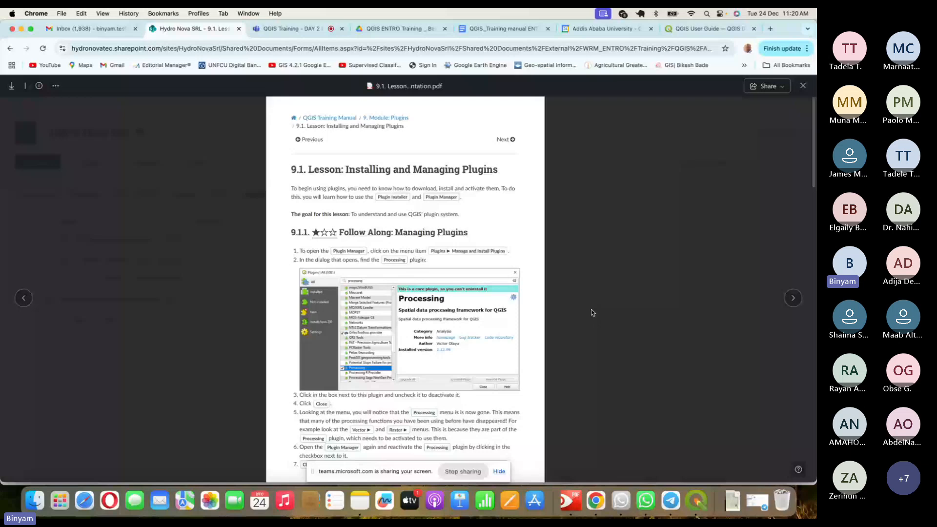
scroll(592, 313, down, 6)
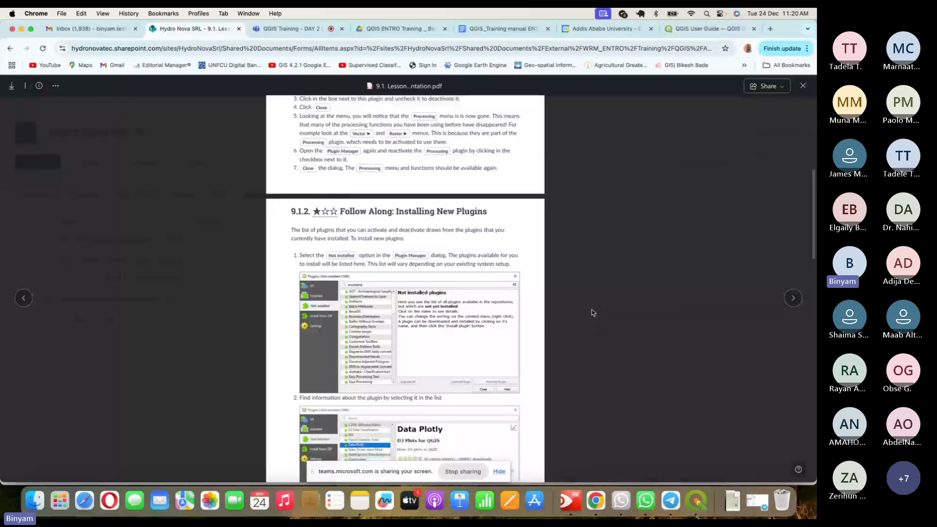
scroll(594, 312, down, 2)
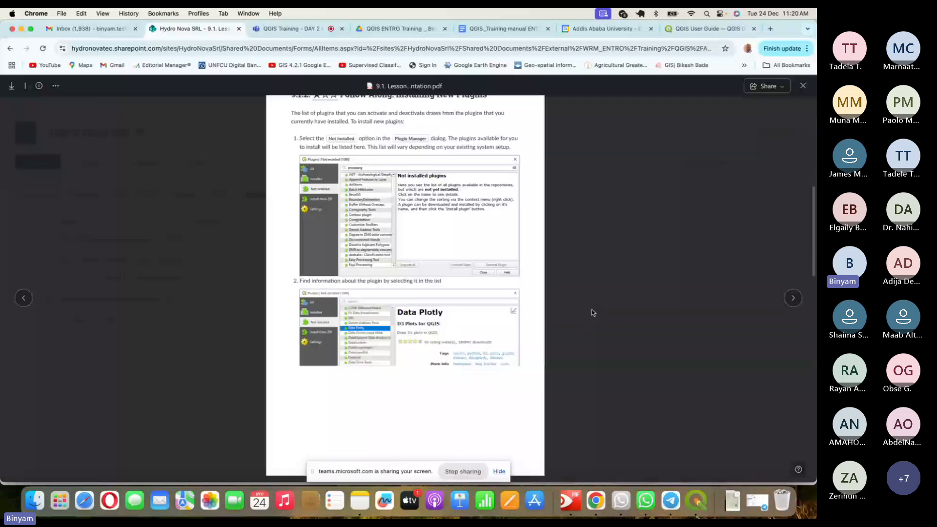
scroll(592, 312, down, 7)
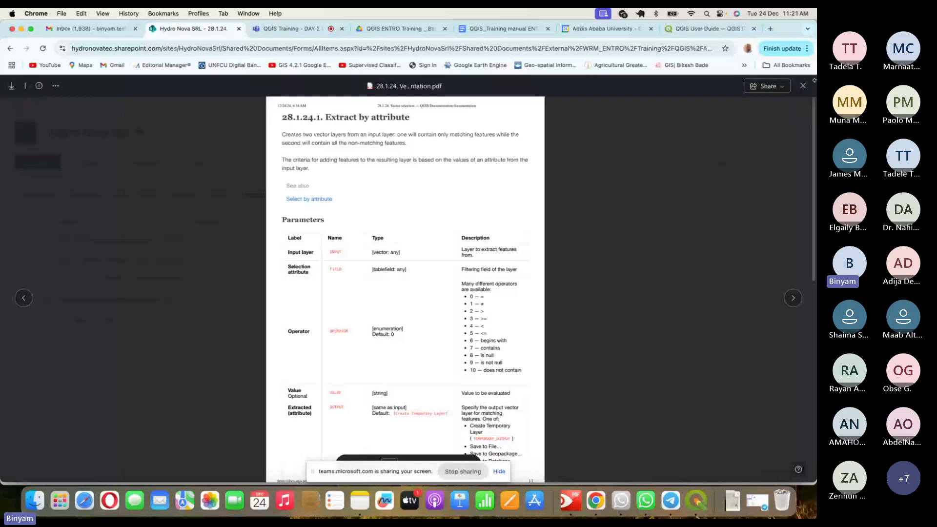
click(802, 86)
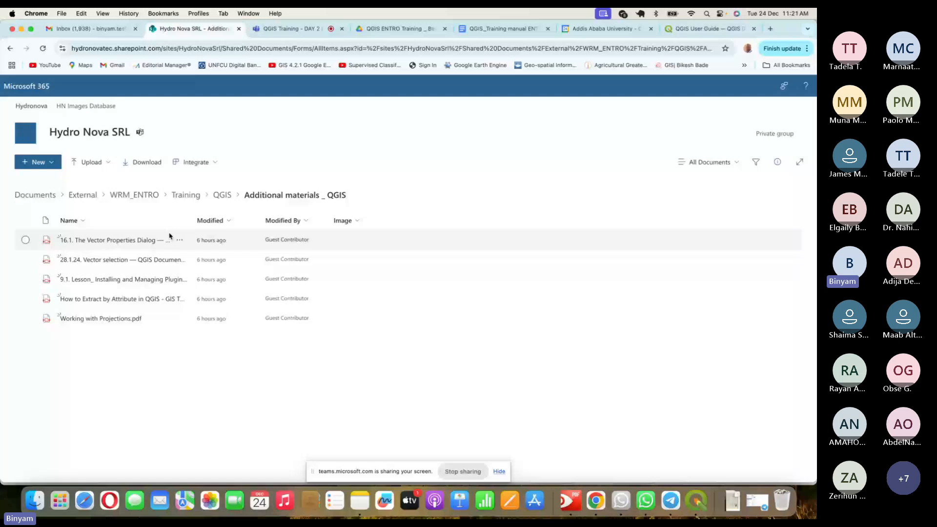
View the Labels Properties section of the 16.1 Vector Properties Dialog PDF, close it and return to the QGIS folder
click(126, 242)
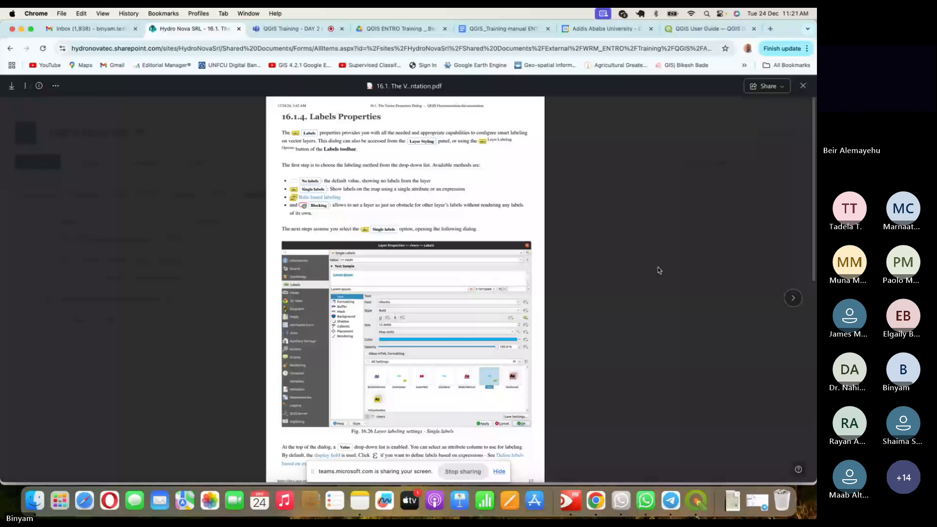
key(Escape)
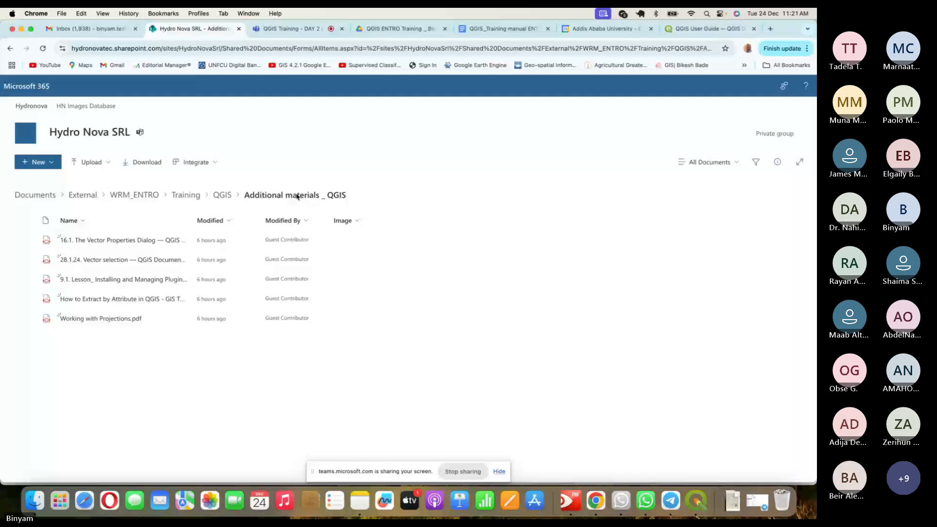
click(222, 195)
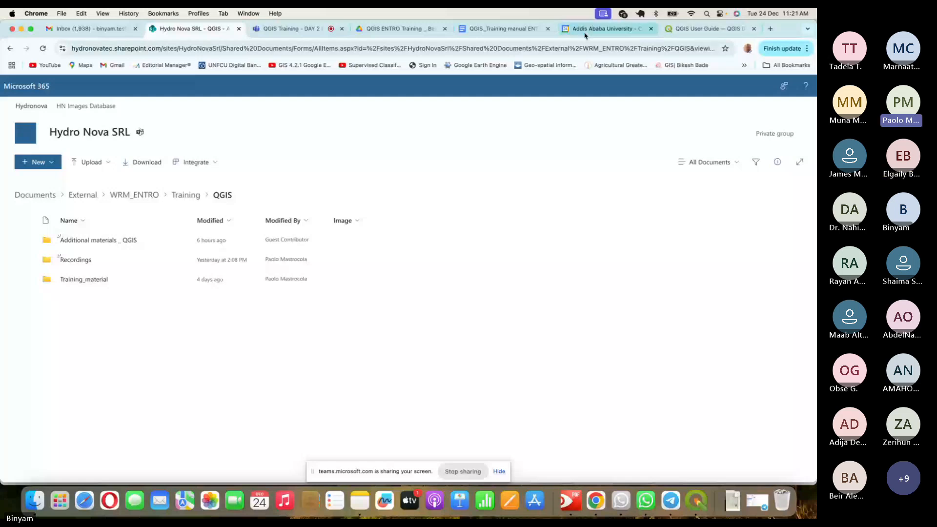
Switch to the Teams meeting and unmute the microphone
key(ctrl+Tab)
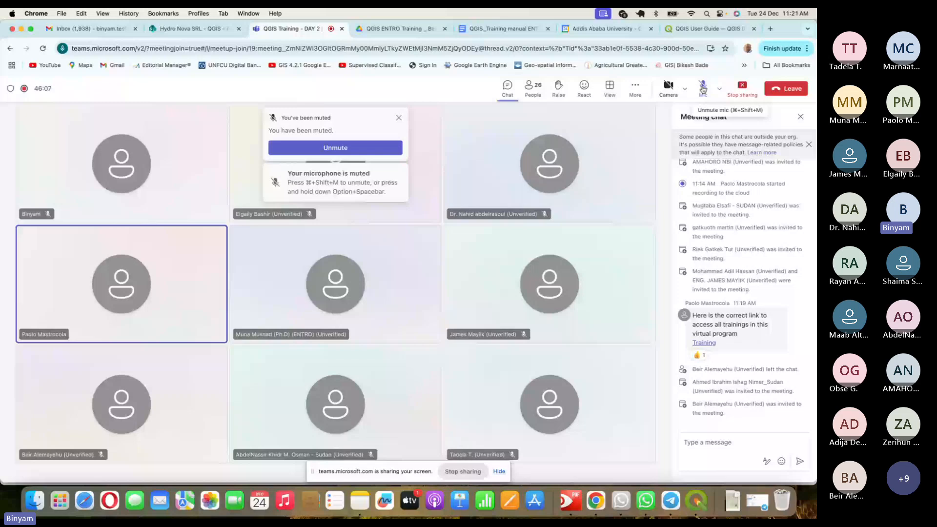
click(703, 87)
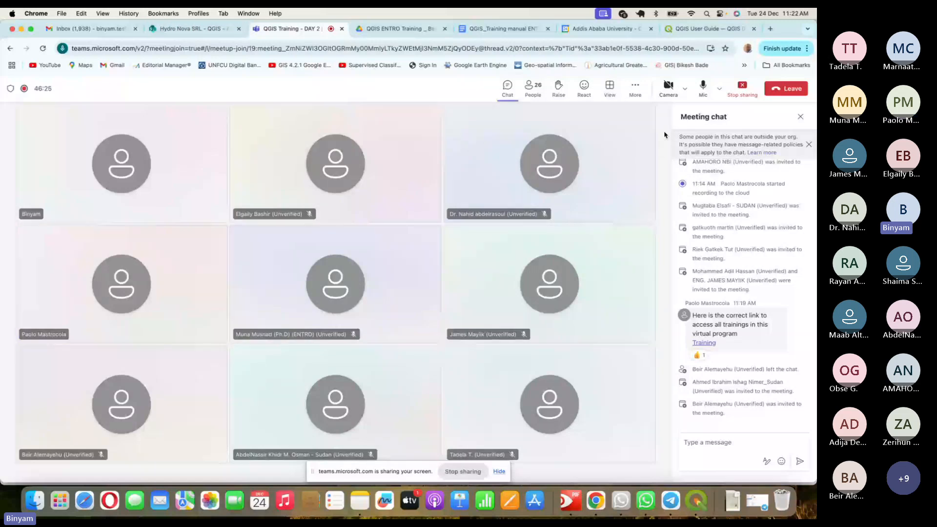
Show the contents of the Additional materials _ QGIS folder on SharePoint again and return to the Teams meeting
click(176, 28)
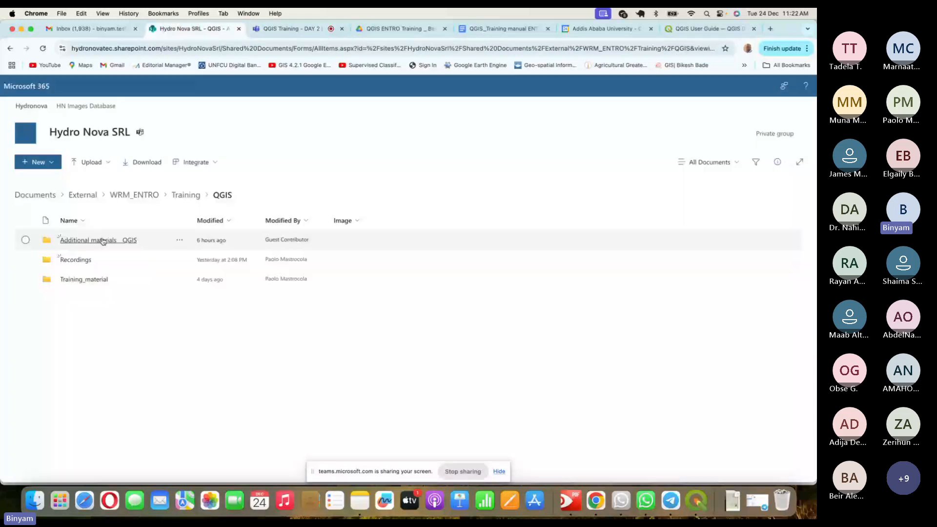
click(103, 241)
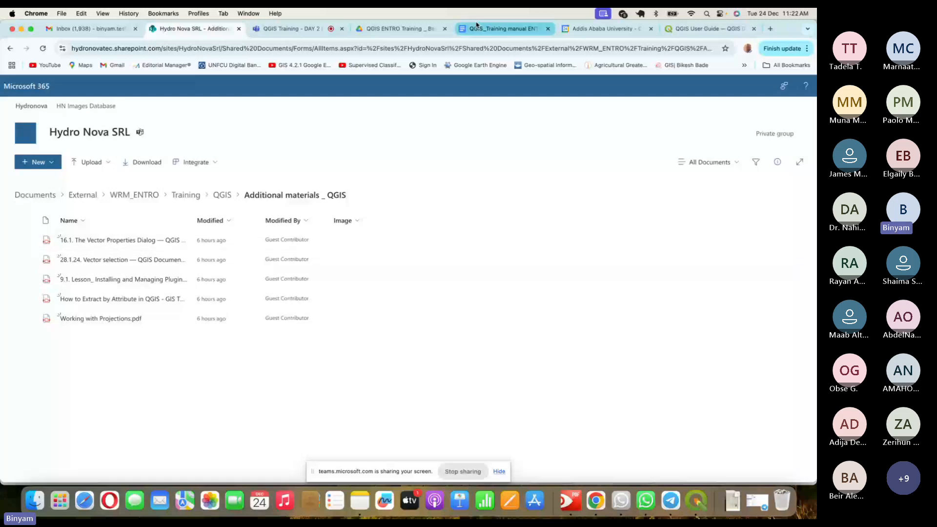
click(283, 30)
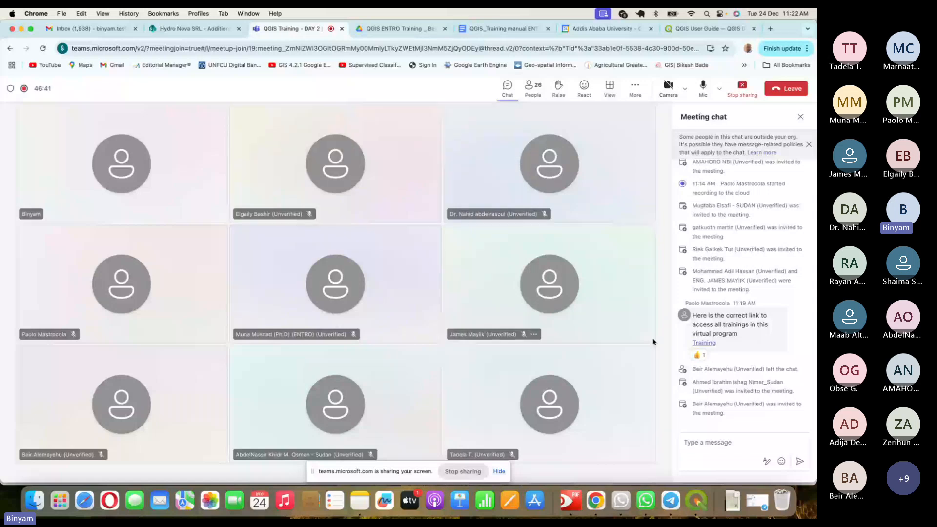
Switch to QGIS, open the ENTRO_Training project carrying the trainer's name from the GIS folder, and dismiss the older-project-file notice
click(696, 504)
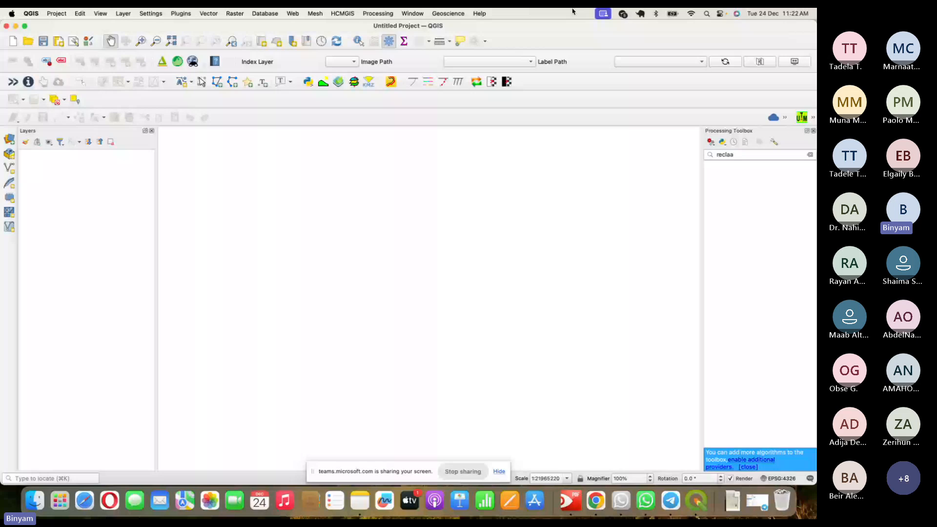
click(29, 42)
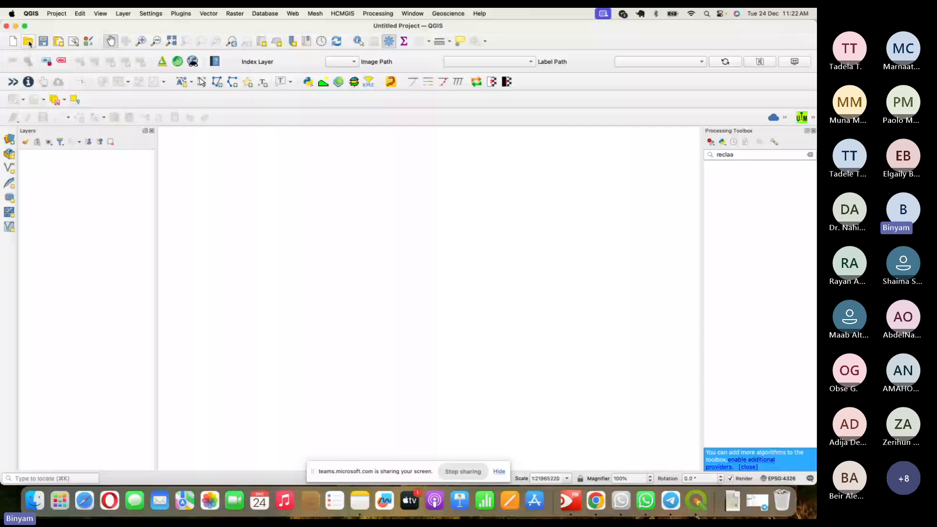
click(56, 14)
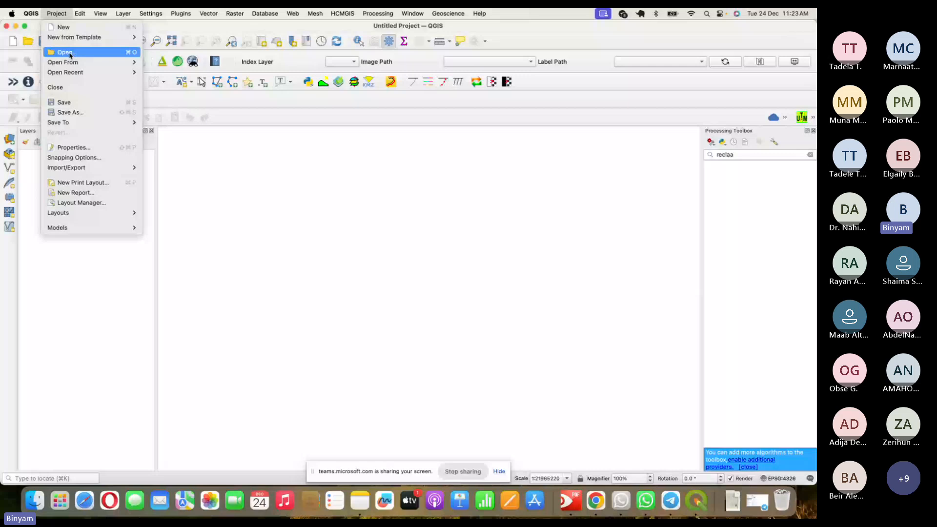
click(66, 52)
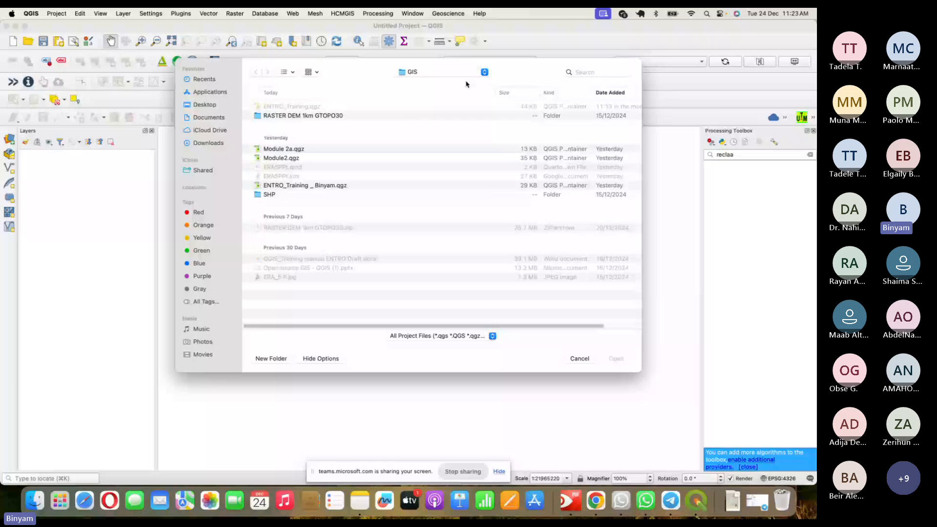
double_click(322, 191)
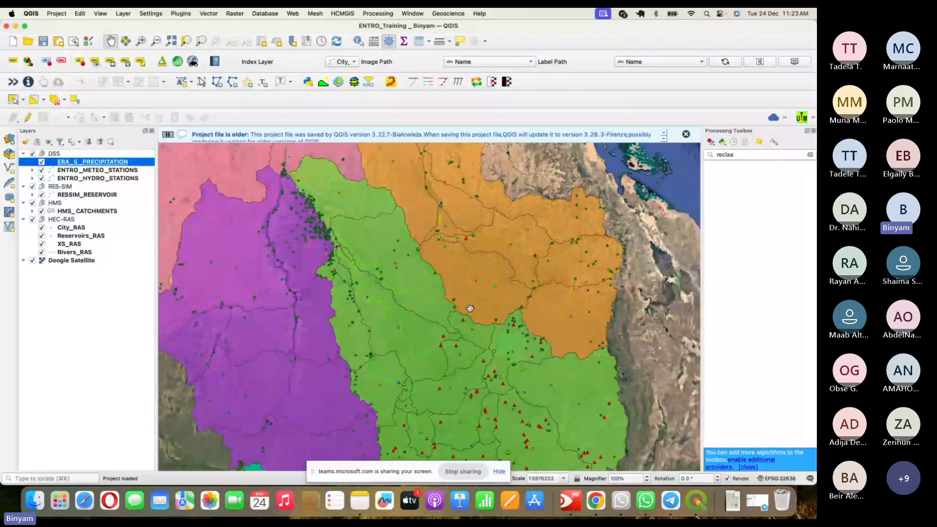
click(686, 135)
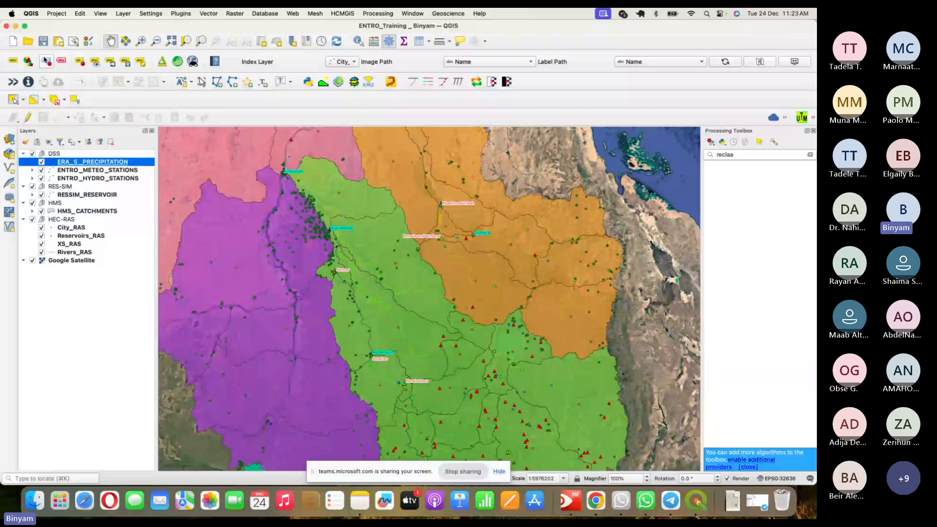
click(62, 16)
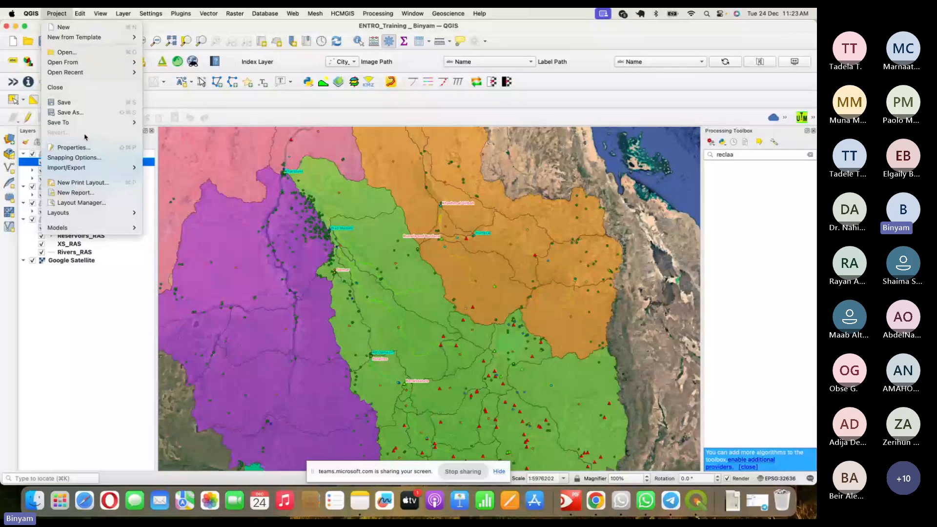
click(84, 260)
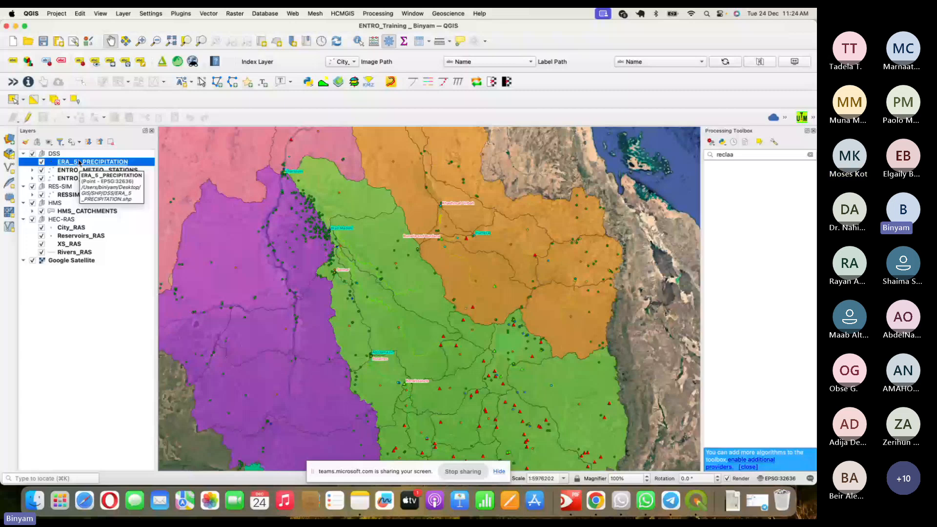
Clear the search text in the Processing Toolbox
click(810, 154)
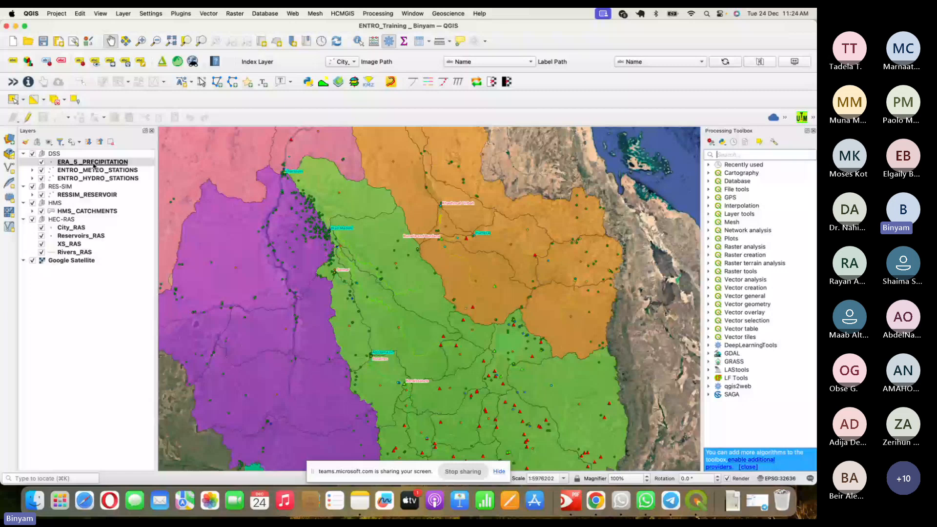
Toggle the ENTRO_HYDRO_STATIONS layer's visibility off and back on
click(93, 164)
click(41, 178)
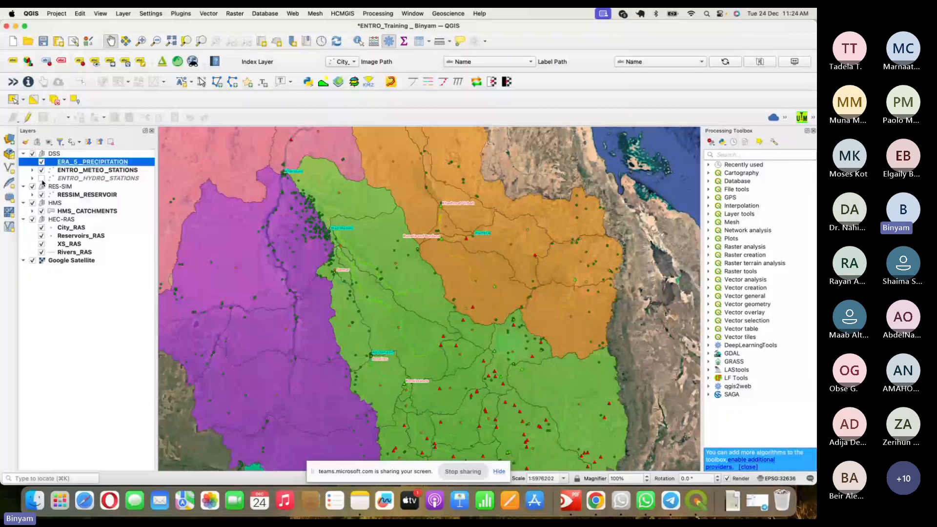
click(42, 178)
right_click(99, 163)
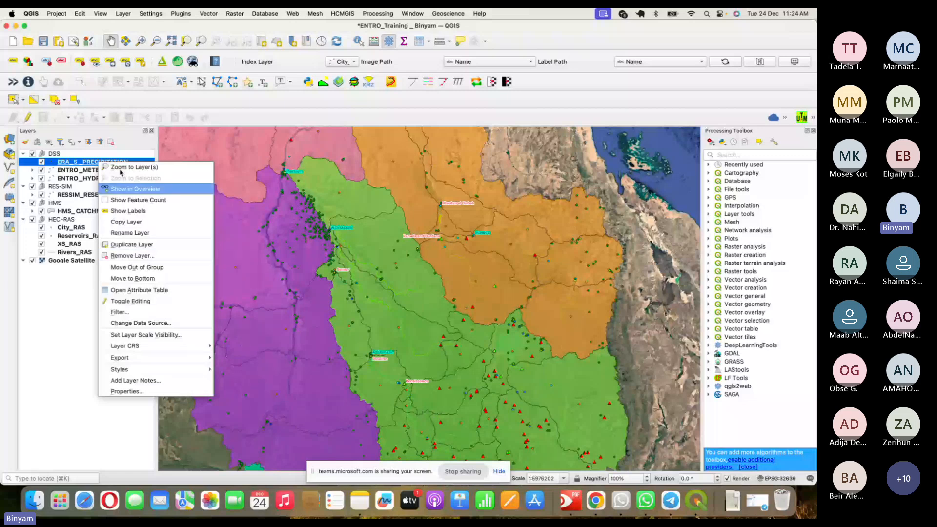
click(129, 257)
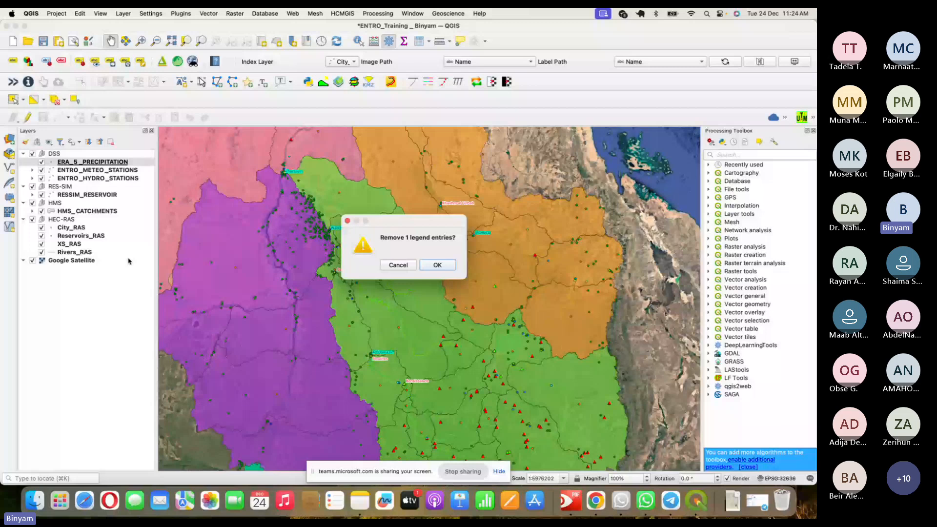
click(404, 266)
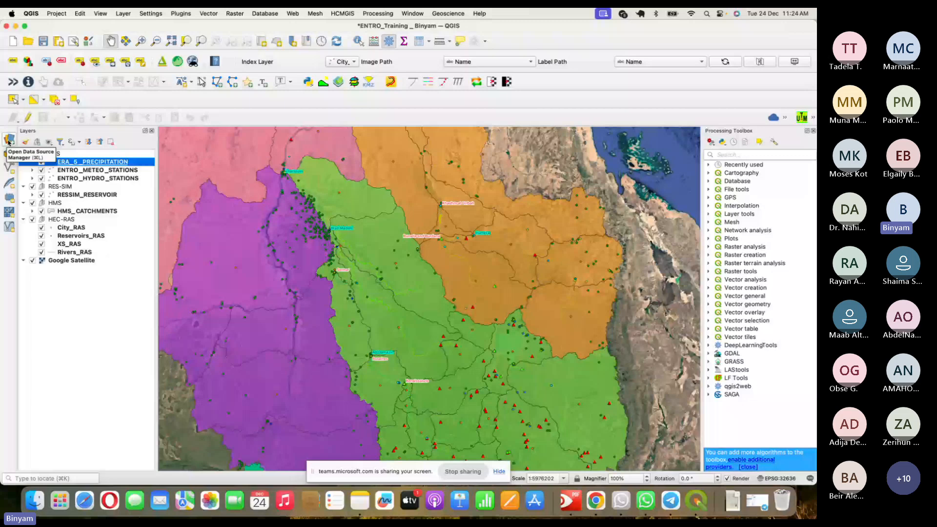
Browse the HEC-HMS folder for a vector dataset and limit the selectable files to ESRI Shapefiles
click(57, 13)
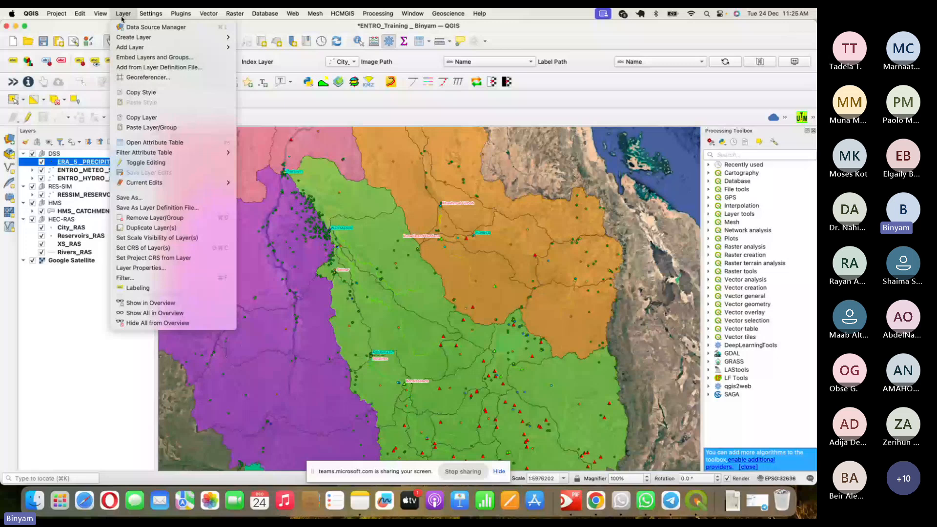
click(211, 27)
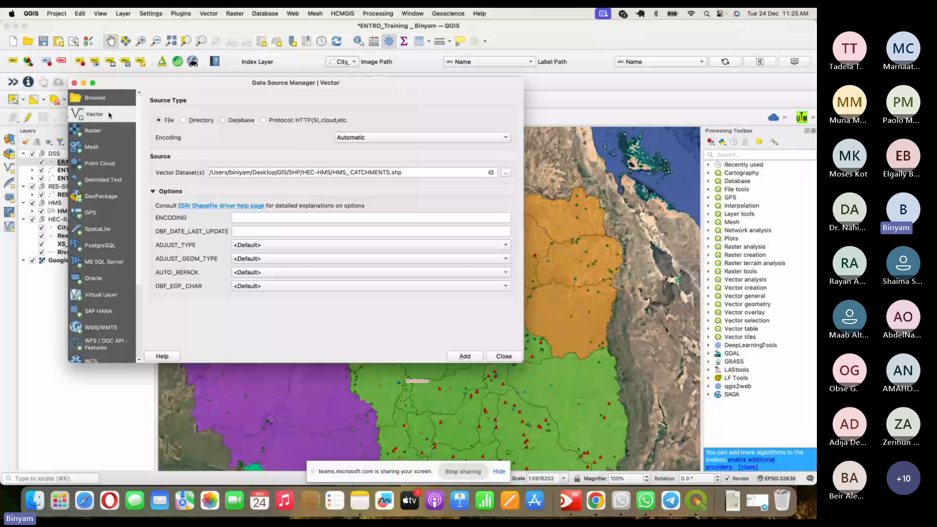
click(506, 174)
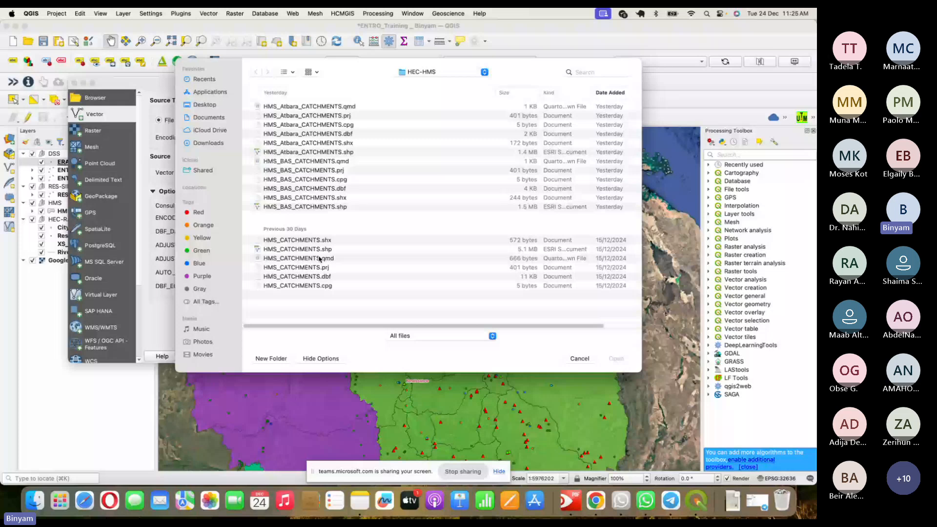
click(348, 152)
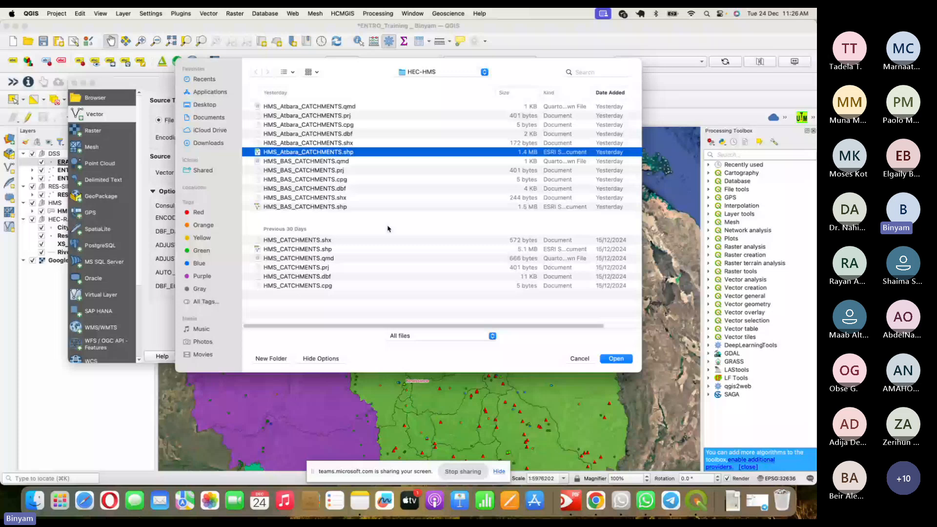
click(441, 336)
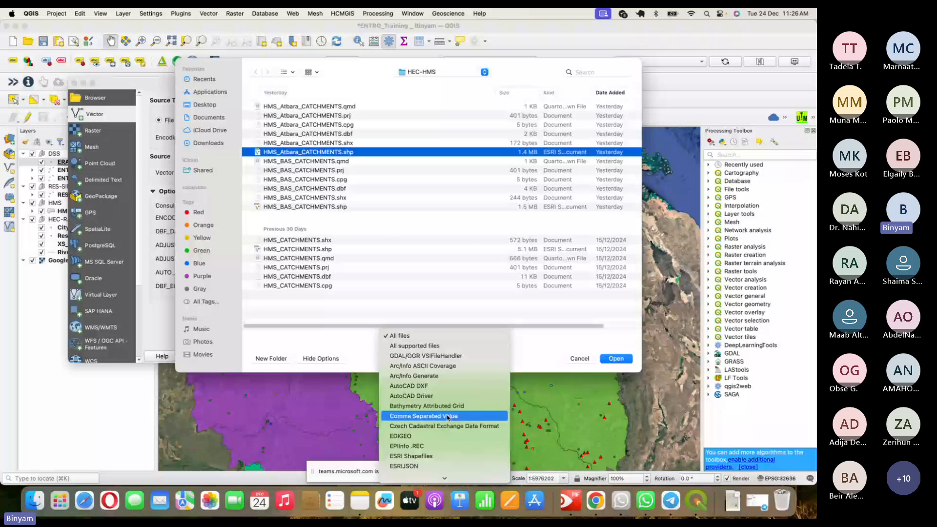
click(411, 456)
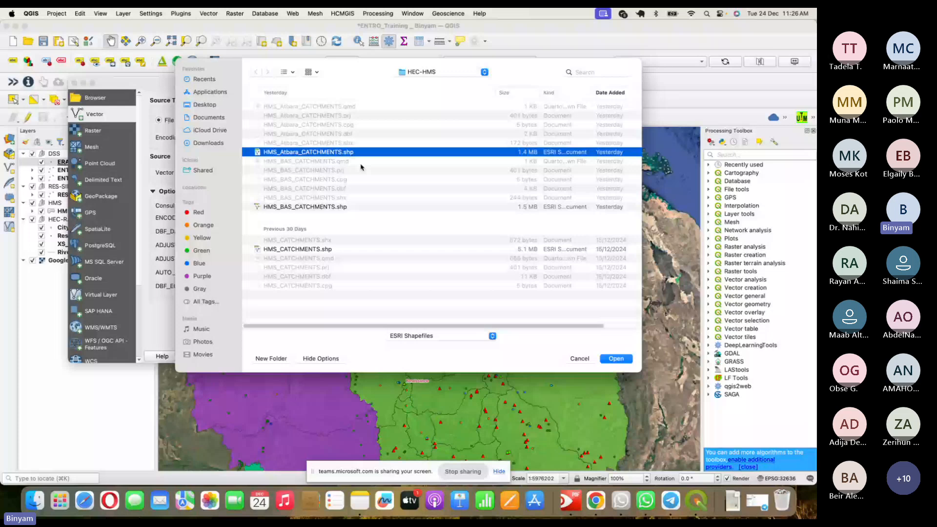
Add HMS_Atbara_CATCHMENTS.shp to the project as a vector layer and close the Data Source Manager
key(Down)
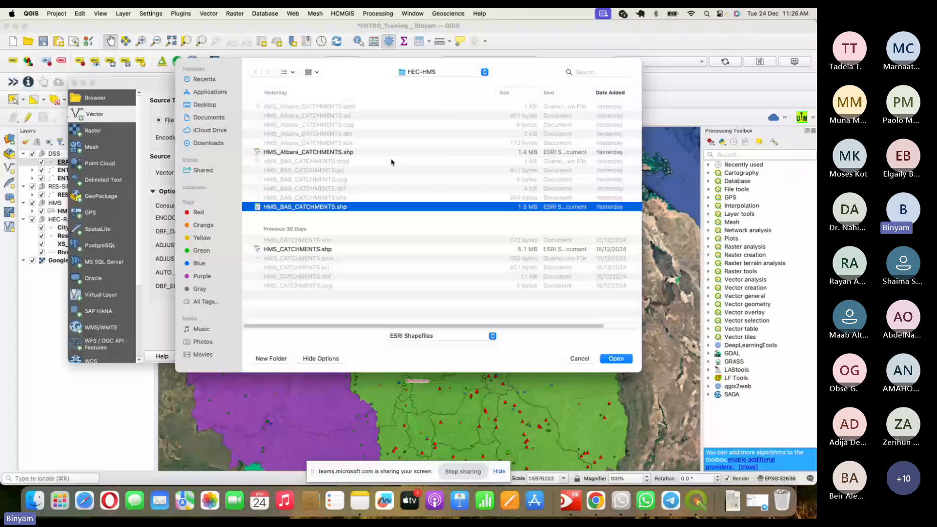
click(315, 153)
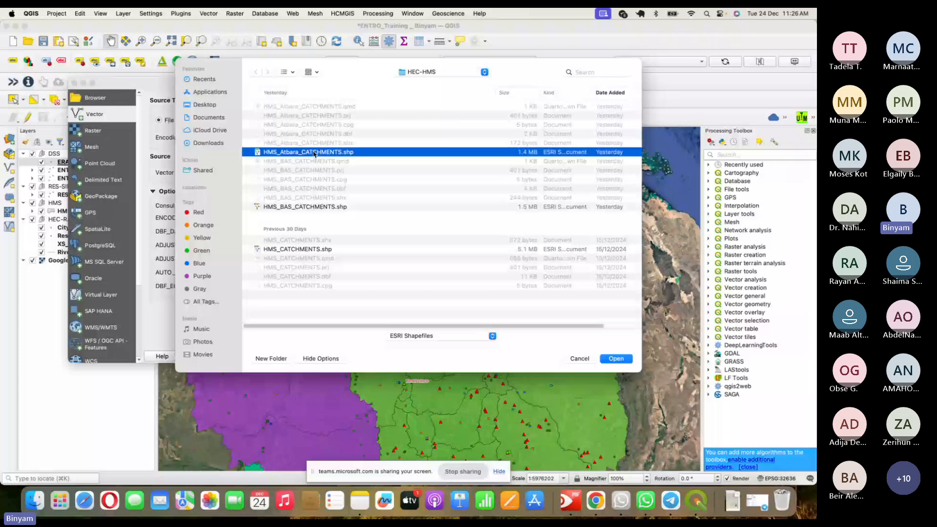
double_click(314, 153)
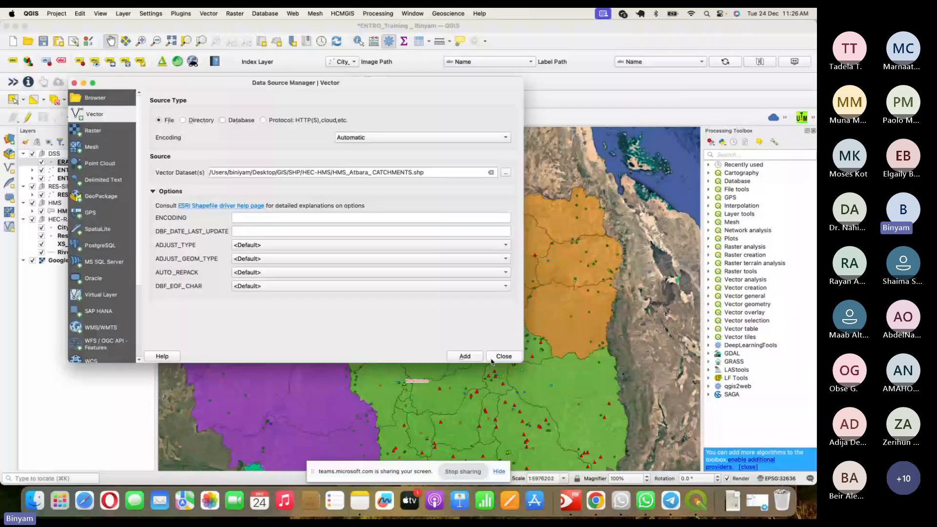
click(492, 361)
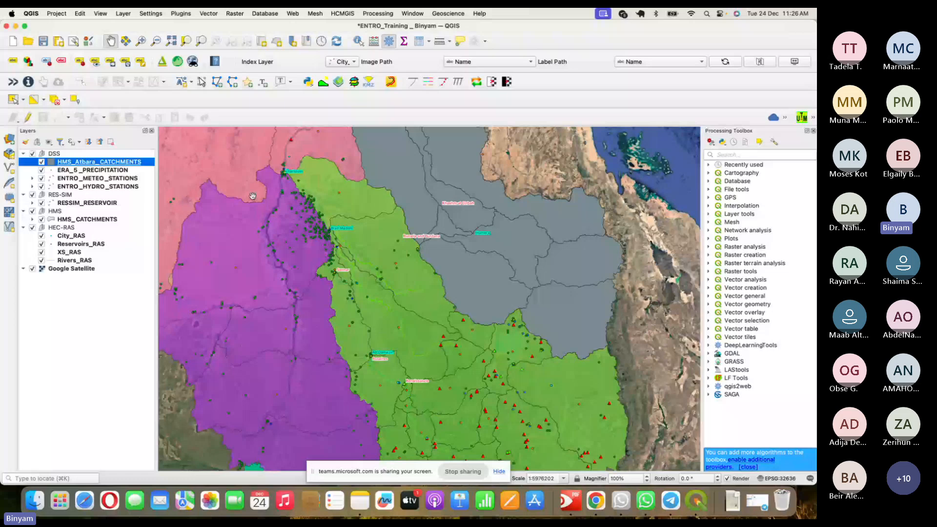
Zoom the map to the extent of the HMS_Atbara_CATCHMENTS layer
drag(253, 195, 172, 189)
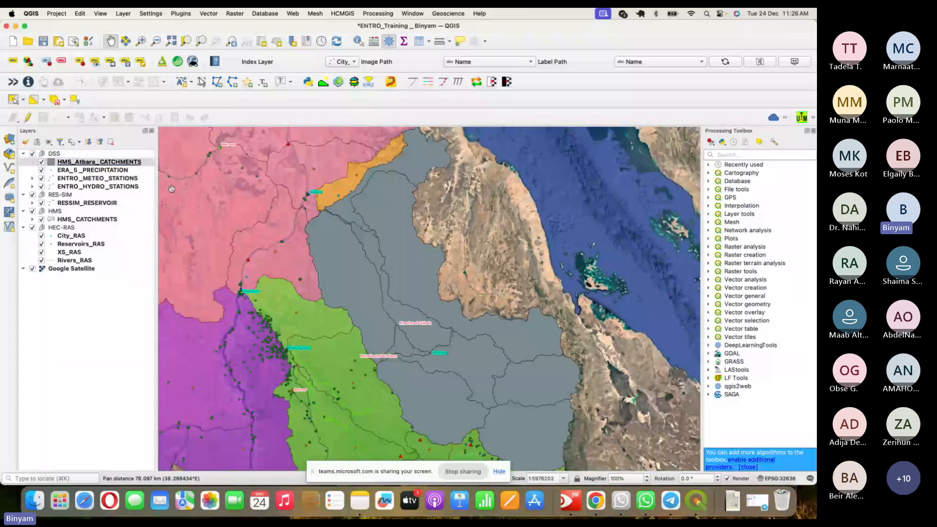
right_click(118, 163)
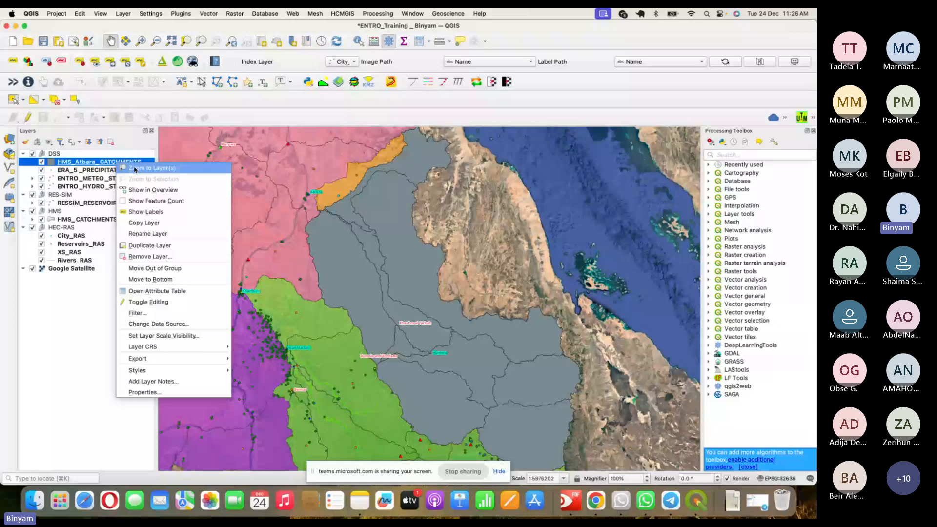
click(135, 168)
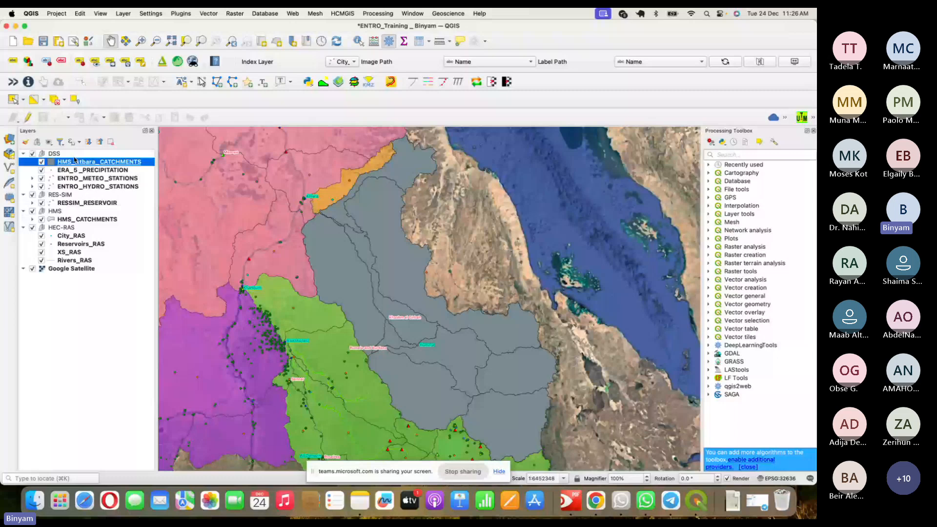
key(super+shift+v)
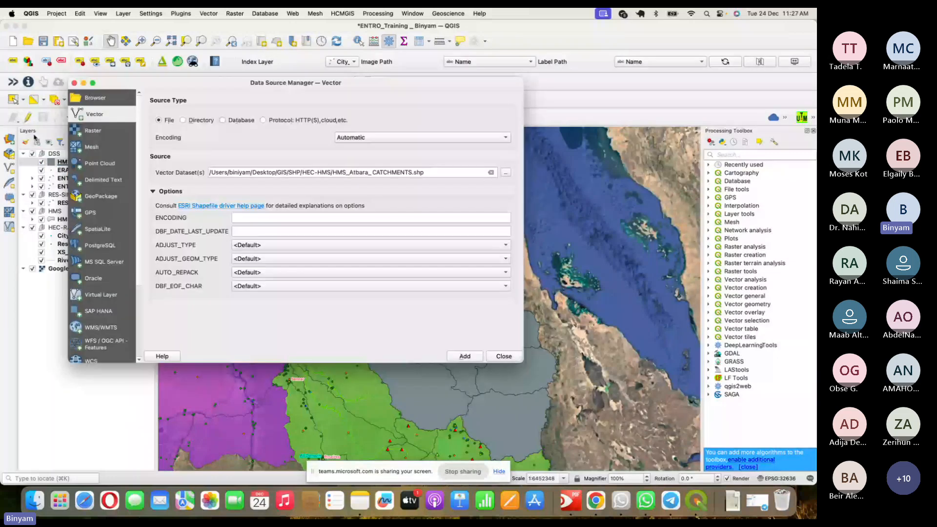
click(505, 172)
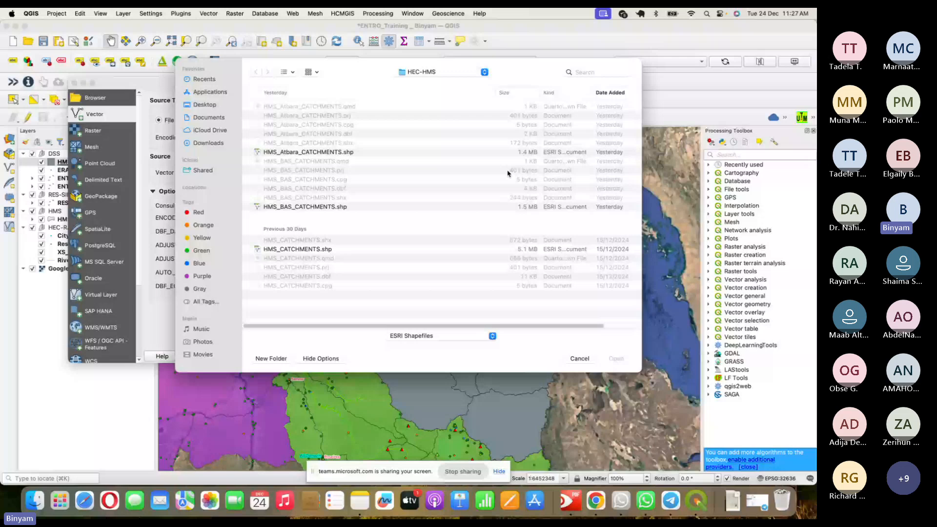
key(Escape)
key(Escape)
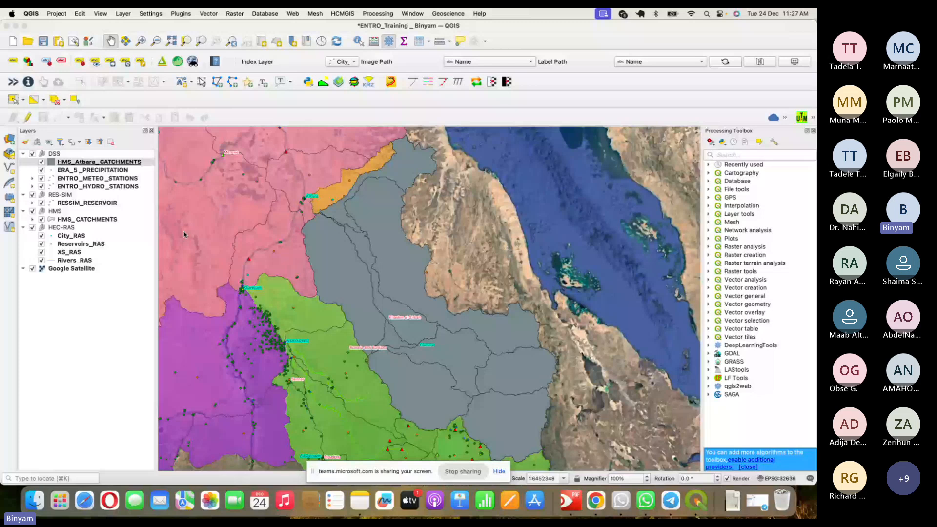
Change the simple fill color of the HMS_Atbara_CATCHMENTS layer to orange and apply it
click(94, 162)
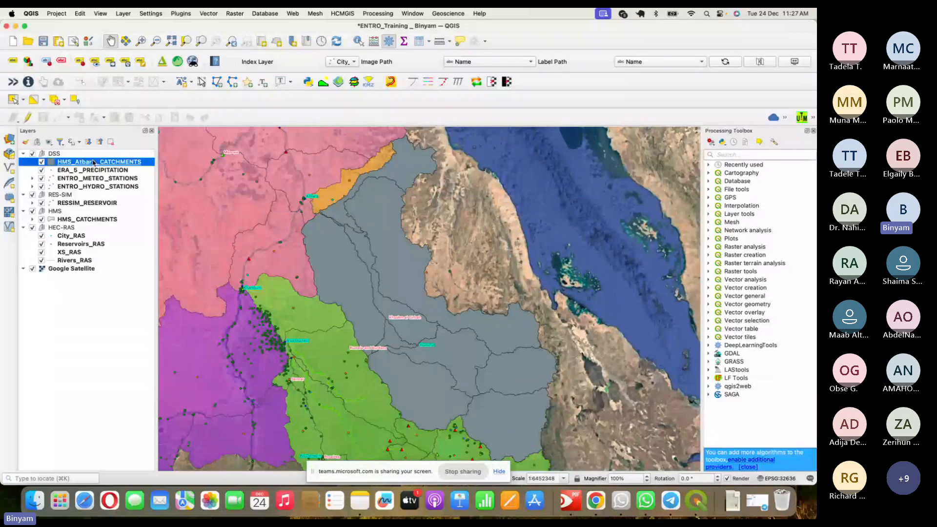
double_click(95, 162)
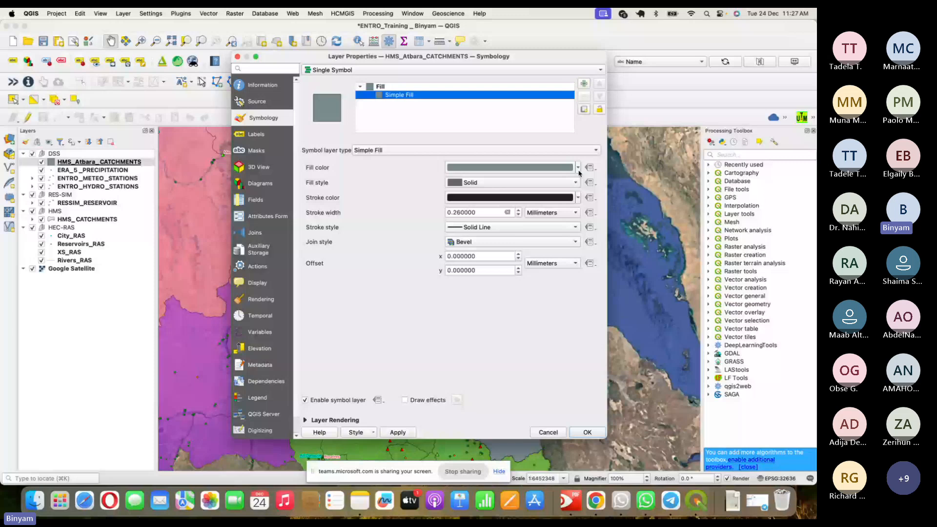
click(578, 168)
click(525, 209)
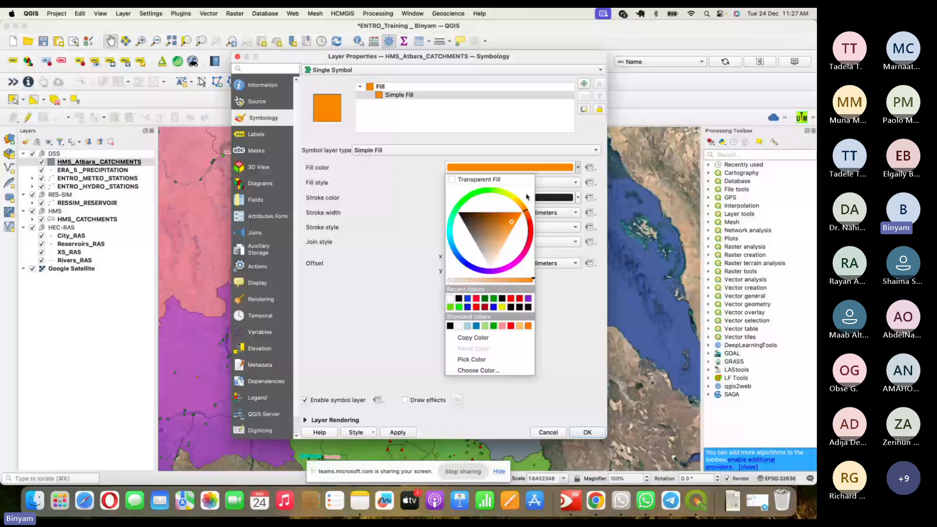
click(587, 433)
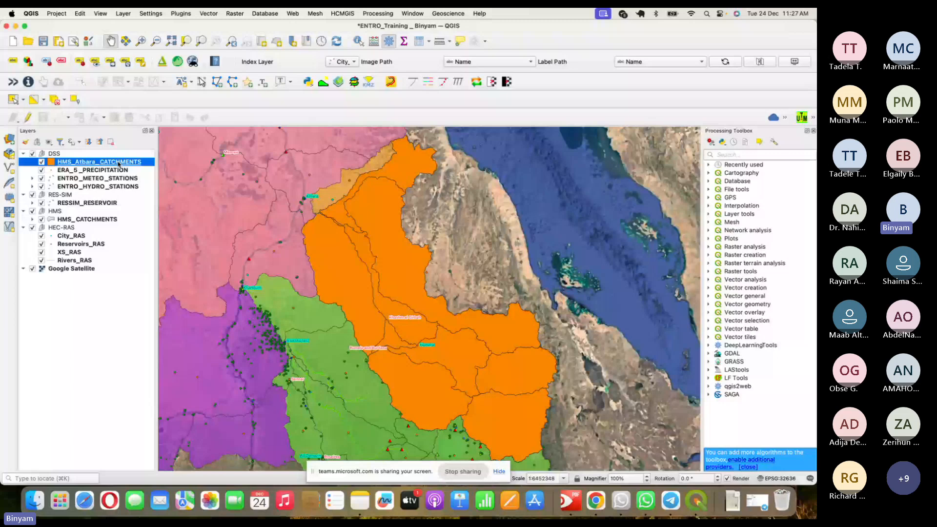
Switch the HMS_Atbara_CATCHMENTS symbology to Categorized and classify it by the NAME field with random colors
double_click(119, 162)
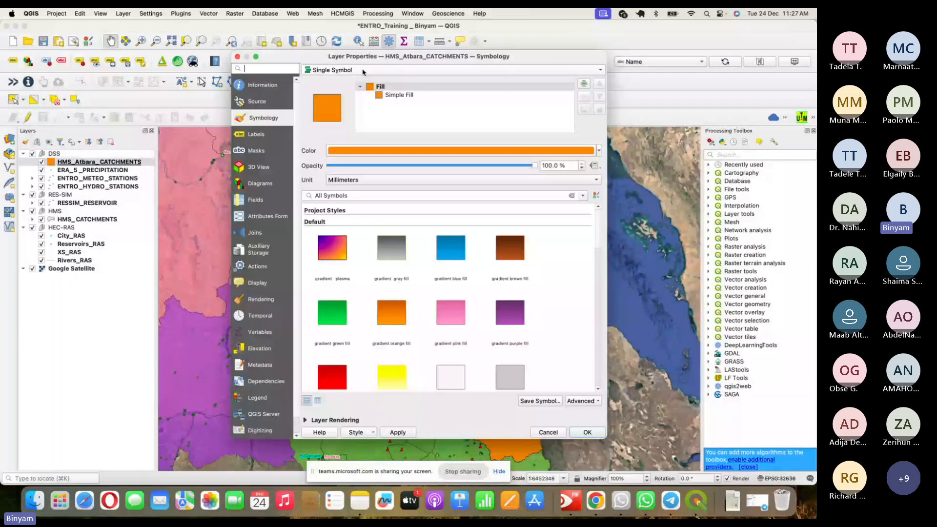
click(364, 69)
click(363, 80)
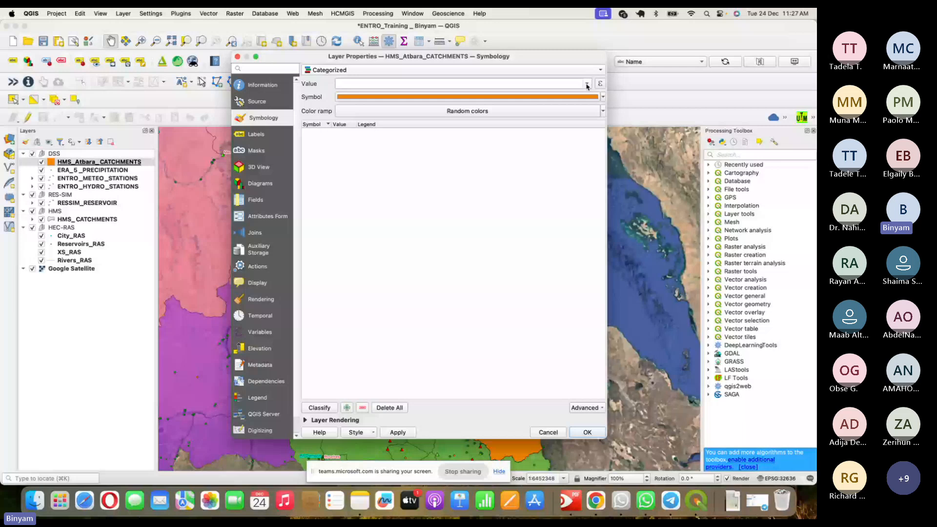
click(587, 84)
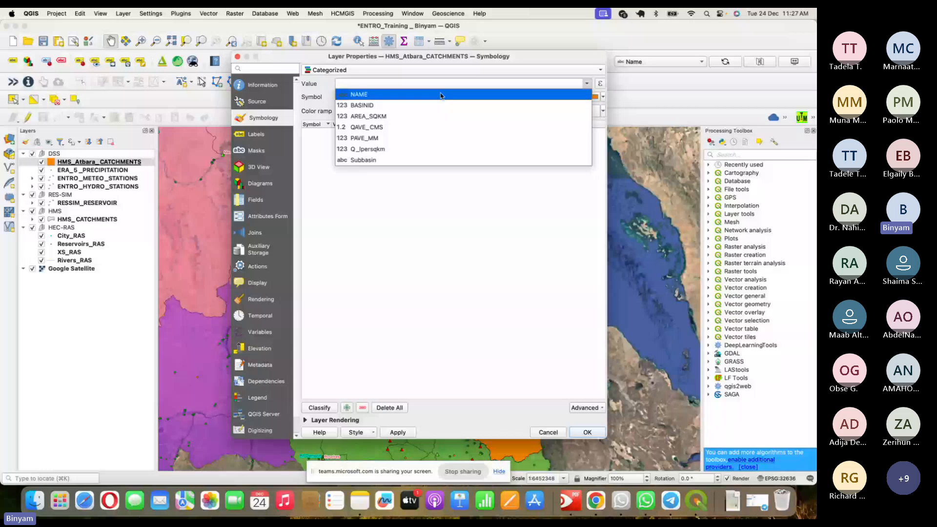
click(441, 95)
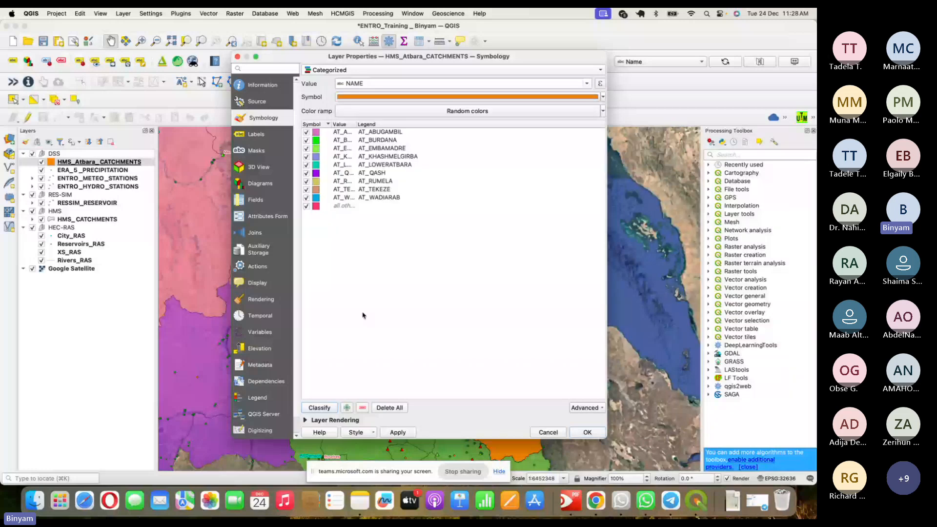
Turn off the "all other values" category, widen the Value column to fit, and apply the categorized symbology
click(306, 206)
double_click(356, 124)
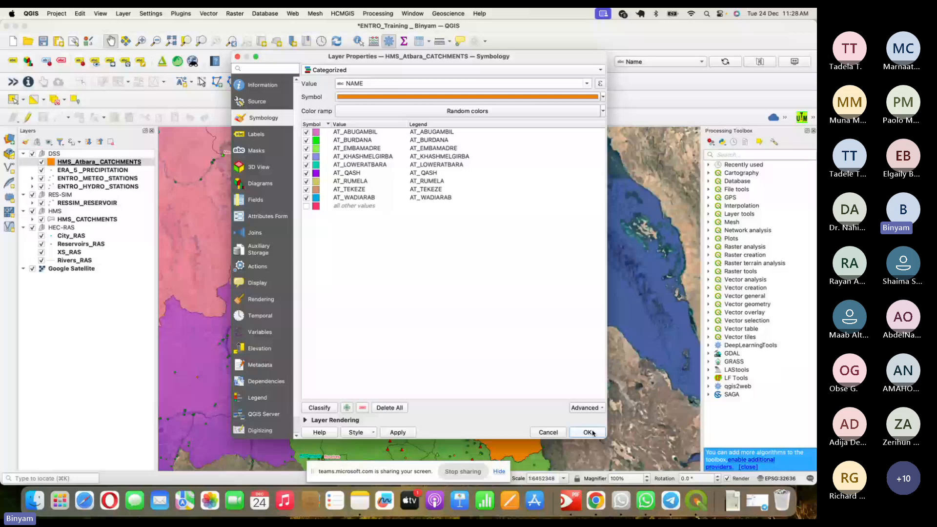
click(588, 433)
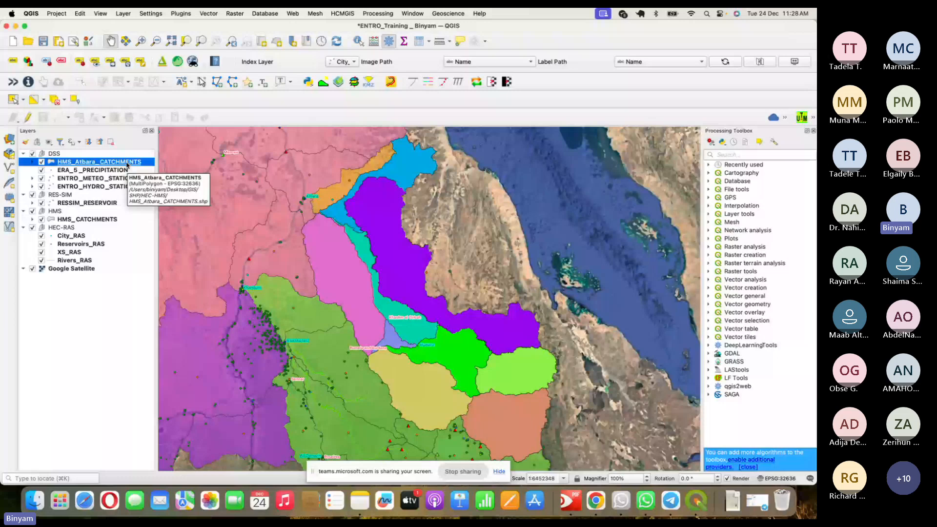
Turn on Single Labels for the HMS_Atbara_CATCHMENTS layer, using the NAME field as the label value
right_click(127, 164)
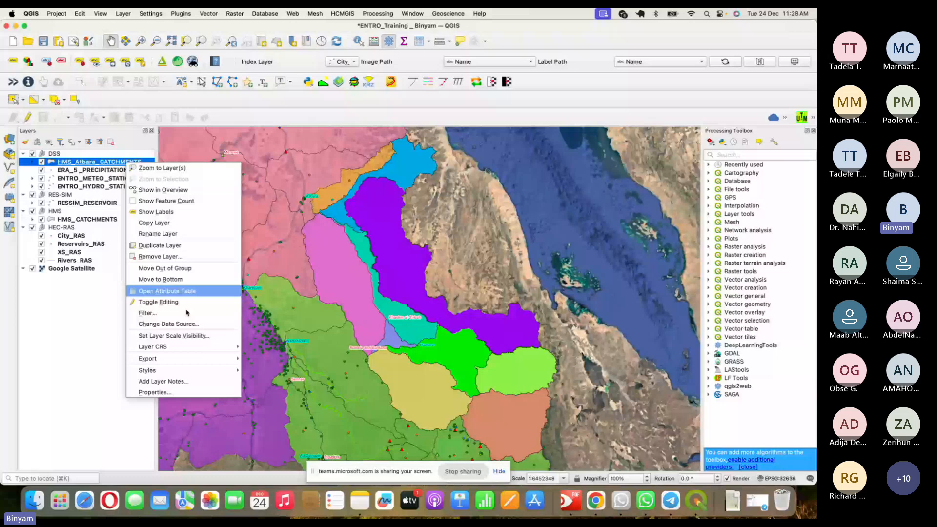
click(155, 393)
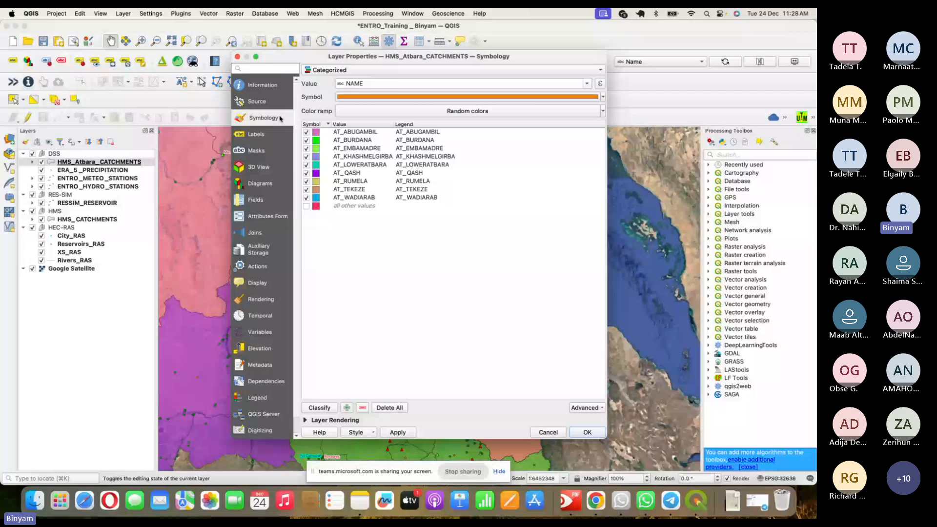
click(258, 134)
click(367, 71)
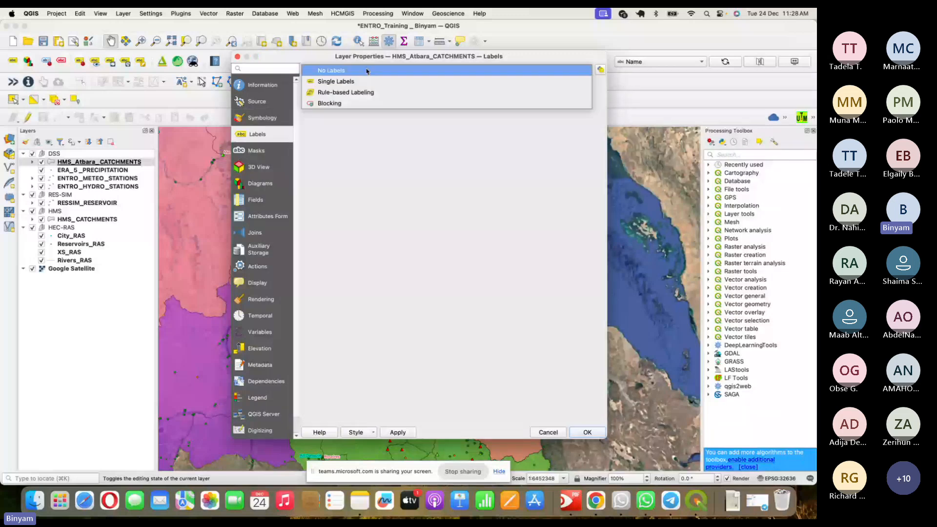
click(350, 81)
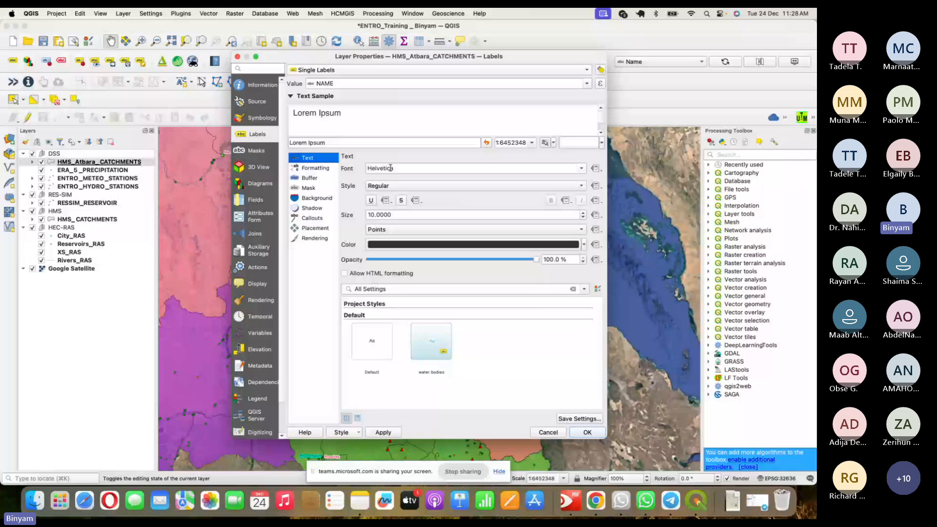
Format the catchment label text as 14-point Lucida Grande in the Bold style
click(309, 187)
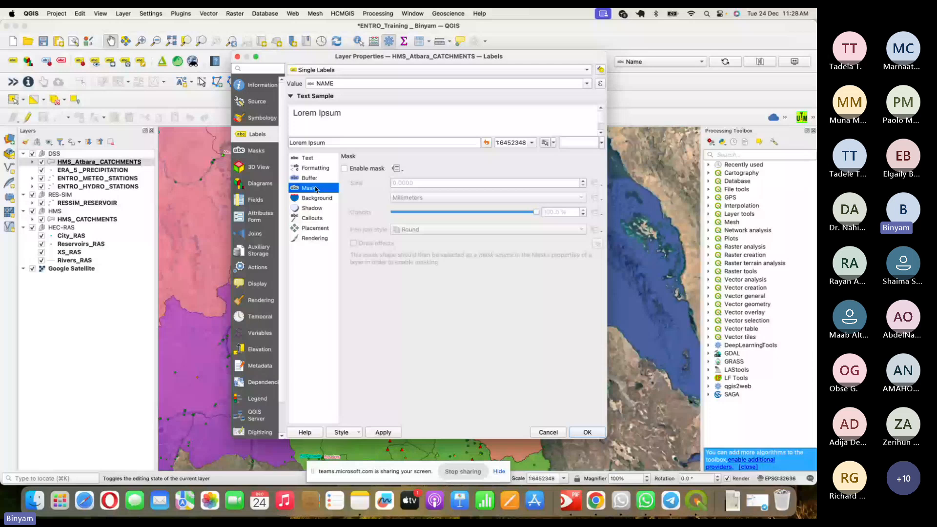
click(308, 158)
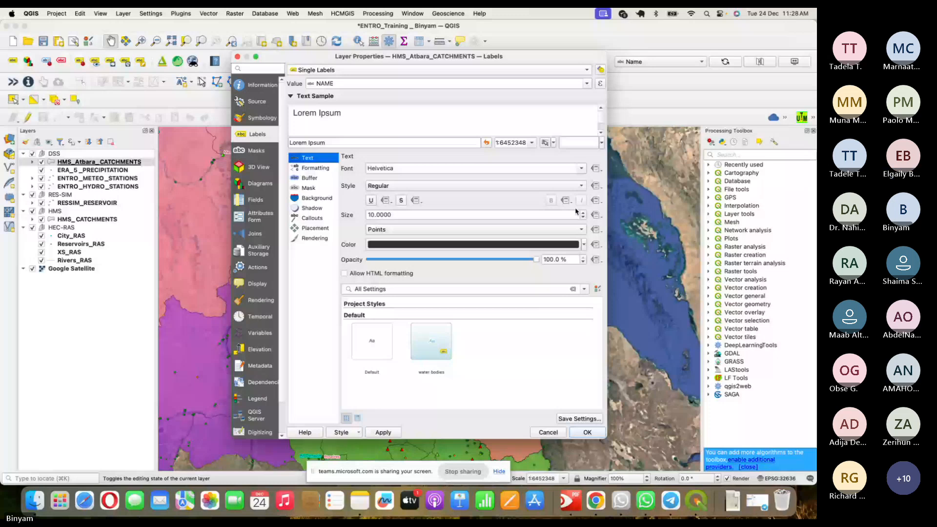
click(583, 213)
click(583, 213)
click(583, 213)
click(583, 213)
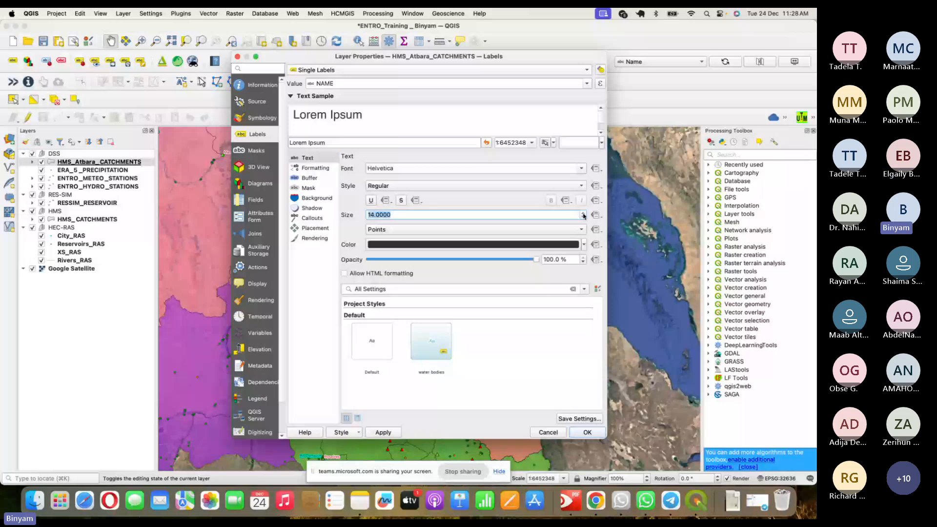
click(452, 186)
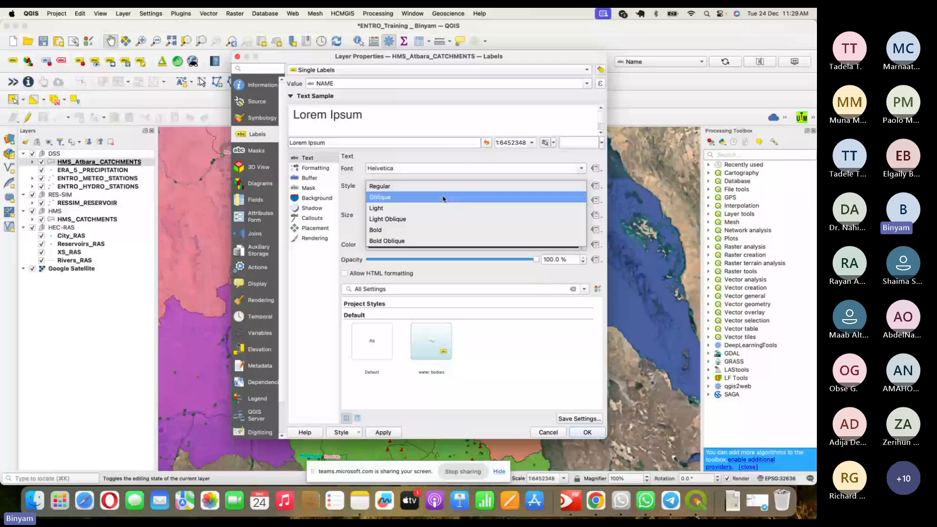
click(469, 230)
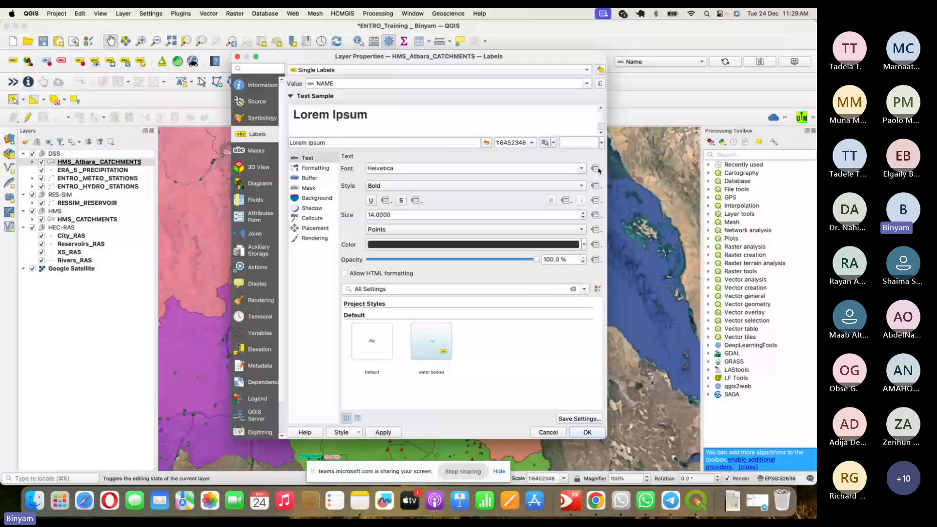
click(581, 169)
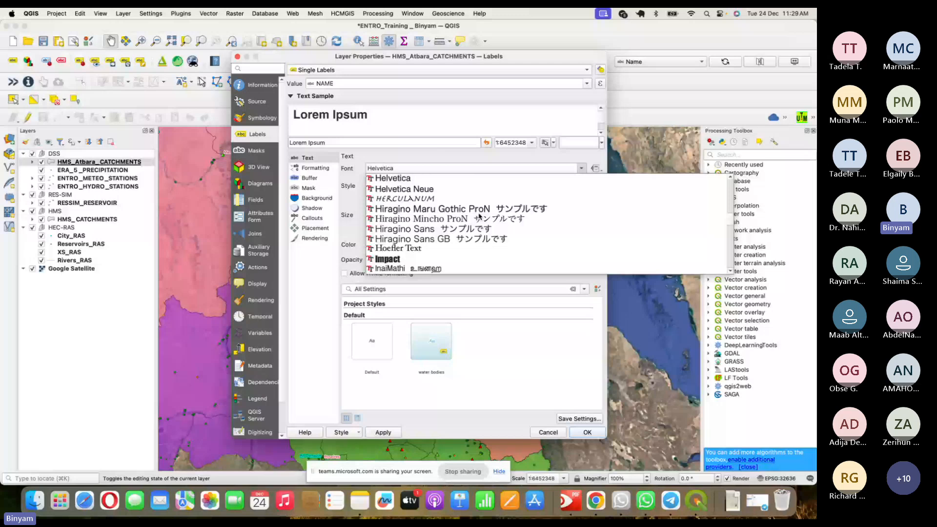
scroll(479, 216, down, 5)
click(425, 241)
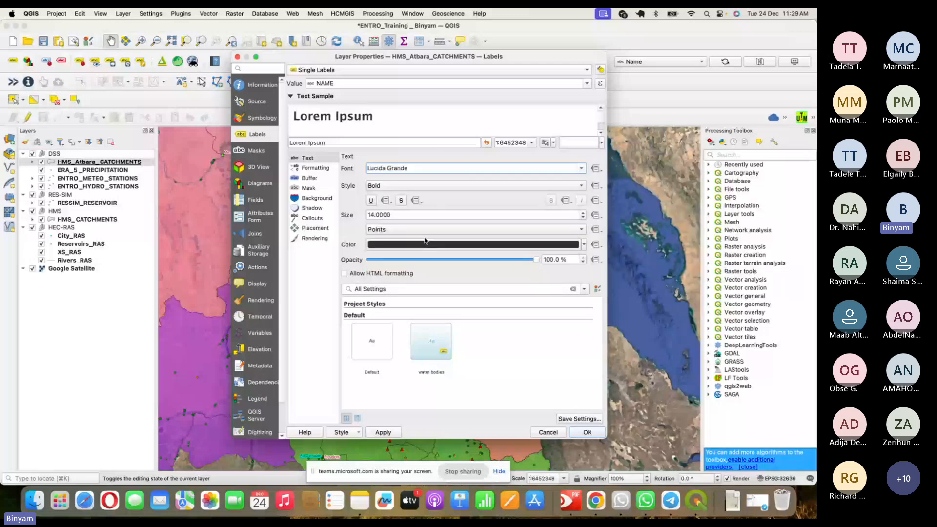
Draw a text buffer around the catchment labels and apply the label settings to the layer
click(309, 178)
click(366, 169)
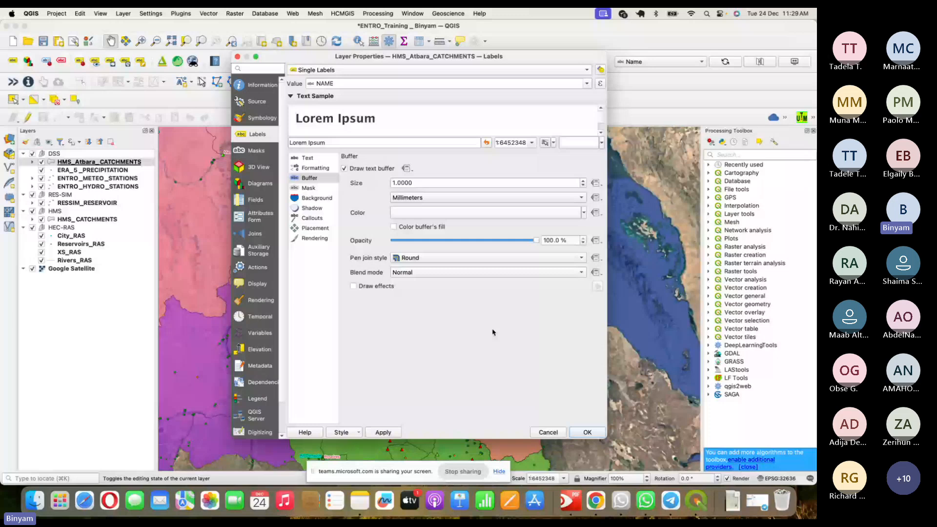
click(588, 432)
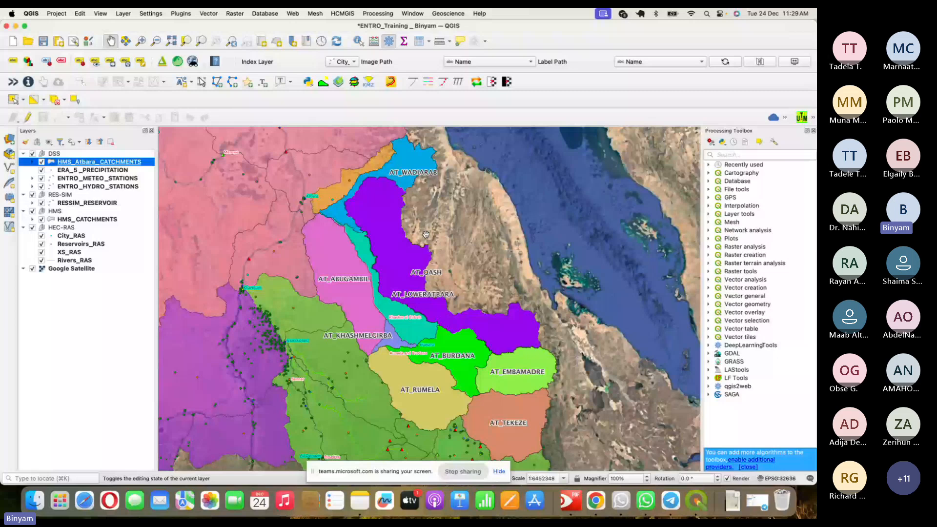
Switch to Google Chrome to check the Teams meeting chat, and return to QGIS
key(super+Tab)
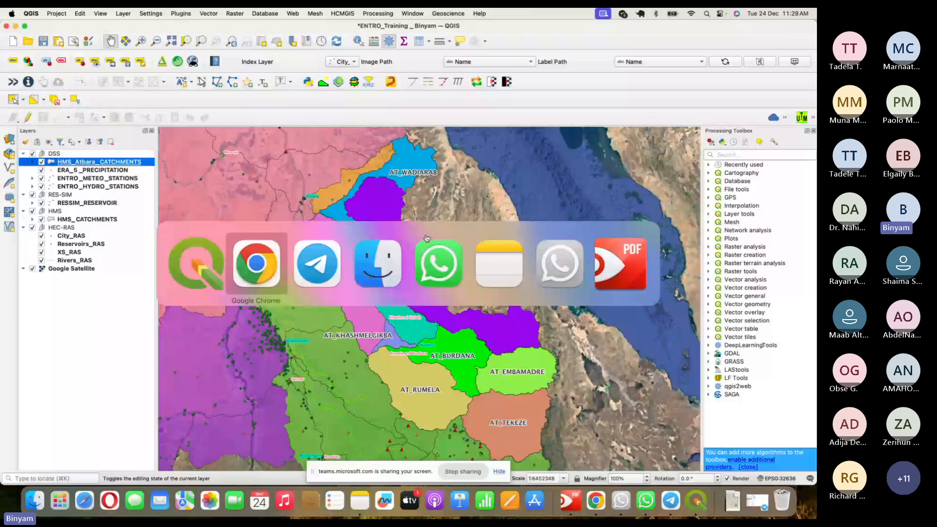
key(super)
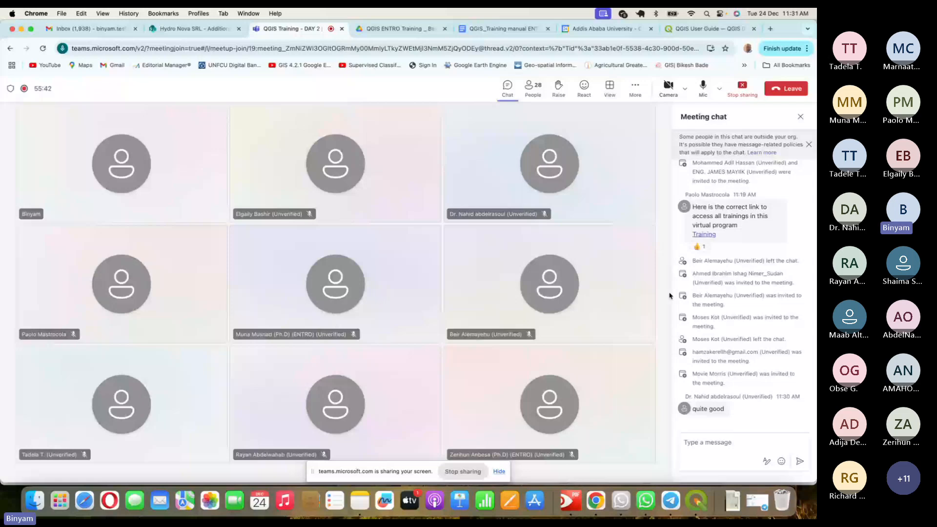
click(694, 506)
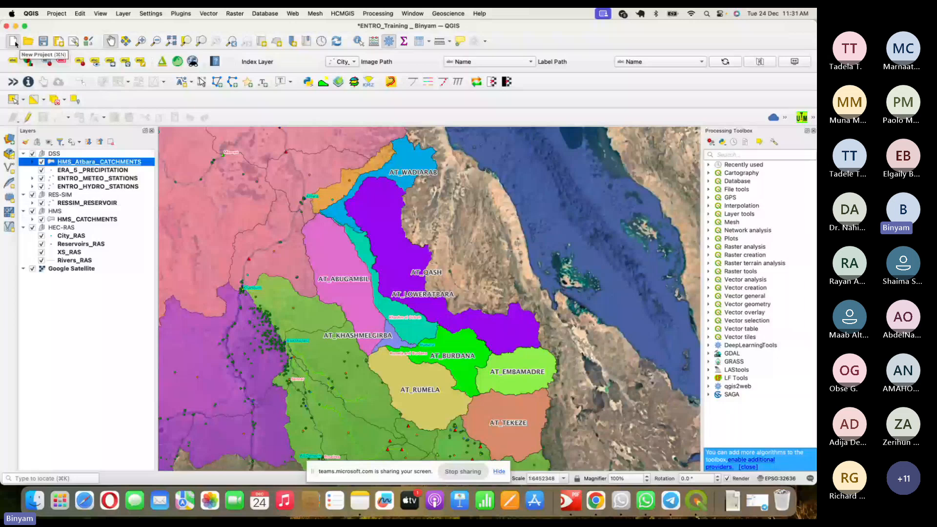
Start a new project without saving the current one, and open the Data Source Manager on its raster source settings
click(14, 42)
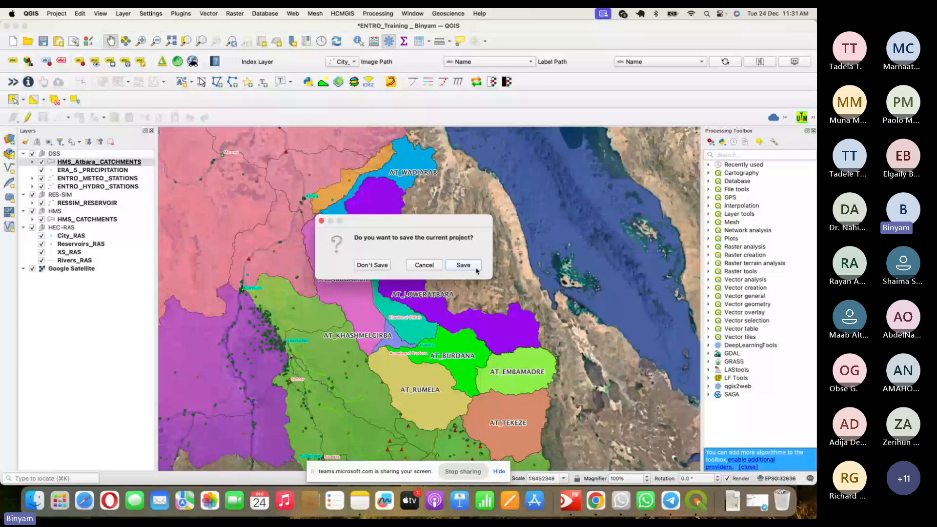
click(383, 270)
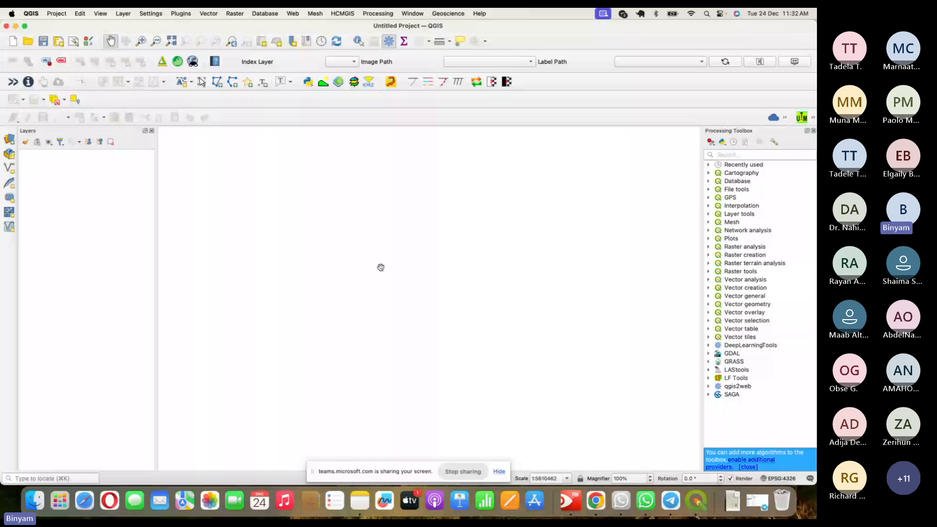
click(10, 141)
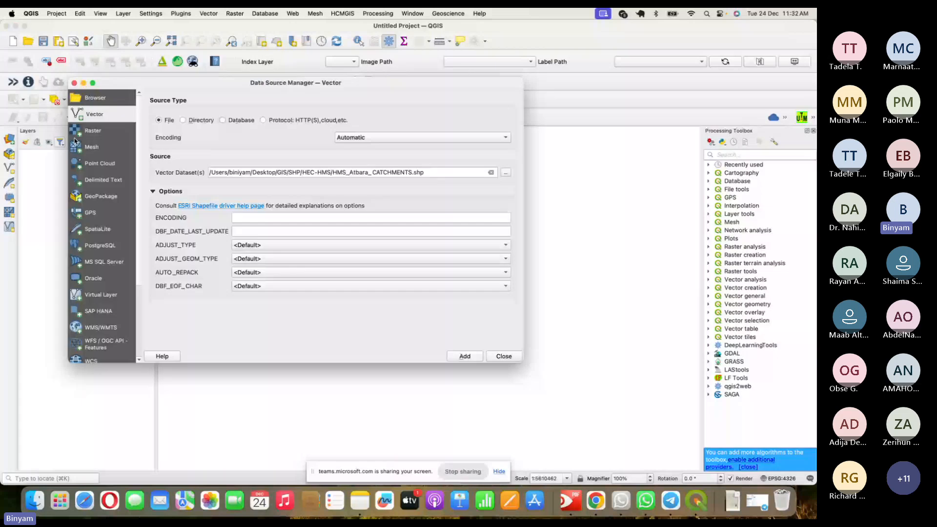
click(81, 131)
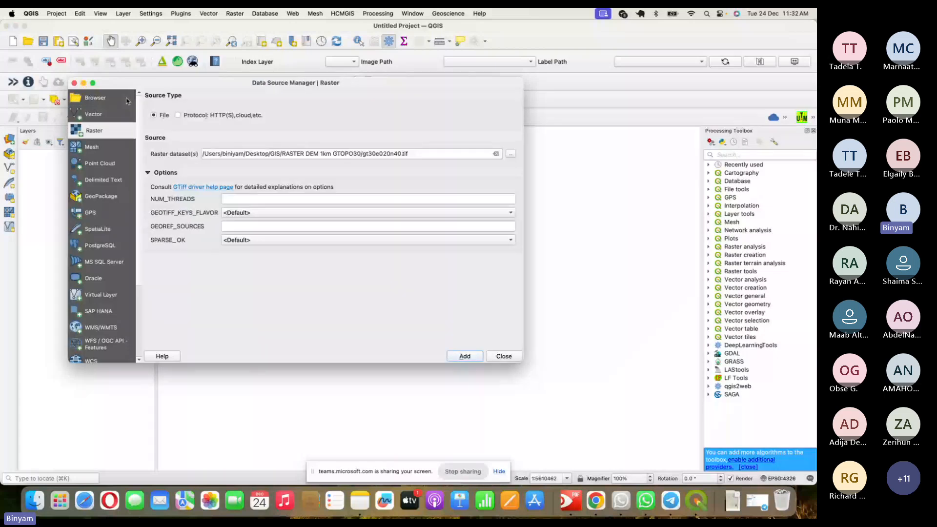
drag(119, 84, 167, 89)
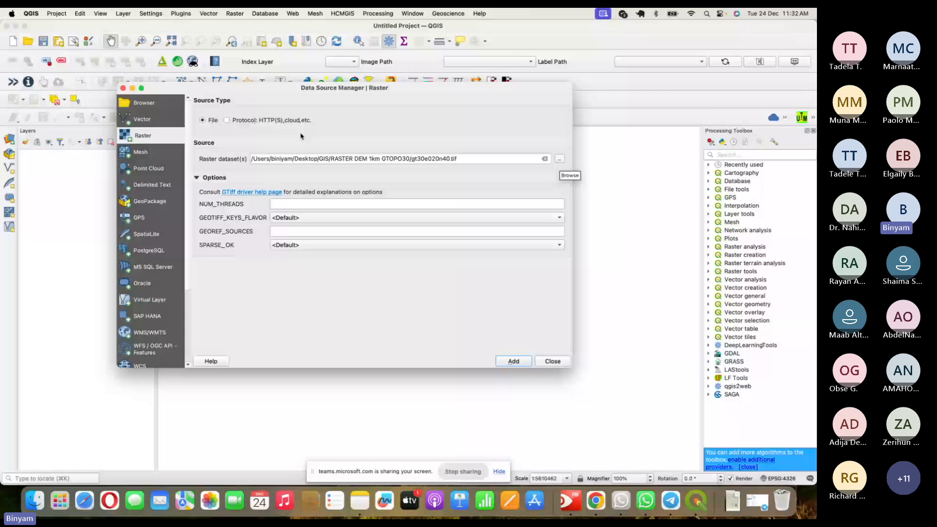
Try to add gt30e020n40.tif from the RASTER DEM 1km GTOPO30 folder as a vector layer, listing all file types
click(143, 120)
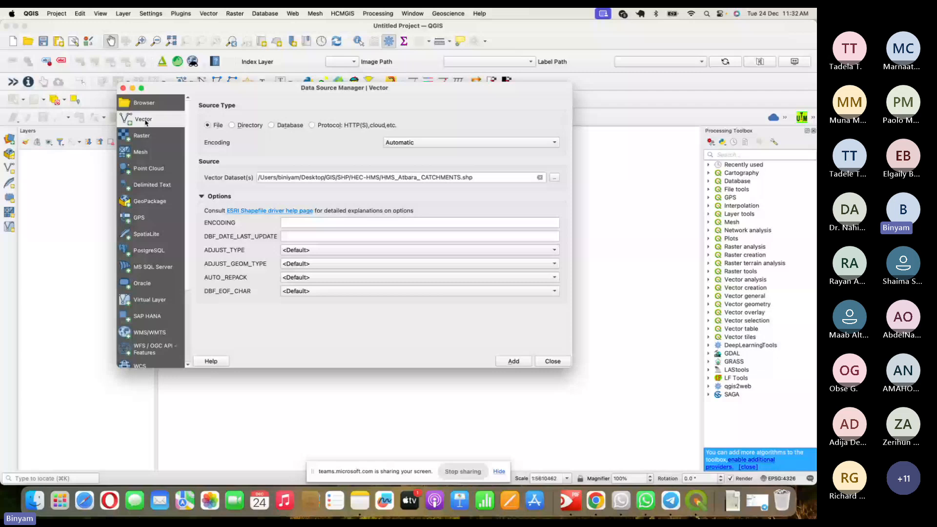
click(555, 178)
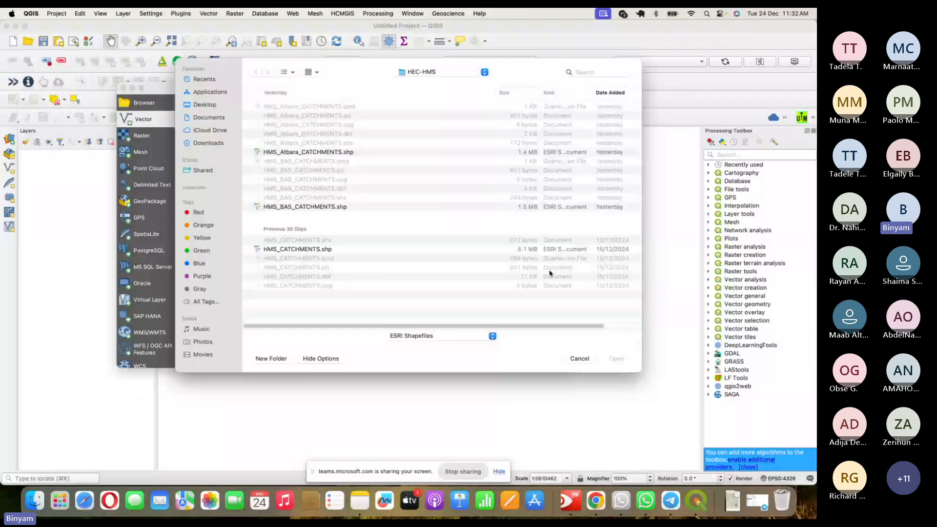
click(441, 72)
click(420, 84)
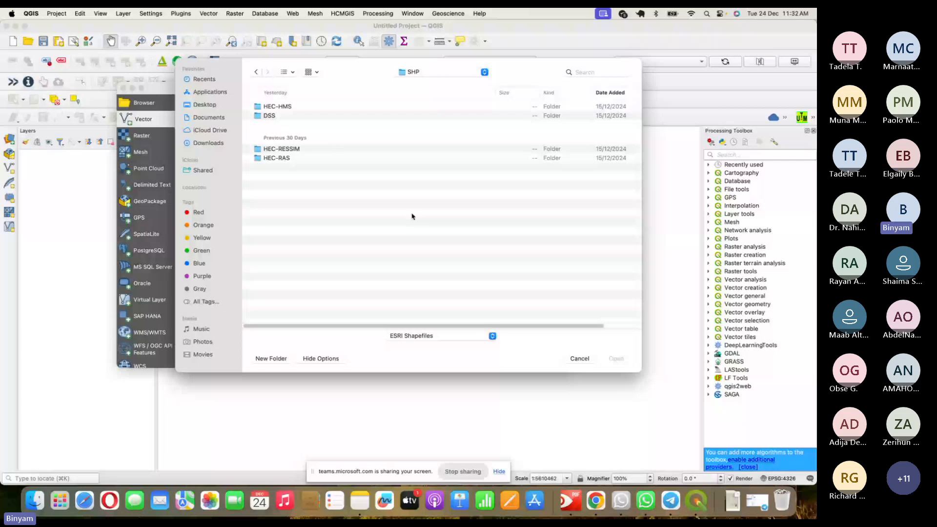
click(443, 336)
click(449, 78)
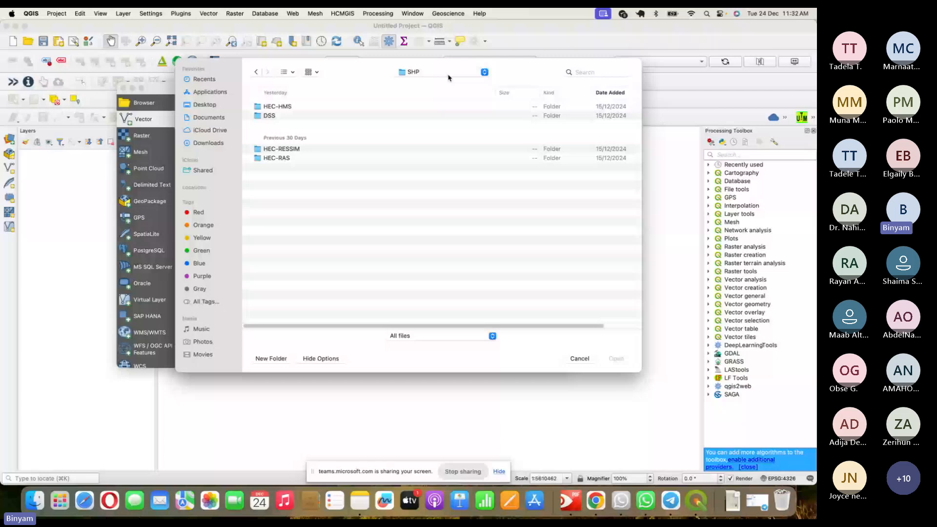
key(super+Up)
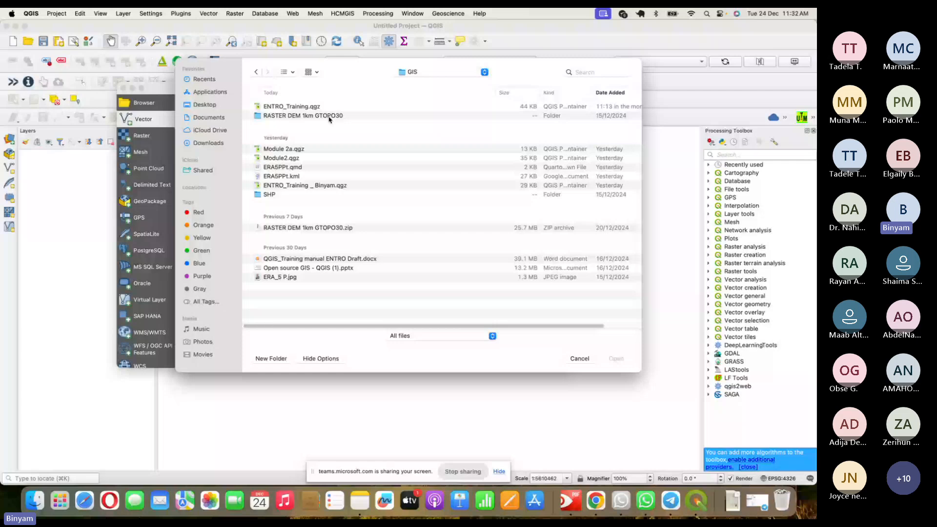
double_click(329, 119)
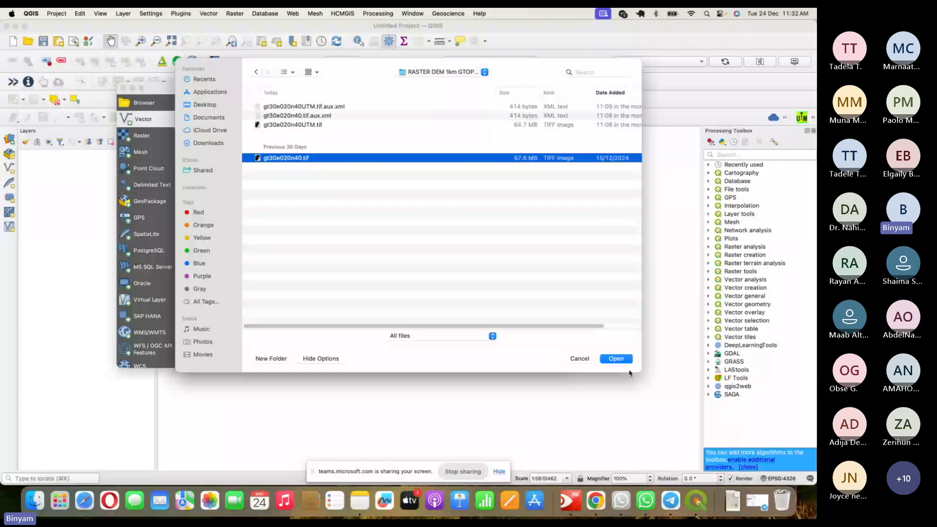
click(616, 359)
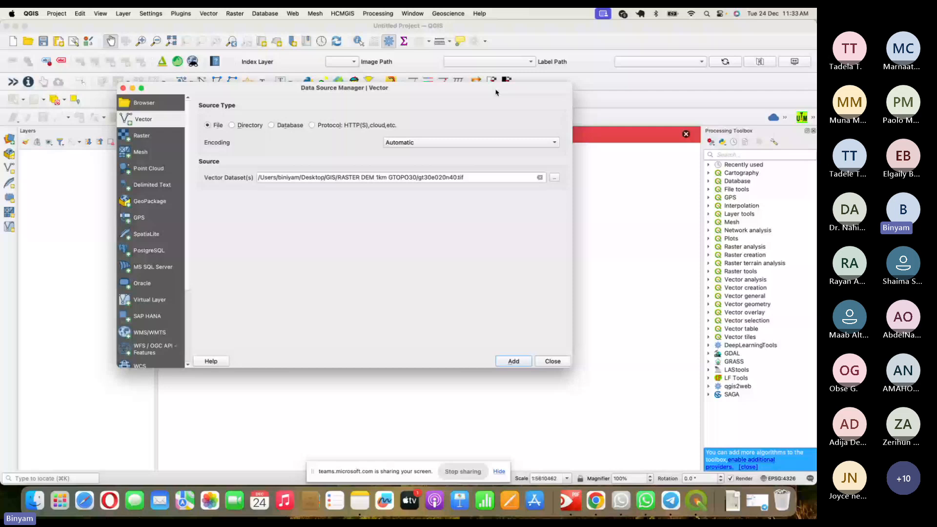
drag(496, 92, 539, 177)
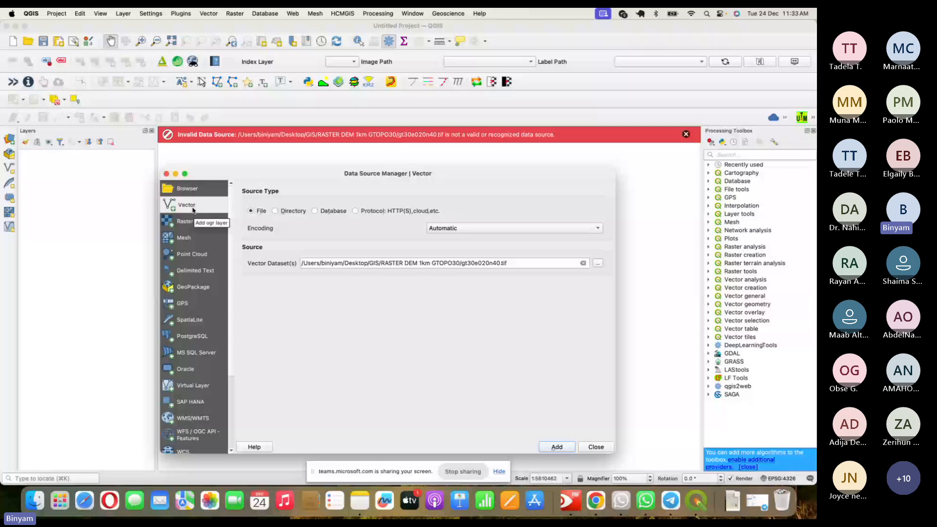
Add gt30e020n40.tif from the RASTER DEM 1km GTOPO30 folder to the project as a raster layer
click(186, 222)
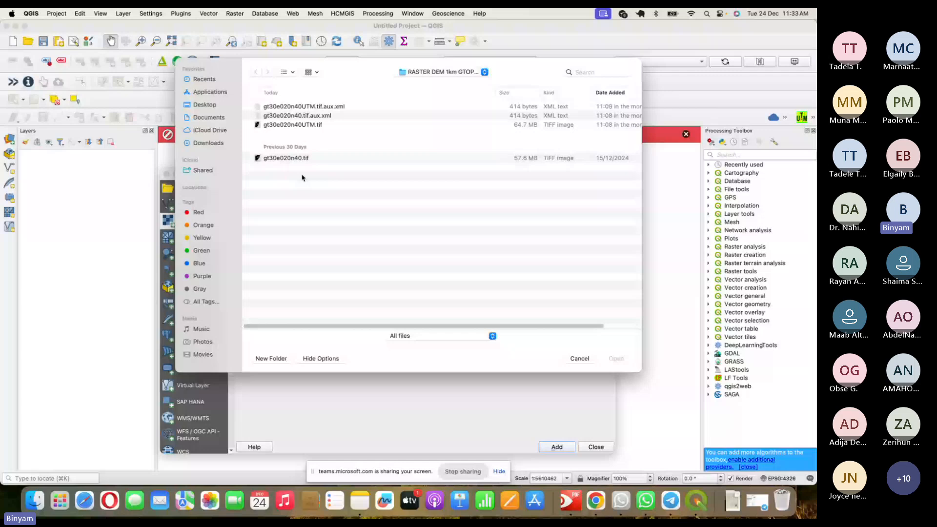
click(292, 160)
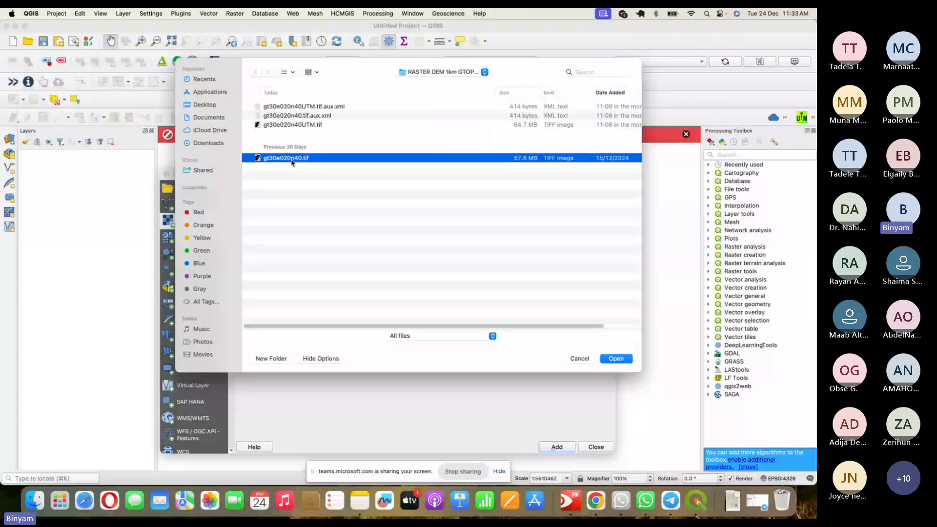
click(616, 359)
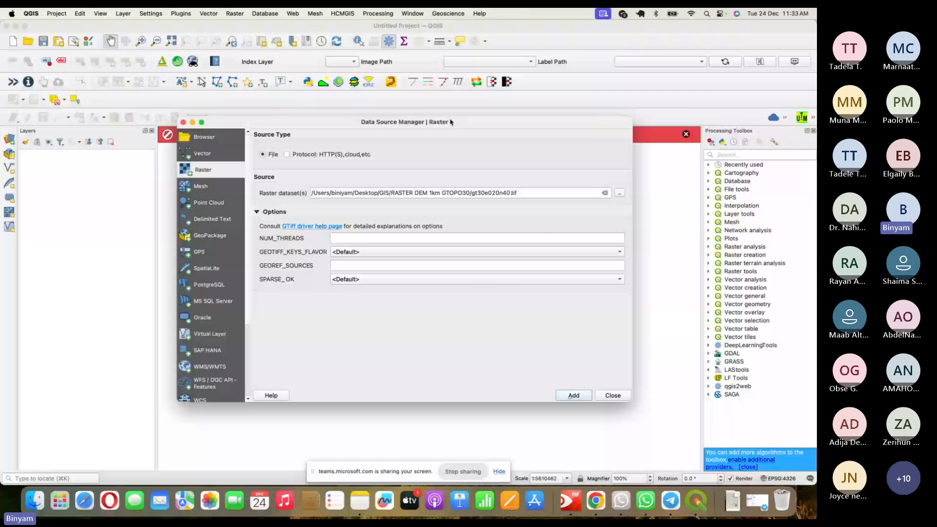
drag(451, 122, 431, 123)
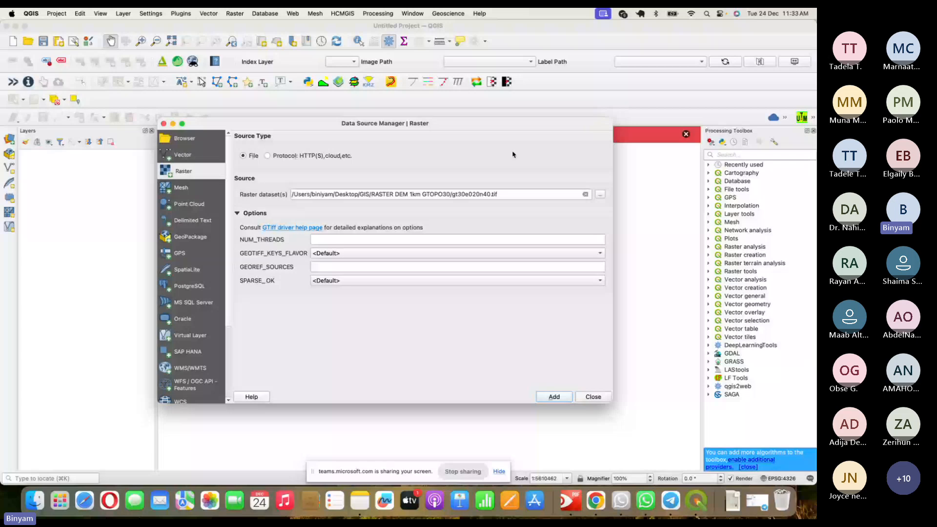
click(554, 397)
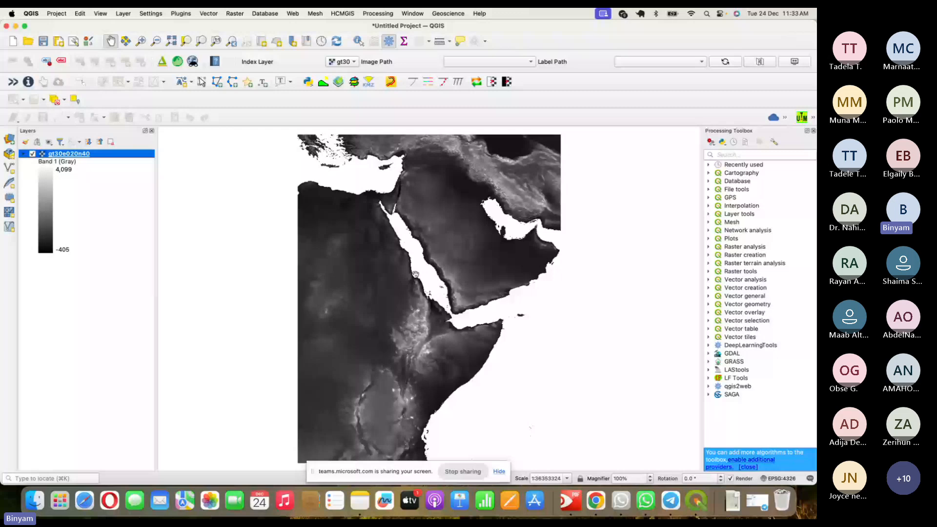
drag(415, 274, 417, 258)
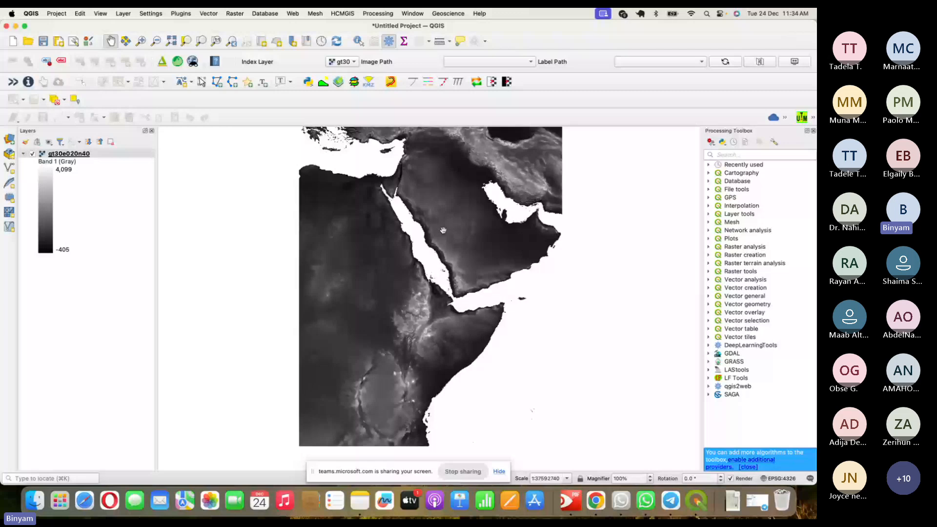
Examine the DEM's individual raster cells up close in the Ethiopian highlands, and return to the full extent
click(141, 41)
drag(418, 320, 426, 324)
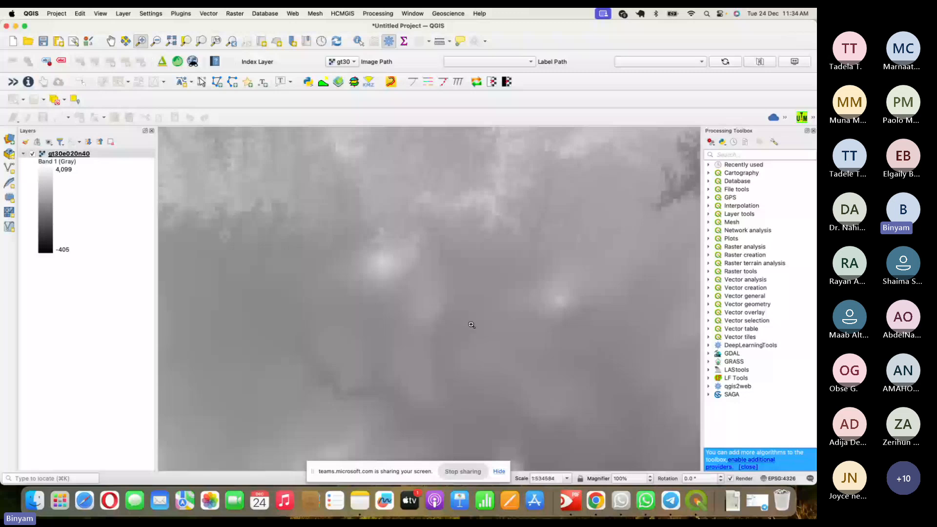
drag(449, 213, 482, 290)
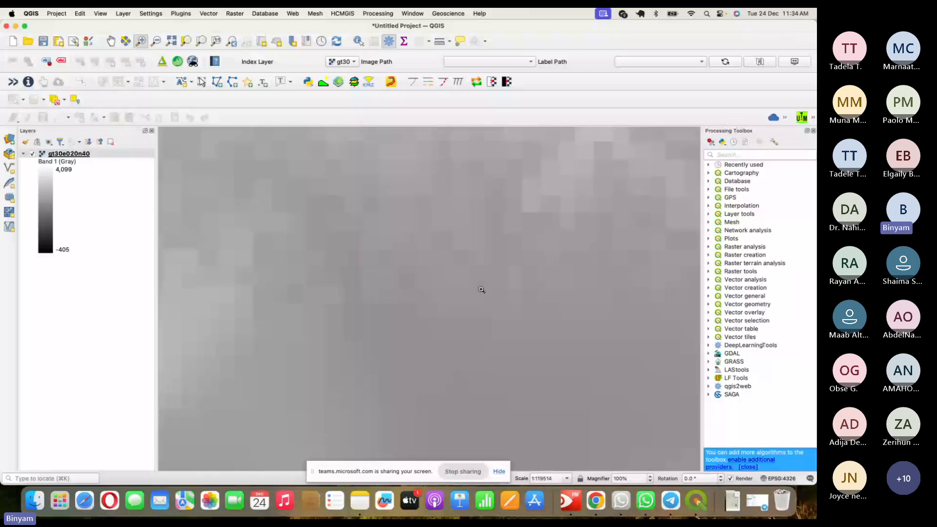
key(ctrl+shift+f)
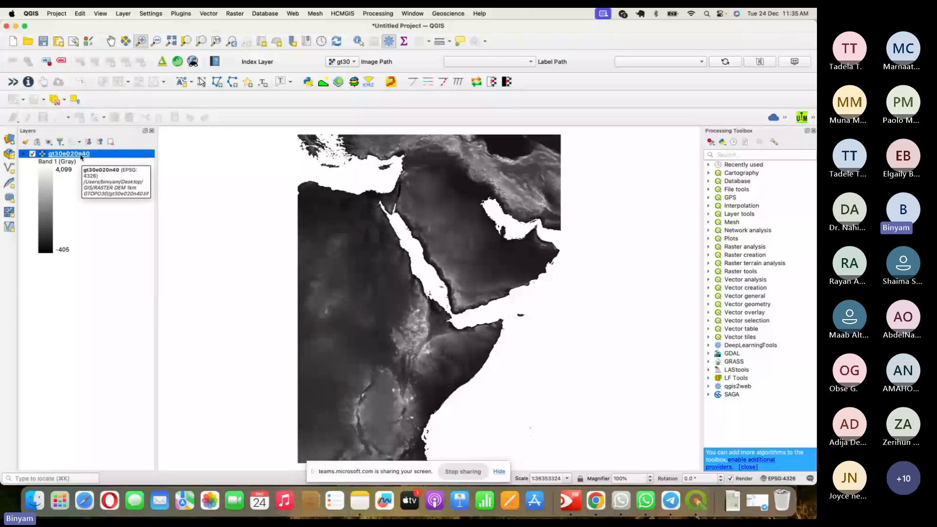
Set the render type of the gt30e020n40 layer to Singleband pseudocolor
double_click(81, 155)
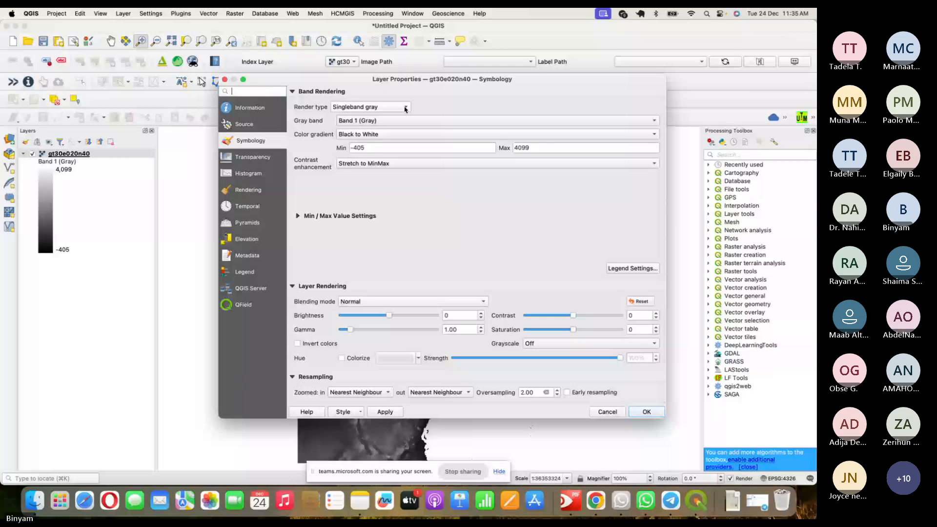
click(54, 154)
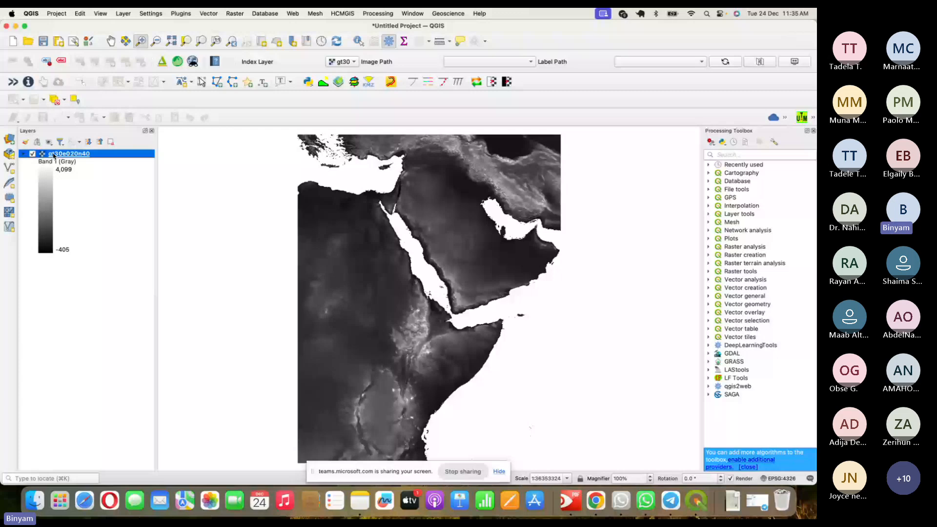
right_click(89, 154)
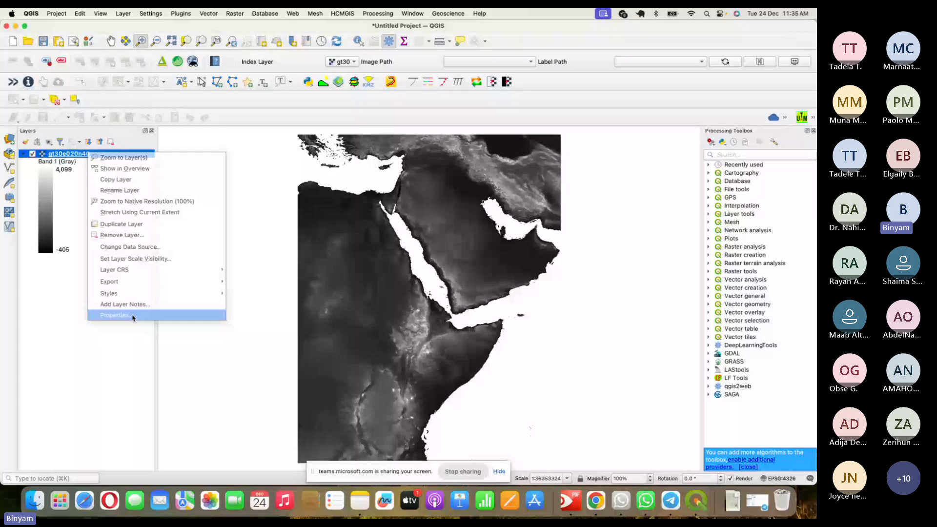
click(133, 318)
click(390, 107)
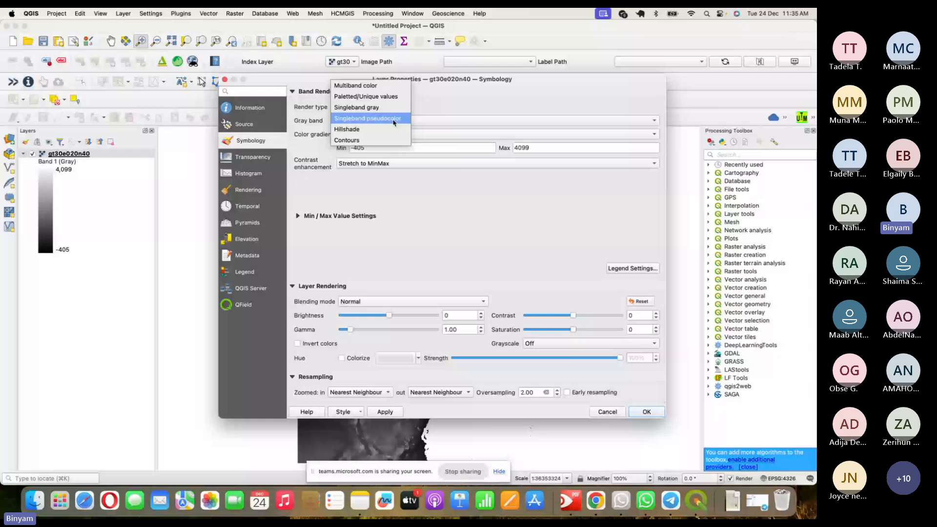
click(394, 120)
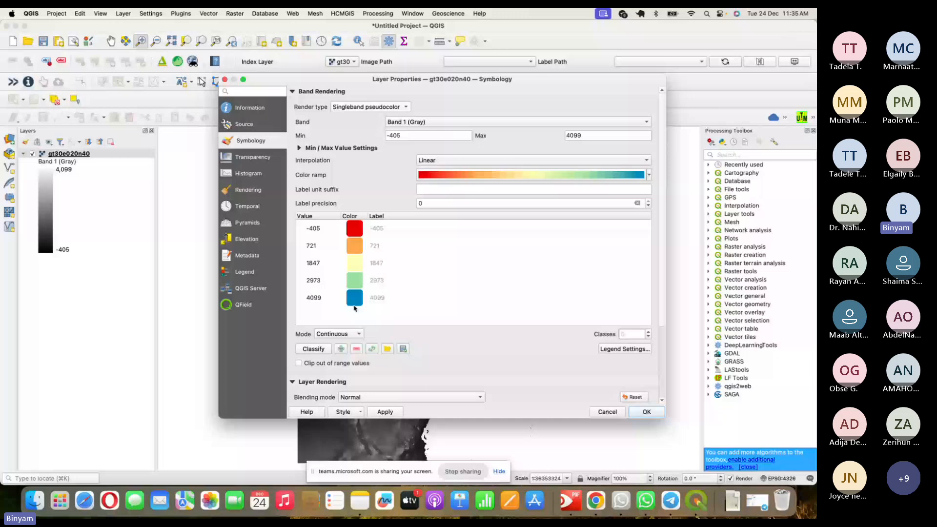
Invert the DEM's color ramp so low elevations are blue and high elevations red, and apply the symbology
click(649, 174)
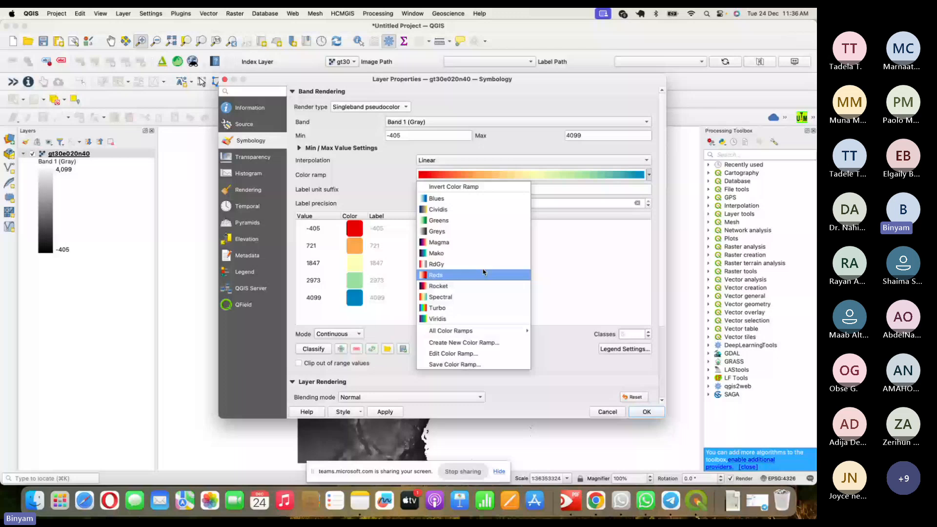
click(648, 179)
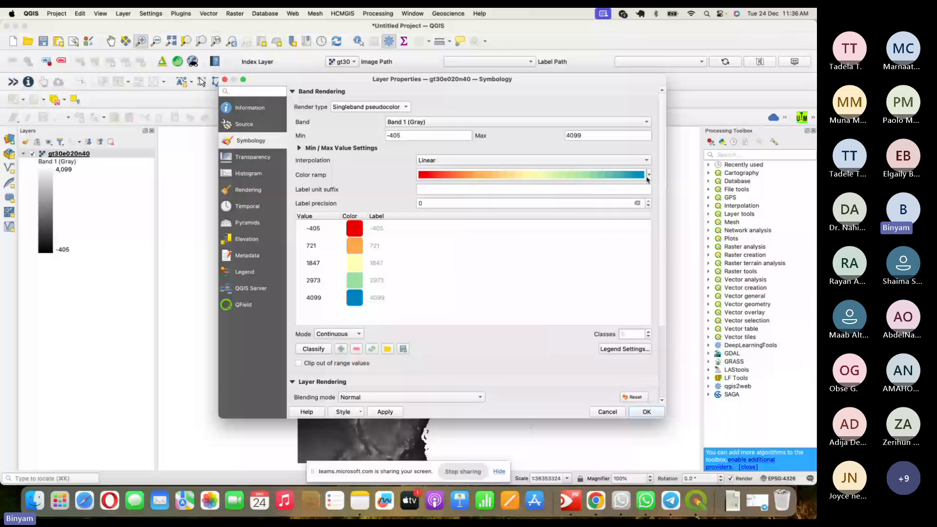
click(648, 179)
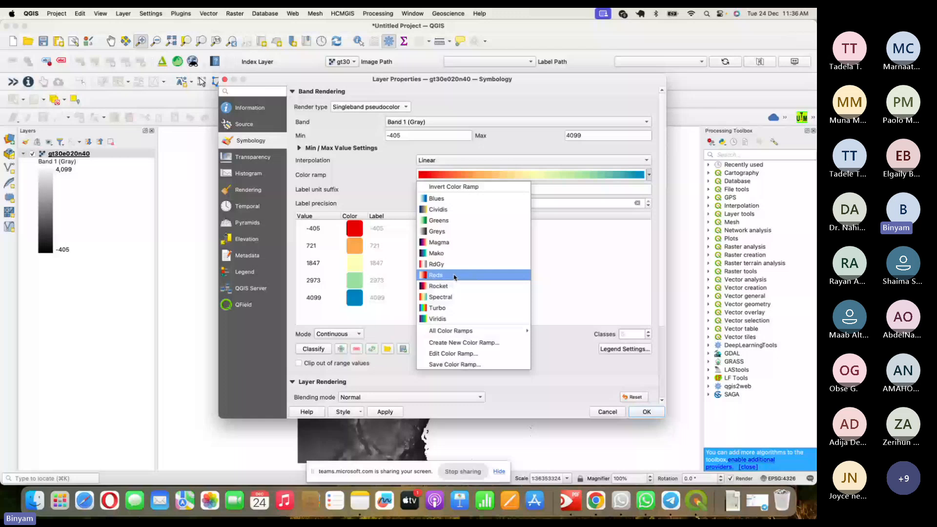
click(459, 188)
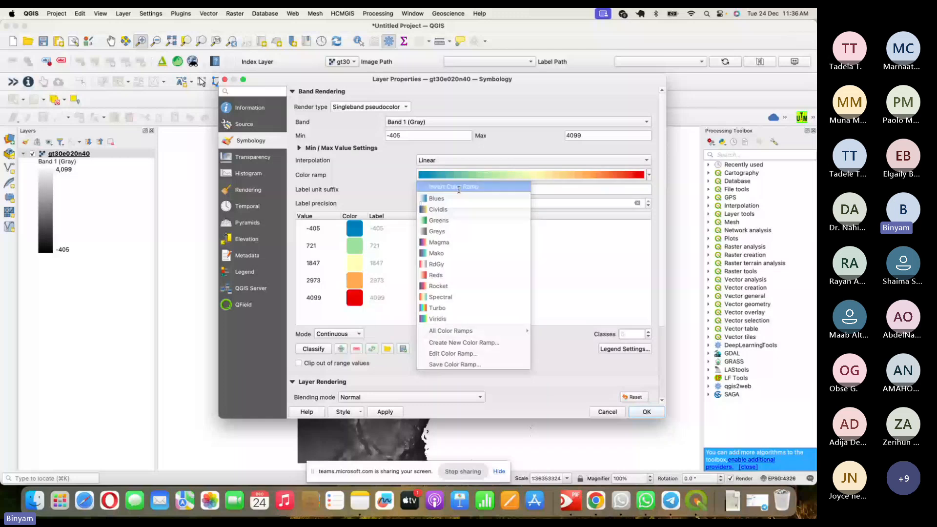
click(356, 309)
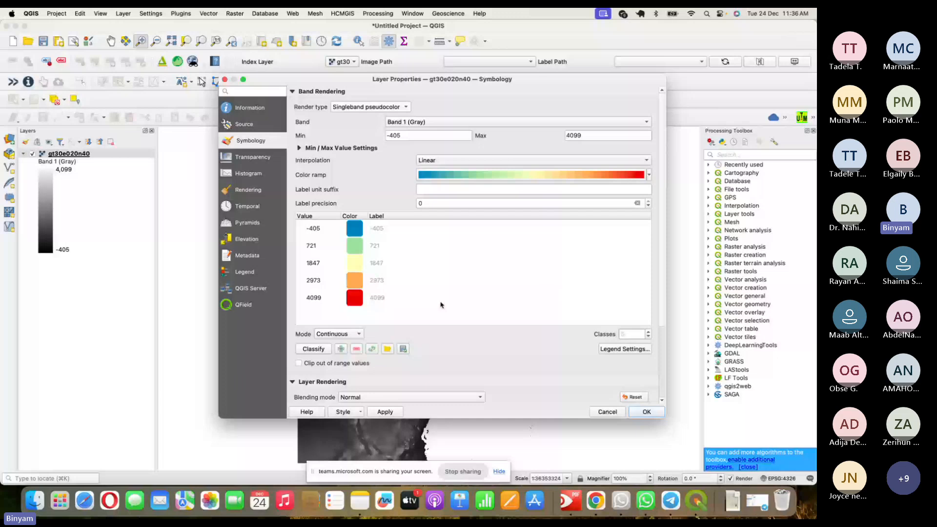
key(Return)
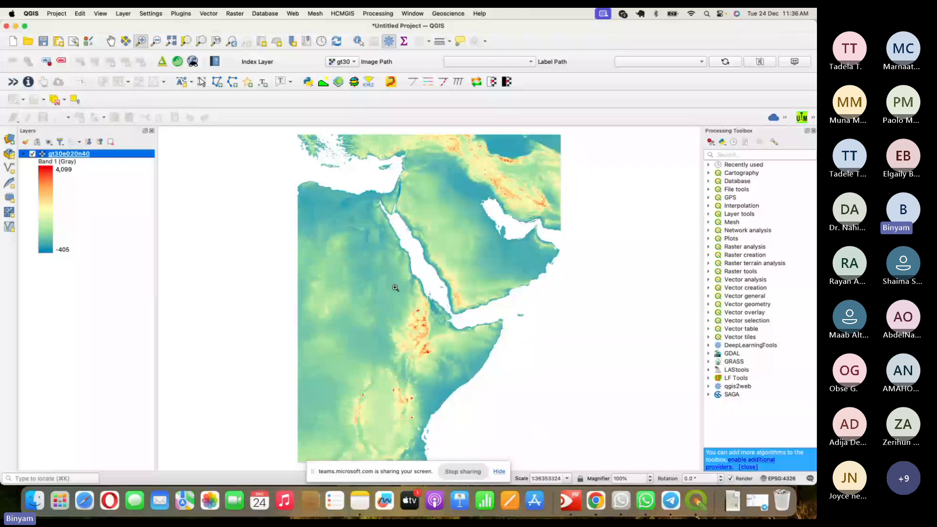
Examine the colored DEM over the Ethiopian highlands and review the layer's symbology settings
click(436, 291)
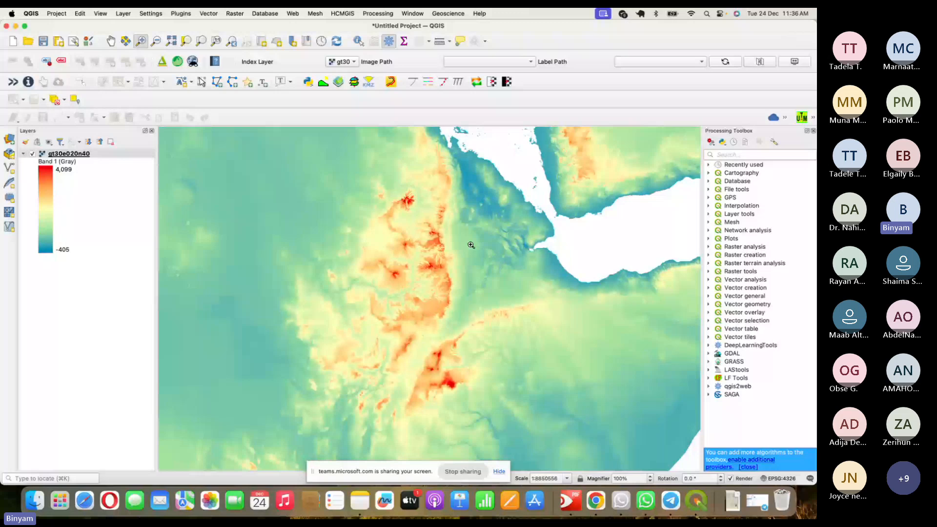
double_click(99, 157)
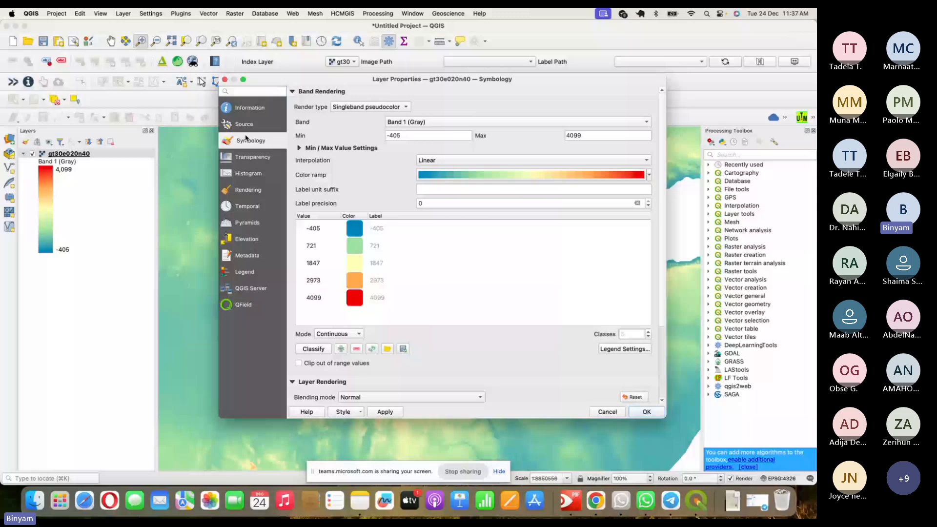
key(Return)
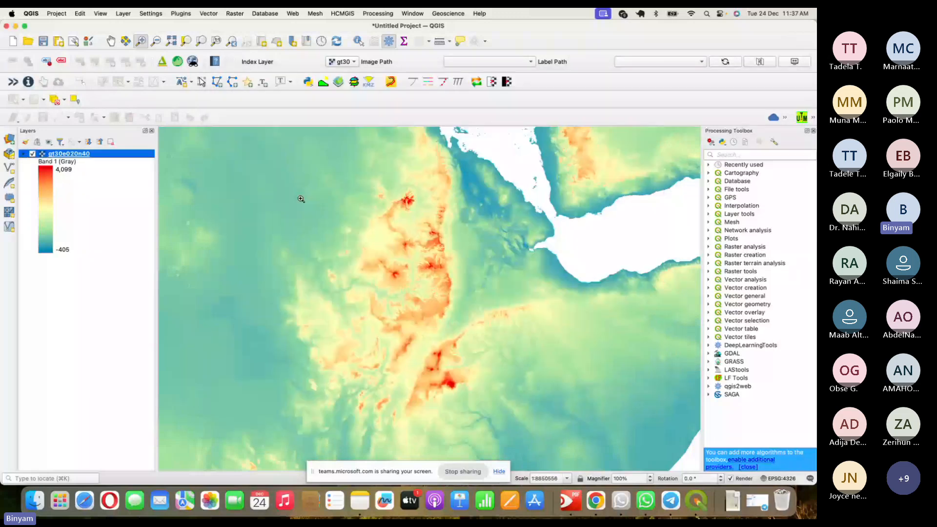
Choose HMS_CATCHMENTS.shp from the SHP/HEC-HMS folder as the vector dataset in the Data Source Manager
click(9, 143)
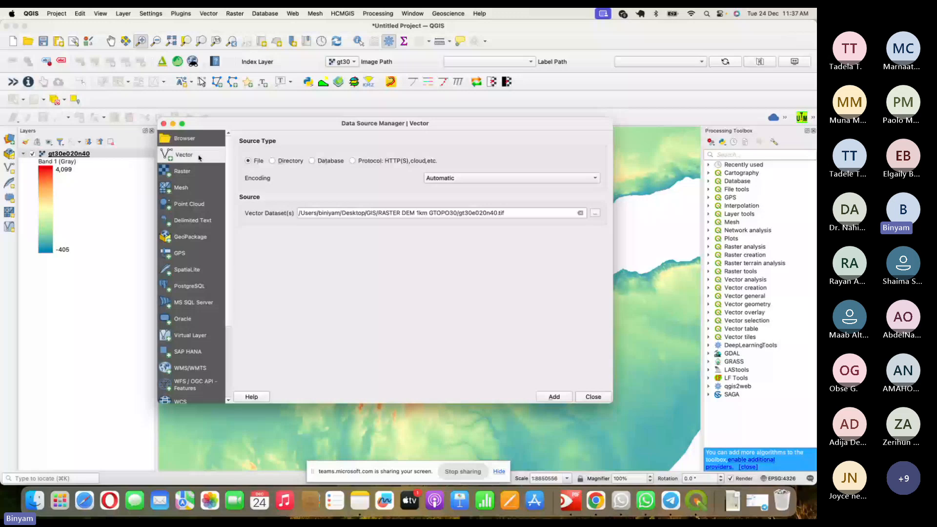
click(596, 213)
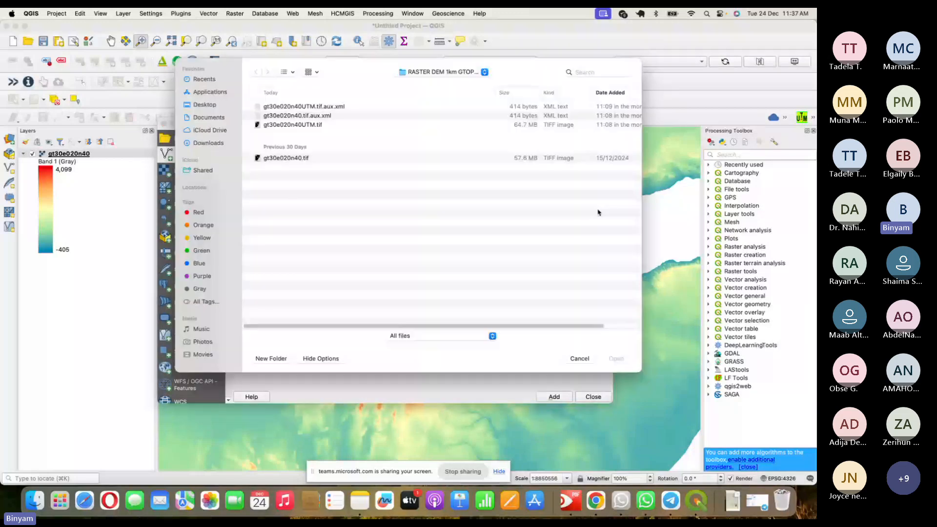
key(super+Up)
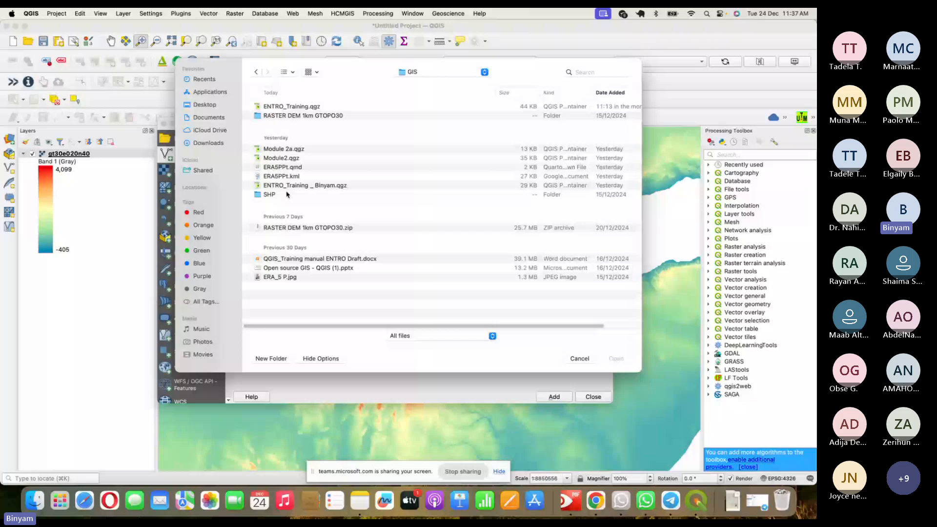
double_click(287, 195)
double_click(355, 235)
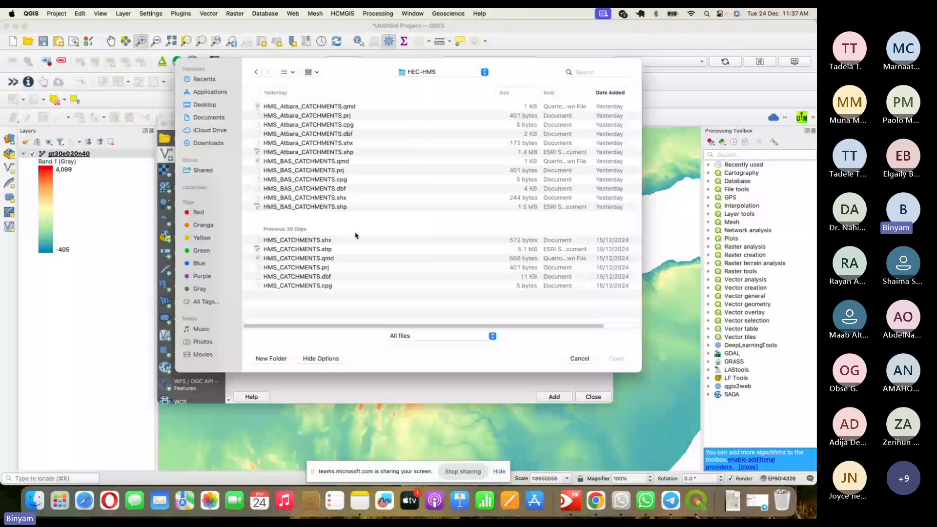
click(330, 250)
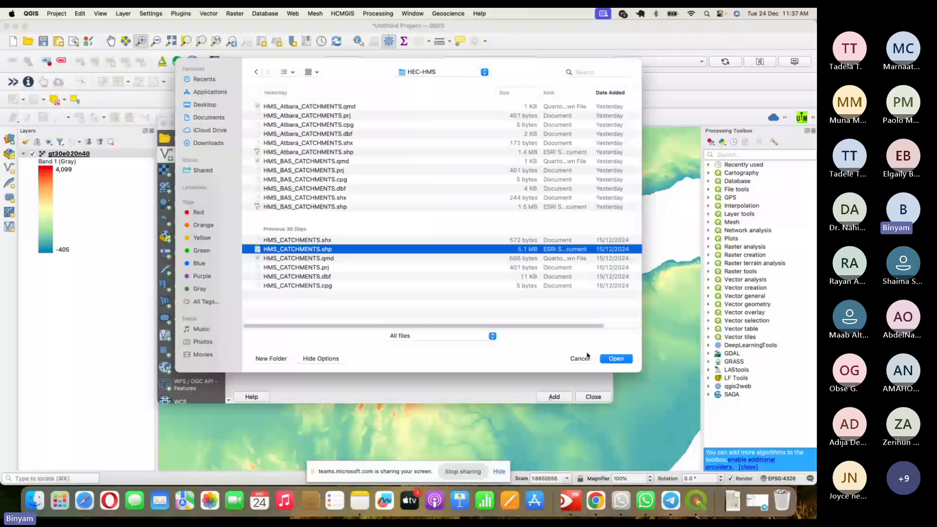
click(614, 359)
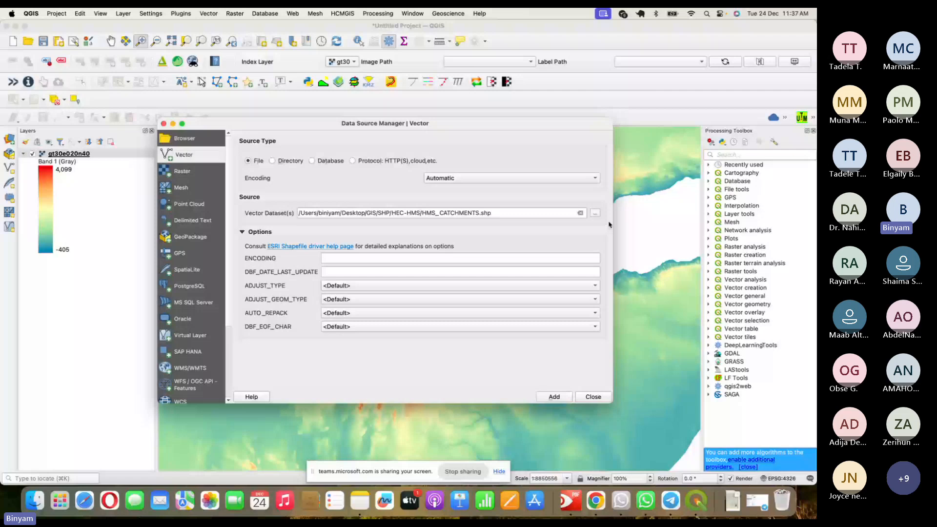
Filter the HEC-HMS folder to ESRI Shapefiles and add HMS_Atbara_CATCHMENTS.shp, HMS_BAS_CATCHMENTS.shp and HMS_CATCHMENTS.shp to the project
click(405, 335)
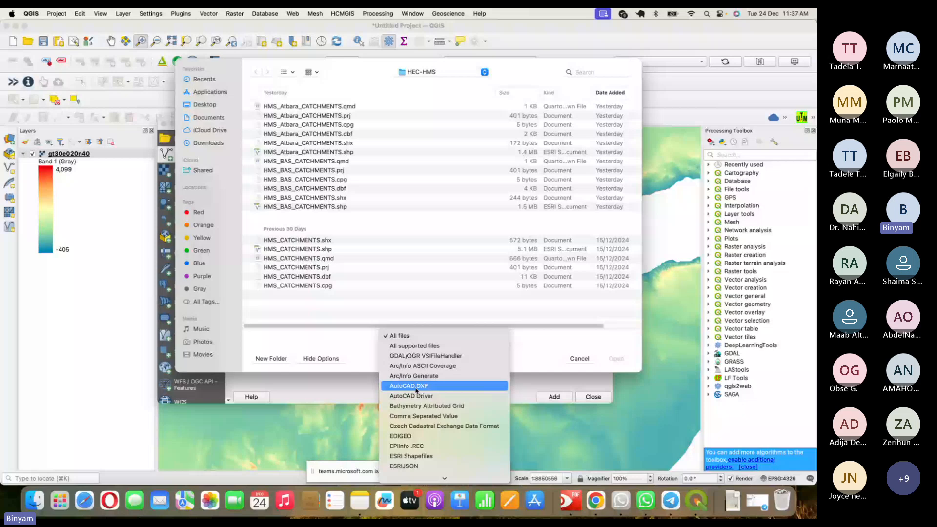
click(411, 456)
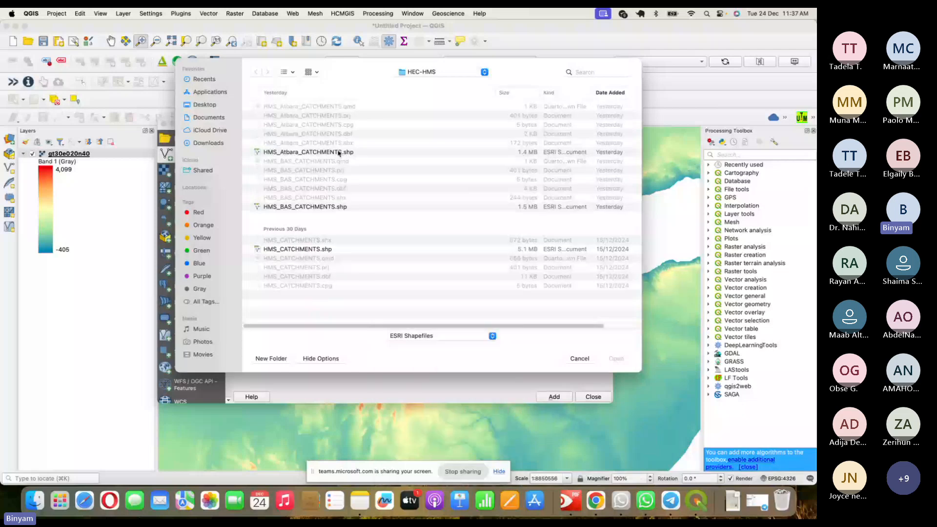
key(super+a)
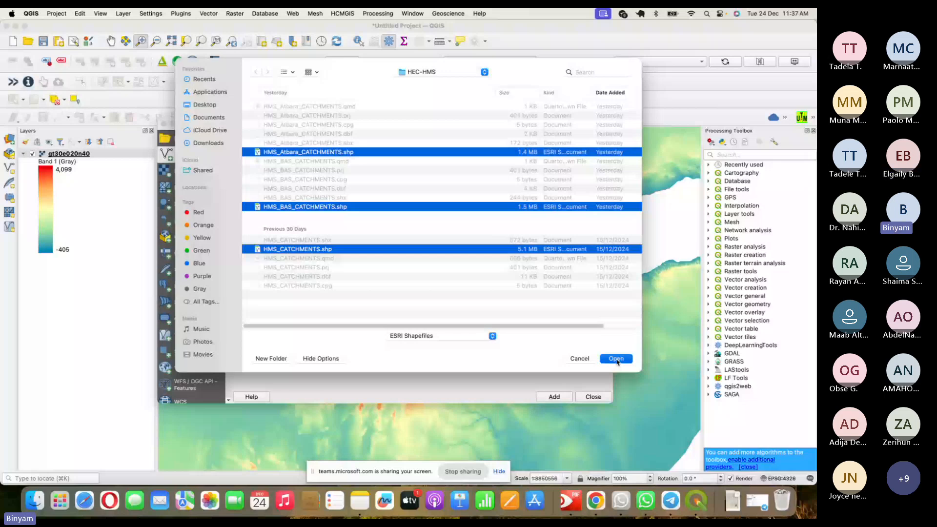
click(615, 358)
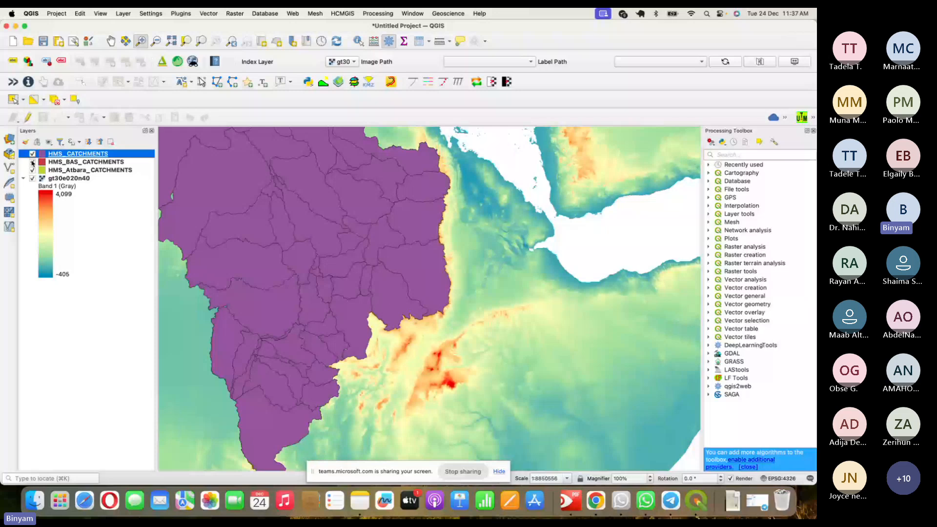
Hide the HMS_BAS_CATCHMENTS and HMS_Atbara_CATCHMENTS layers, and style HMS_CATCHMENTS with a No Brush fill and a 0.66 mm stroke
click(32, 162)
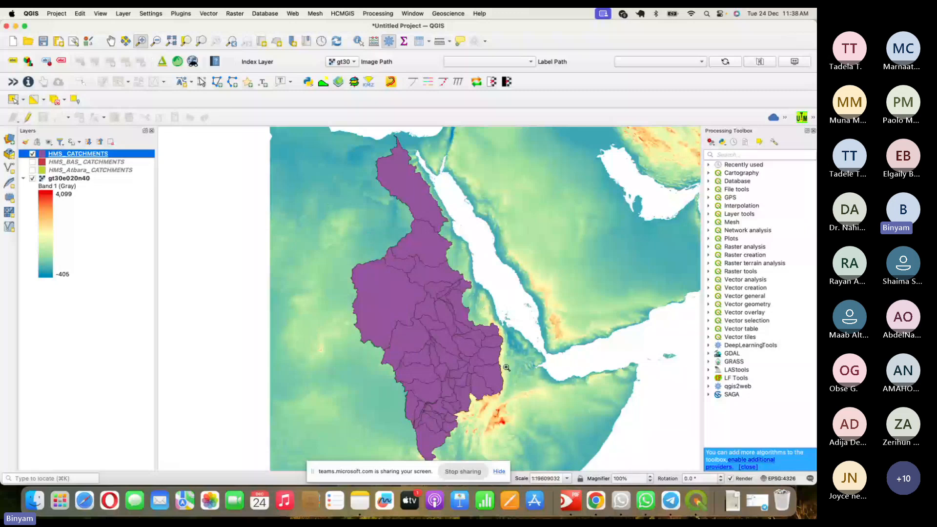
double_click(82, 153)
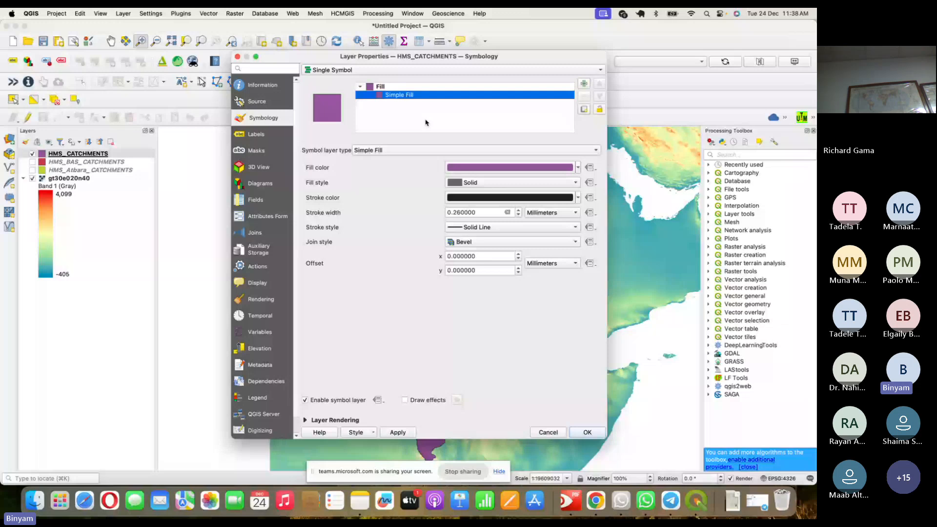
click(488, 182)
click(489, 196)
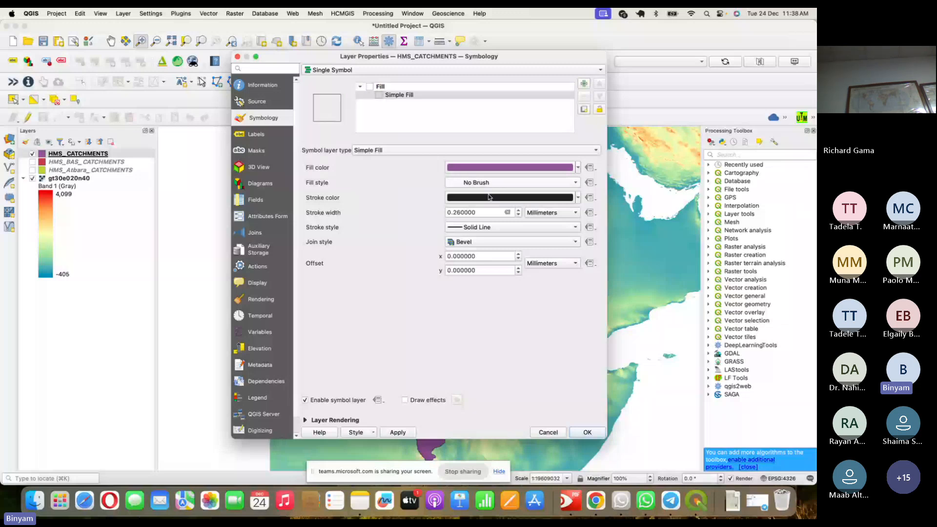
key(Up)
key(Up)
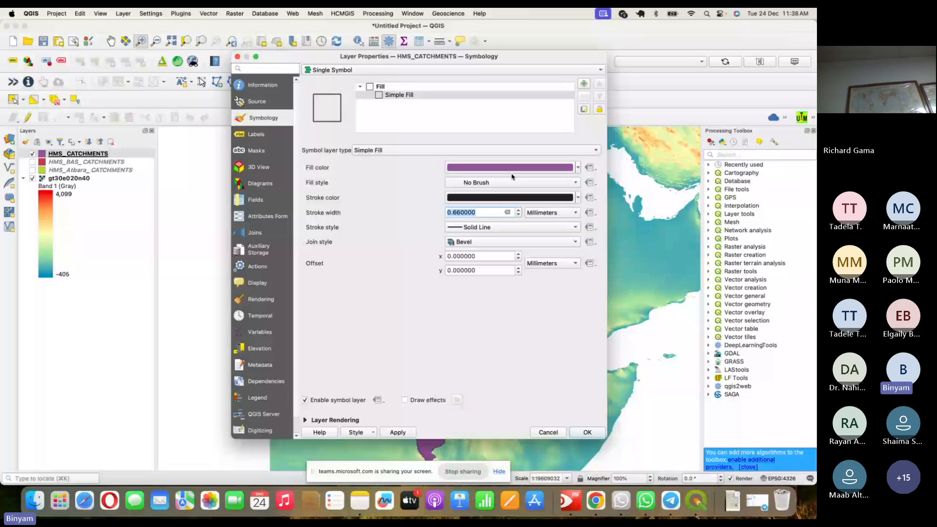
click(586, 432)
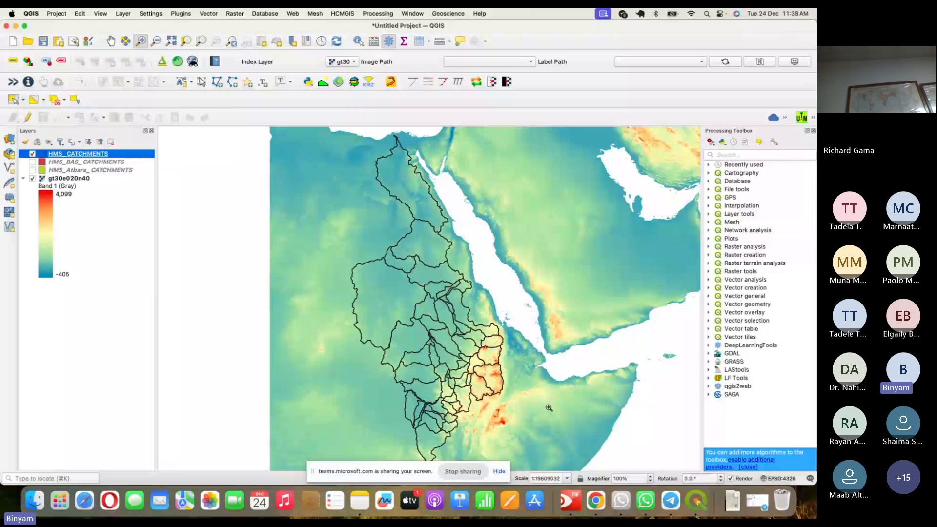
Hide the HMS_CATCHMENTS layer, show HMS_BAS_CATCHMENTS instead and fit the map to its extent
drag(528, 373, 457, 327)
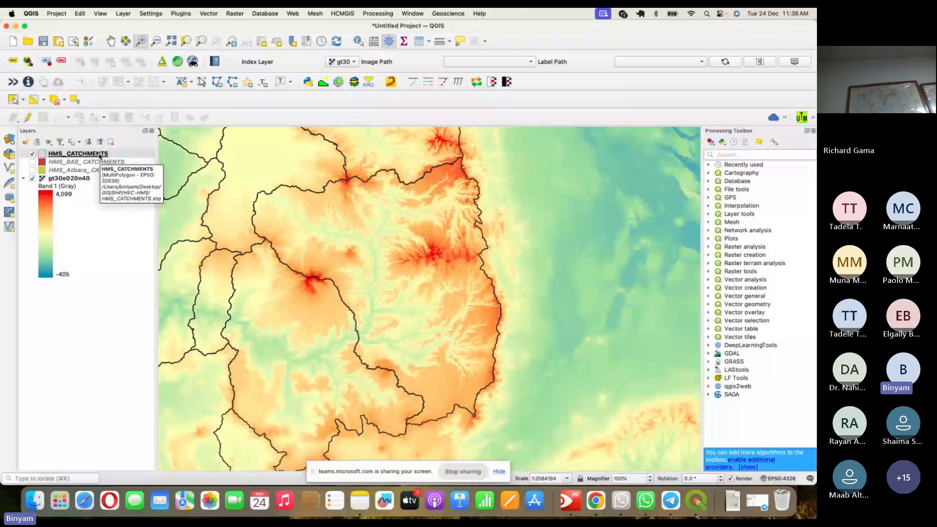
click(33, 154)
click(36, 164)
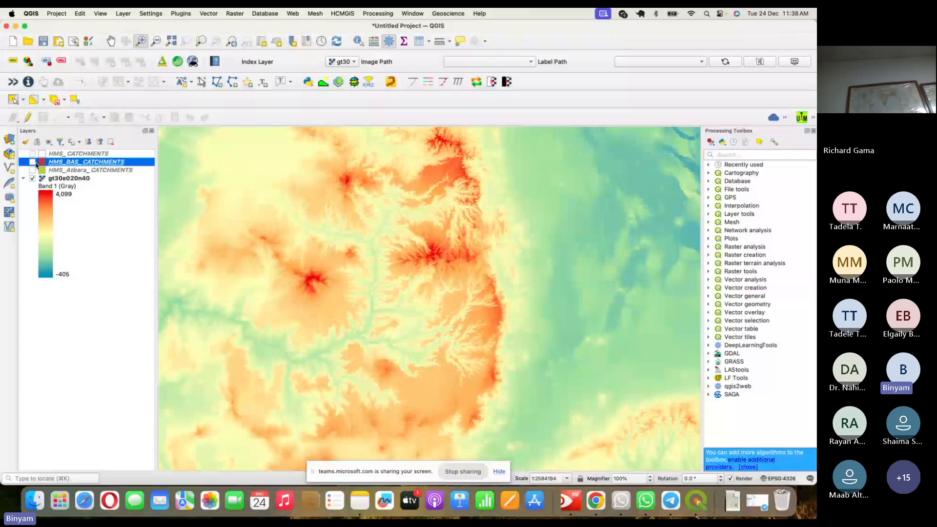
click(34, 162)
right_click(100, 163)
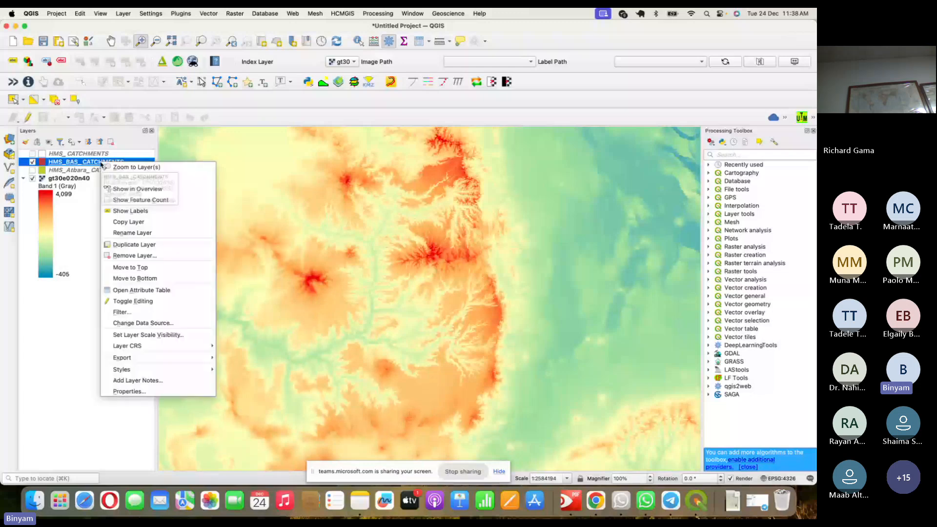
click(103, 167)
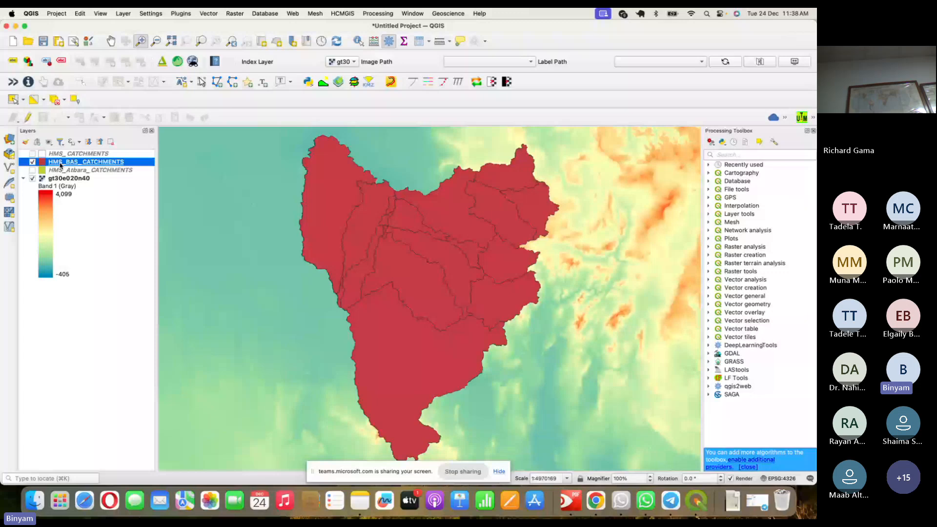
Style HMS_BAS_CATCHMENTS with a No Brush fill and a 0.66 mm stroke, and turn on its labels
double_click(61, 164)
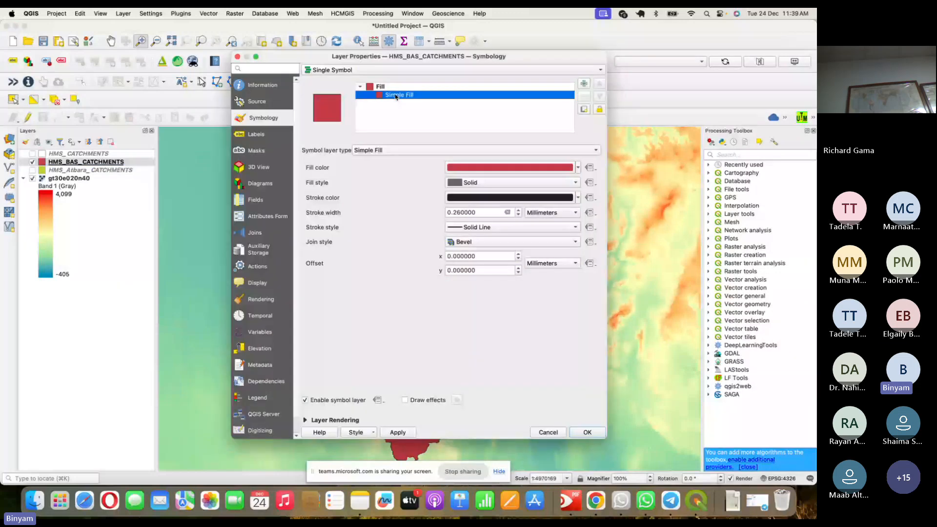
click(497, 183)
click(498, 197)
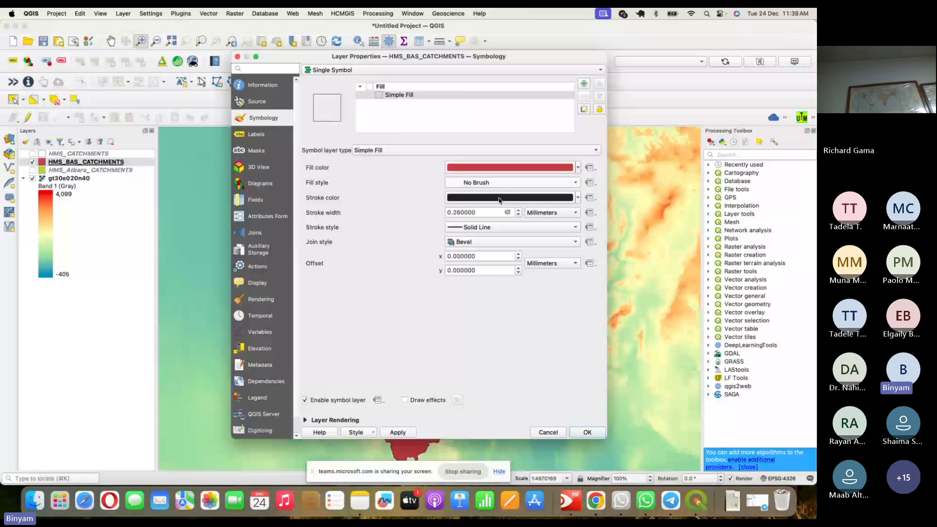
key(Up)
key(Up)
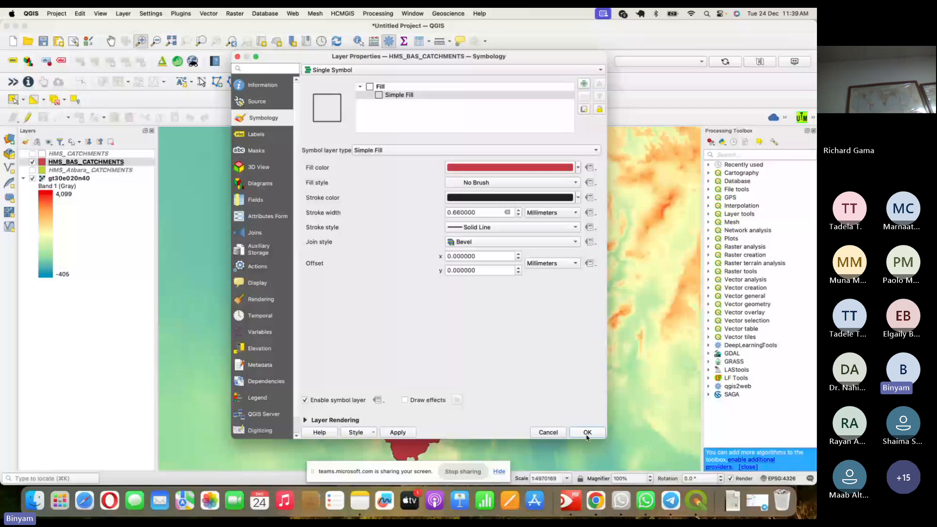
click(587, 432)
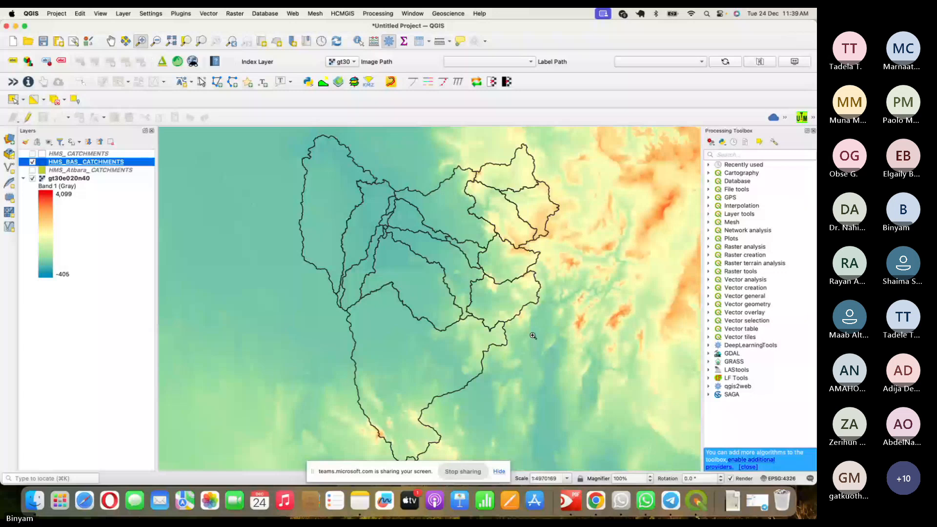
right_click(115, 162)
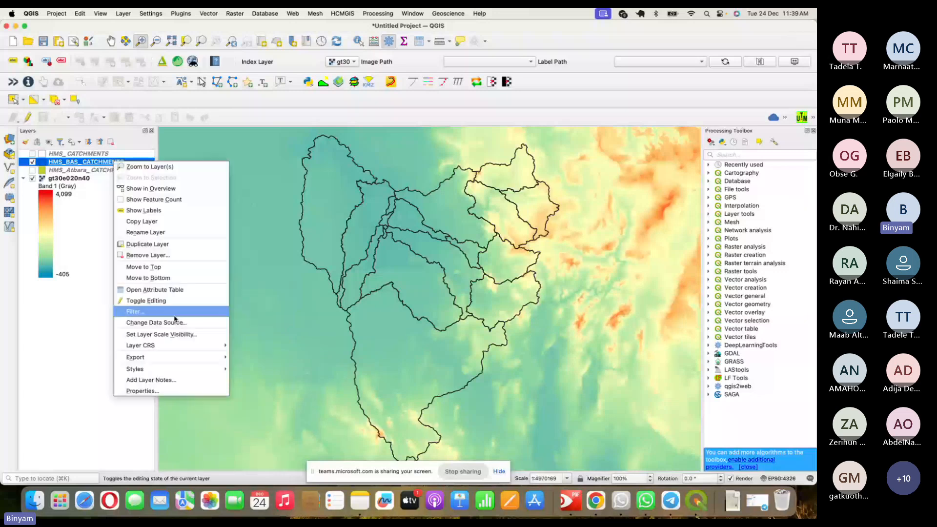
click(151, 211)
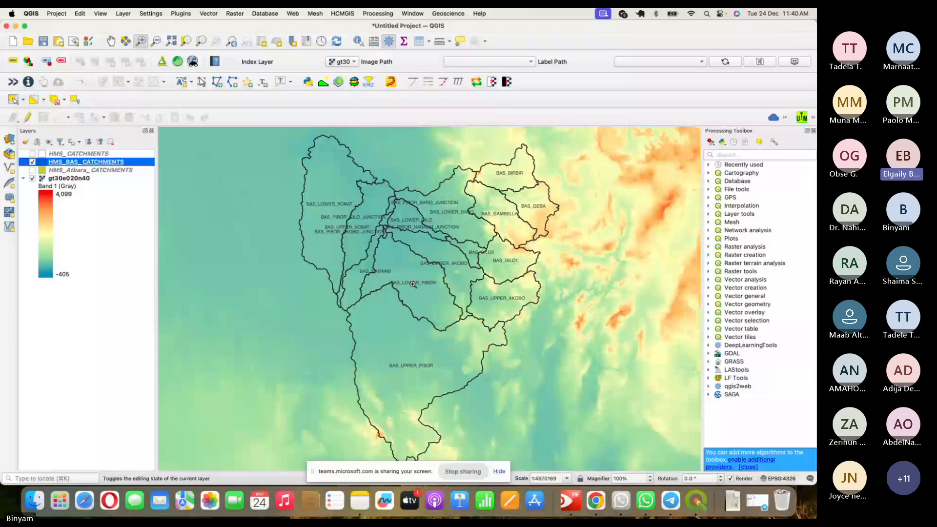
key(super+Tab)
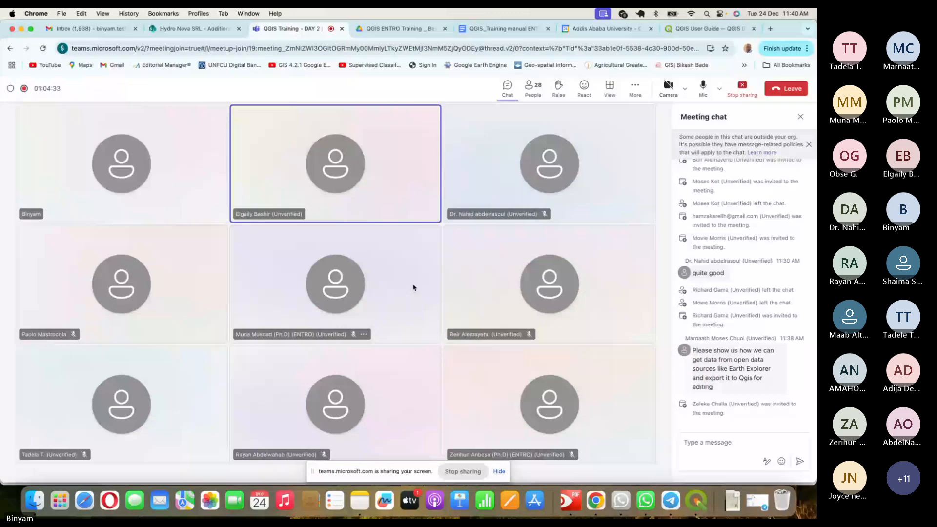
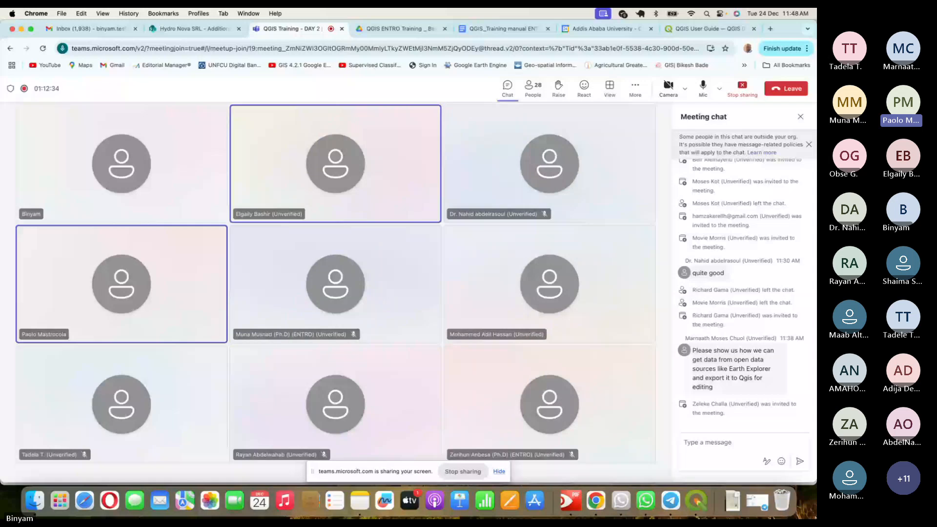
click(705, 510)
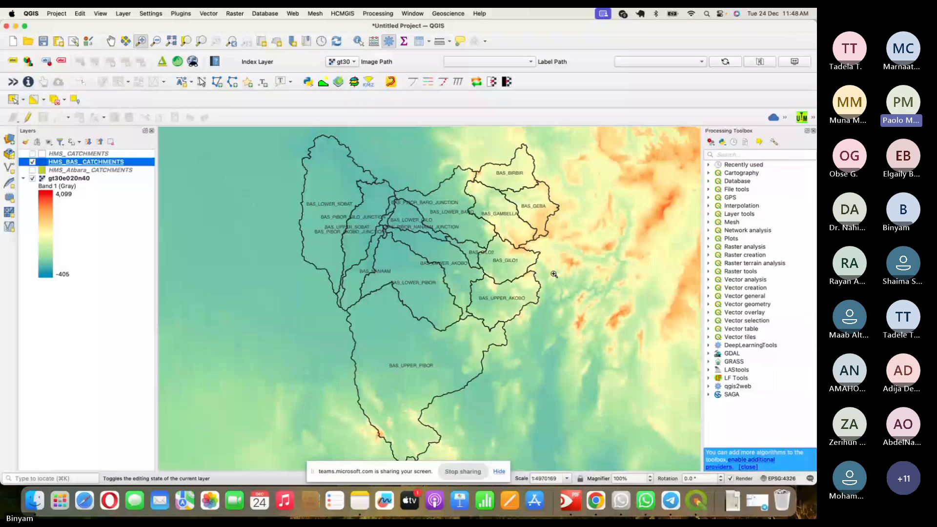
Switch to Chrome, search the web for "earthexplorer" in a new tab and open the USGS EarthExplorer site
click(603, 498)
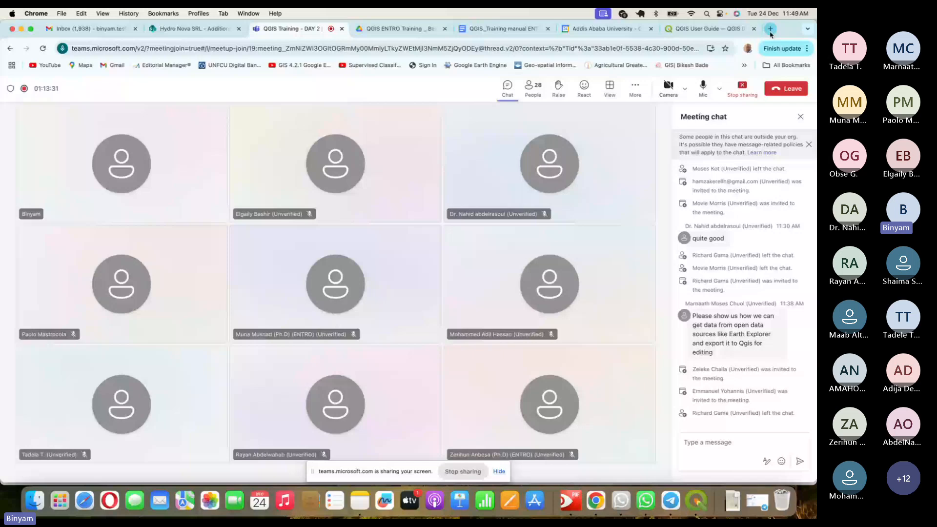
click(770, 29)
text(earth)
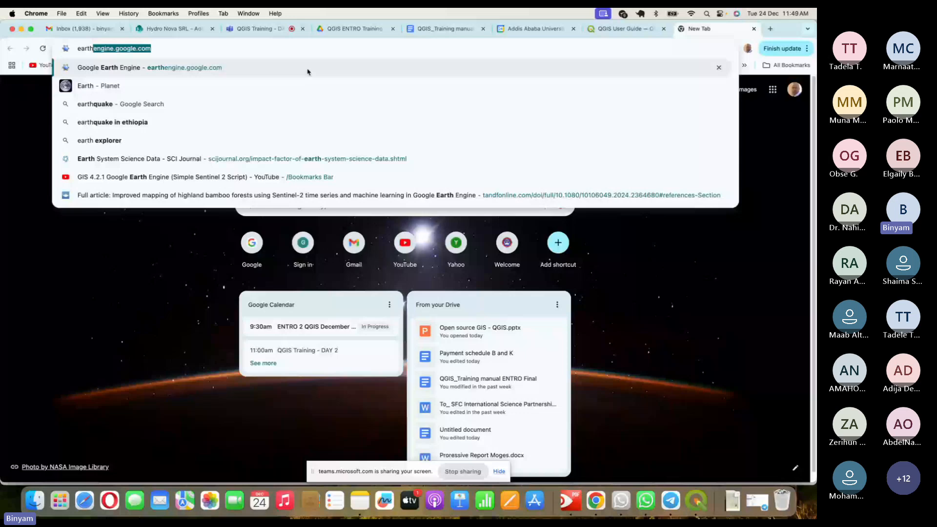
text(explorer)
key(Return)
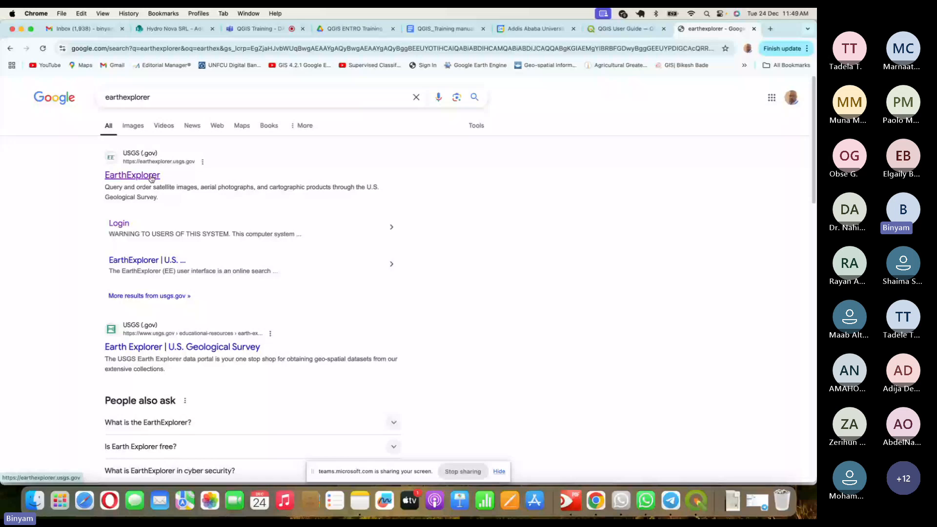
click(152, 177)
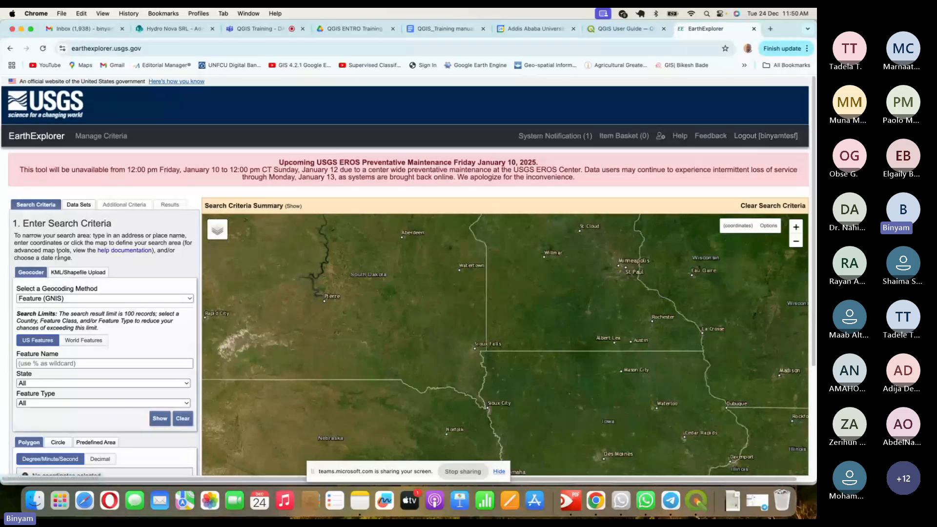
Find and select the GTOPO30 data set, look at its USGS description page and return to EarthExplorer
click(85, 206)
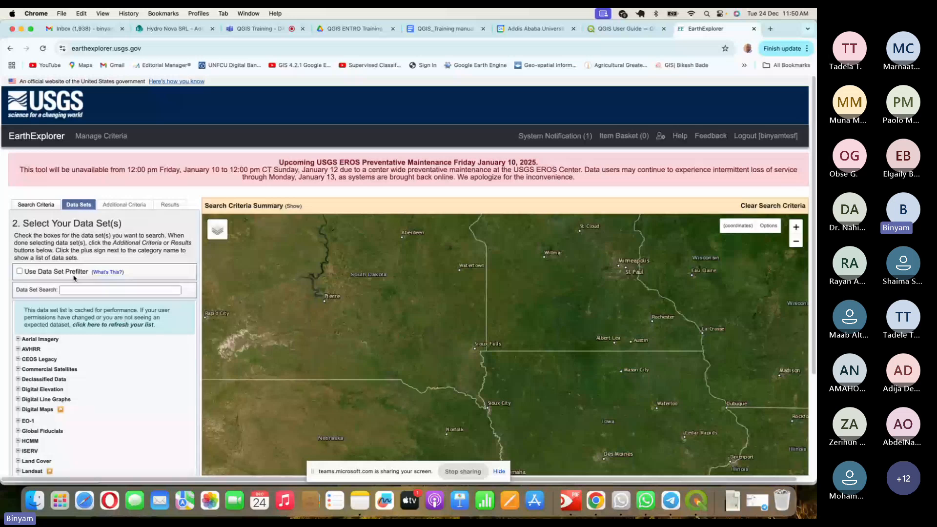
click(97, 290)
text(G)
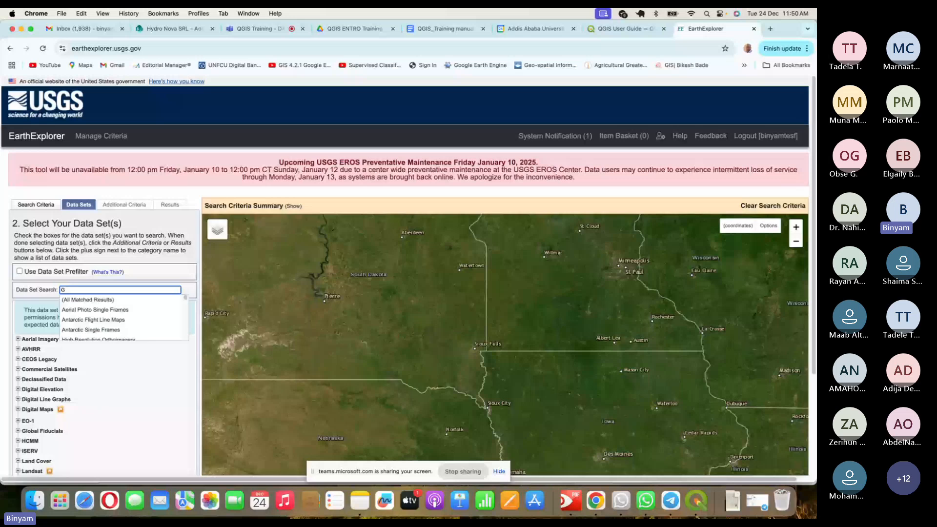
text(T)
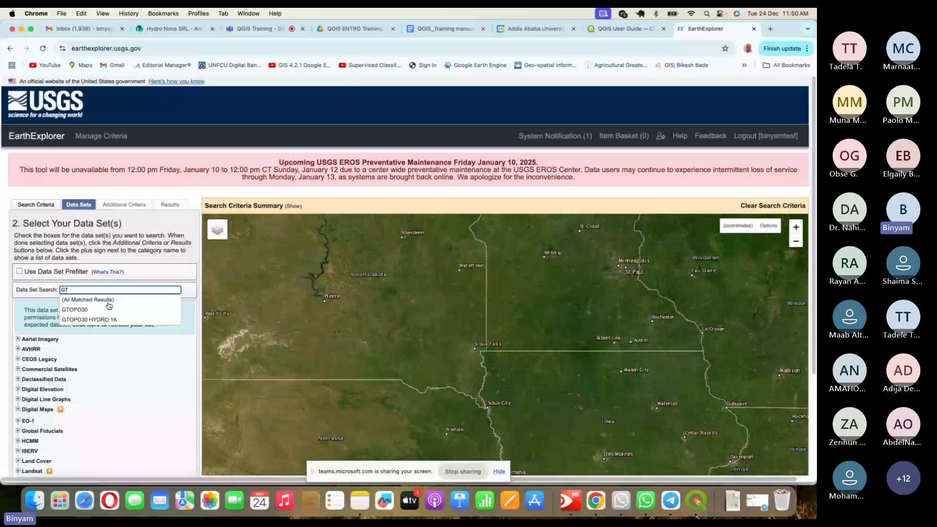
click(108, 309)
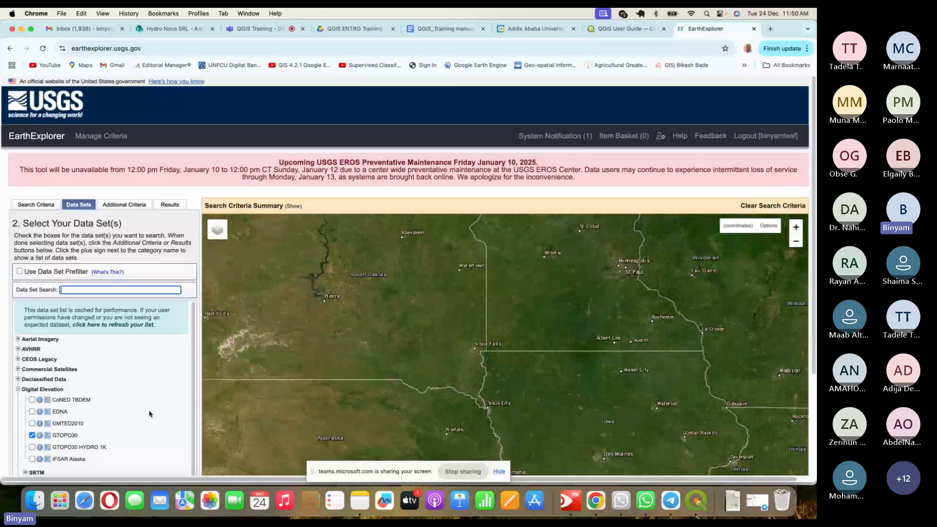
click(47, 434)
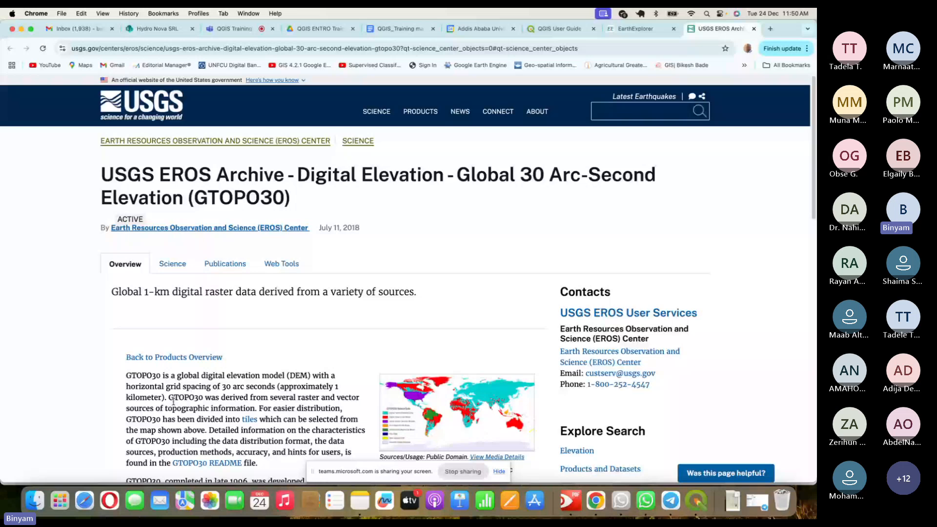
key(ctrl+shift+Tab)
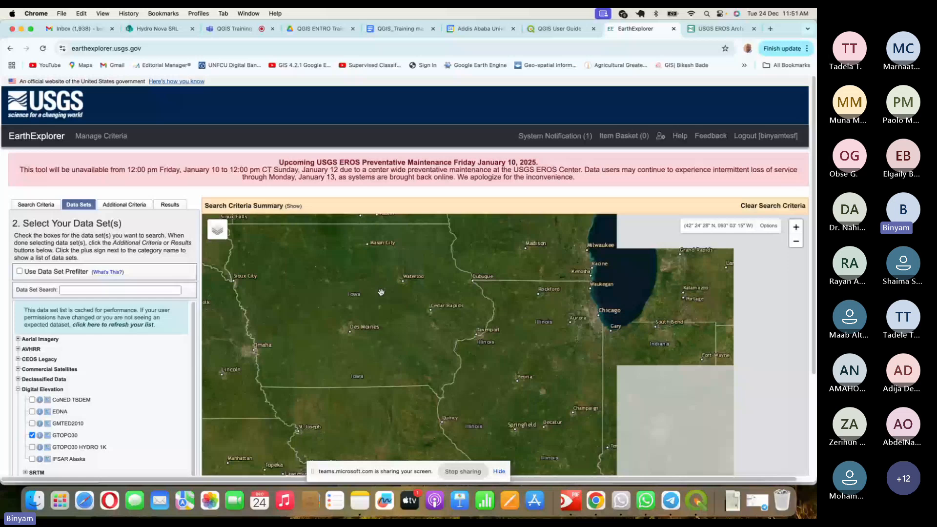
Define the search area as a polygon from the map extent covering Sudan, South Sudan and Ethiopia
drag(381, 291, 276, 219)
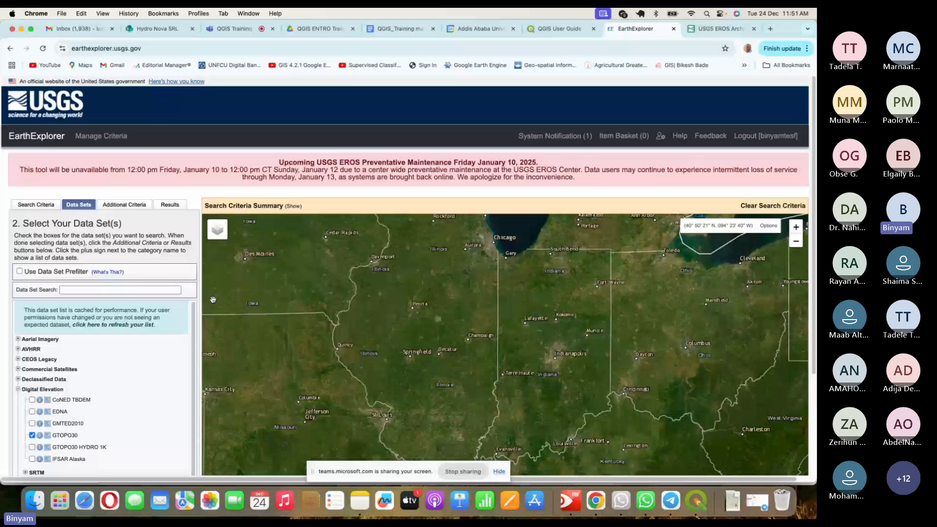
scroll(73, 462, down, 3)
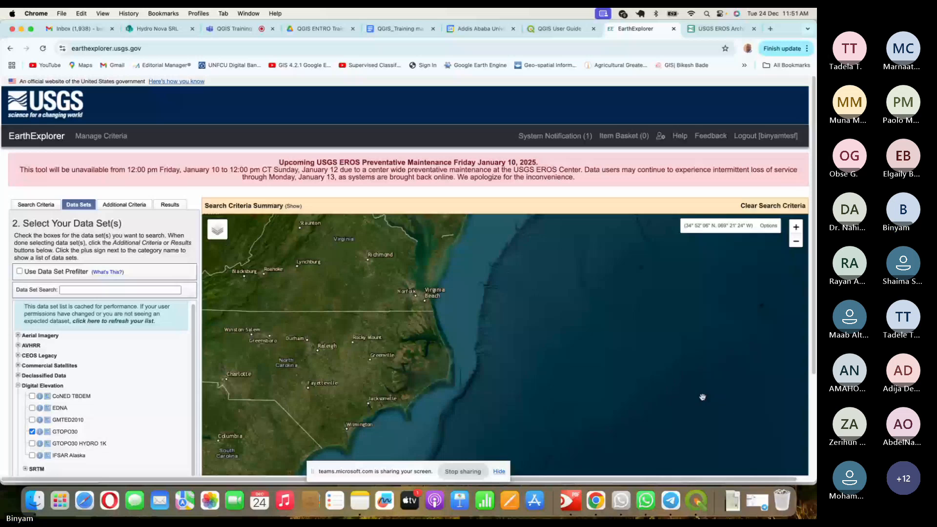
scroll(703, 397, down, 3)
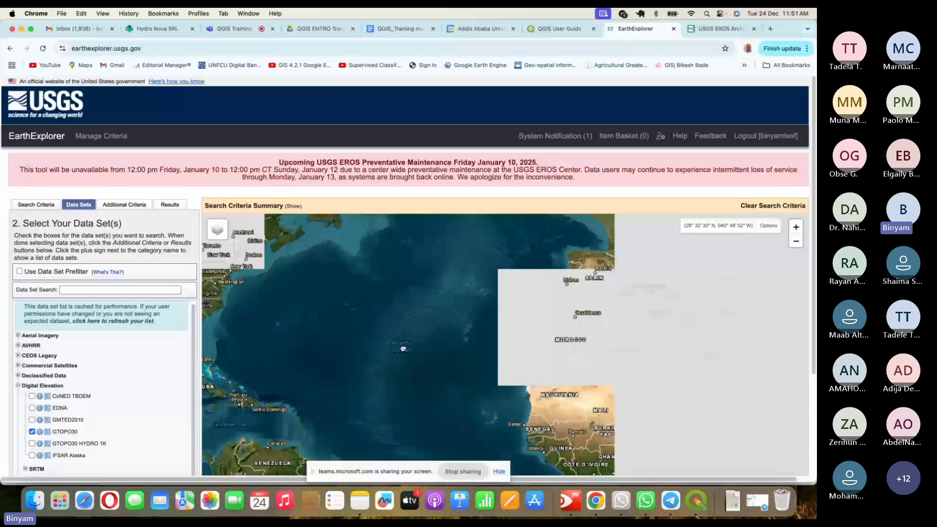
scroll(403, 349, up, 5)
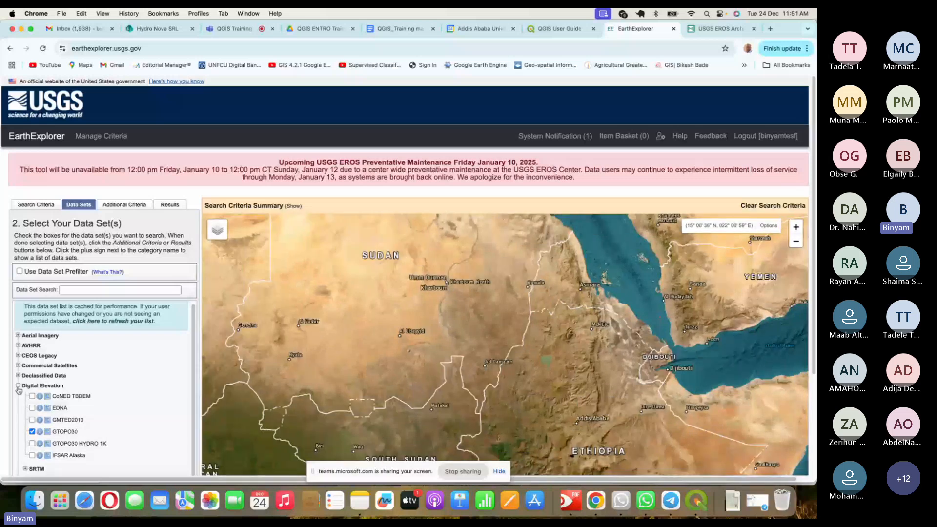
click(36, 205)
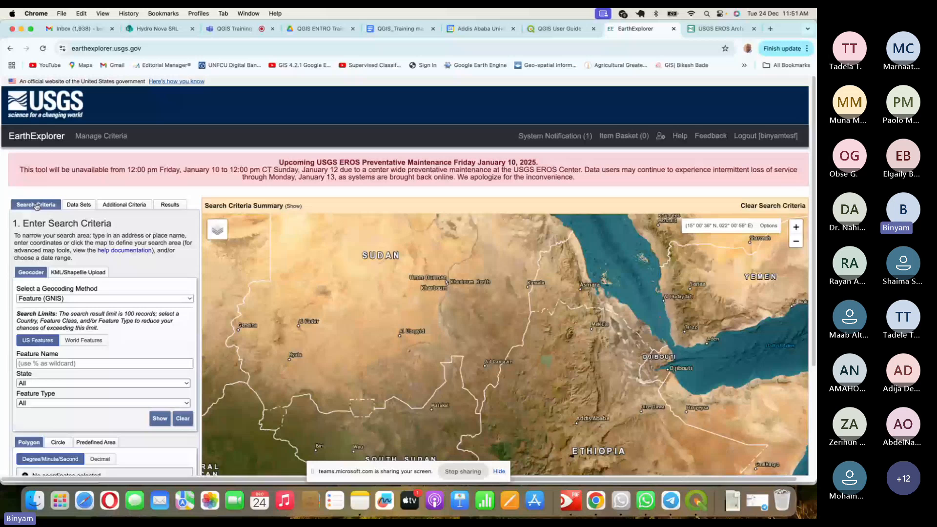
scroll(128, 333, down, 5)
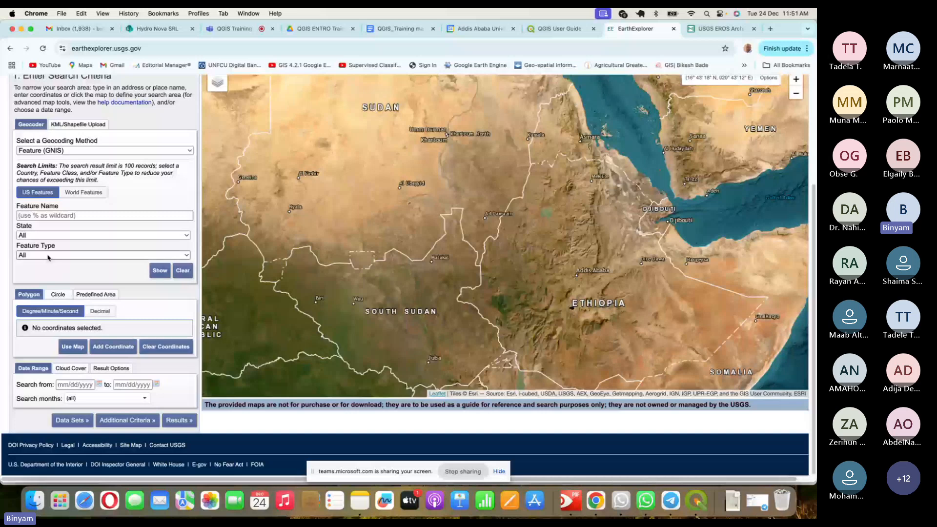
click(73, 347)
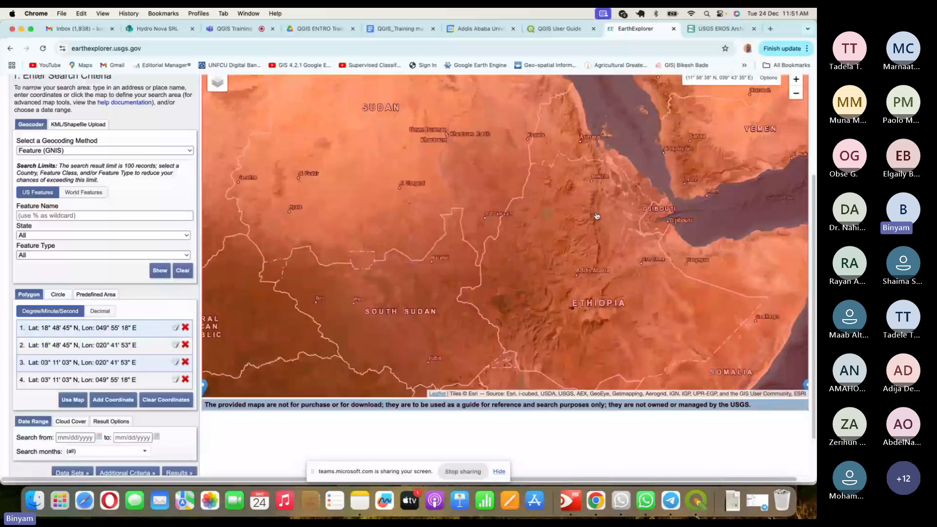
Reshape the search polygon to corners at about 25°N 40°E, 25°N 28°E, 1°N 31°E and 3°N 40°E, and show the GTOPO30 results
scroll(603, 211, down, 2)
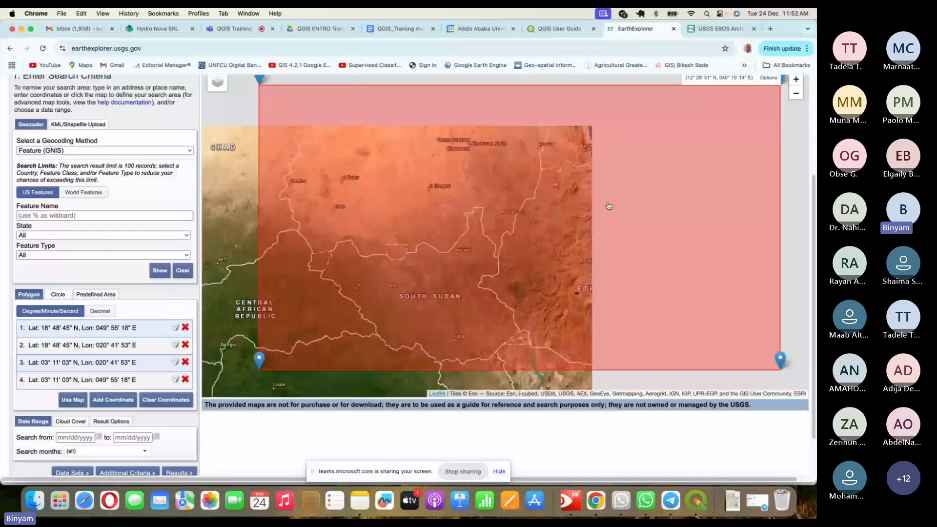
scroll(608, 206, down, 2)
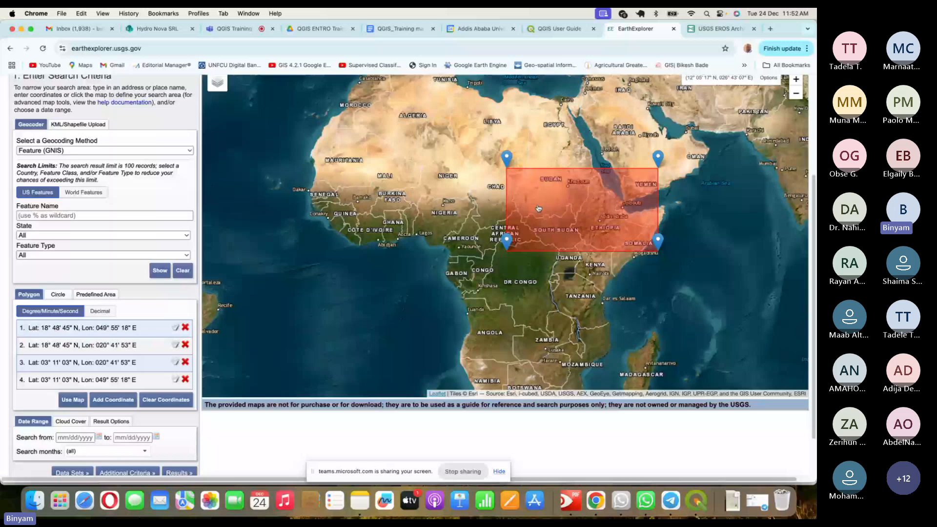
drag(507, 240, 563, 253)
drag(507, 157, 548, 122)
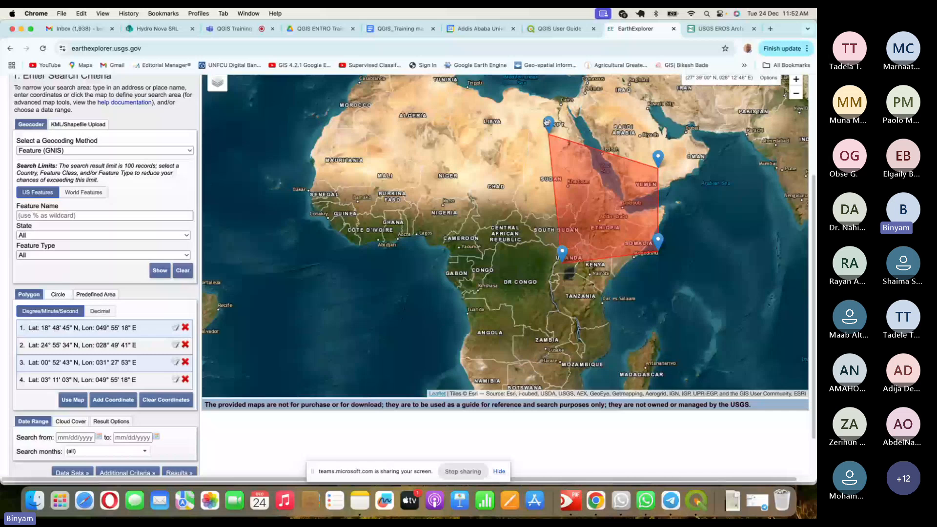
drag(546, 122, 540, 120)
drag(658, 157, 608, 122)
drag(658, 239, 607, 240)
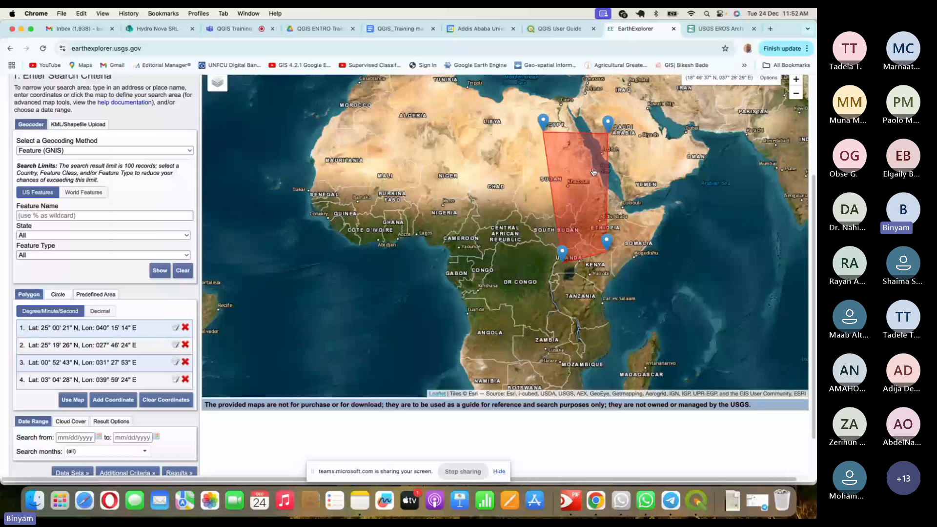
scroll(181, 111, down, 2)
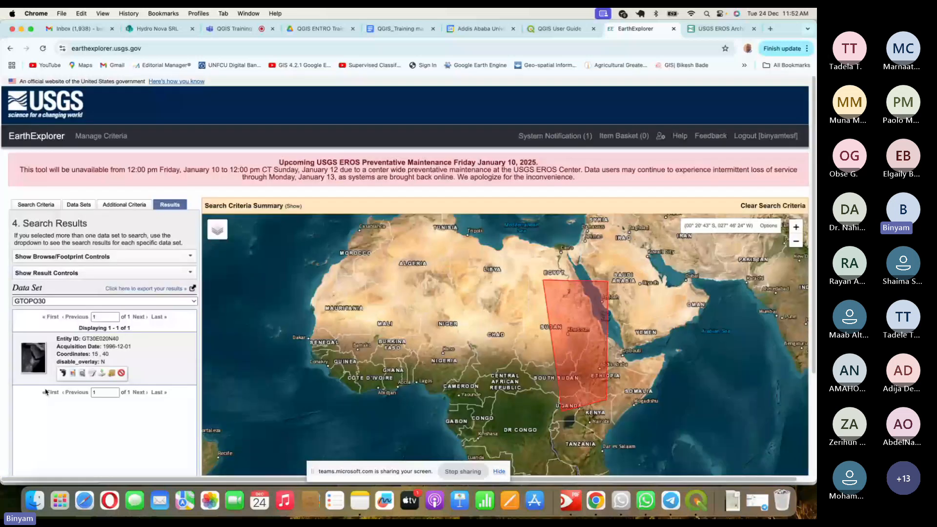
Show the footprint and the browse overlay of the GTOPO30 scene GT30E020N40 on the map and check its coverage
click(63, 373)
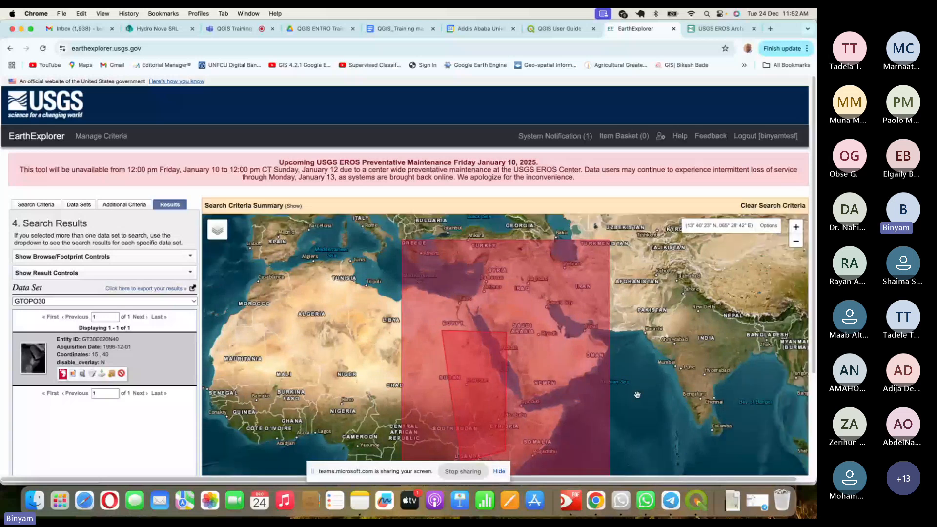
drag(637, 394, 630, 319)
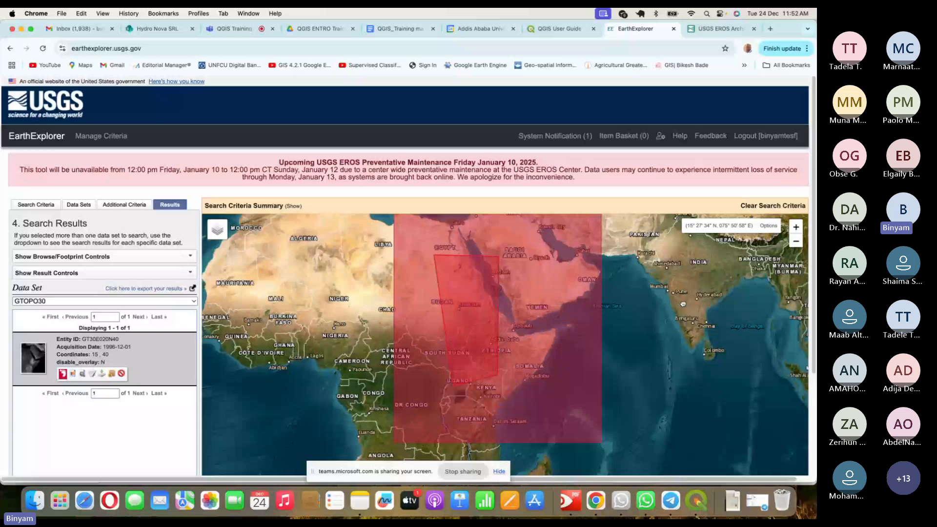
drag(682, 304, 690, 379)
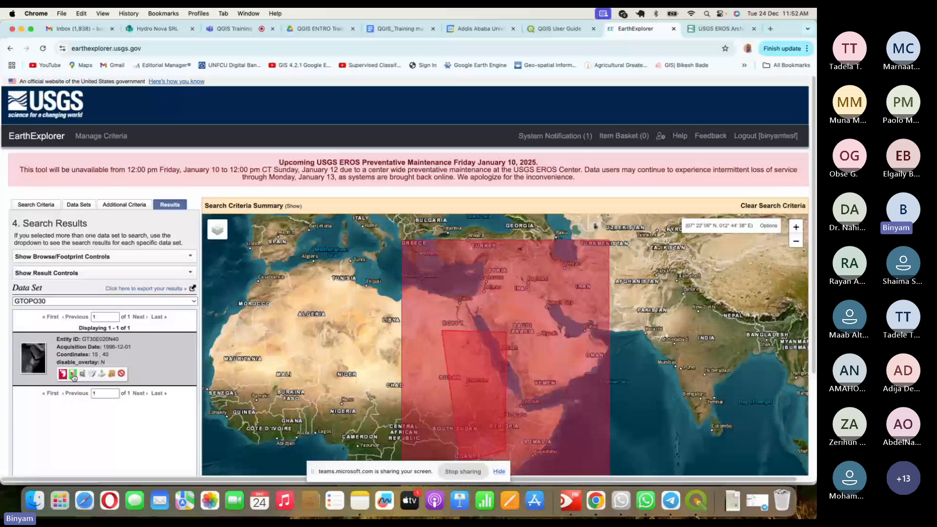
click(73, 375)
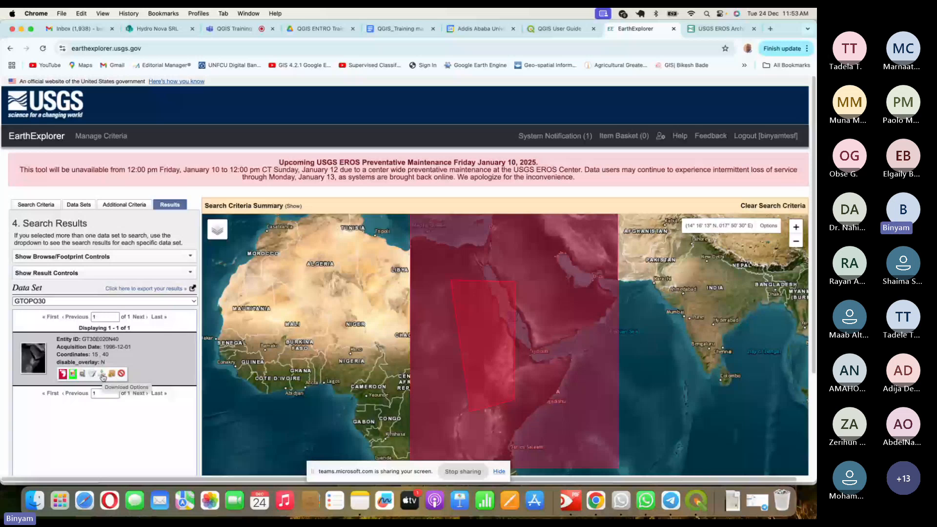
Download the GT30E020N40 scene as GeoTIFF and check the progress of the download
click(102, 375)
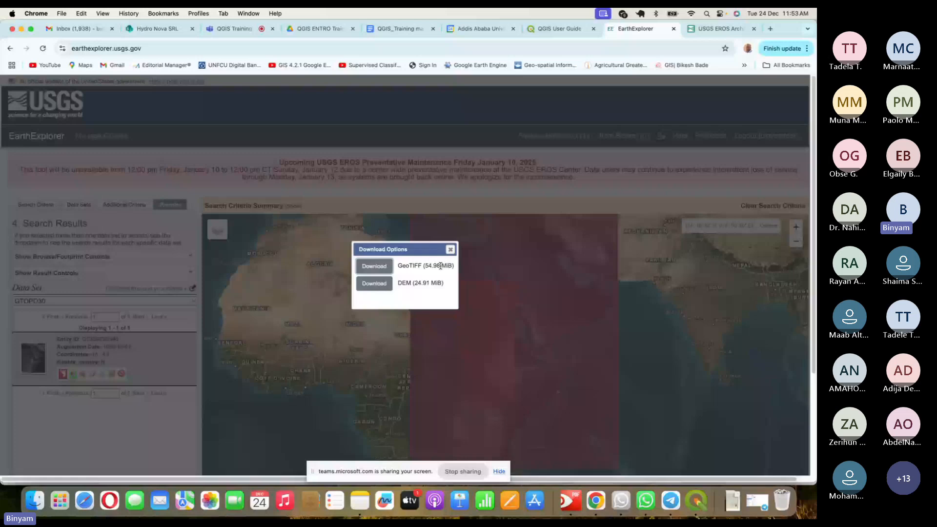
click(380, 271)
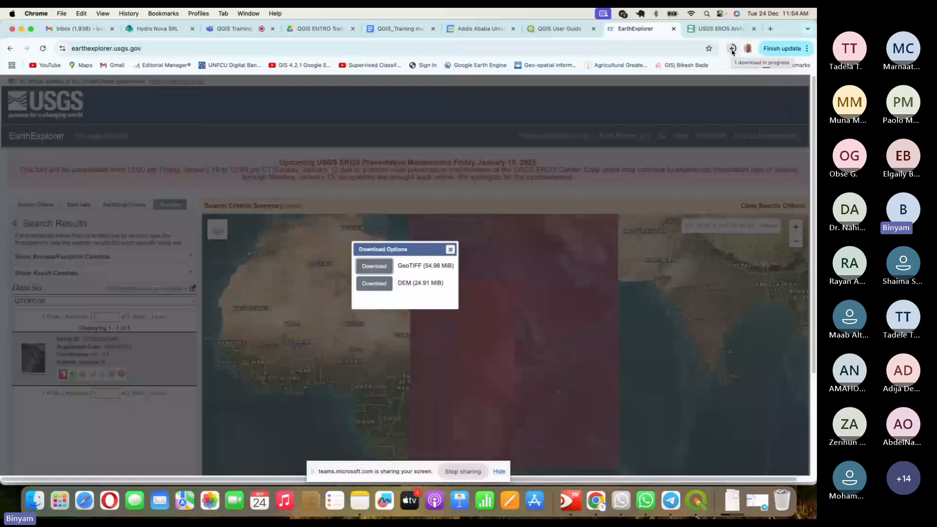
click(732, 49)
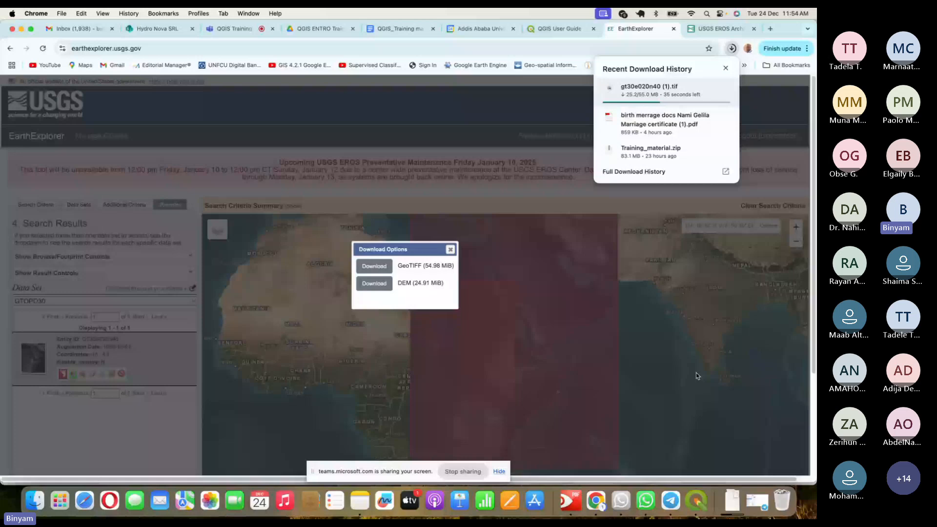
Read the projection question in the Teams meeting chat and examine the catchments over the DEM in QGIS
key(super+Tab)
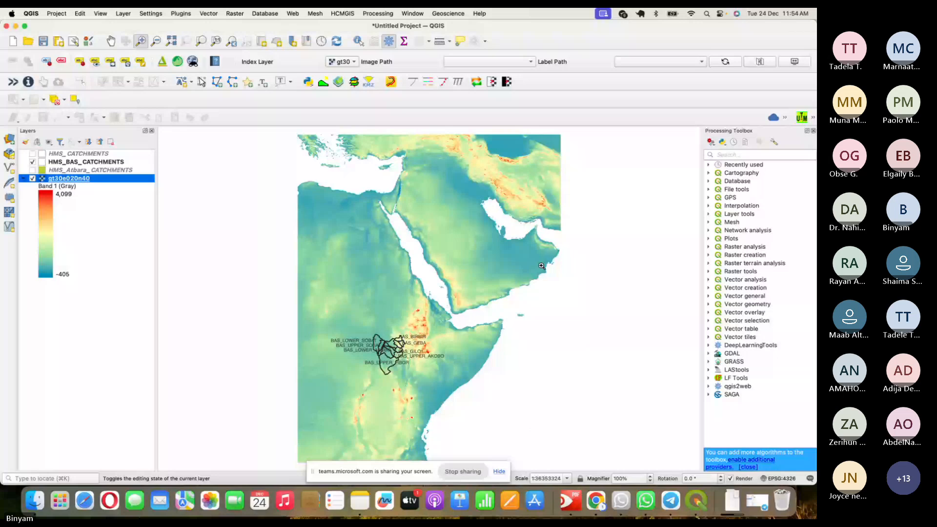
key(super+Tab)
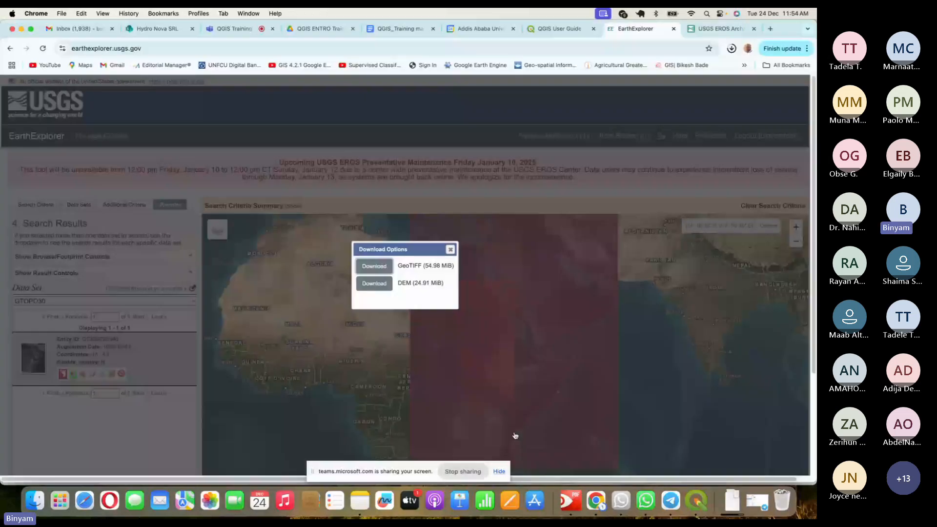
click(227, 29)
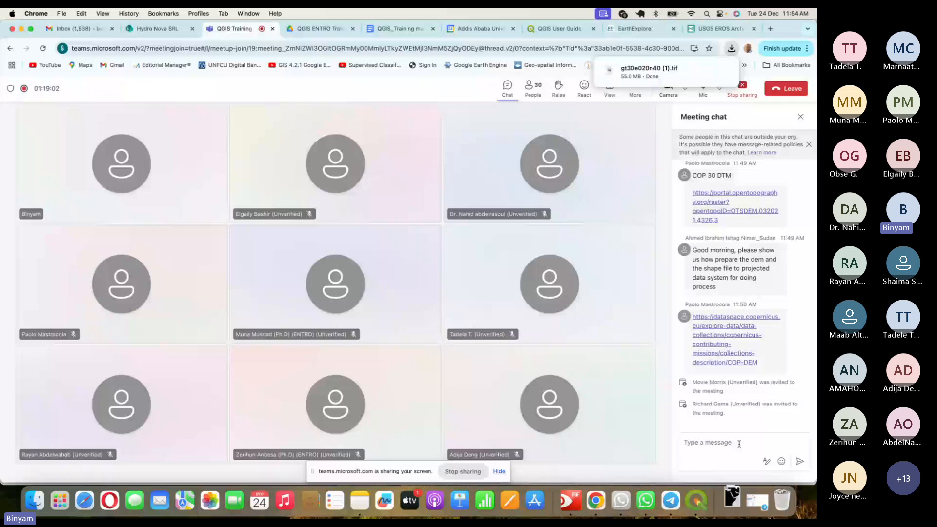
mouse_move(772, 288)
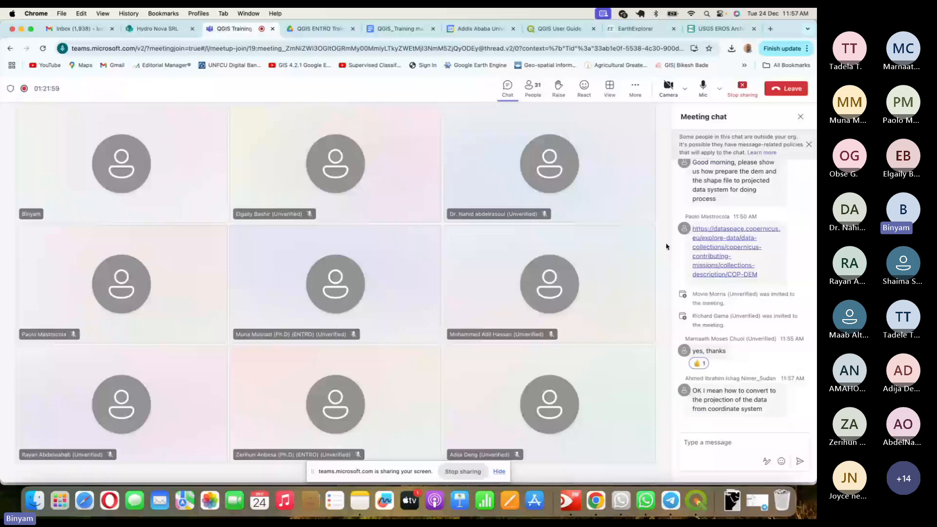
key(super+Tab)
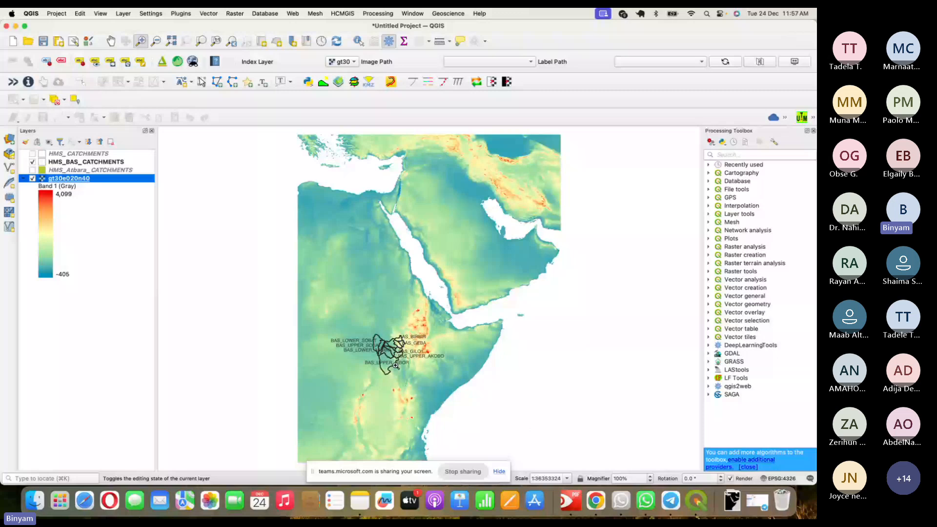
scroll(395, 365, up, 3)
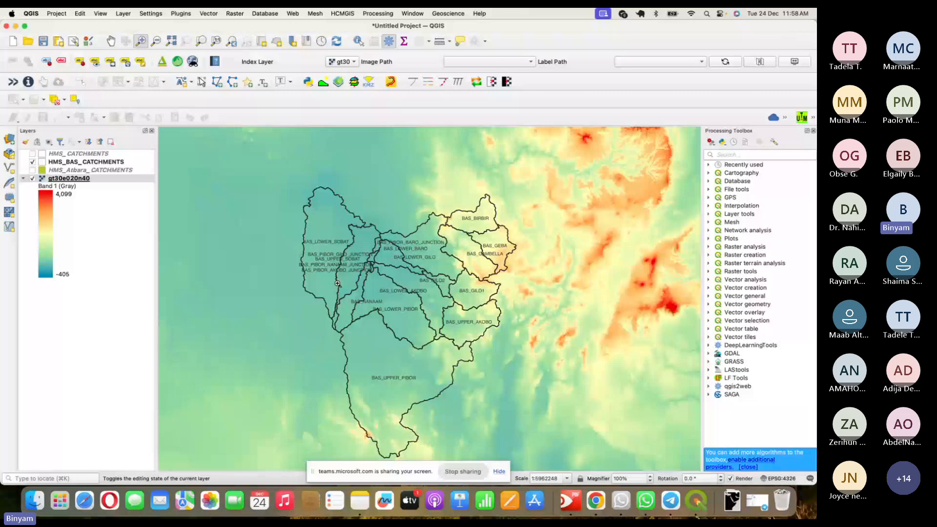
key(super+Tab)
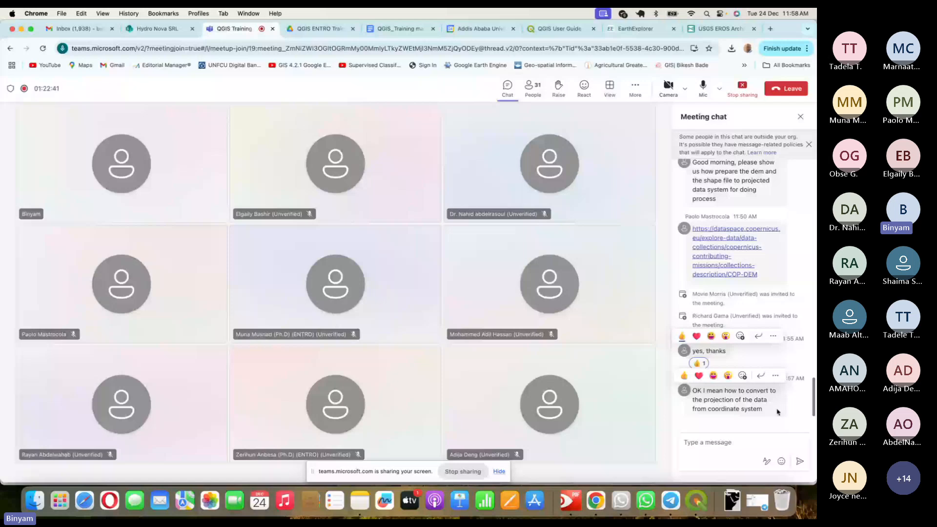
key(super+Tab)
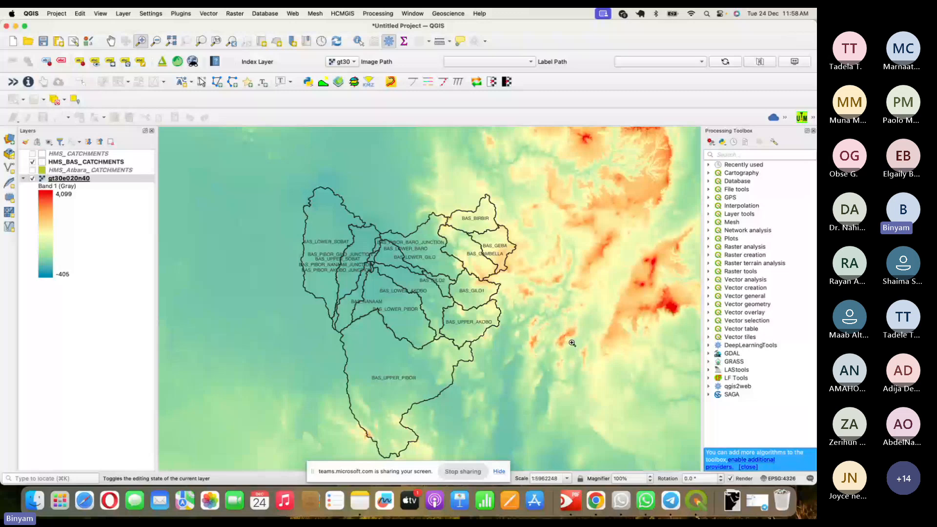
Close the Processing Toolbox and show it again
click(813, 132)
click(379, 15)
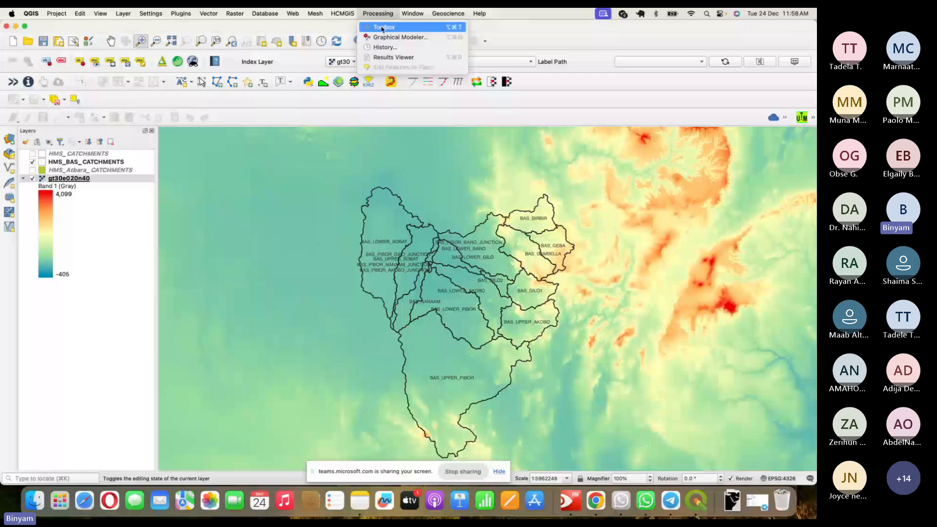
click(383, 28)
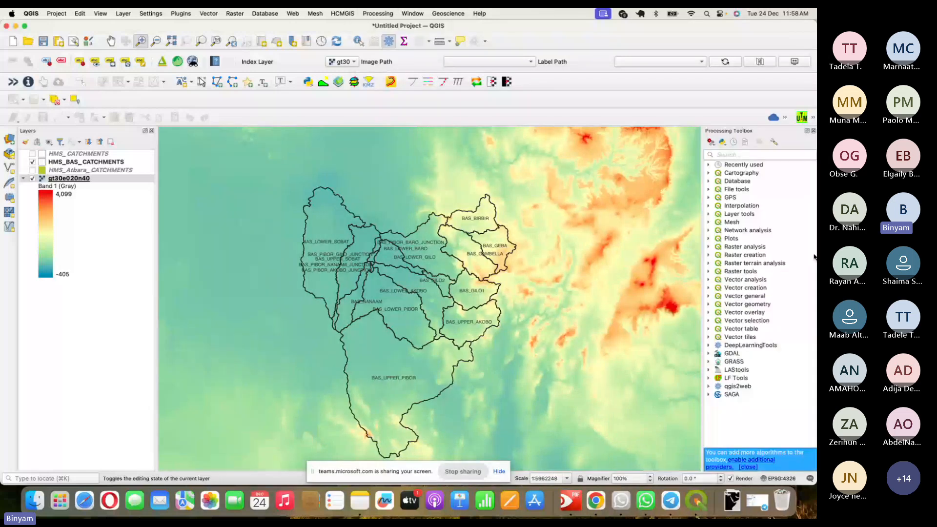
Search the processing tools for "project" and run Reproject layer on HMS_BAS_CATCHMENTS with target CRS EPSG:4326 - WGS 84 as a temporary layer
click(734, 155)
text(project)
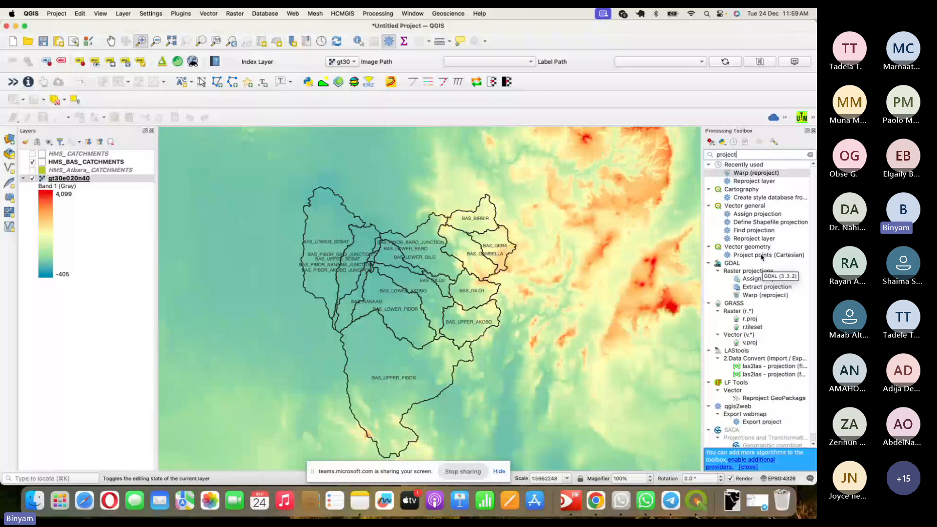
click(764, 238)
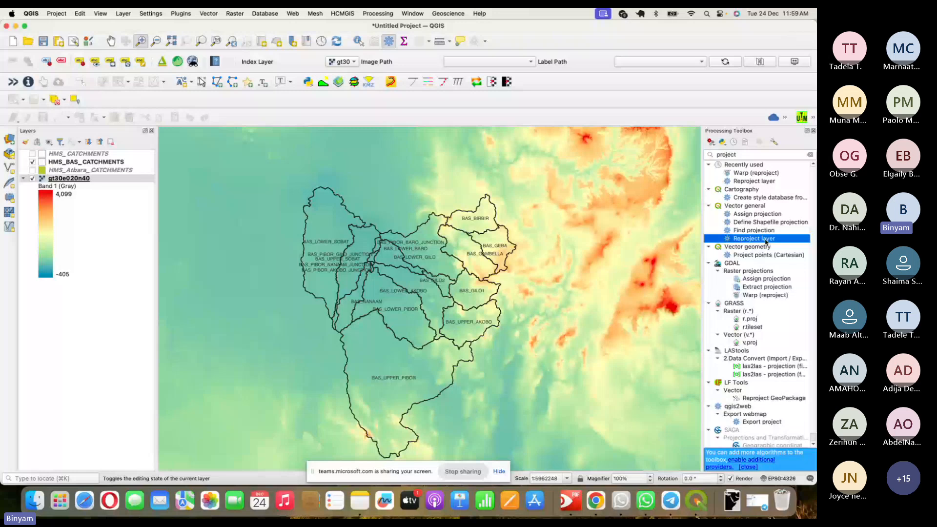
double_click(764, 239)
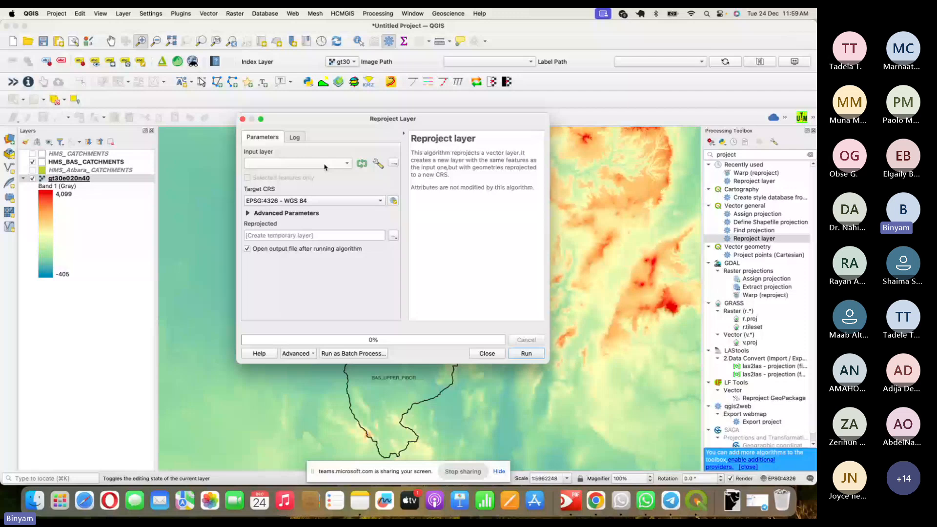
click(324, 167)
click(320, 180)
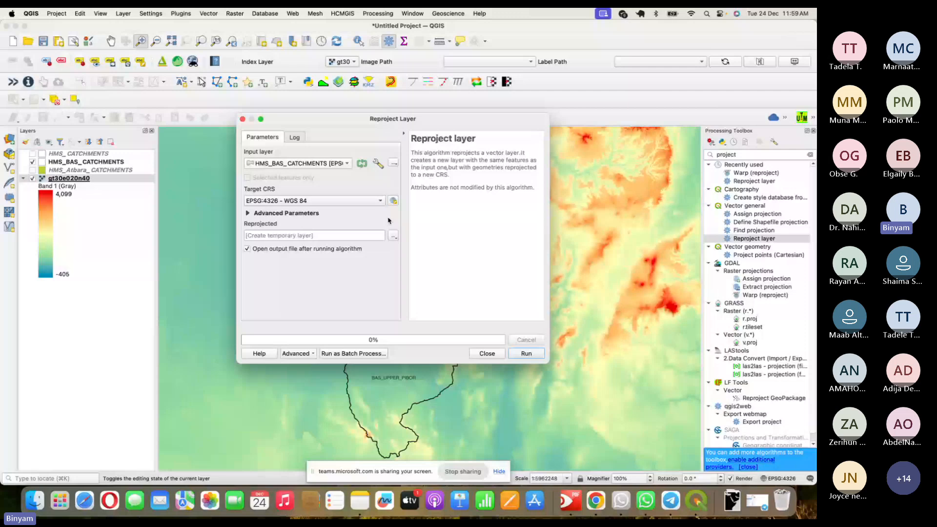
key(Return)
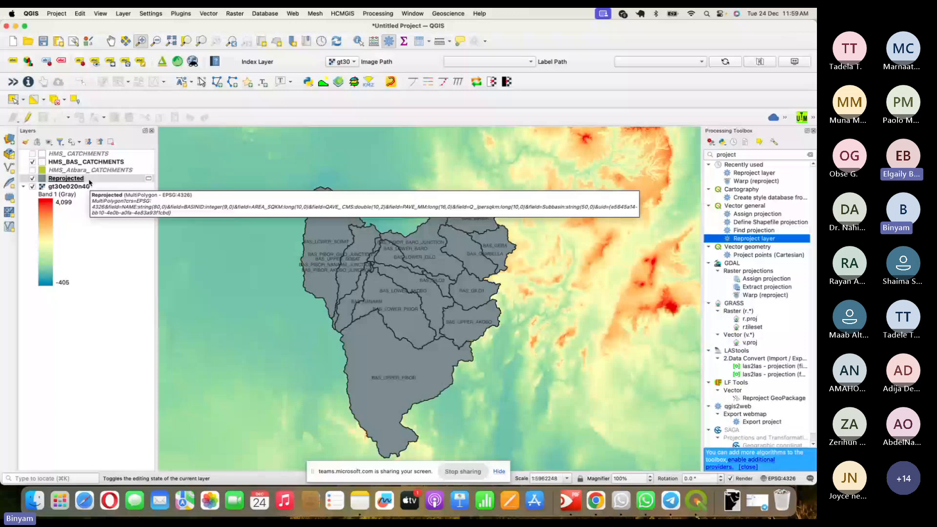
Look at the commands available for the Reprojected layer and at its coordinate system information
right_click(138, 181)
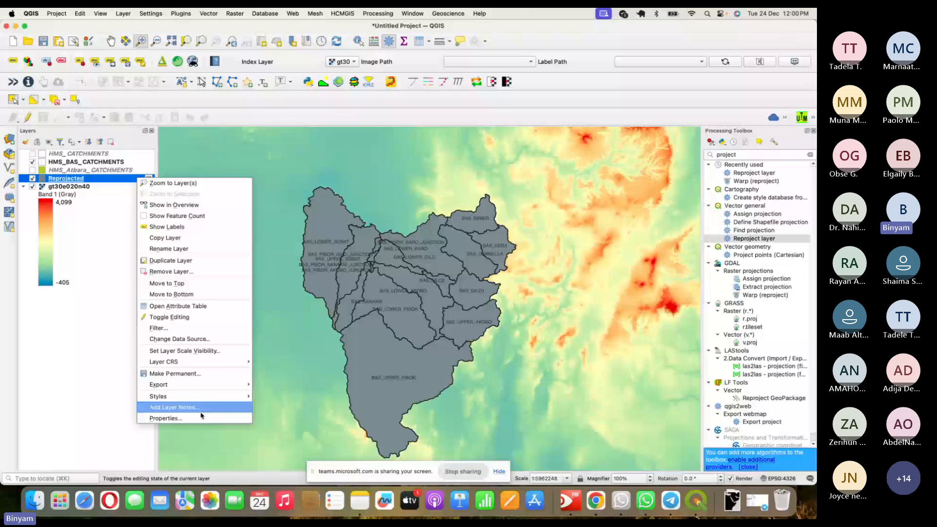
click(77, 180)
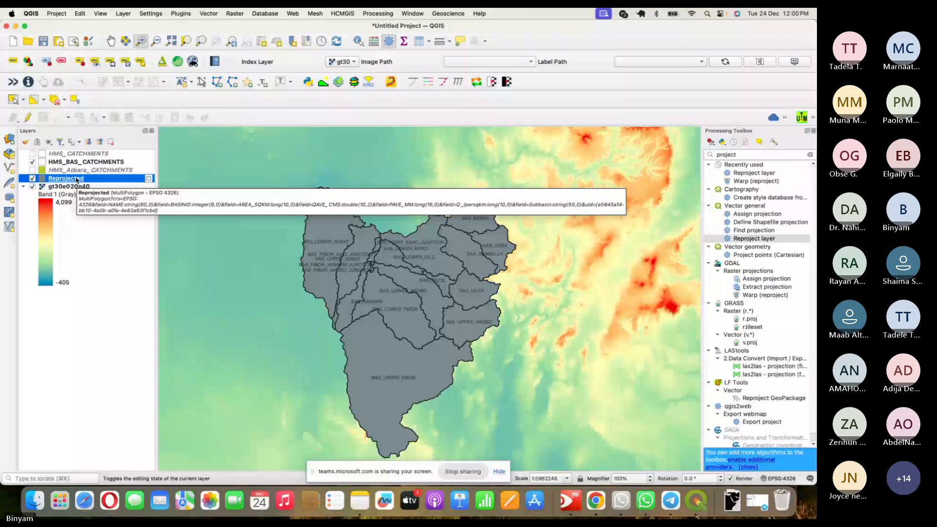
Switch to the Teams meeting in Chrome, read the new chat messages and view the shared QGIS screenshot
key(super+Tab)
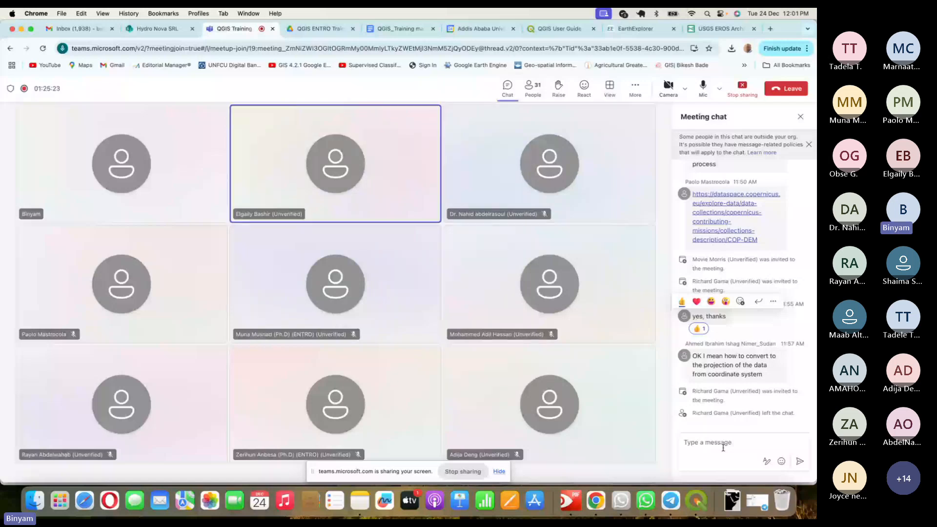
click(723, 448)
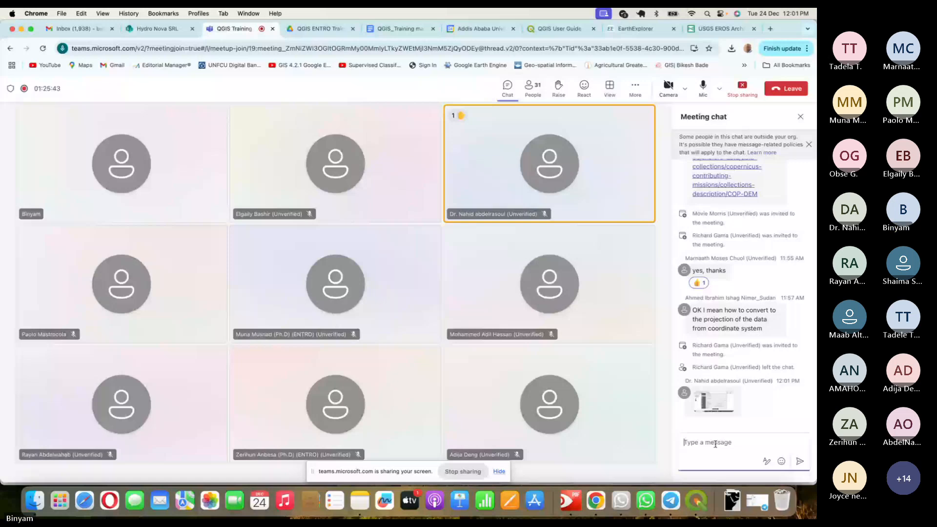
mouse_move(699, 345)
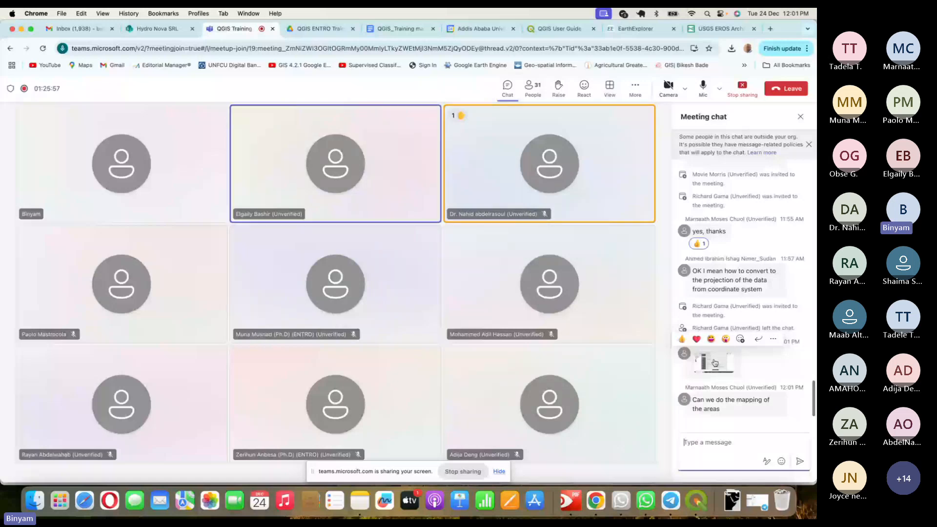
click(715, 362)
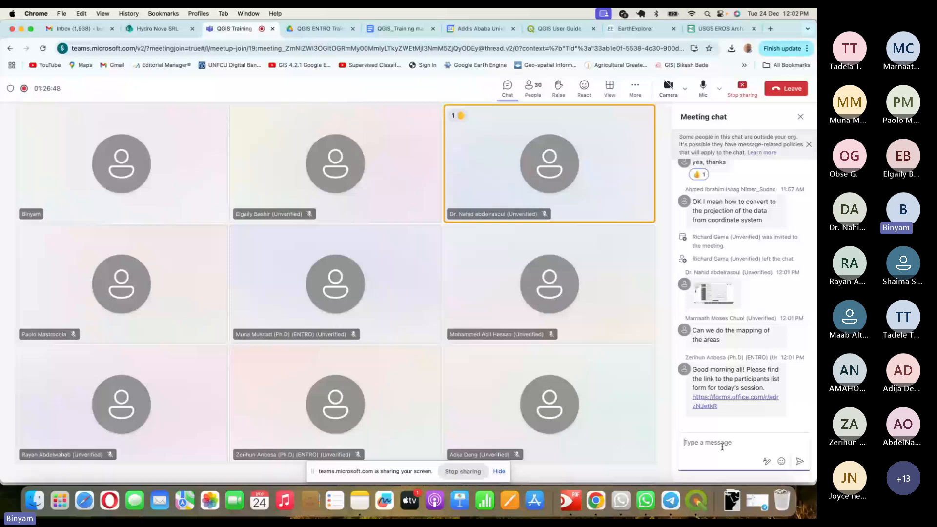
mouse_move(716, 293)
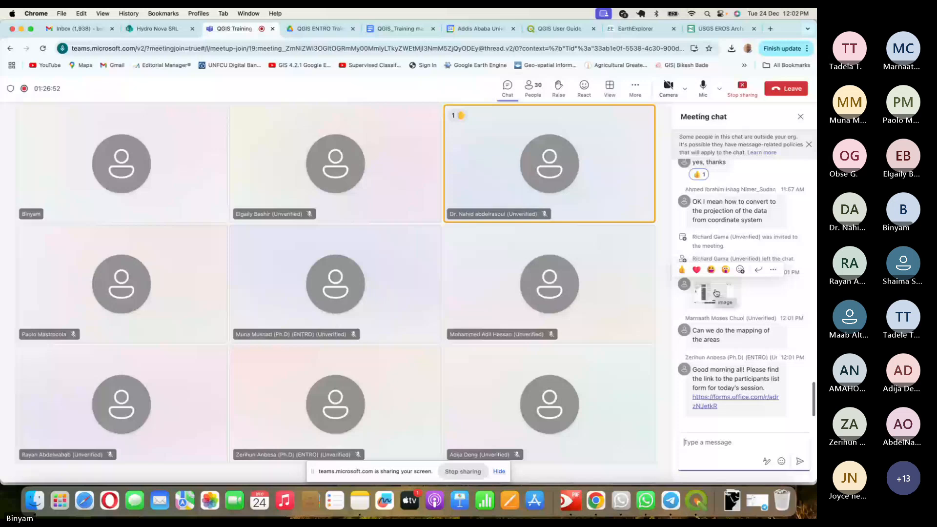
click(716, 293)
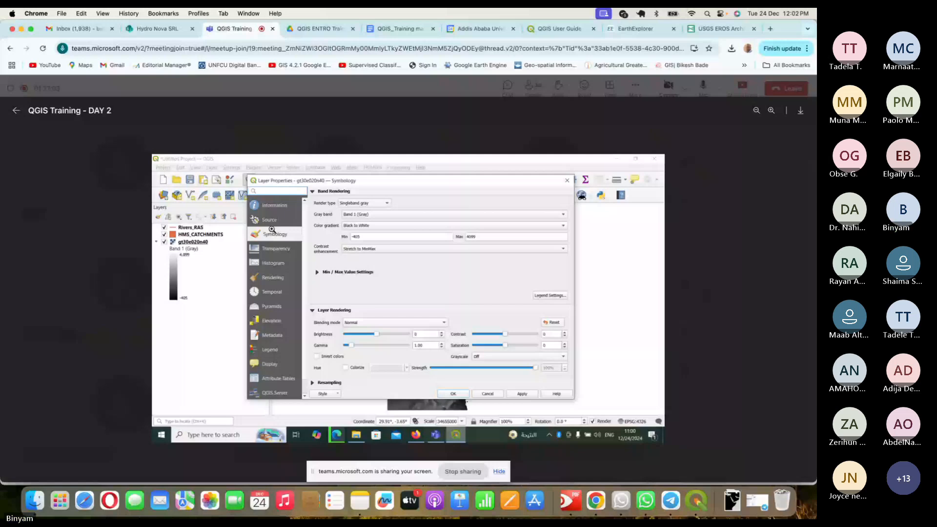
click(721, 285)
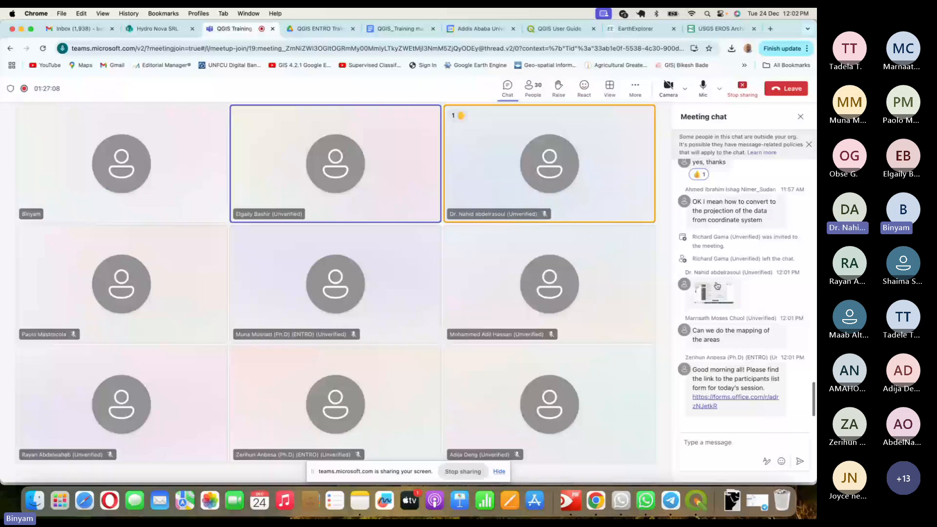
Compare the QGIS project with the gt30e020n40 Symbology settings in the screenshot shared in the Teams chat, ending in QGIS
click(696, 503)
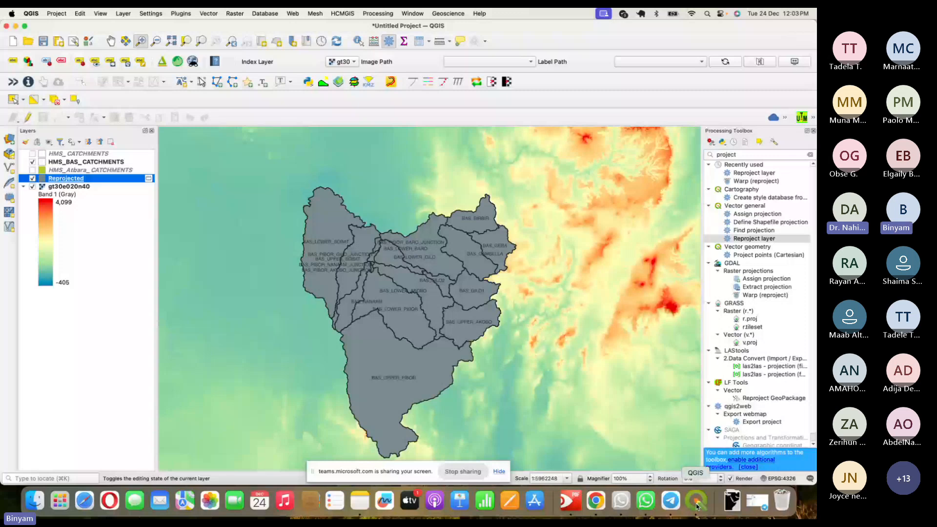
key(super+Tab)
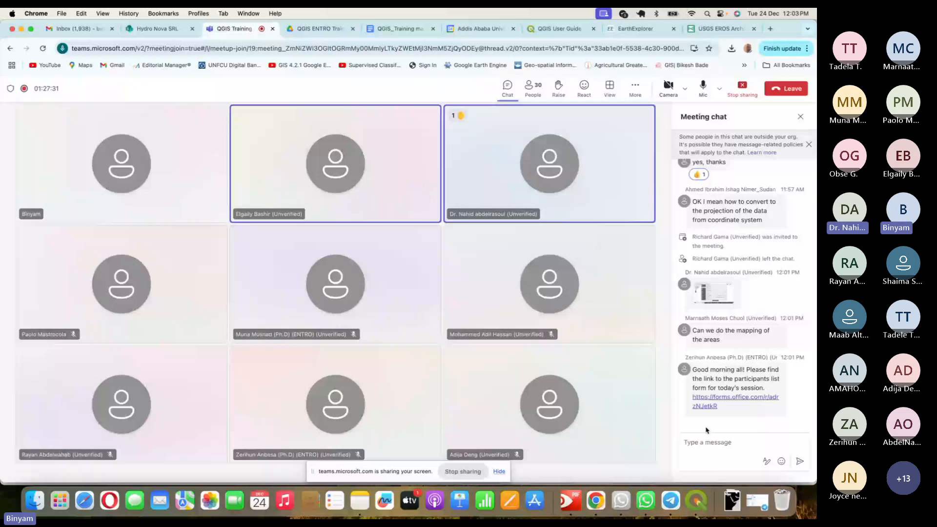
click(714, 291)
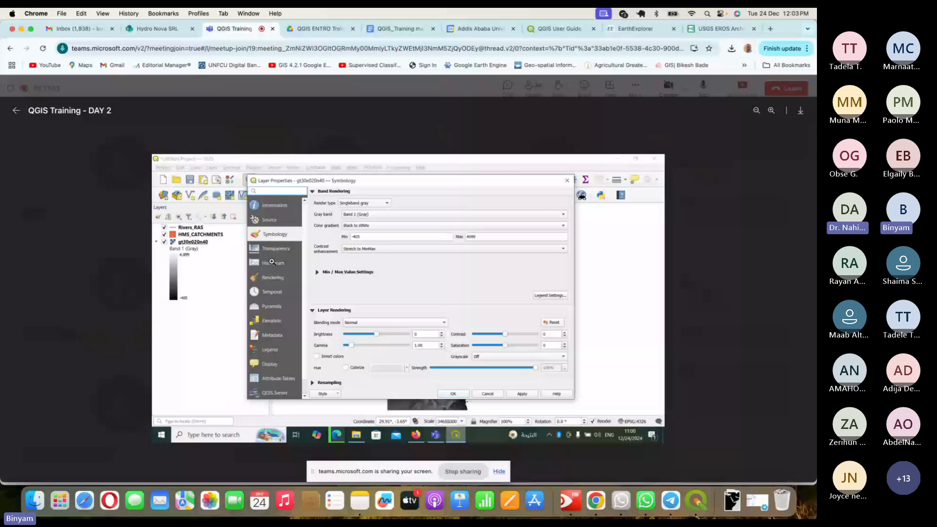
key(super+Tab)
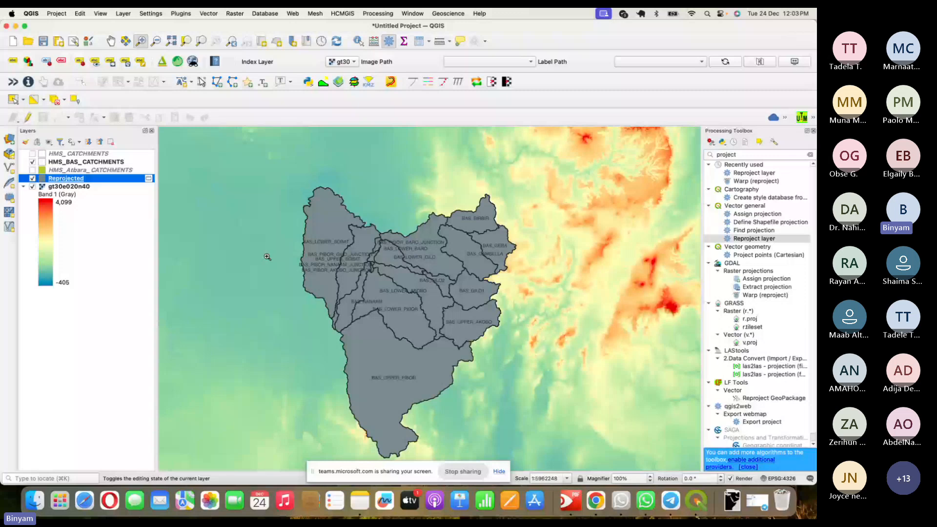
Hide the HMS_BAS_CATCHMENTS and Reprojected layers and select the gt30e020n40 raster
click(33, 161)
click(32, 178)
click(66, 187)
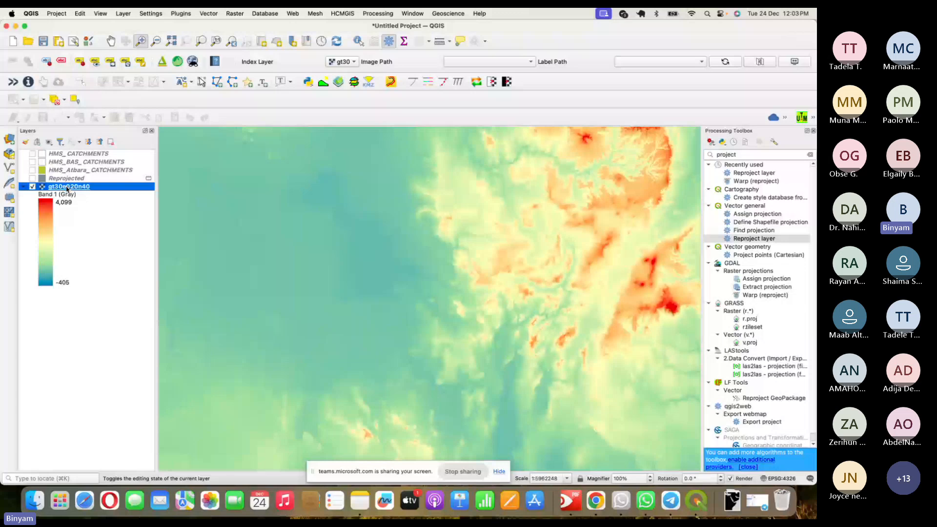
Change the render type of the gt30e020n40 raster to Singleband gray
double_click(67, 187)
click(369, 99)
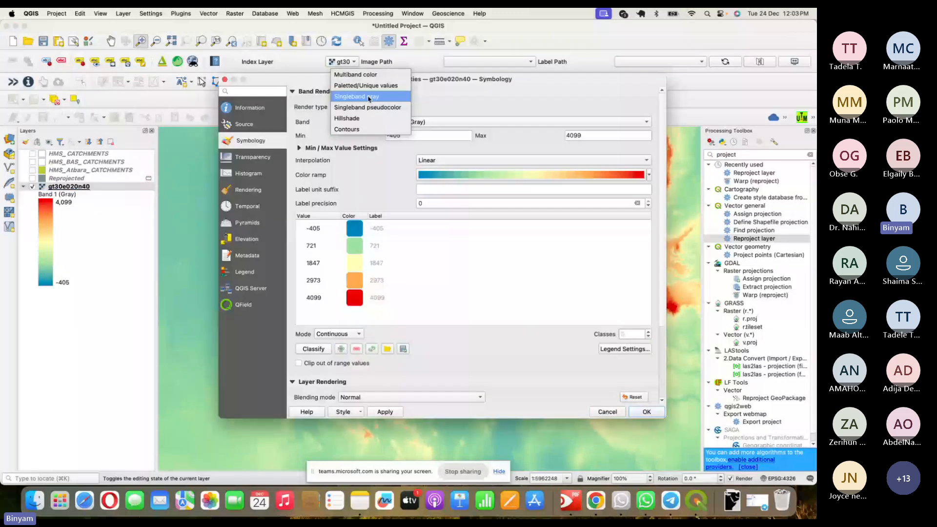
click(370, 97)
key(Return)
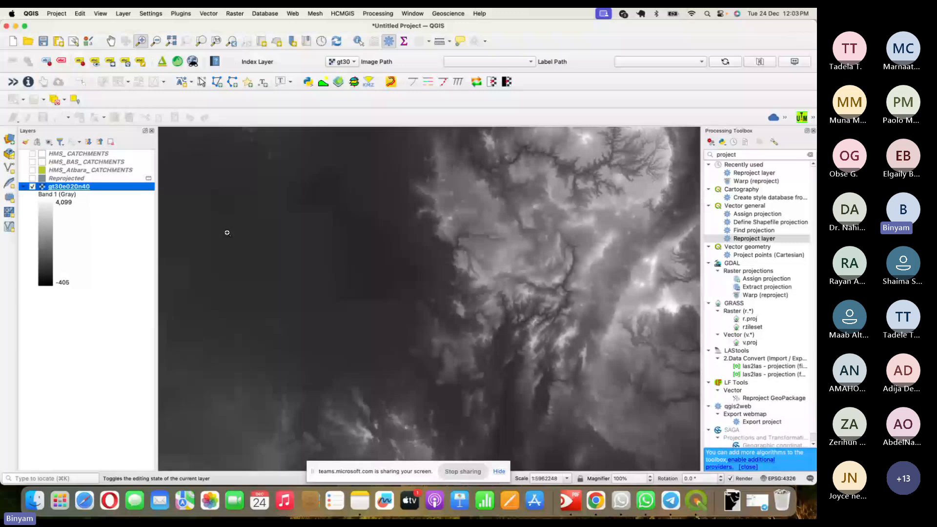
Show the full extent of gt30e020n40 and choose Singleband pseudocolor as its render type in Symbology
right_click(117, 189)
click(141, 199)
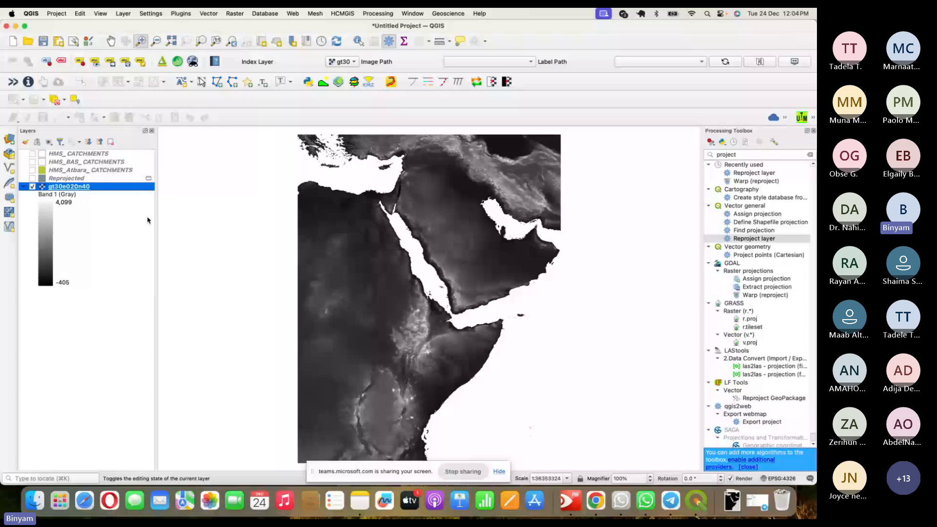
double_click(148, 220)
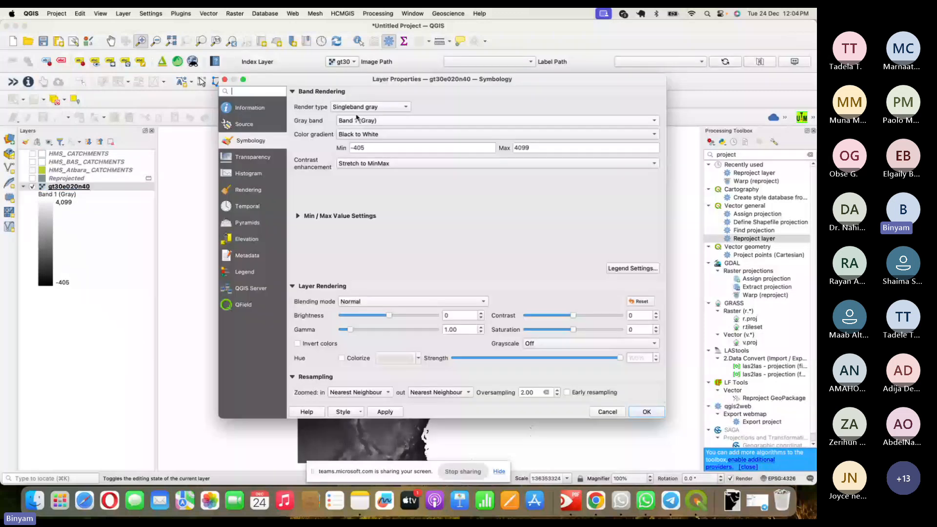
click(407, 108)
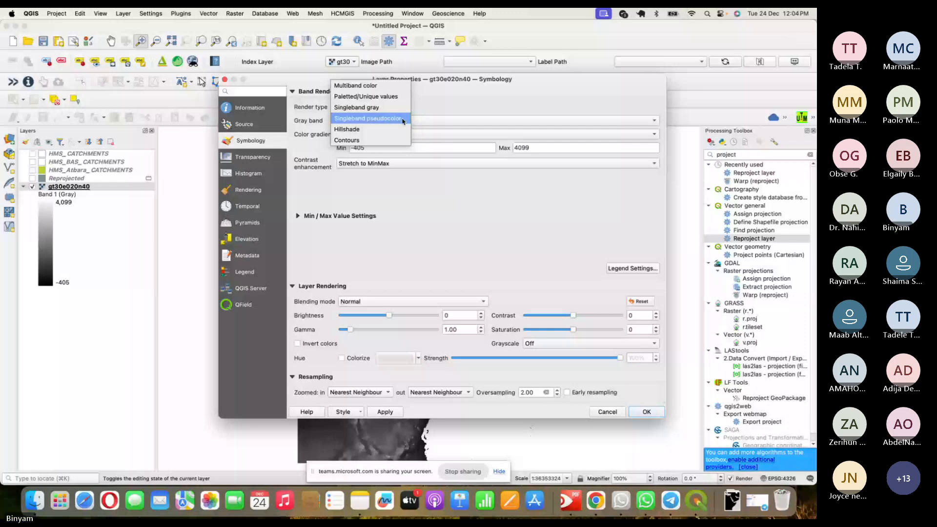
click(403, 121)
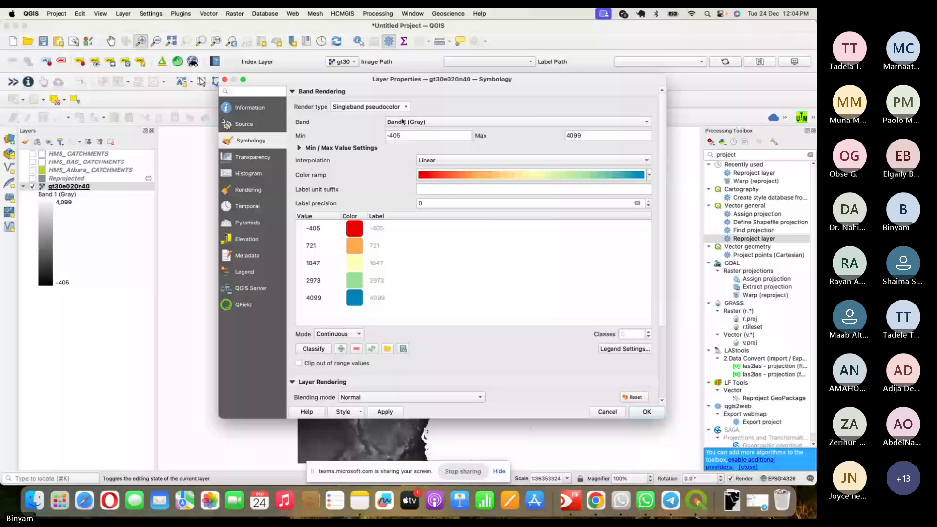
click(404, 109)
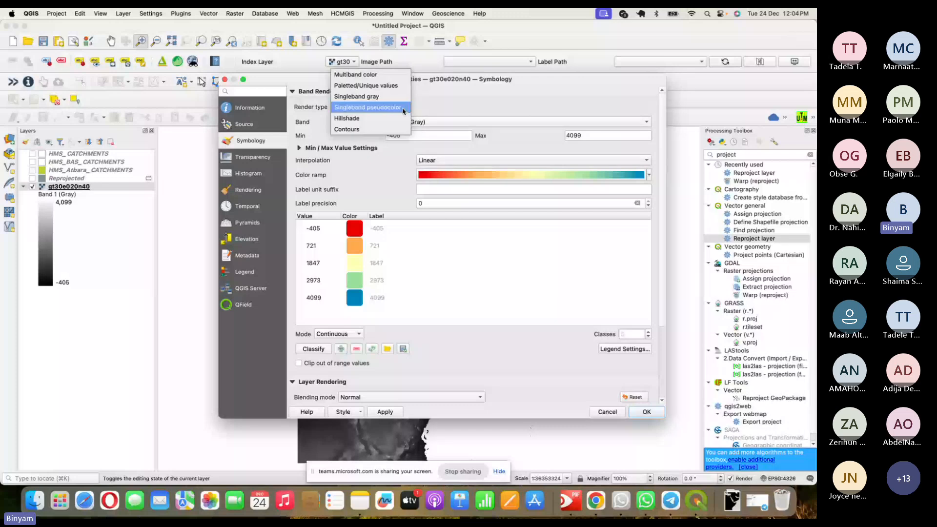
click(404, 109)
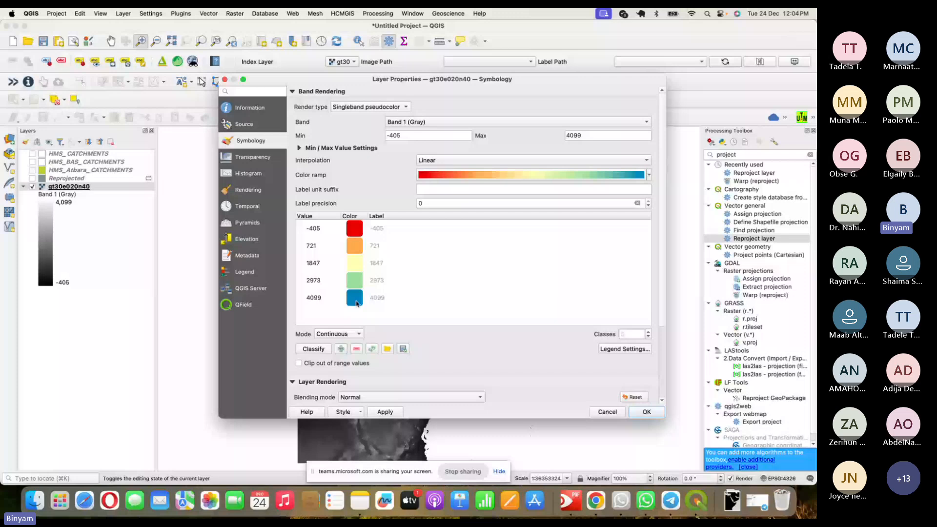
Invert the raster's color ramp so low elevations are blue and high elevations red, and apply the symbology
click(649, 174)
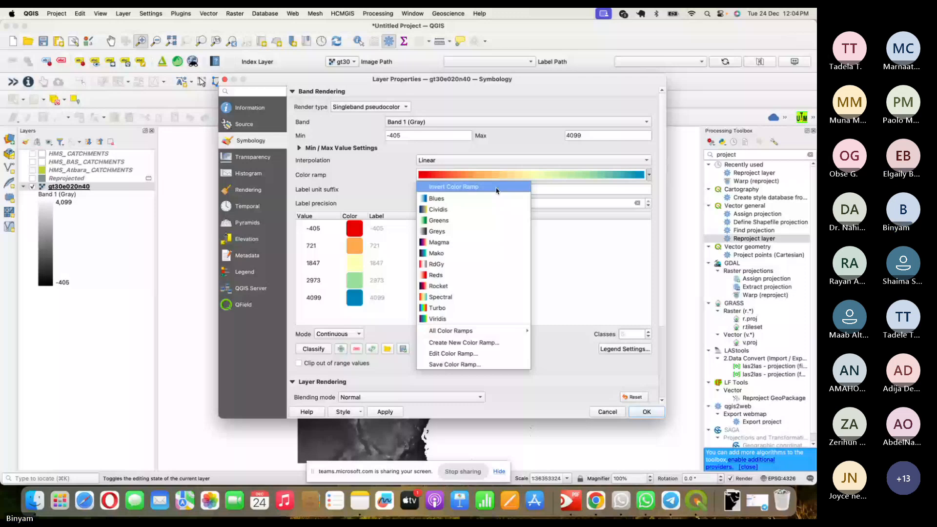
click(494, 188)
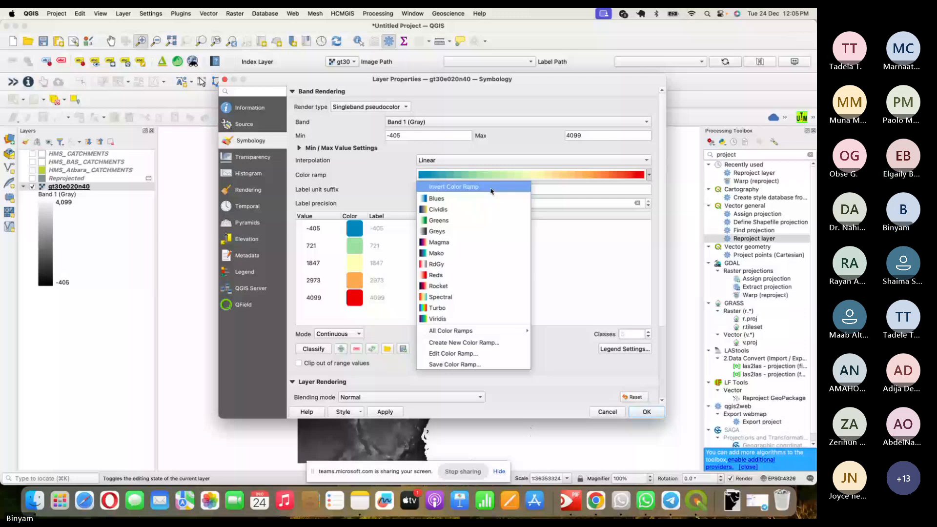
click(491, 188)
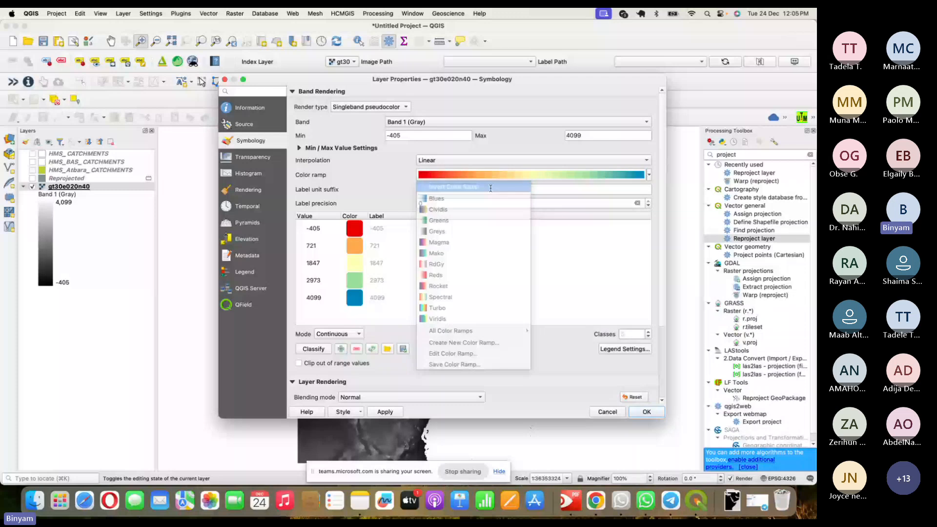
click(634, 412)
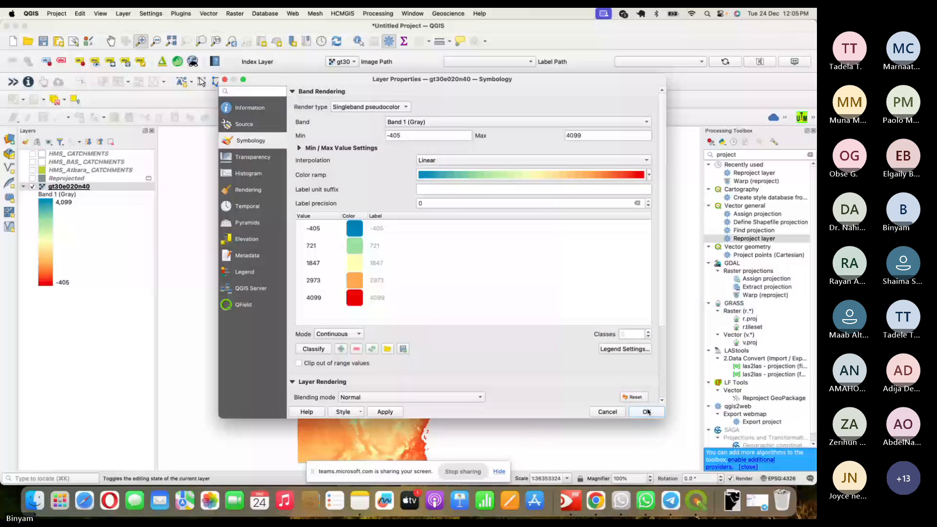
click(646, 412)
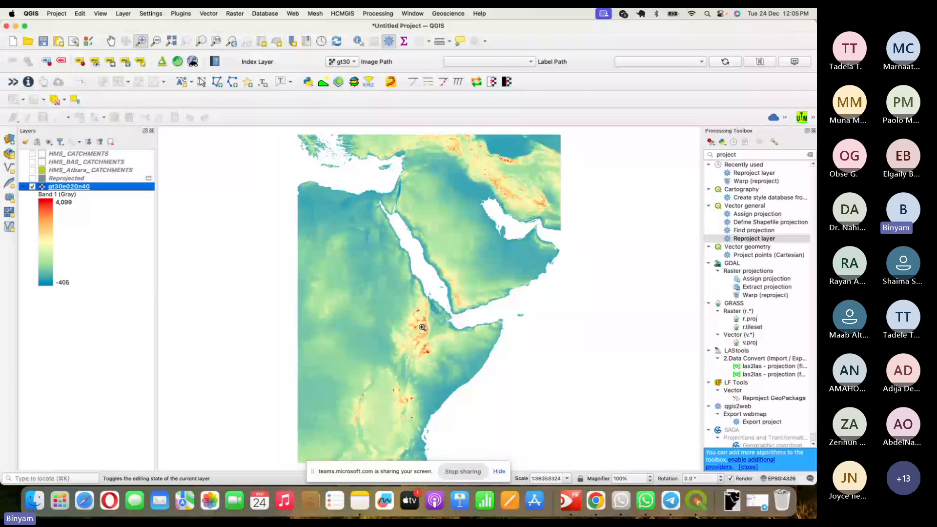
Compare the gt30e020n40 Symbology and Min / Max Value Settings with the screenshot in the Teams chat in Chrome, ending in QGIS
key(super+Tab)
key(super+Tab)
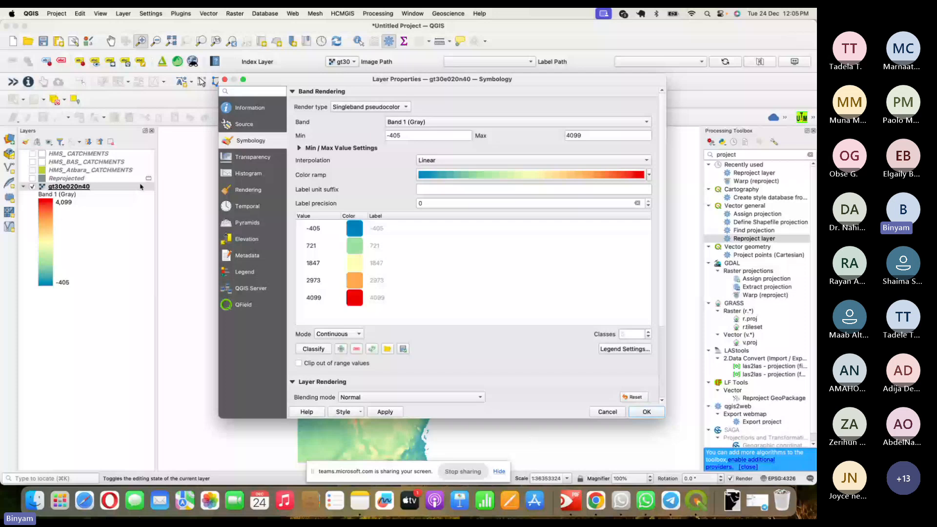
click(611, 415)
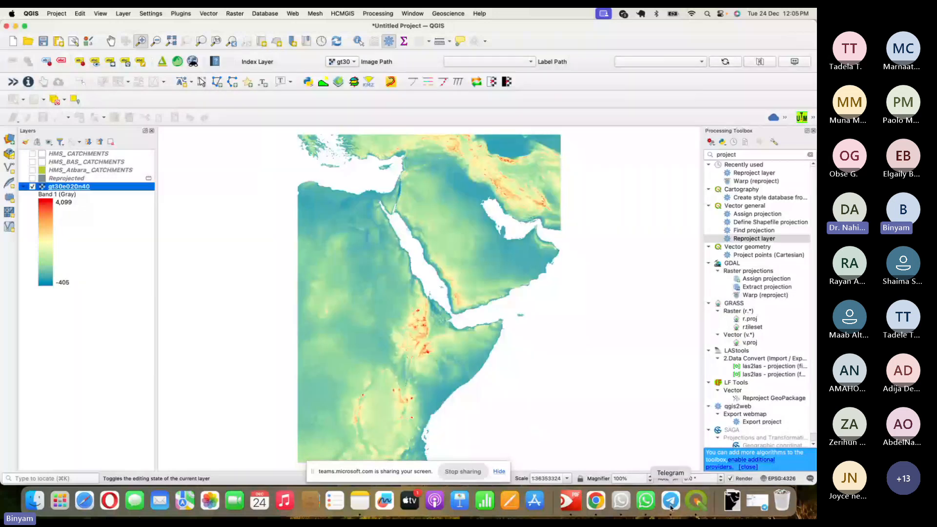
key(super+Tab)
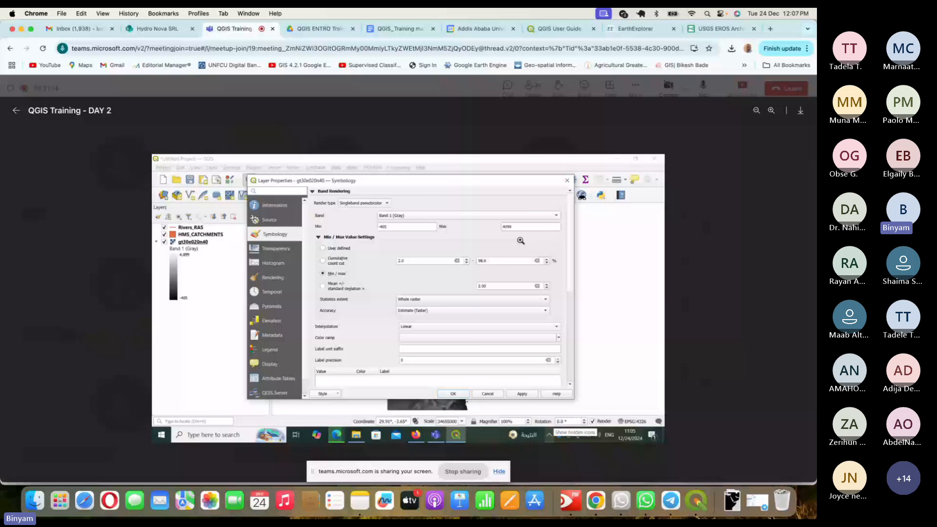
key(super+Tab)
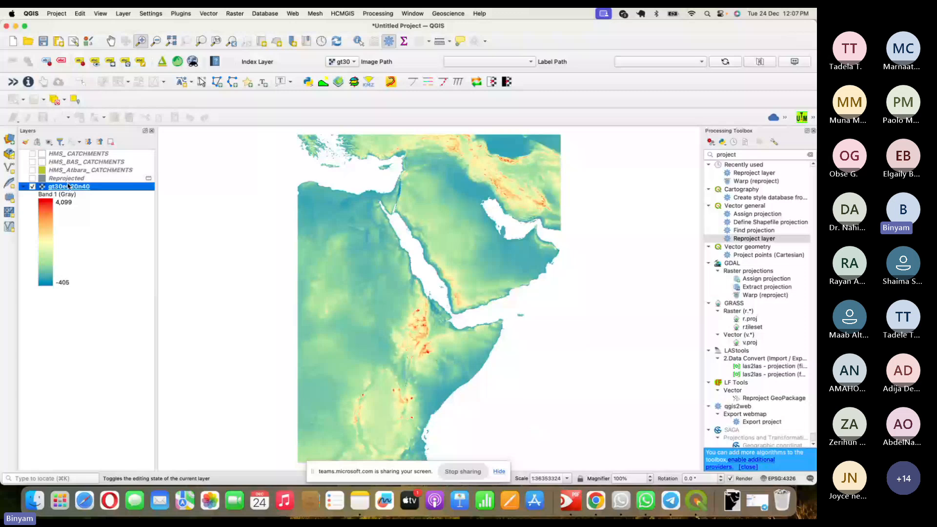
double_click(68, 186)
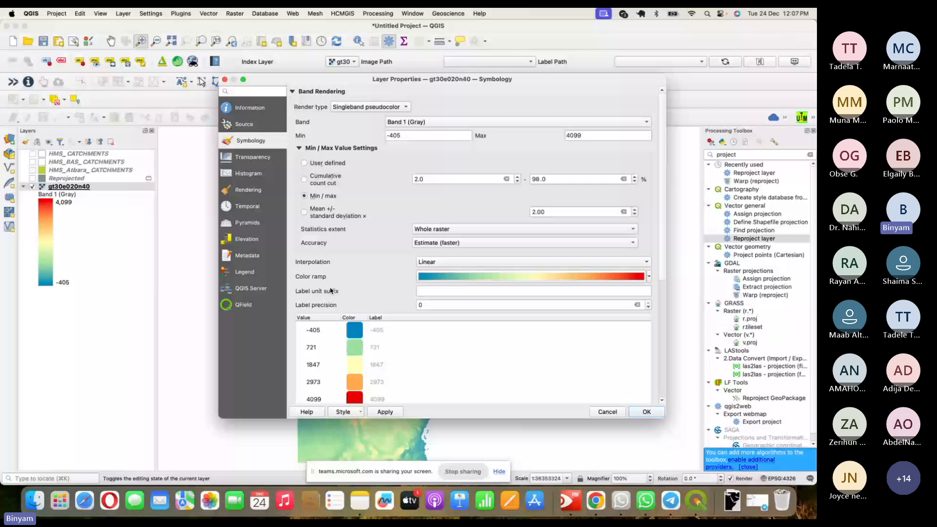
click(596, 500)
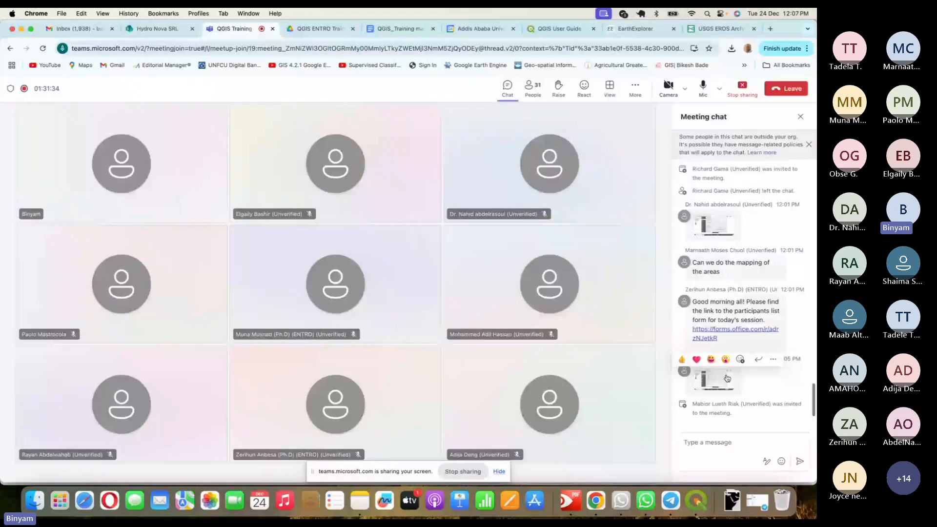
click(727, 378)
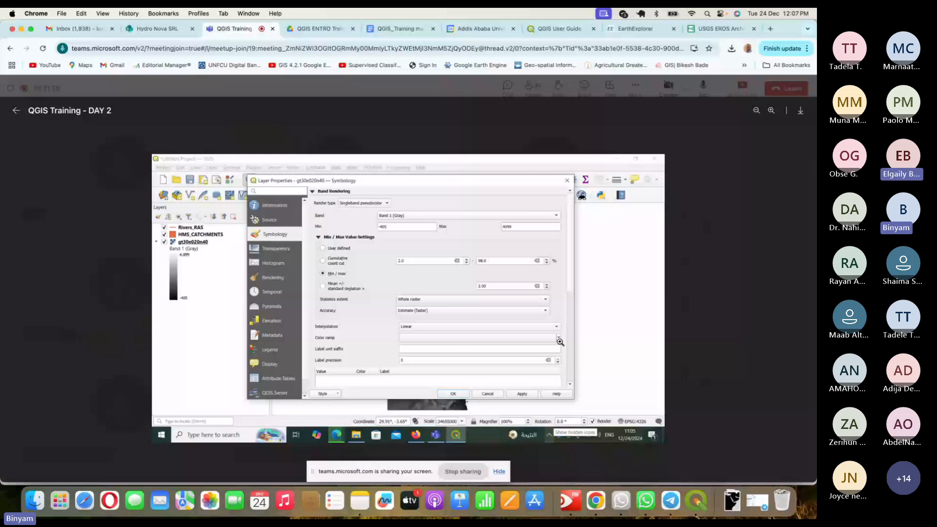
key(super+Tab)
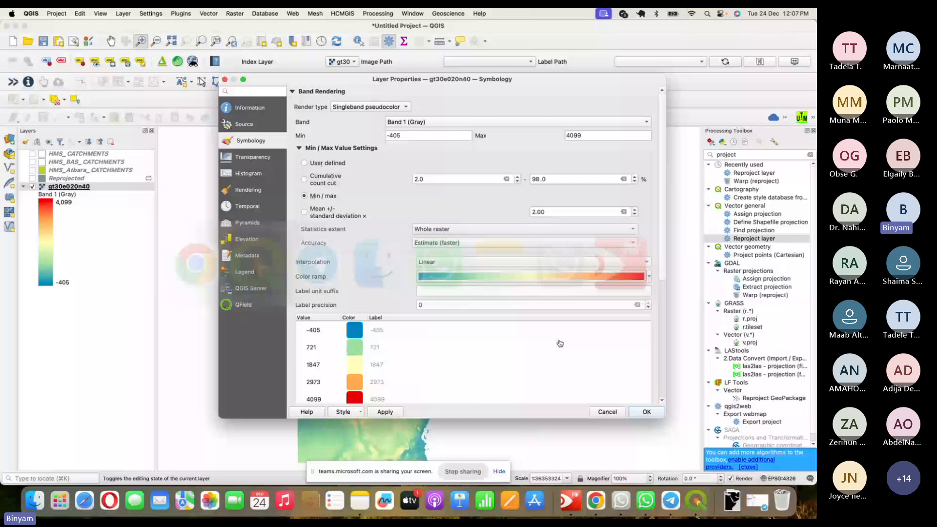
Try inverting the gt30e020n40 color ramp and check the list of ramps against the screenshot in the Teams chat
click(649, 276)
click(454, 288)
click(648, 277)
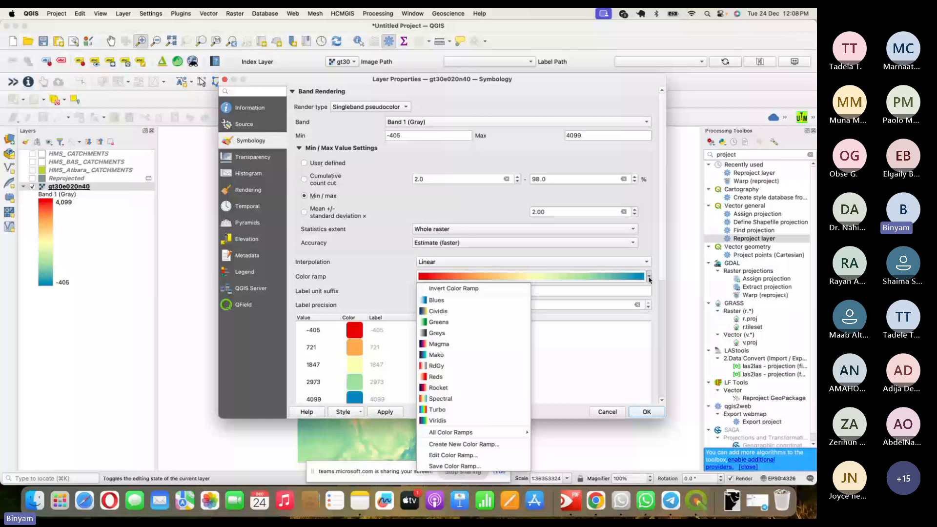
key(super+Tab)
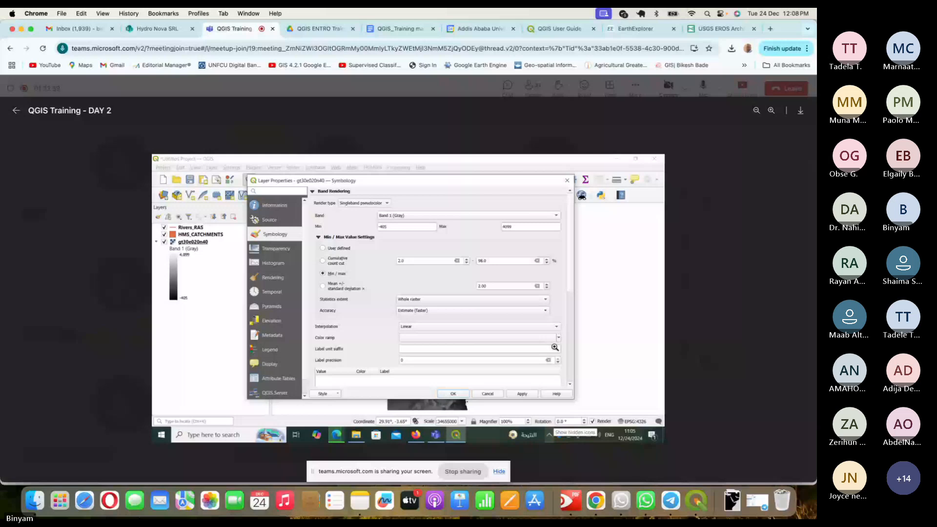
key(super+Tab)
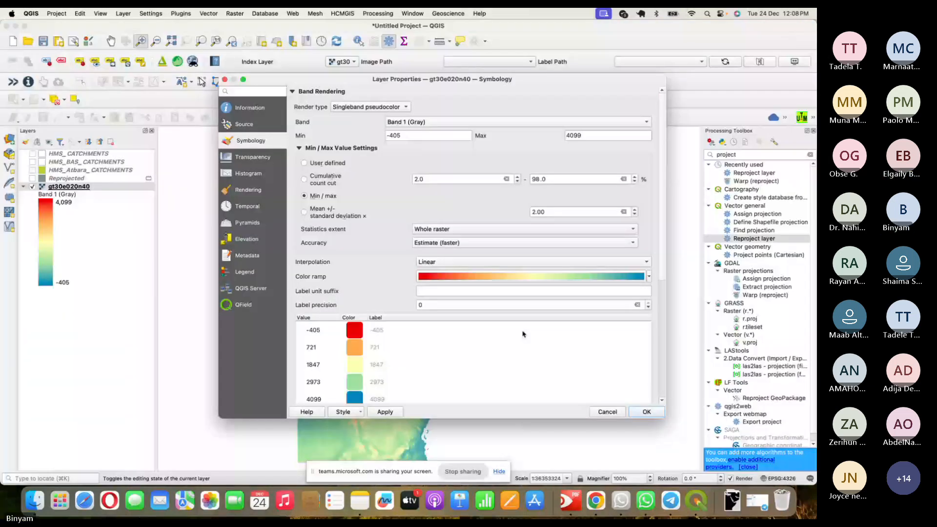
key(Return)
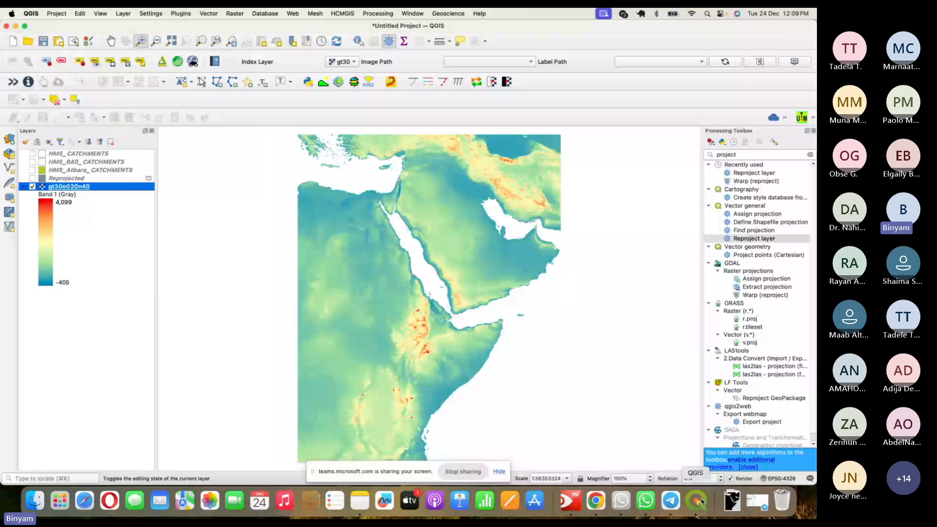
Switch to the Teams meeting in Chrome, examine the latest Symbology screenshots shared in the chat, and return to QGIS
click(598, 501)
key(super+Tab)
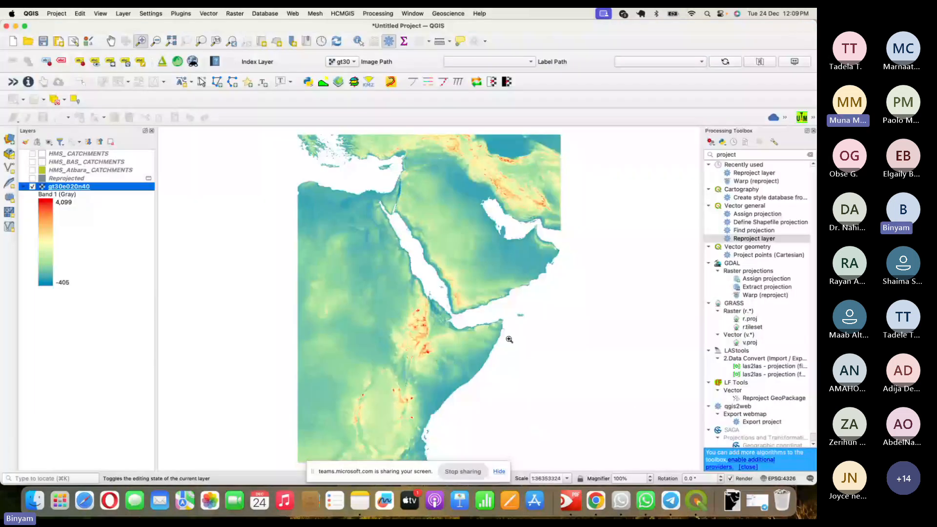
key(super+Tab)
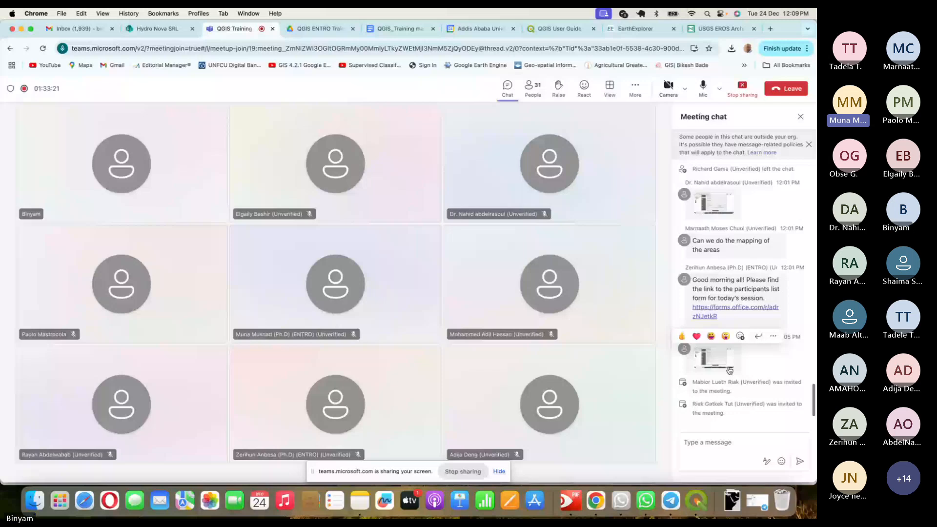
click(730, 370)
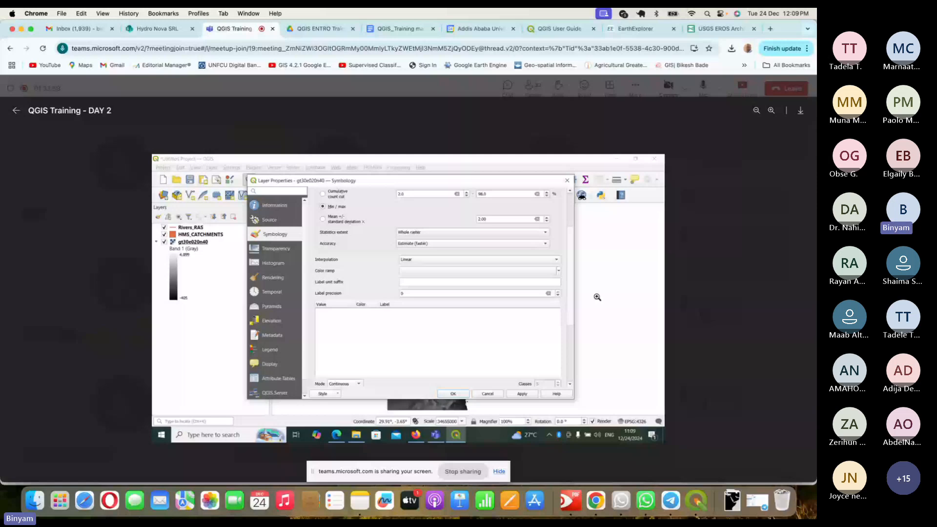
key(super+Tab)
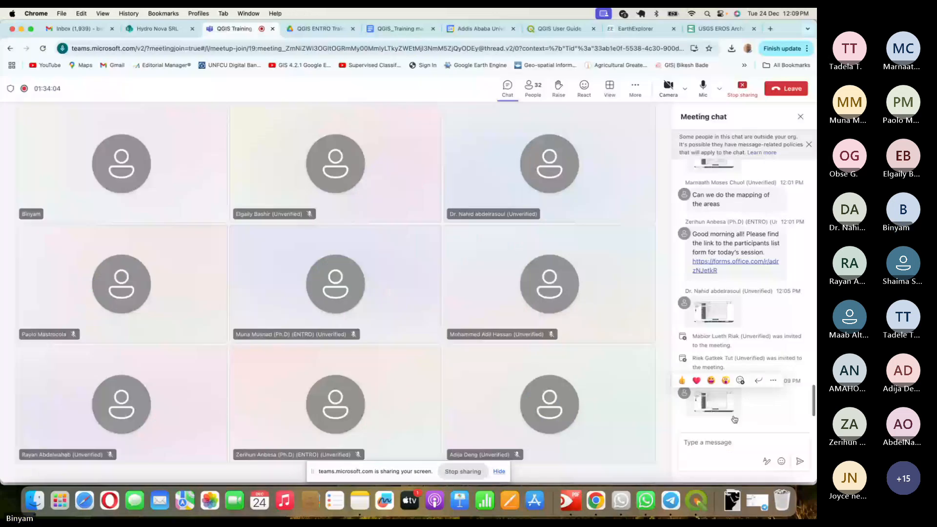
click(729, 410)
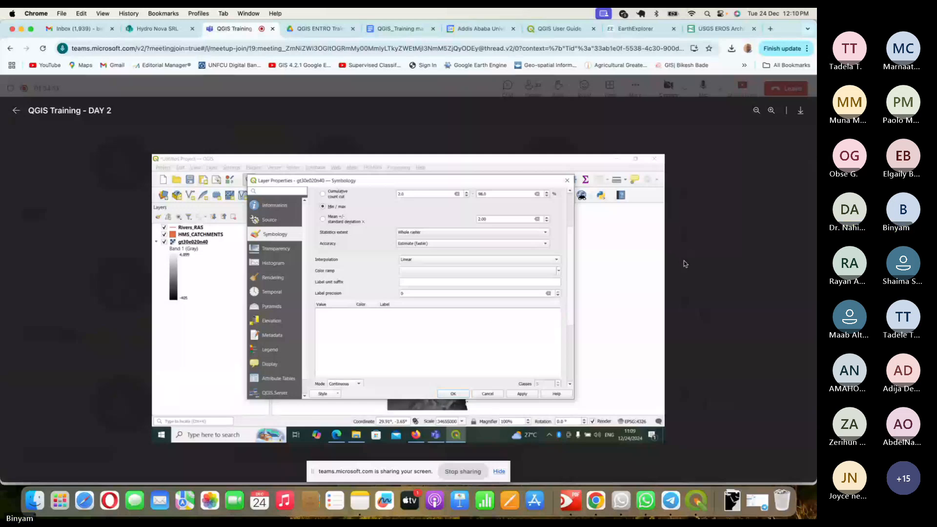
key(Escape)
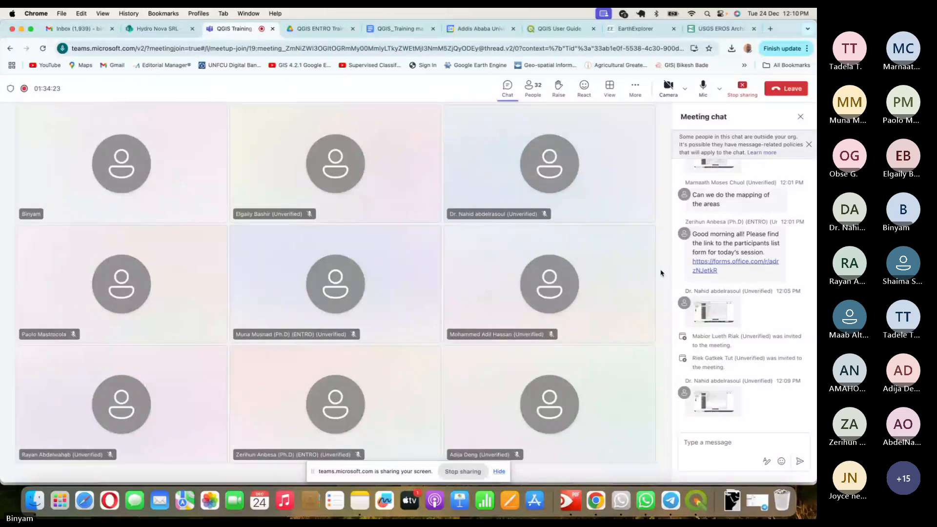
key(super+Tab)
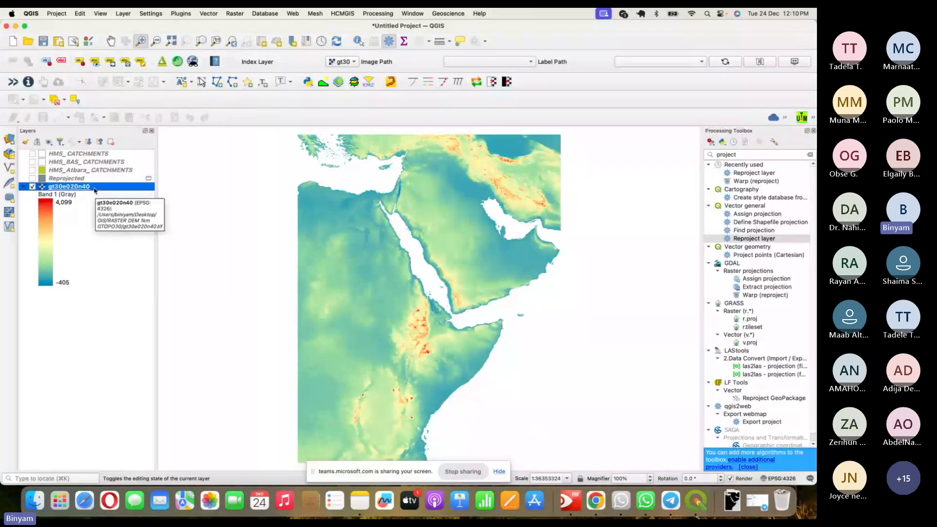
Render the gt30e020n40 raster as Hillshade with the default altitude and azimuth, and inspect the relief up close
double_click(95, 188)
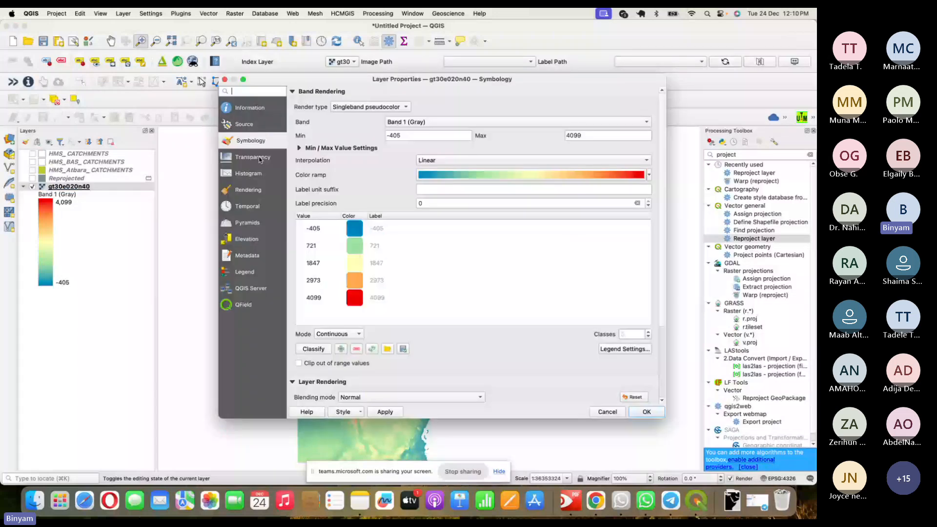
click(396, 107)
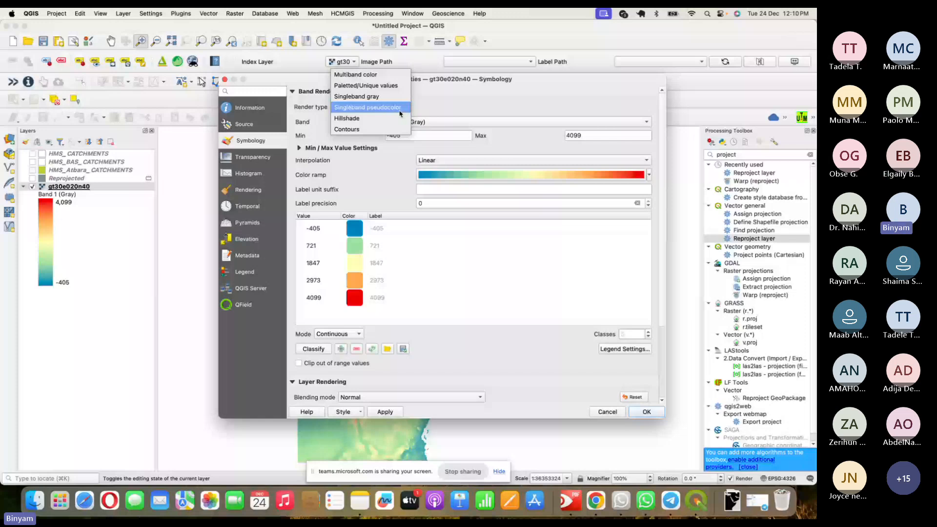
click(377, 120)
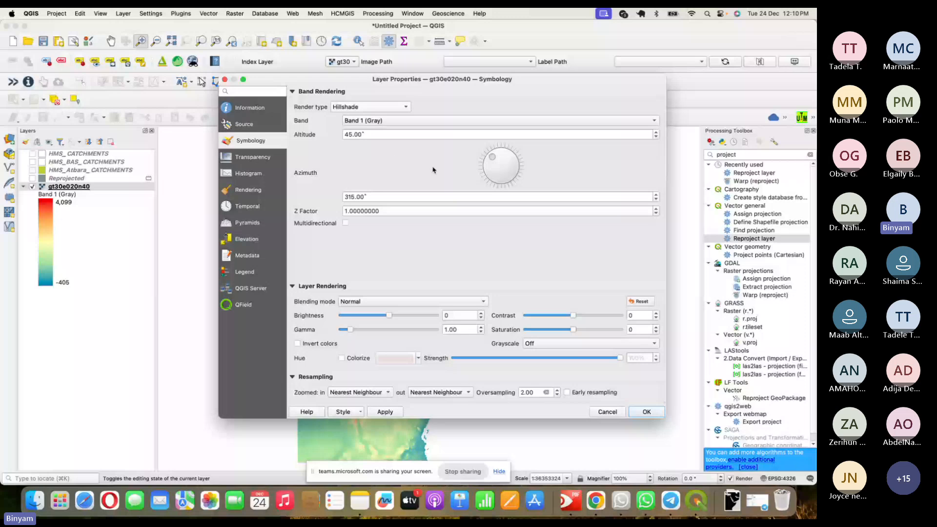
key(Return)
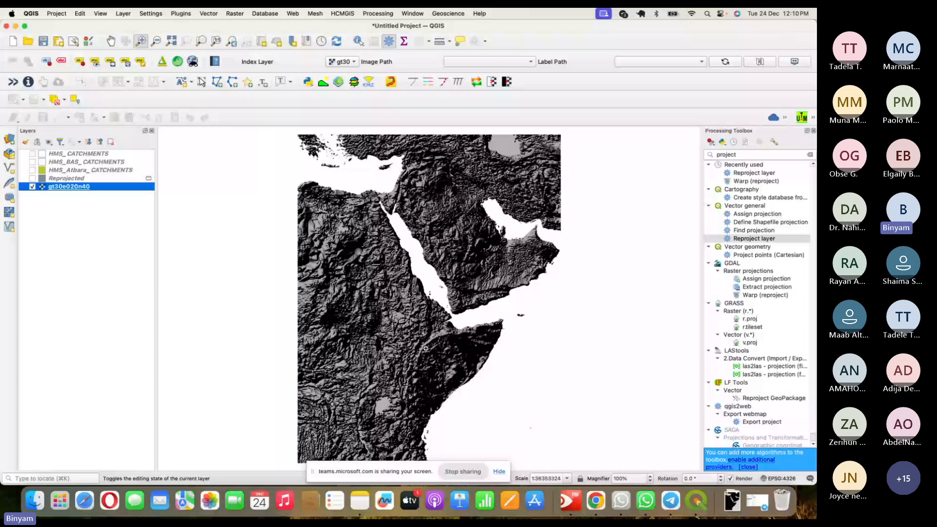
scroll(428, 344, up, 2)
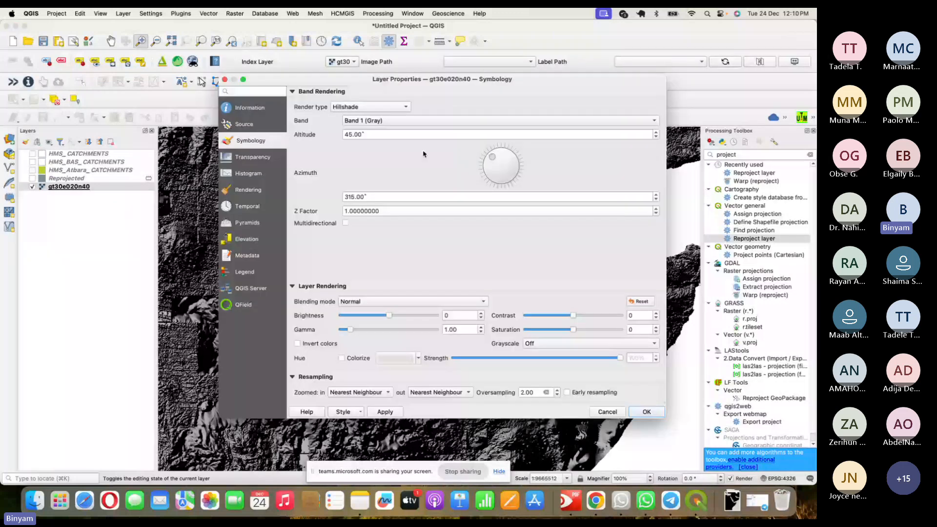
Render the gt30e020n40 raster as Contours with a contour interval of 1000
click(395, 106)
click(395, 120)
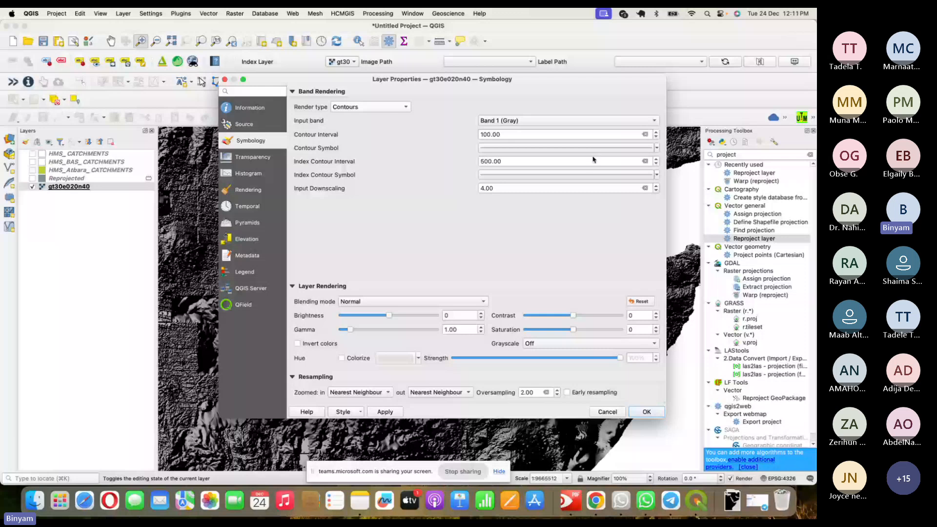
click(504, 134)
key(BackSpace)
key(BackSpace)
key(BackSpace)
text(0)
key(Tab)
click(643, 411)
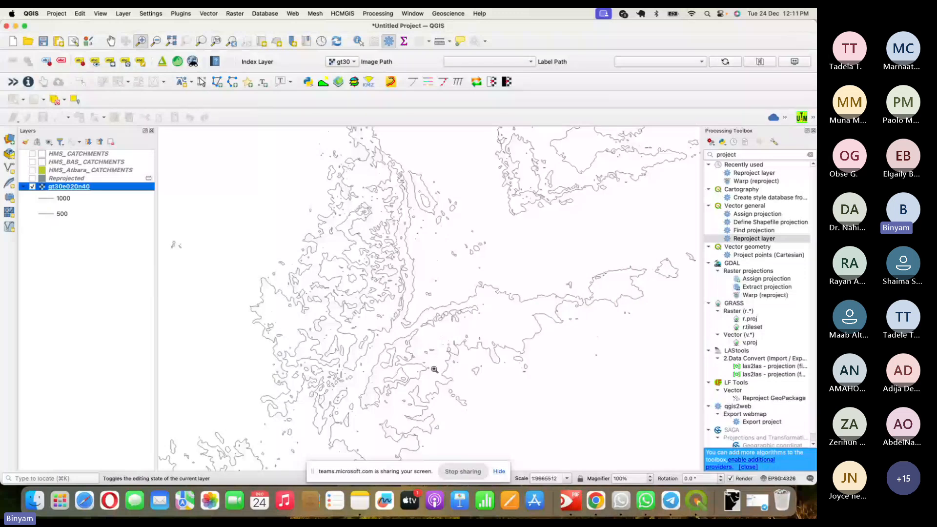
Render the gt30e020n40 raster as Singleband pseudocolor with the color ramp inverted, so low elevations are blue and high ones red
double_click(102, 193)
click(380, 107)
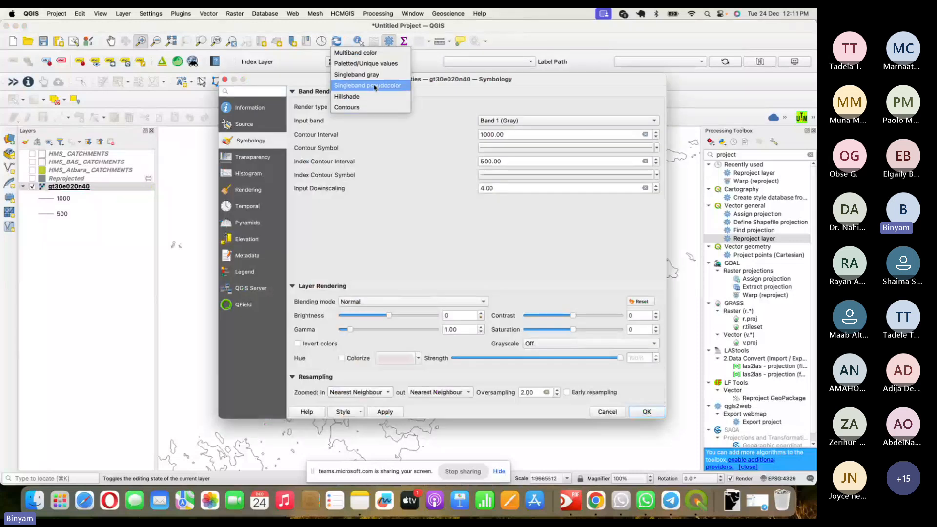
click(375, 86)
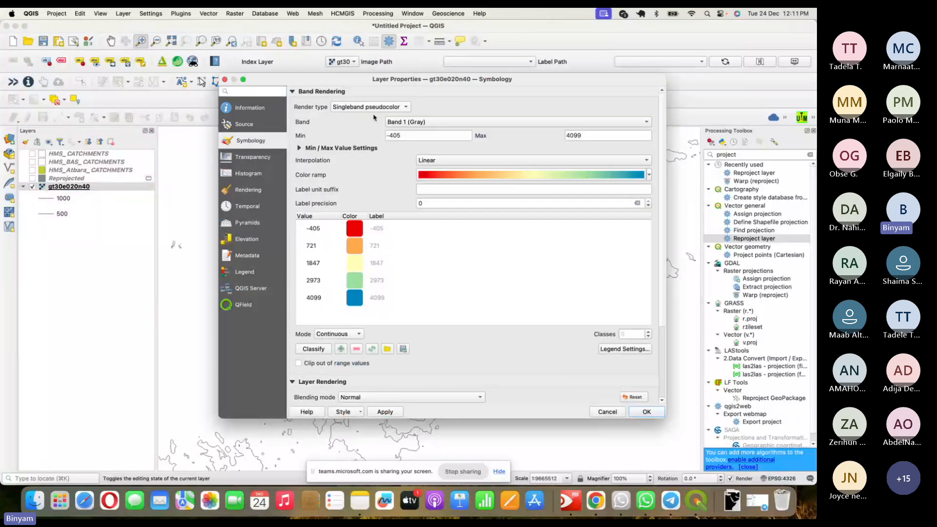
click(648, 175)
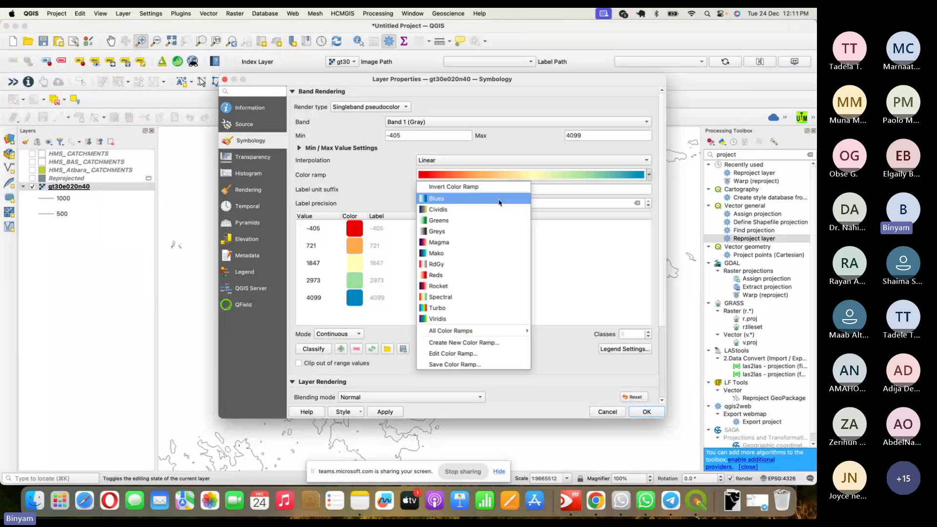
click(457, 192)
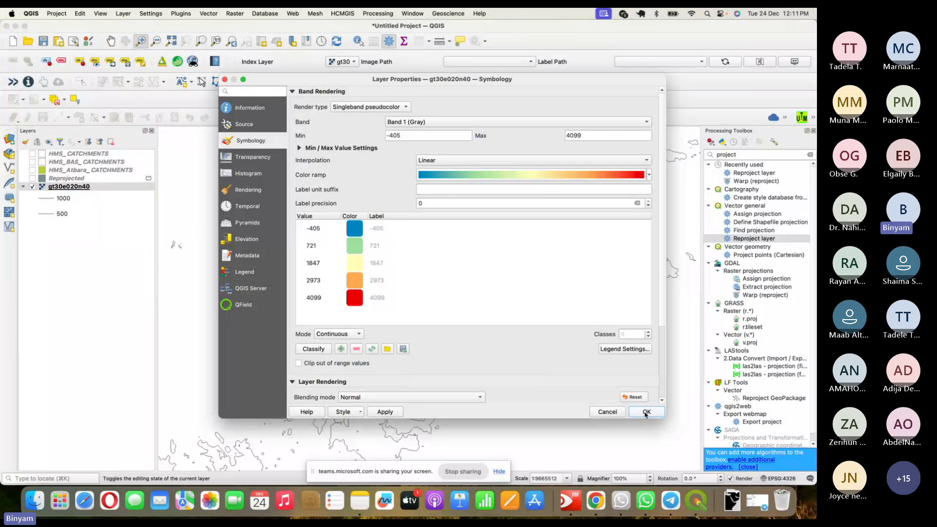
click(646, 413)
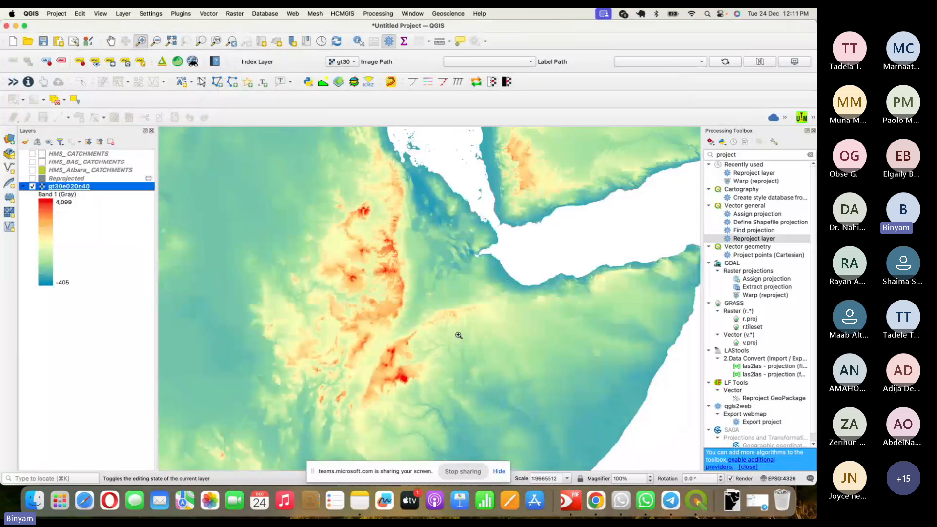
Make the Reprojected catchments layer visible and move it below the gt30e020n40 raster in the layer order
double_click(99, 191)
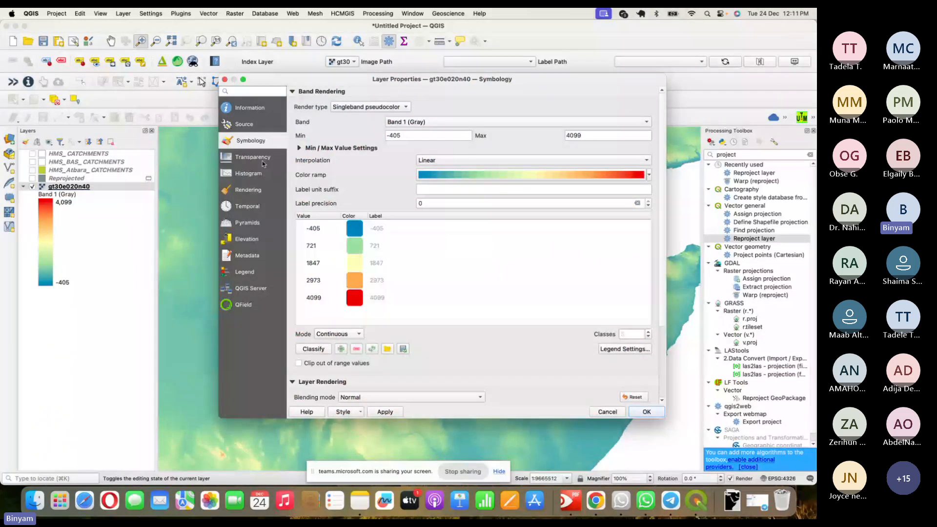
key(Escape)
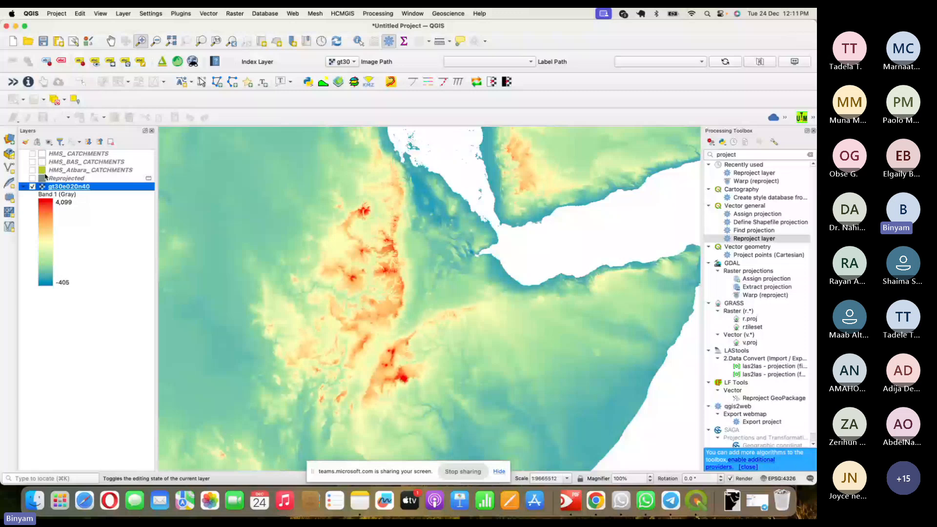
click(32, 178)
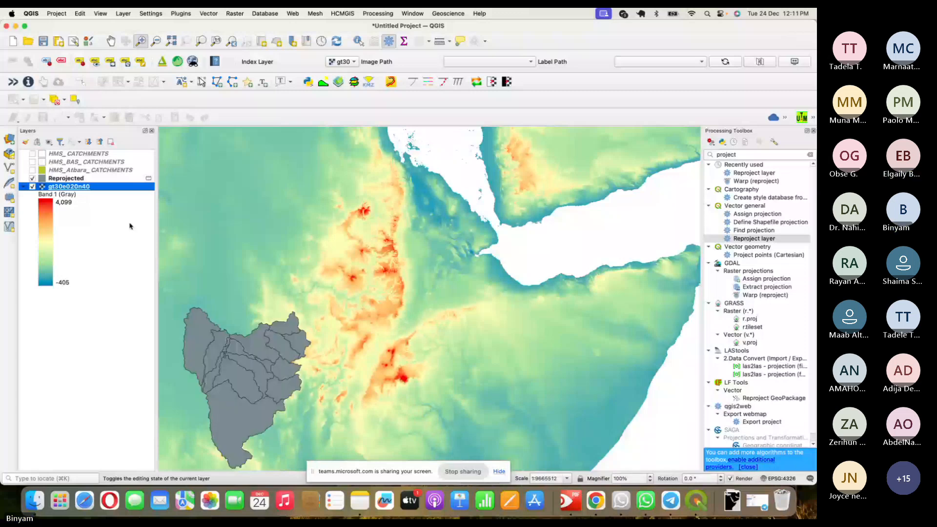
drag(171, 293, 322, 470)
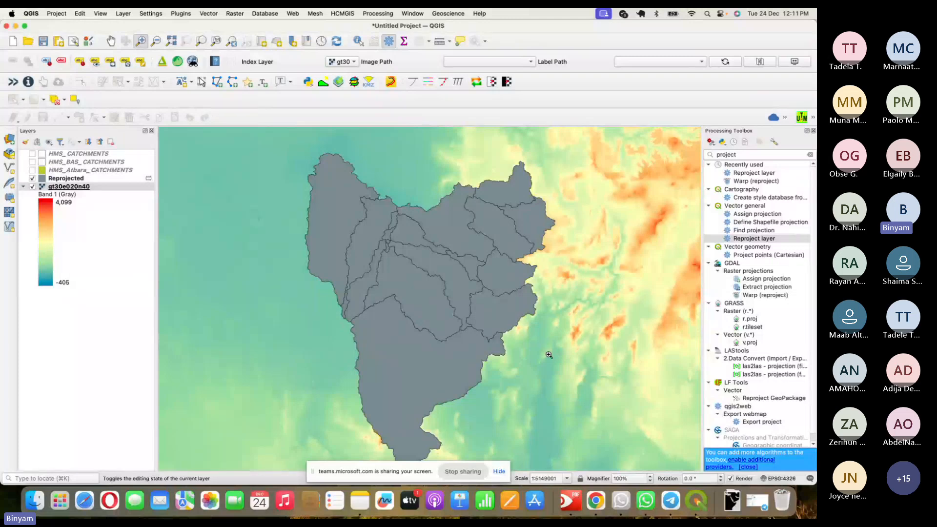
drag(66, 178, 76, 290)
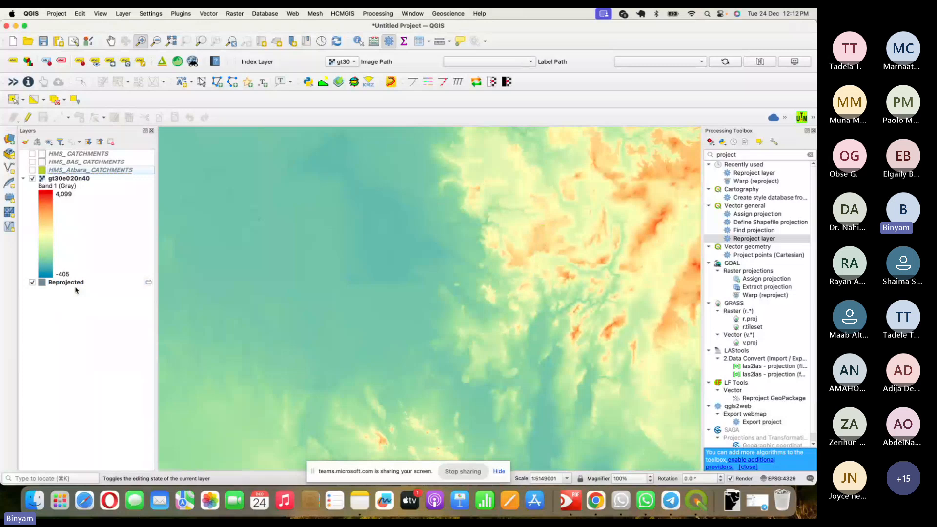
Open the layer properties of the gt30e020n40 raster
click(76, 178)
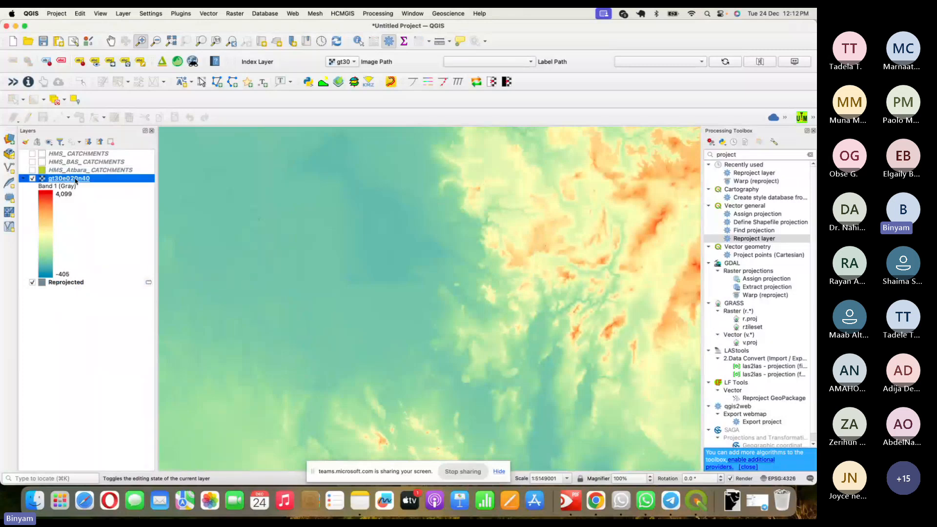
double_click(75, 179)
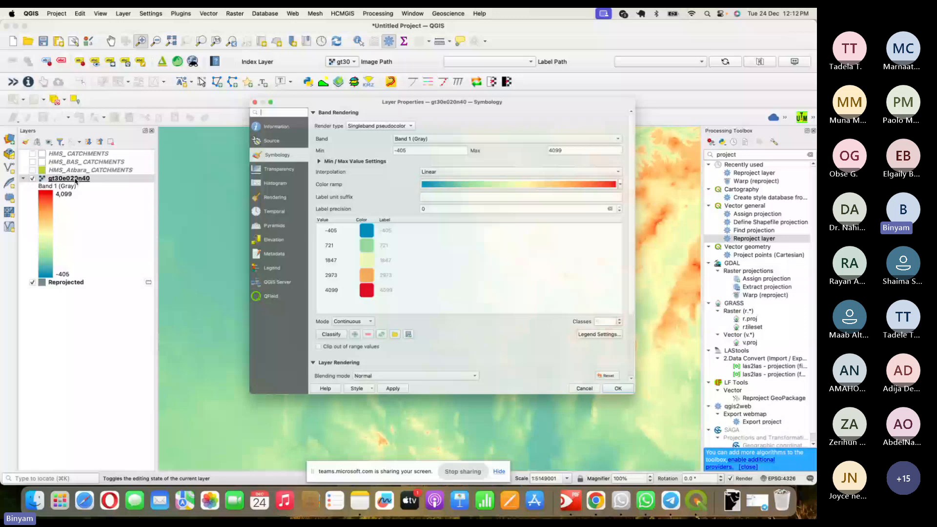
Set the global opacity of the gt30e020n40 raster layer to 60% and apply it
click(278, 169)
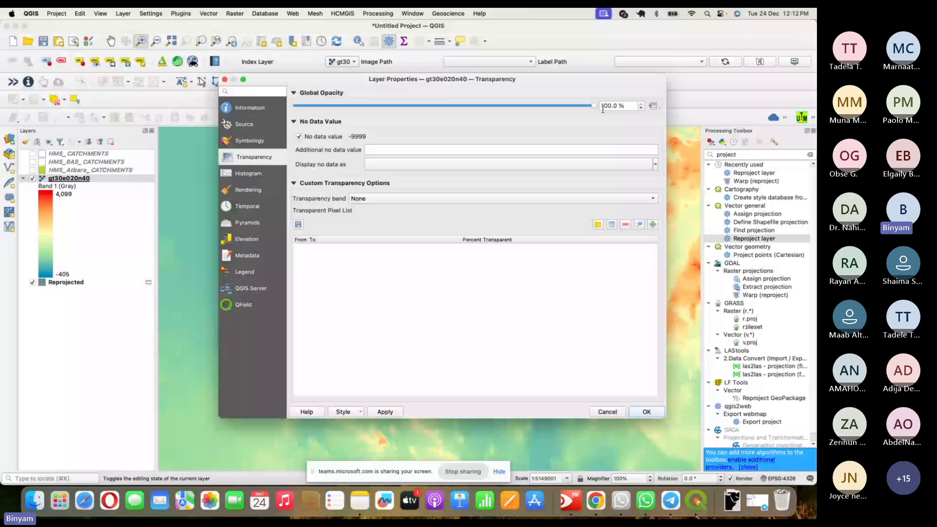
drag(594, 105, 467, 108)
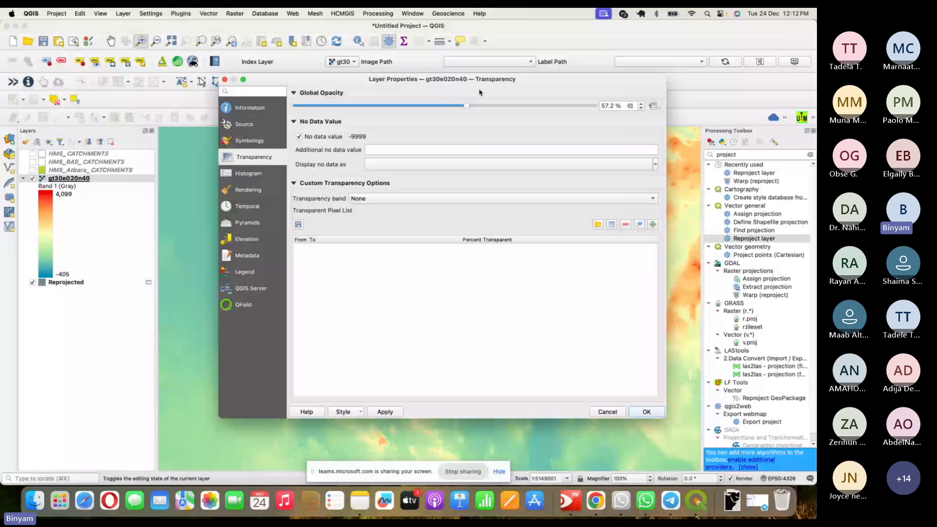
scroll(575, 106, up, 2)
text(60)
click(646, 411)
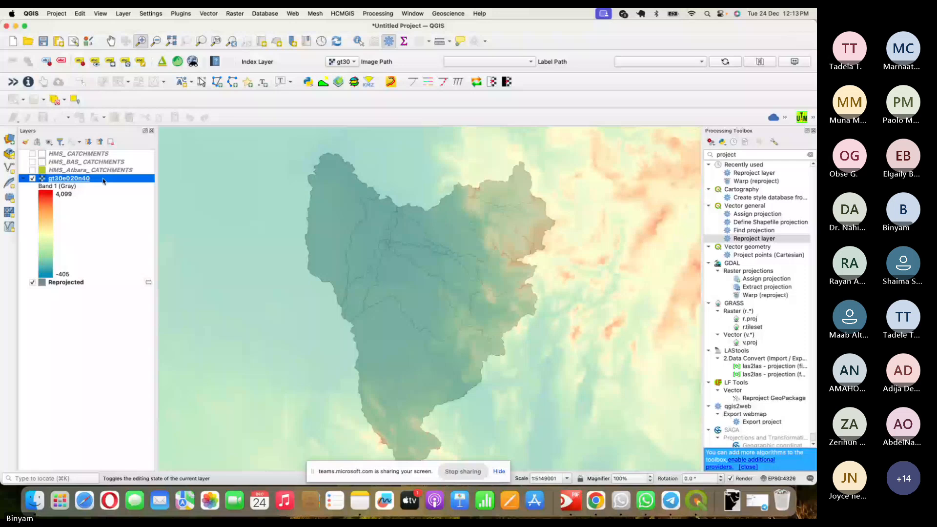
key(super+Tab)
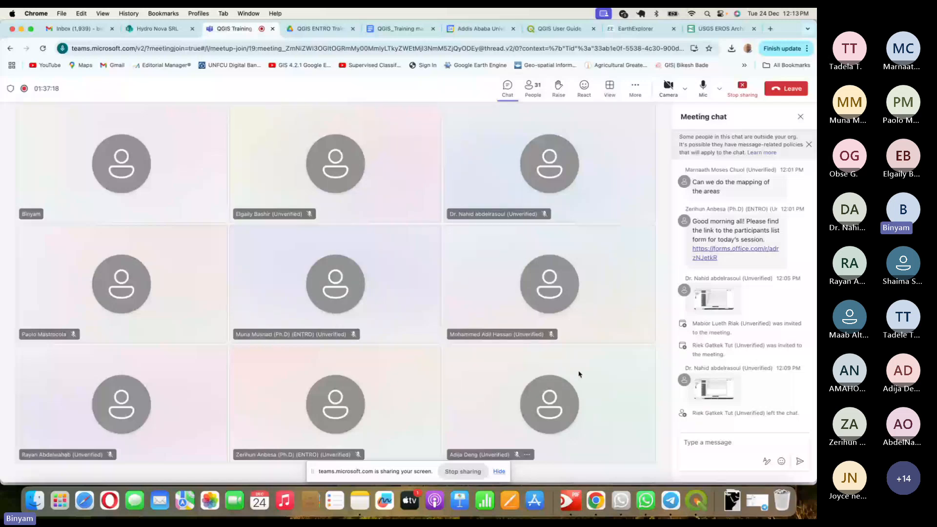
key(super+Tab)
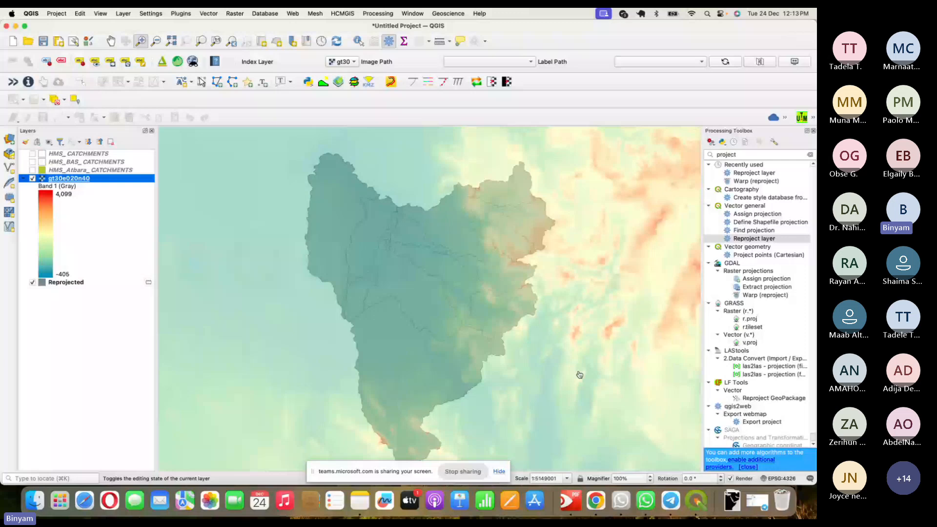
Reopen the transparency properties of gt30e020n40, fine-tune its global opacity and apply the change
double_click(118, 179)
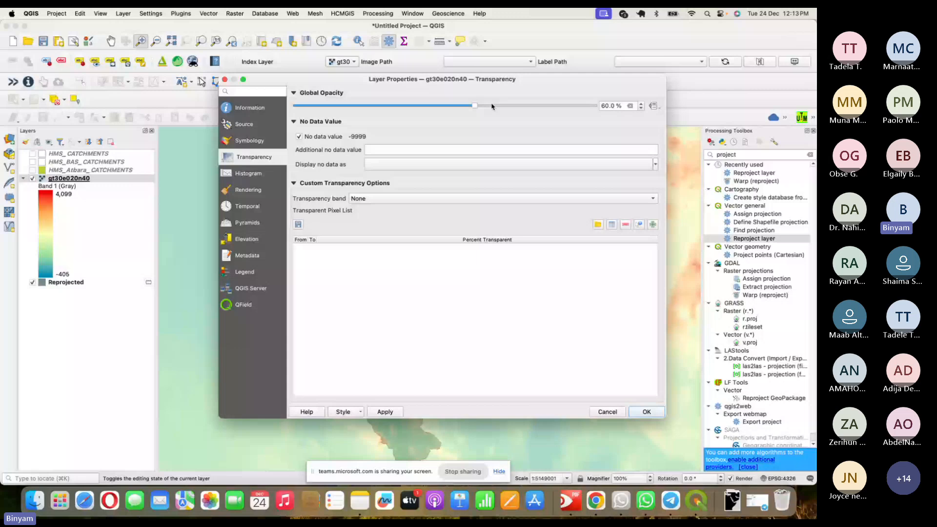
click(432, 106)
drag(432, 106, 471, 106)
key(Return)
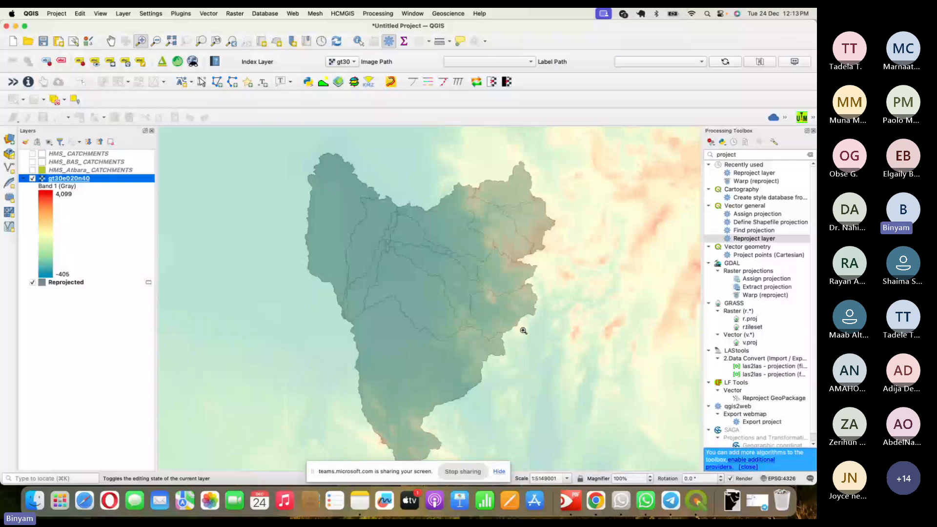
Save the project as Module2Raster in QGZ format in the GIS folder
key(super+s)
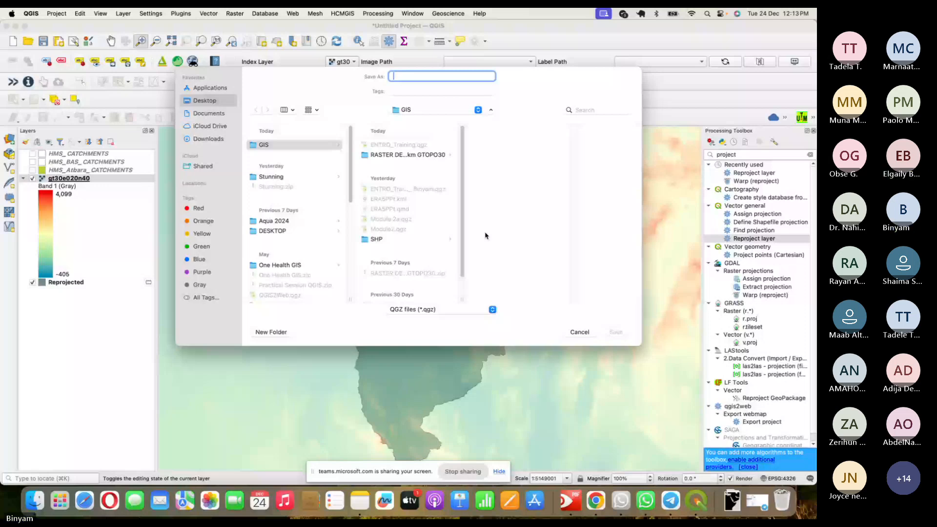
text(Module2)
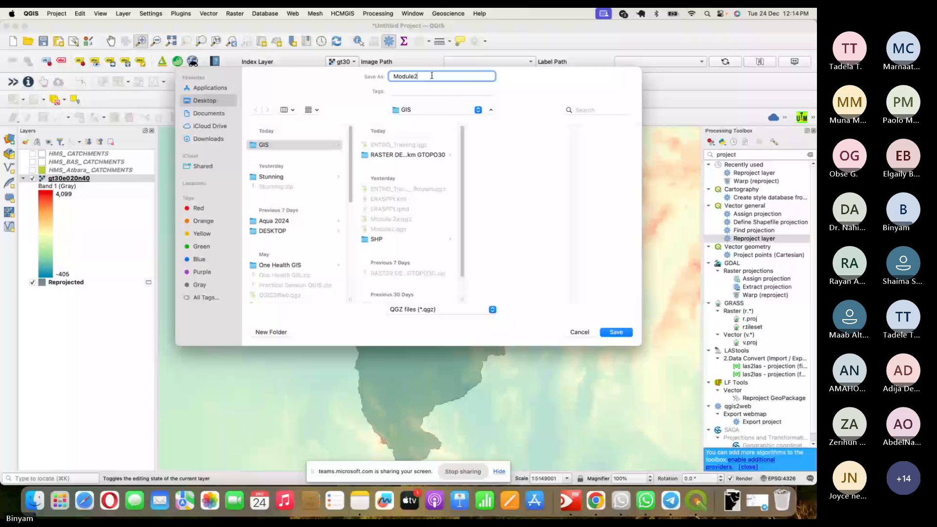
text(Raster)
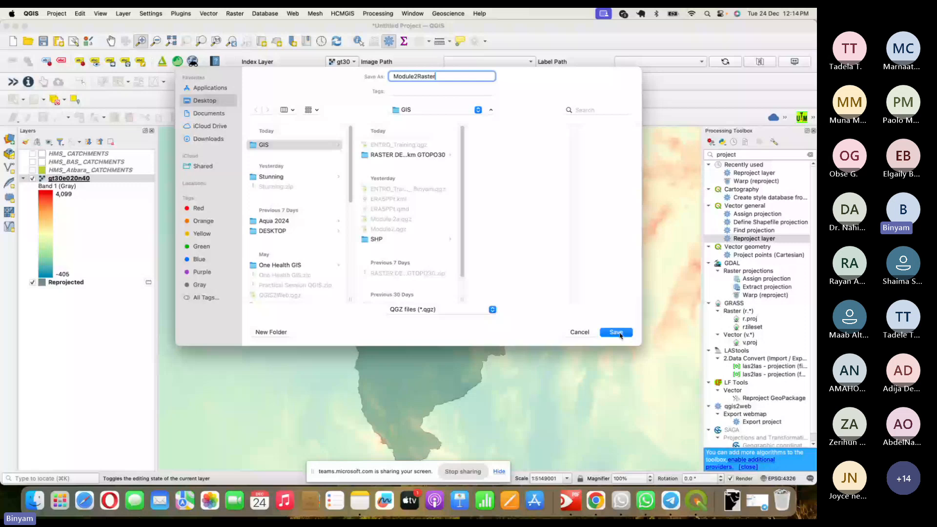
click(617, 333)
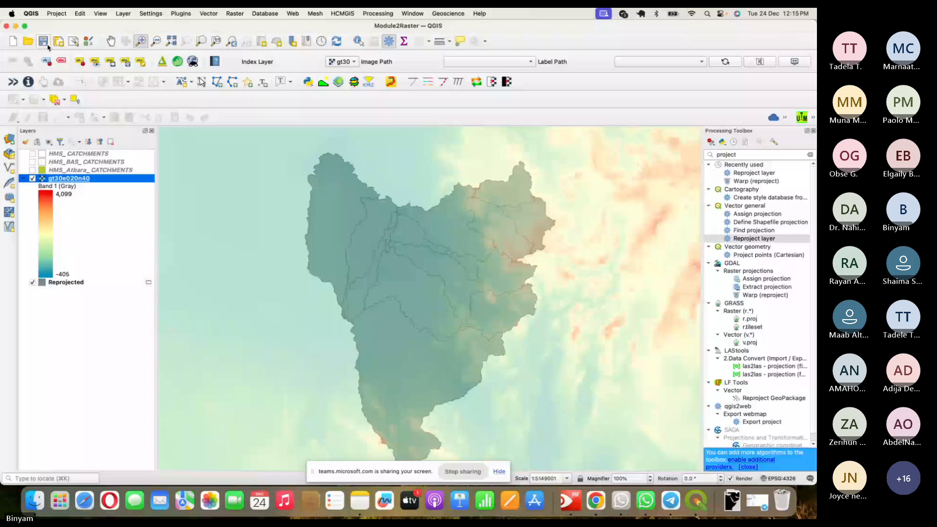
Zoom to the HMS_Atbara_CATCHMENTS layer, turn it on and move it below the gt30e020n40 raster, above Reprojected
key(super+Tab)
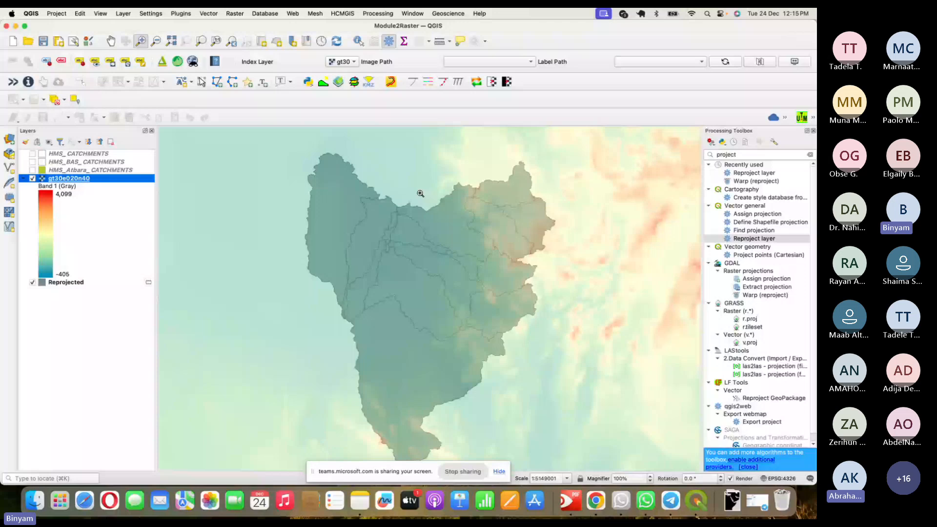
right_click(82, 169)
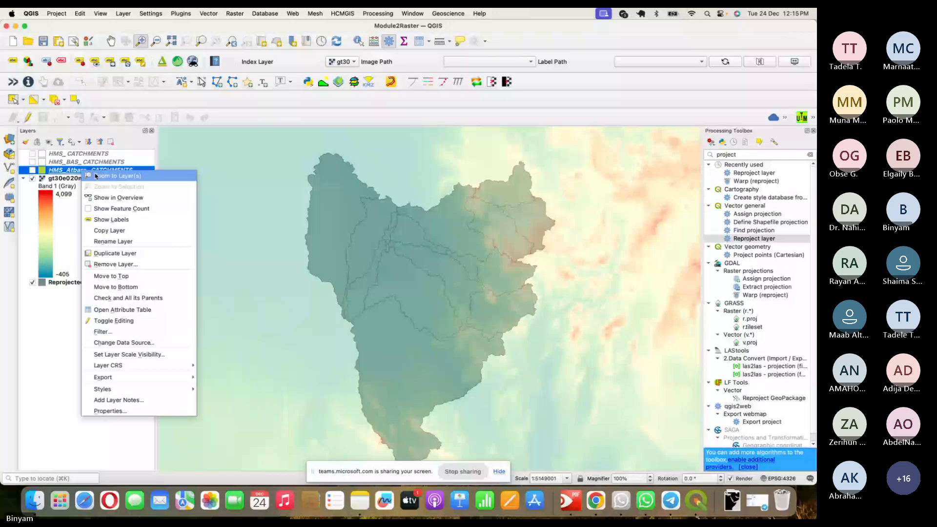
click(95, 176)
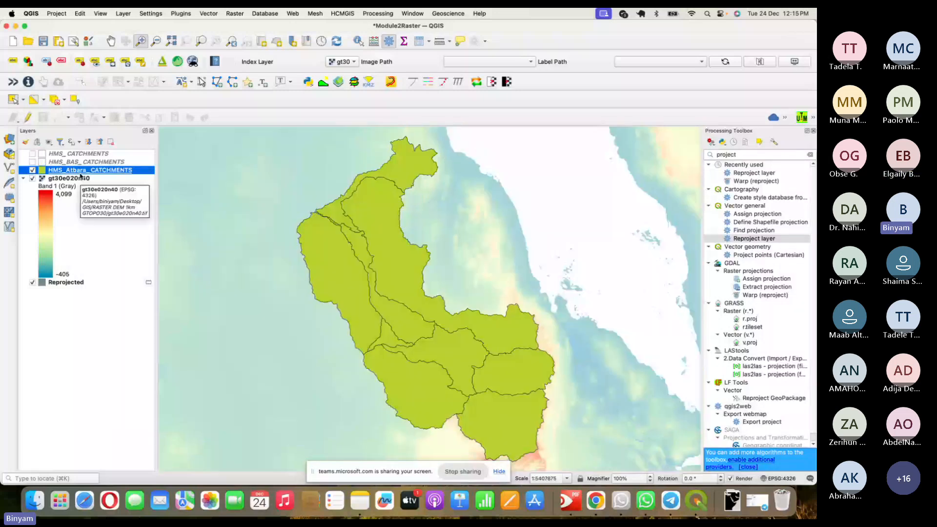
drag(81, 174, 75, 283)
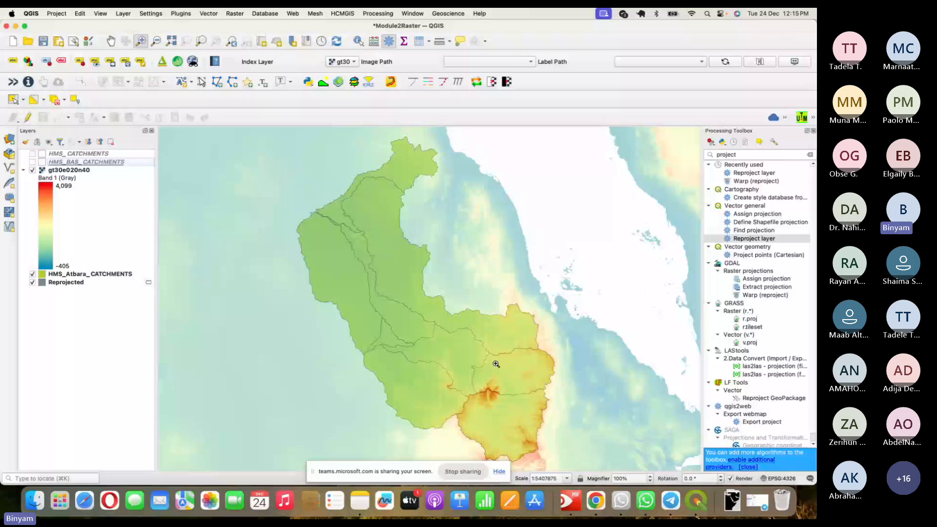
Examine the terrain relief over the southeastern Atbara catchments on the map
drag(445, 302, 574, 463)
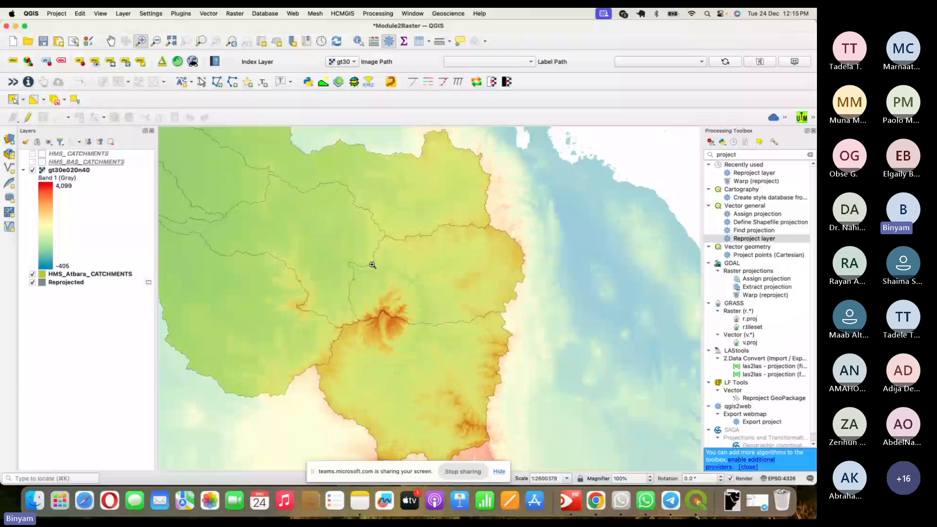
click(111, 41)
drag(365, 323, 437, 298)
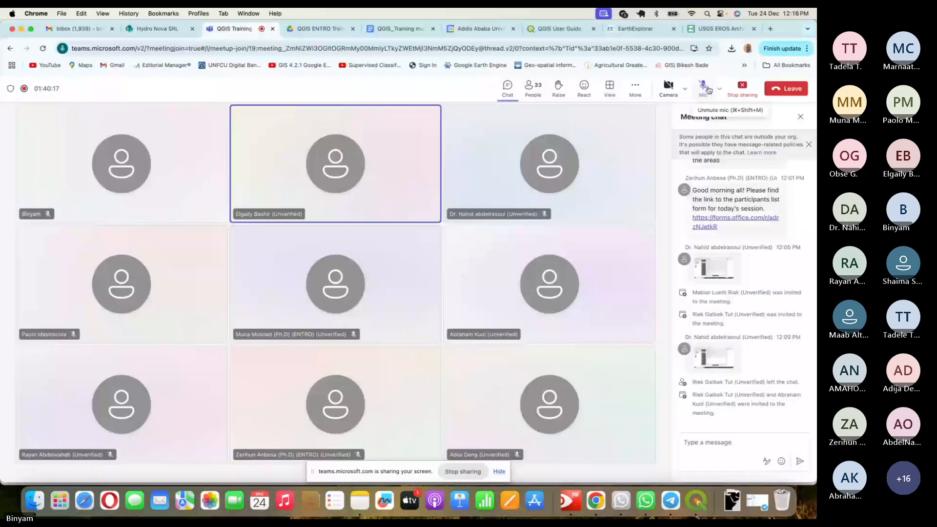
key(super+Tab)
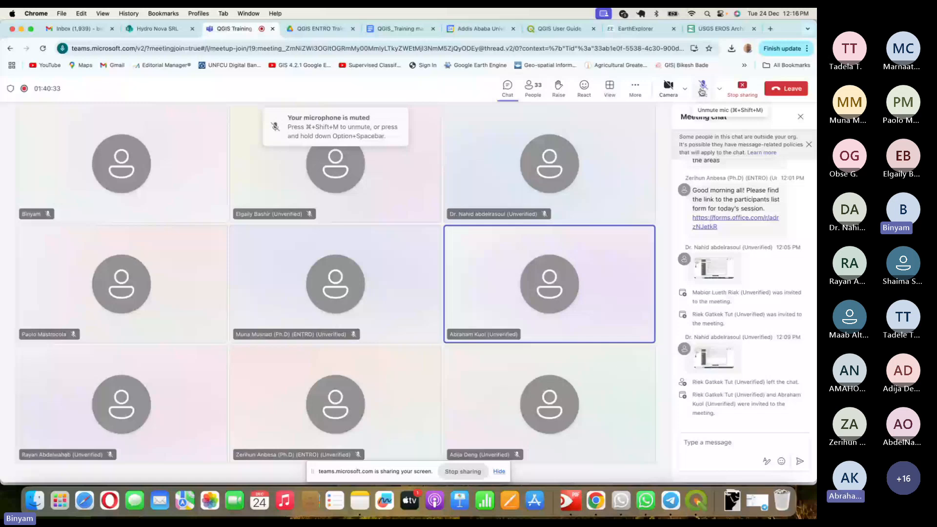
key(super+Tab)
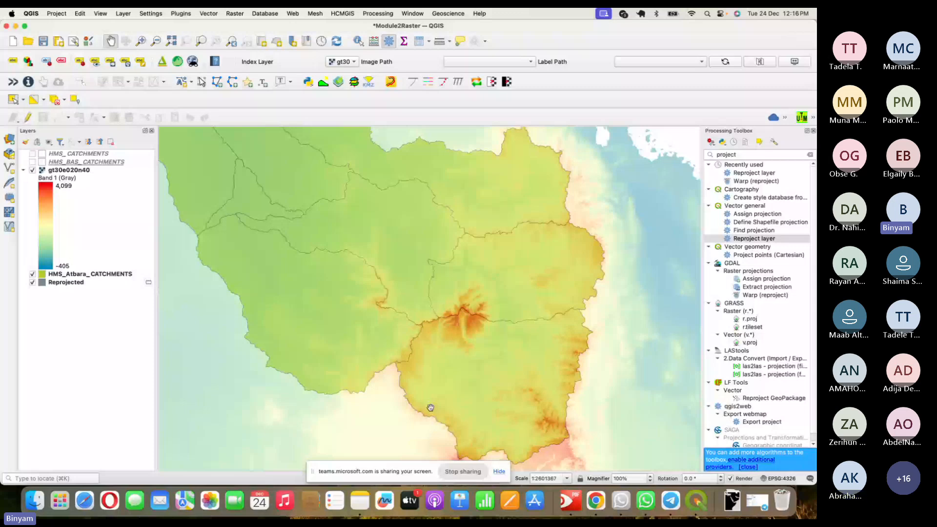
Switch to the QGIS_Training manual ENTRO Final document in Chrome and read the map components in Module 3: Map Production in QGIS
key(super+Tab)
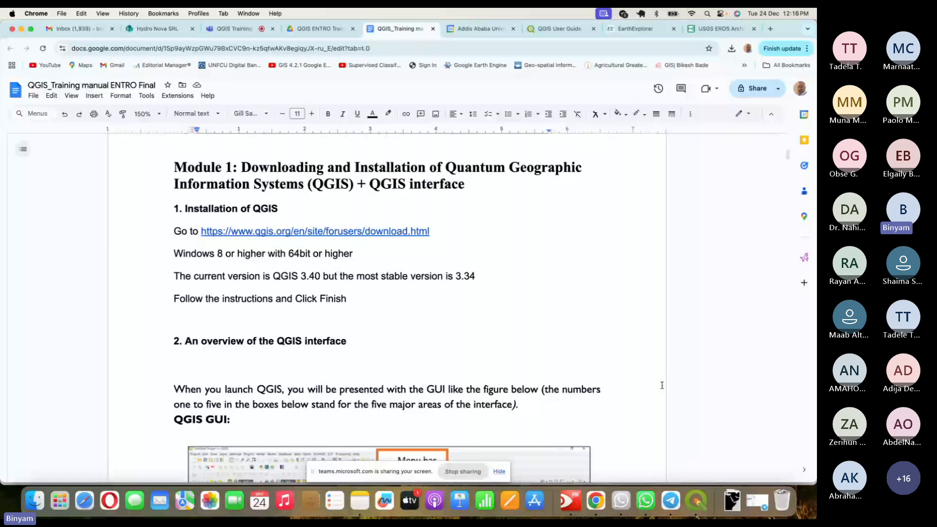
scroll(662, 385, down, 20)
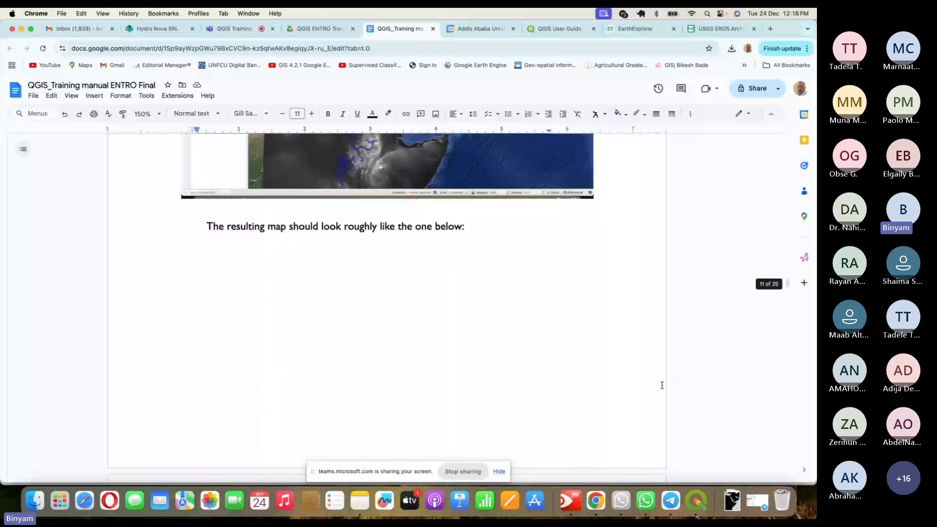
scroll(661, 385, down, 5)
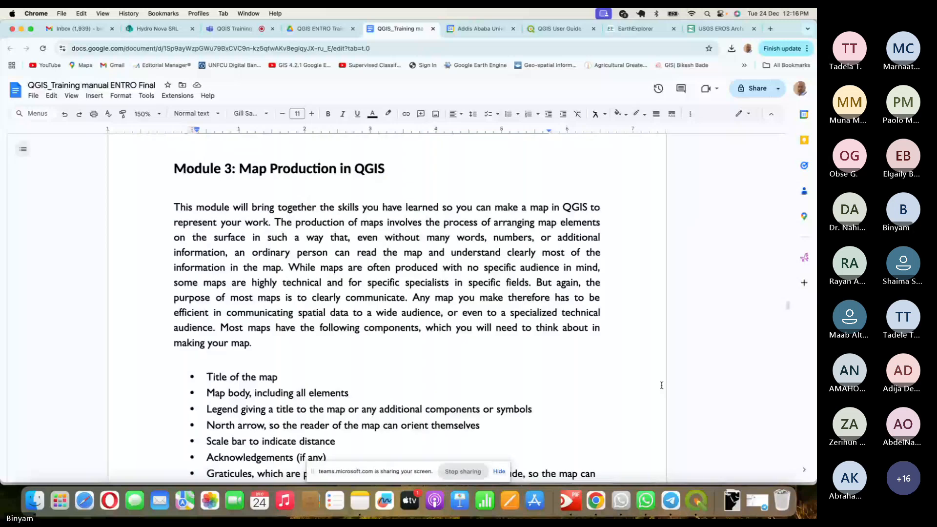
scroll(433, 279, down, 1)
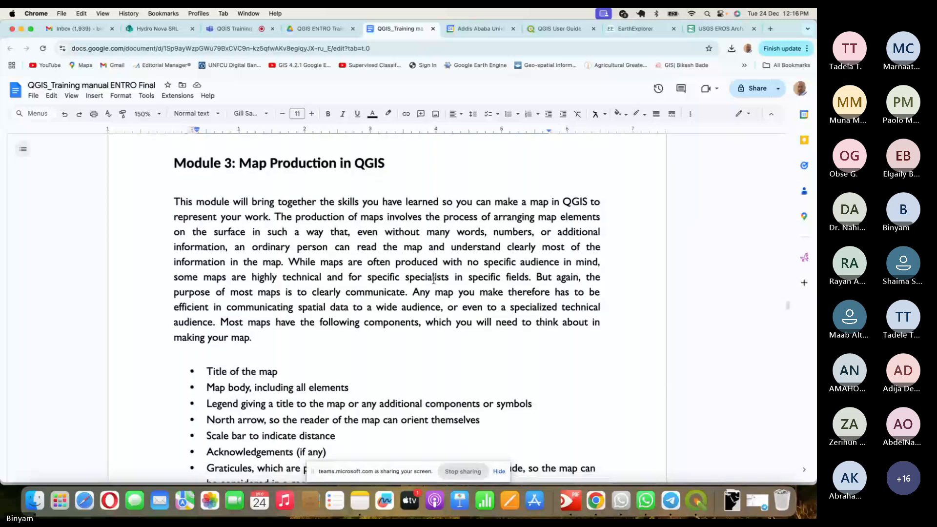
scroll(478, 320, down, 2)
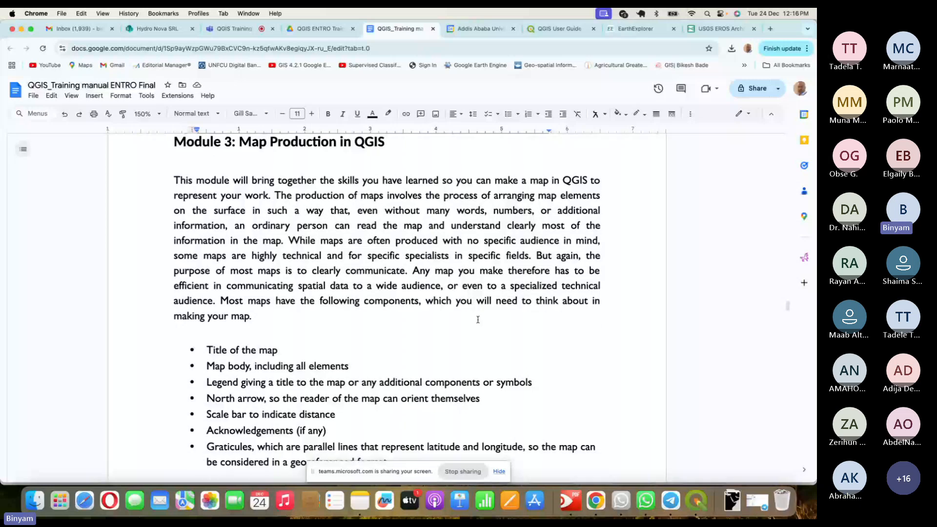
scroll(478, 319, down, 1)
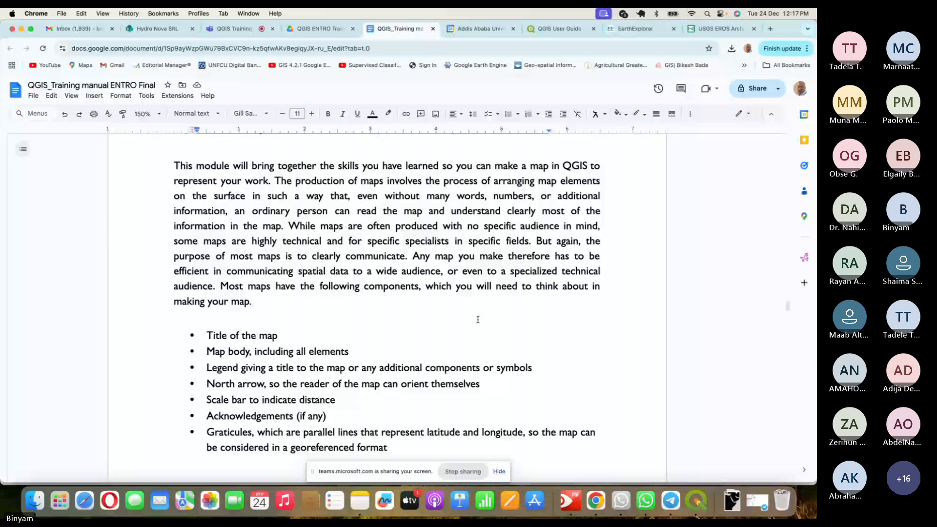
click(229, 29)
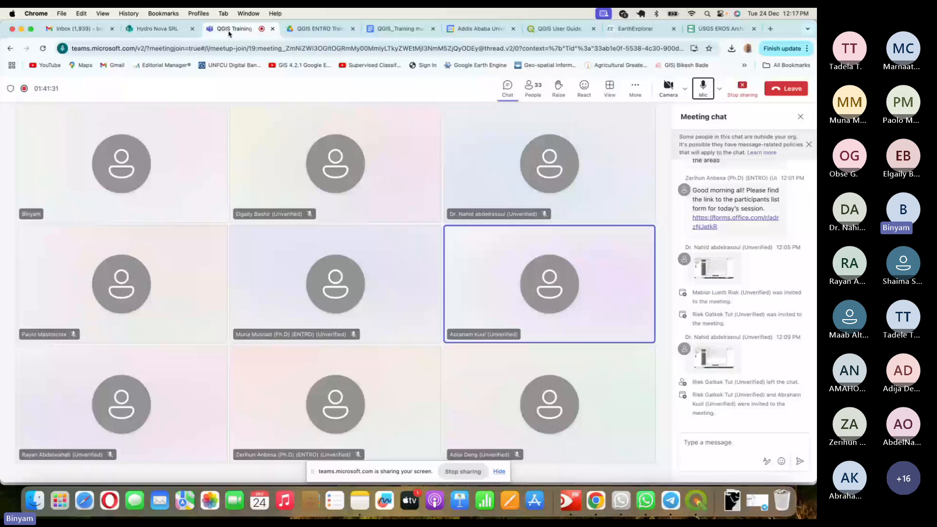
key(super+5)
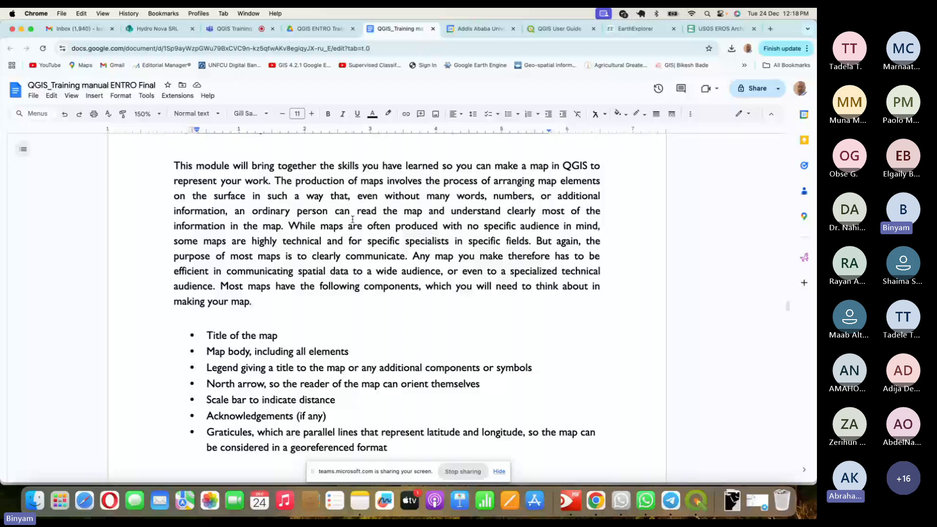
Switch back to QGIS, save the Module2Raster project and open ENTRO_Training.qgz from the GIS folder
key(super+Tab)
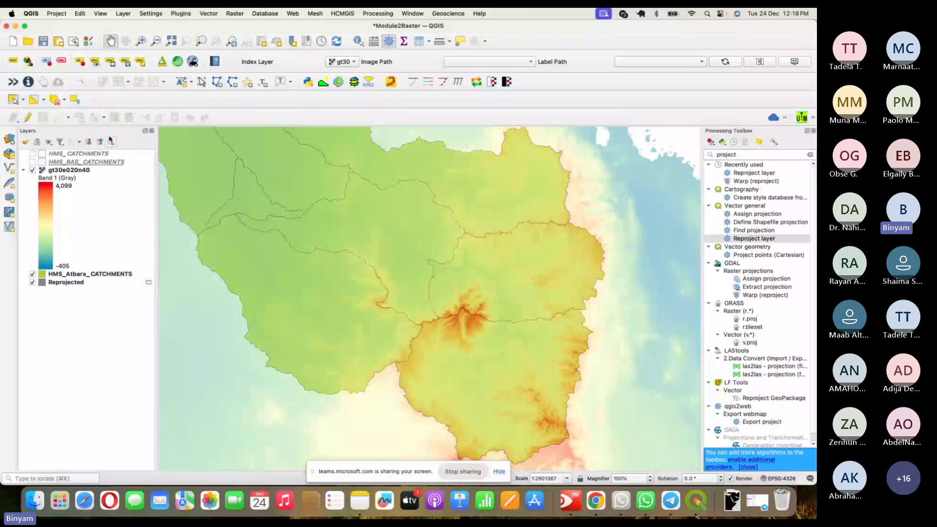
key(super+s)
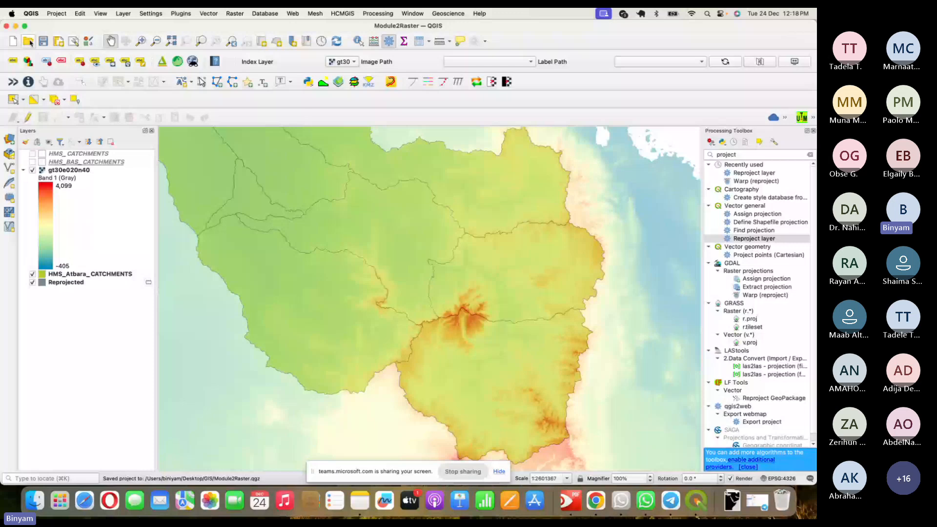
click(28, 42)
click(312, 116)
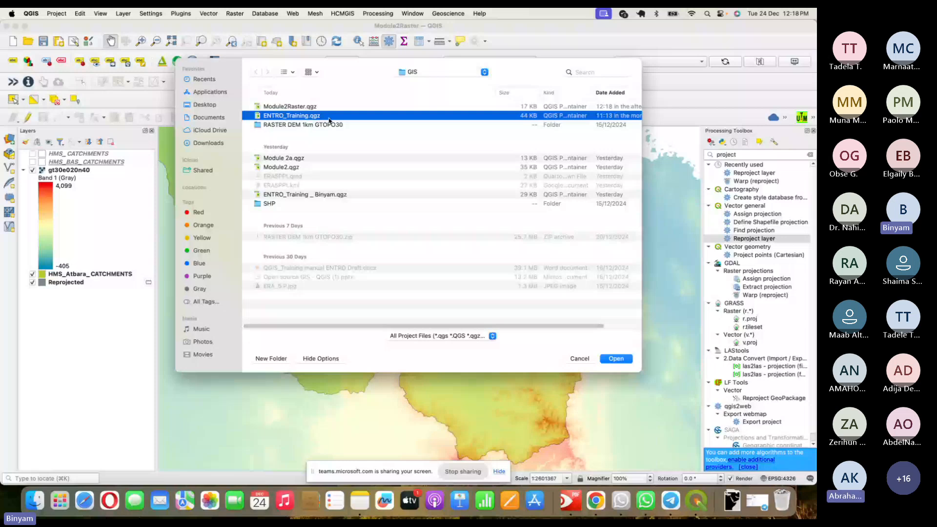
click(626, 363)
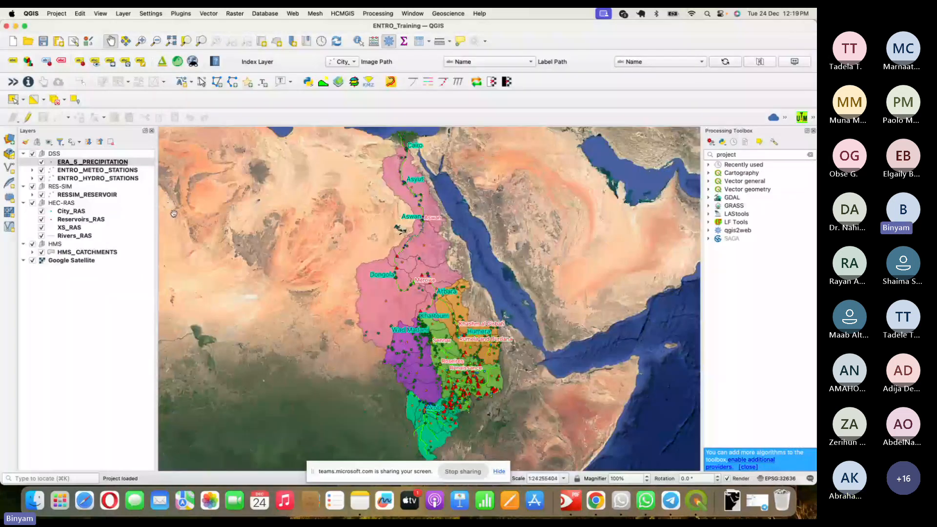
Clear the processing algorithm search, check the Teams meeting chat in Chrome, and return to QGIS to search the algorithms for "contour"
click(810, 154)
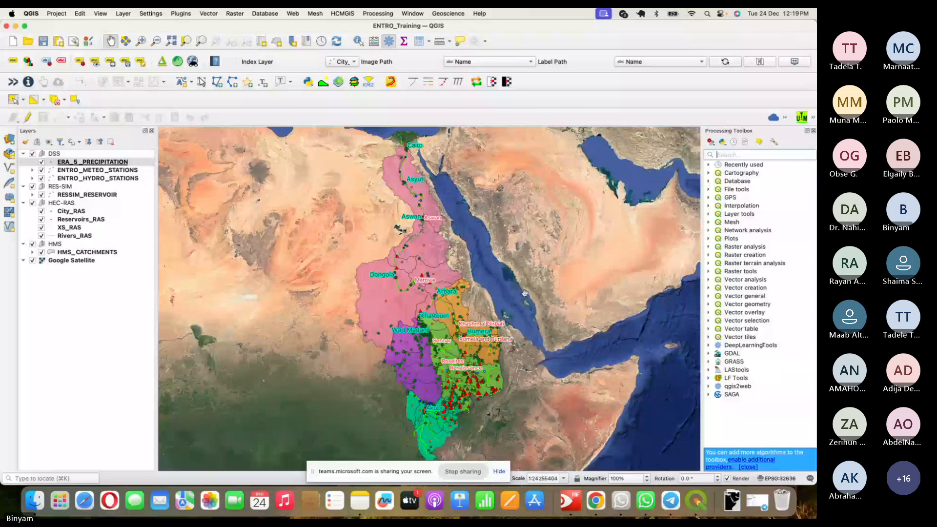
key(super+Tab)
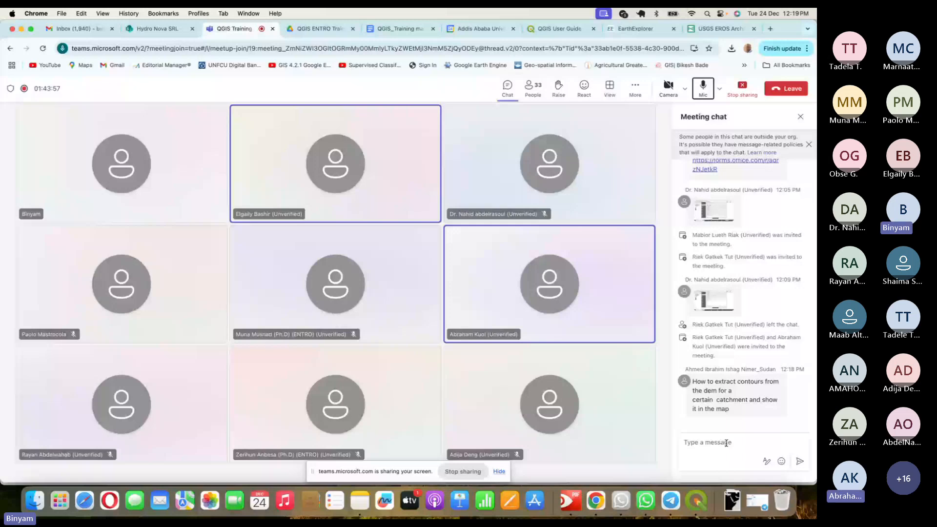
click(697, 508)
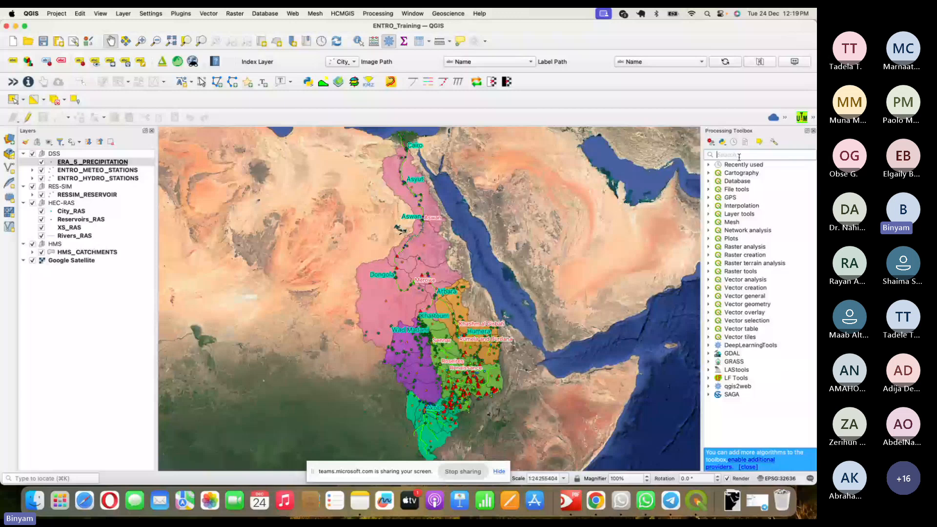
text(contour)
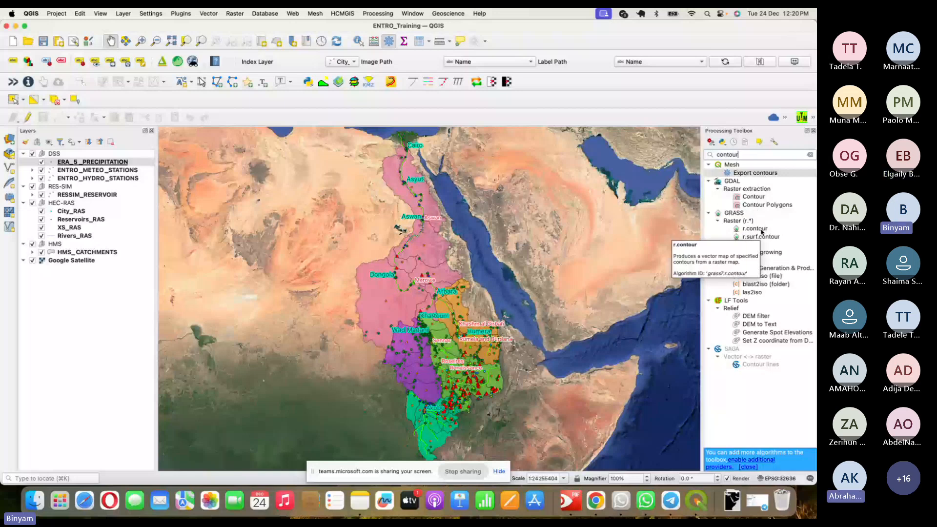
double_click(761, 231)
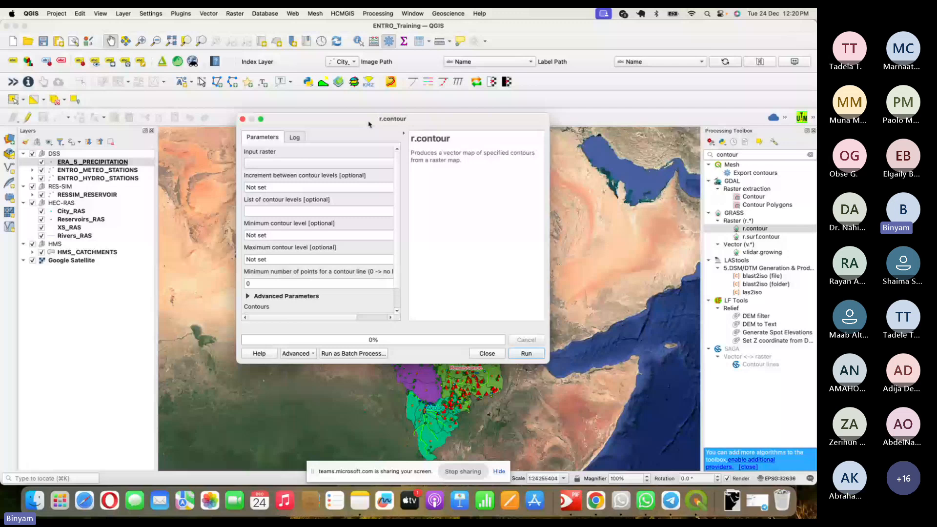
click(349, 163)
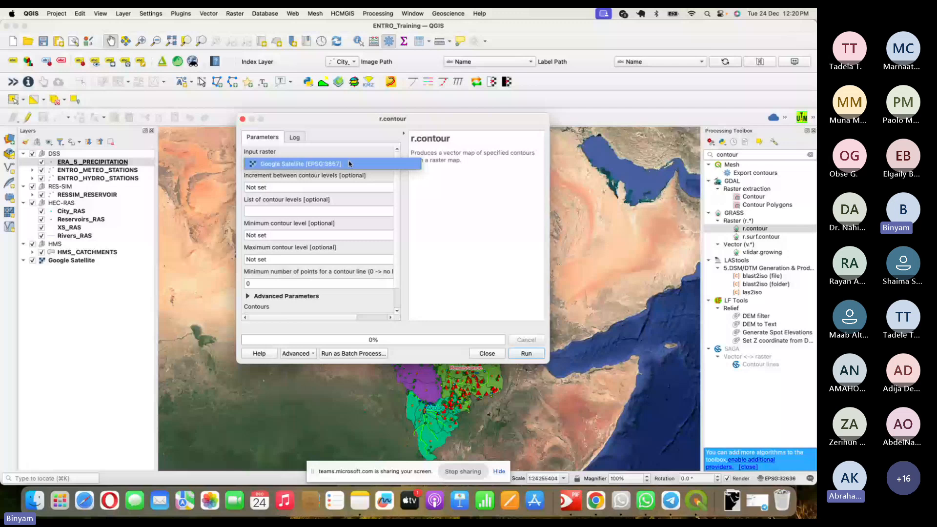
key(Escape)
key(Escape)
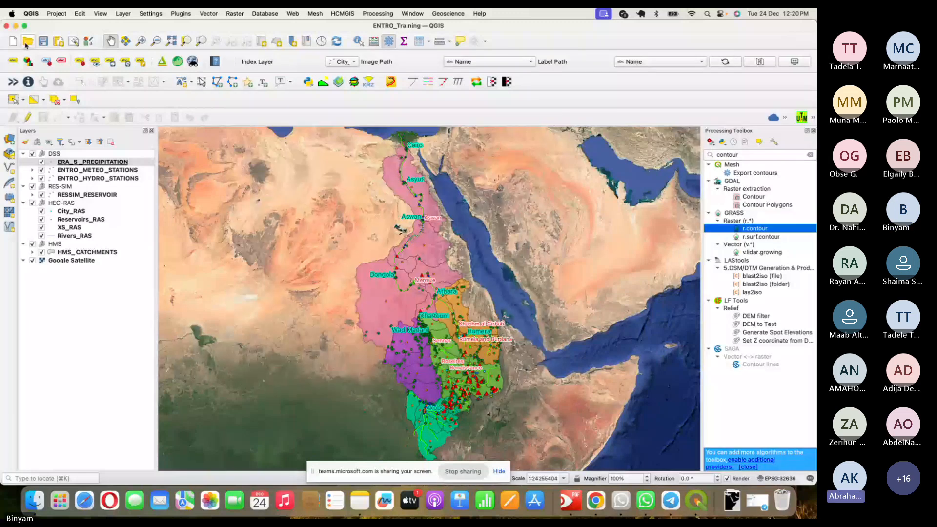
Open the Module2Raster.qgz project from the GIS folder, checking the Teams meeting chat in Chrome before returning to QGIS
click(28, 42)
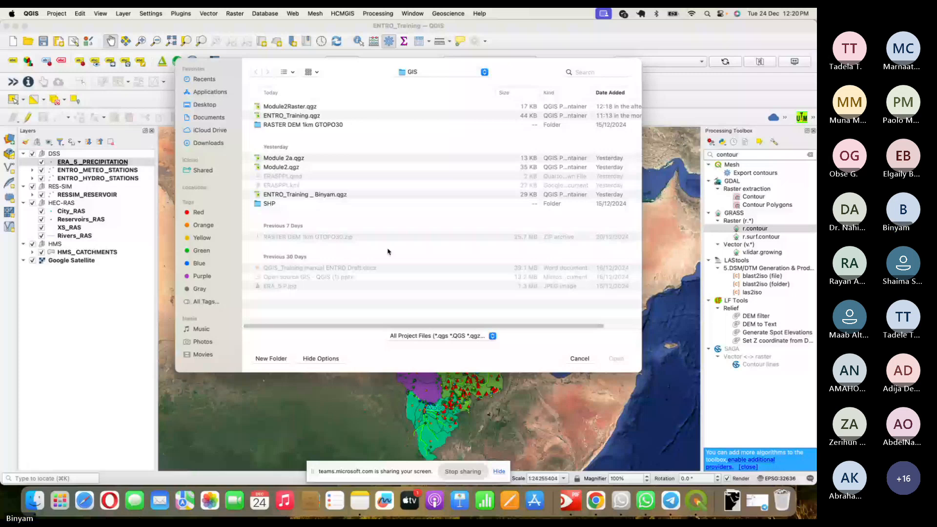
key(super+Tab)
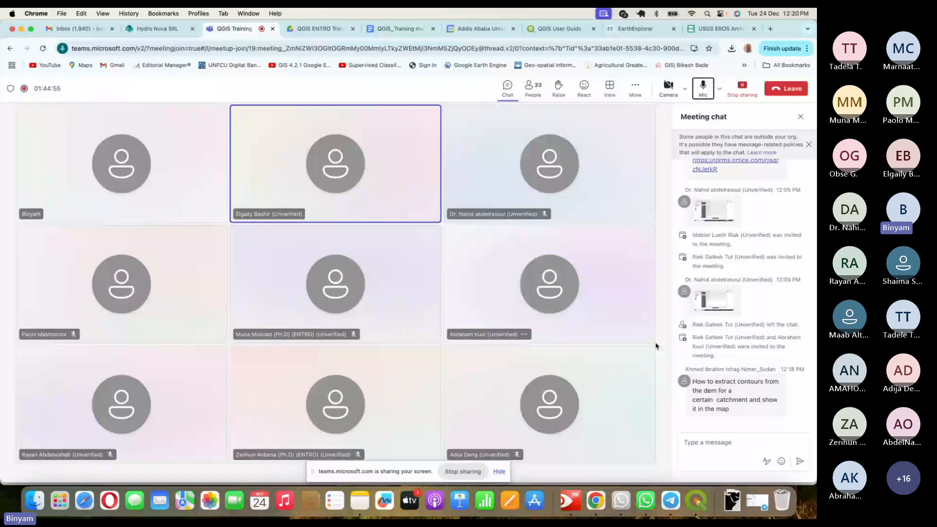
key(super+Tab)
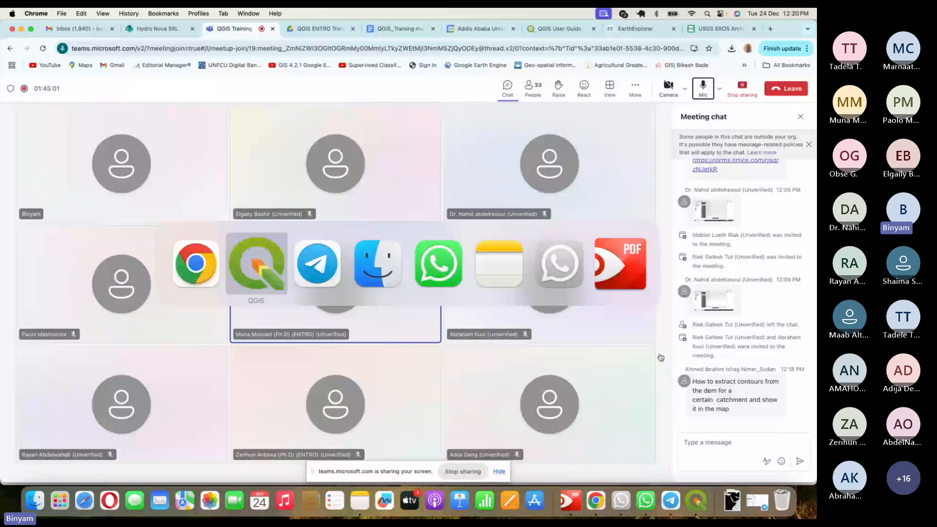
key(super+Tab)
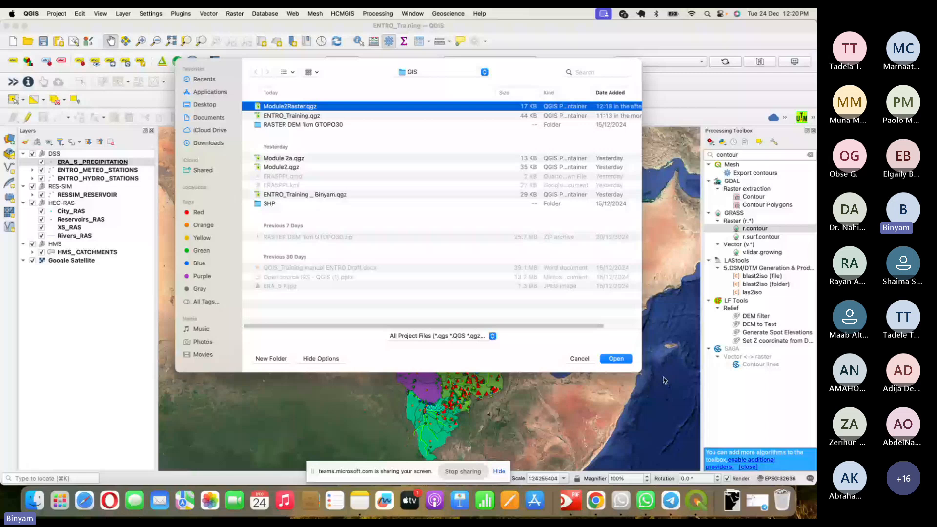
key(Return)
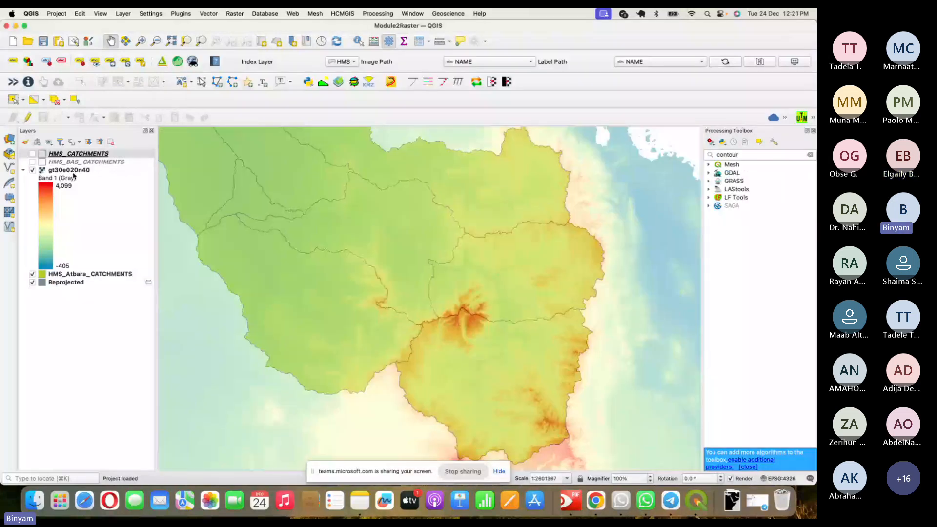
Select the gt30e020n40 raster layer and refresh the processing algorithm search for "contour"
click(74, 172)
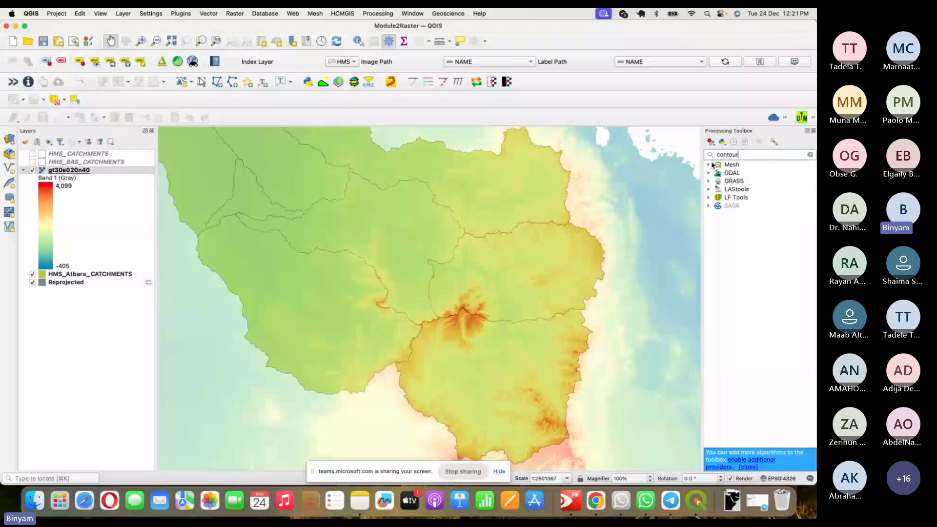
key(BackSpace)
key(BackSpace)
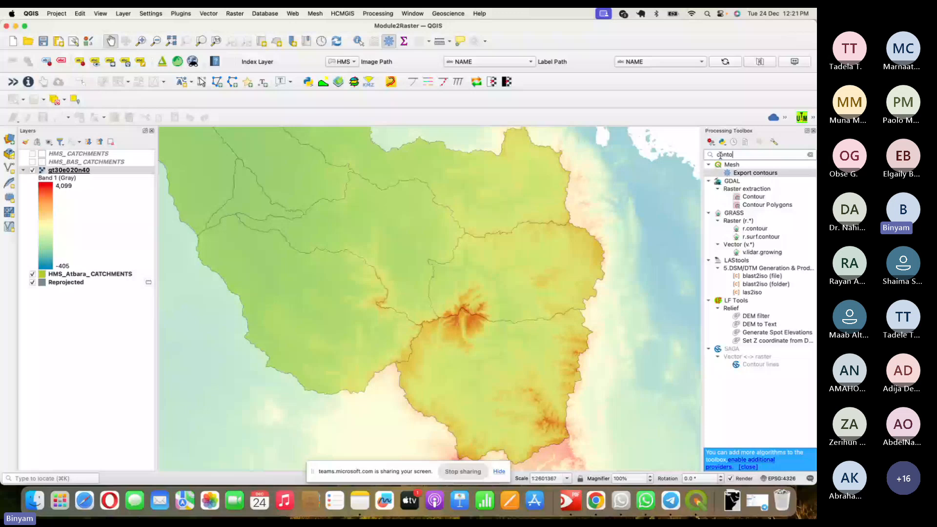
text(ur)
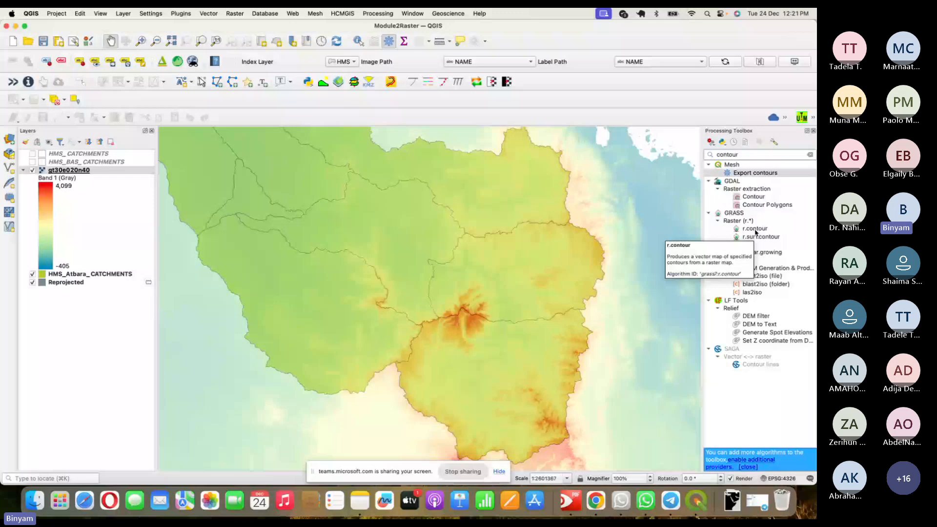
Try to extract contours from gt30e020n40 with r.contour, using an increment of 500 between contour levels
double_click(755, 229)
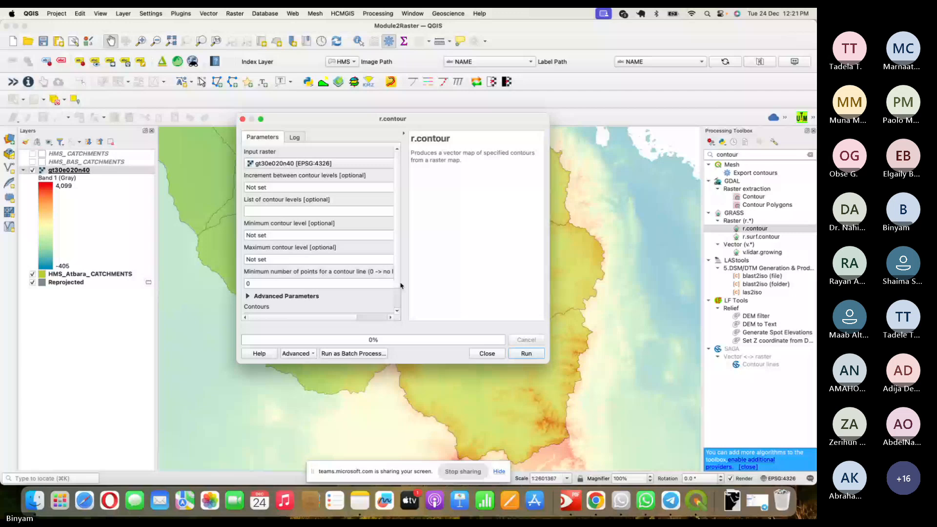
click(260, 119)
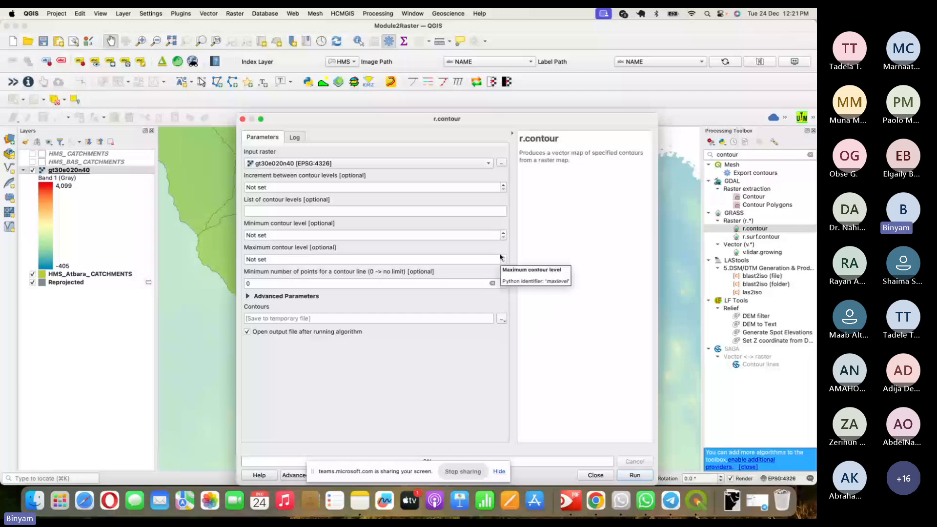
click(412, 184)
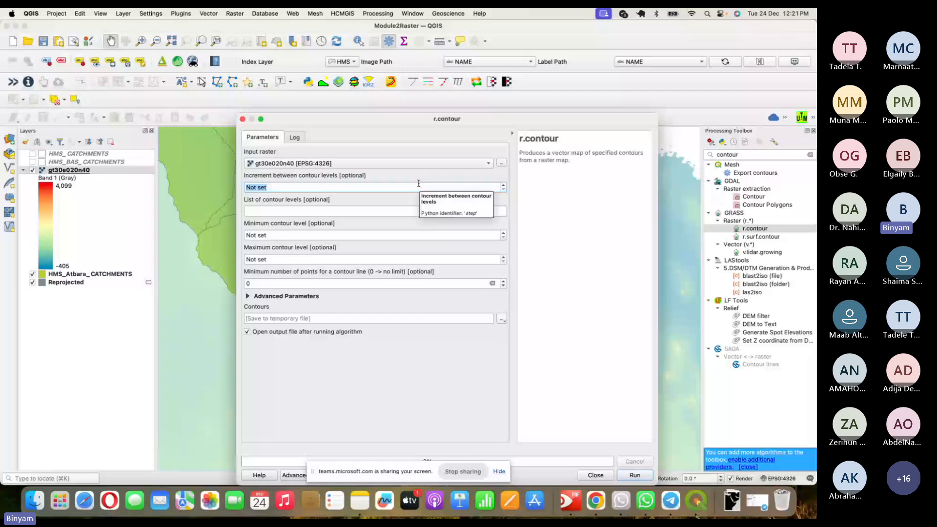
text(1)
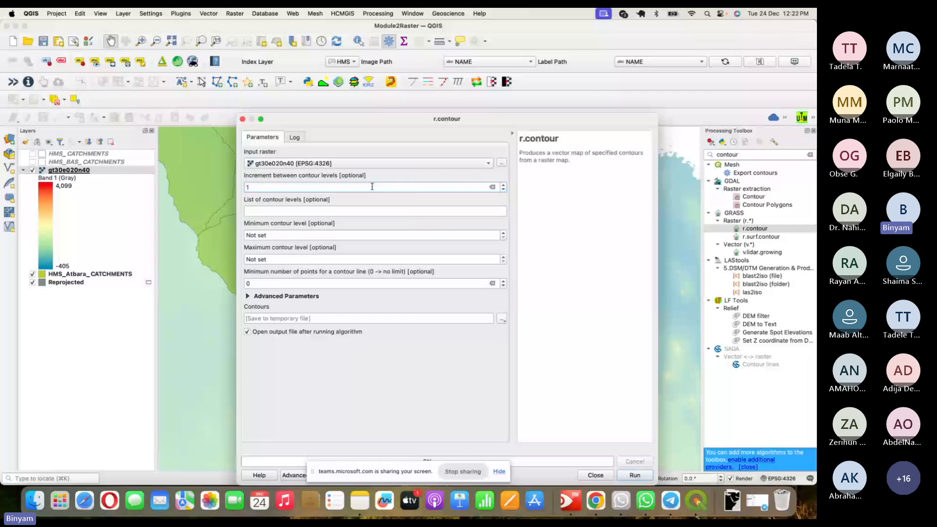
key(BackSpace)
text(500)
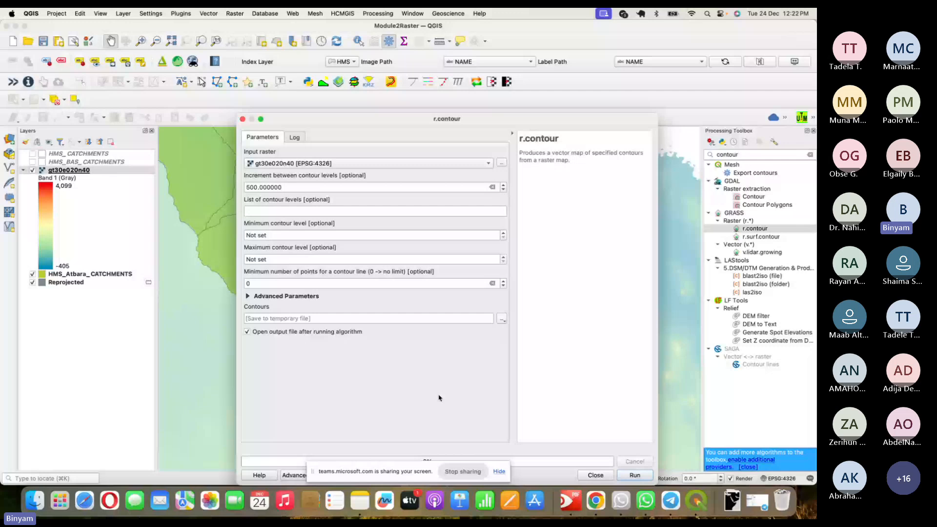
key(Return)
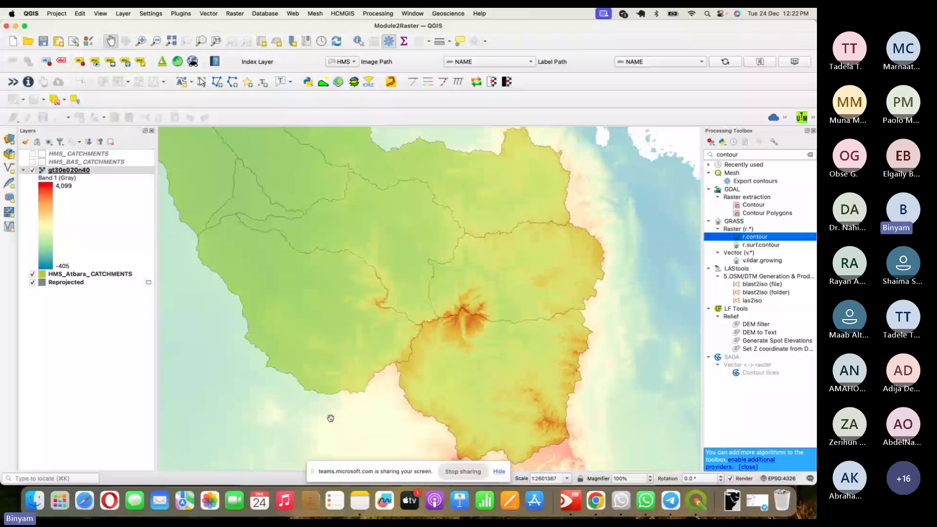
Generate contours from Band 1 of gt30e020n40 with the GDAL Contour algorithm at a 500 interval, and view the whole result
double_click(754, 207)
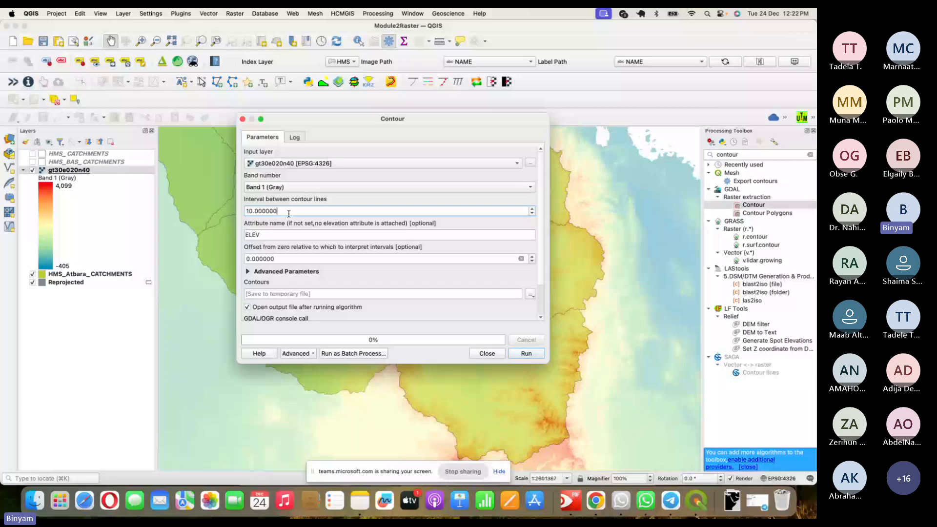
triple_click(289, 210)
text(500)
click(527, 354)
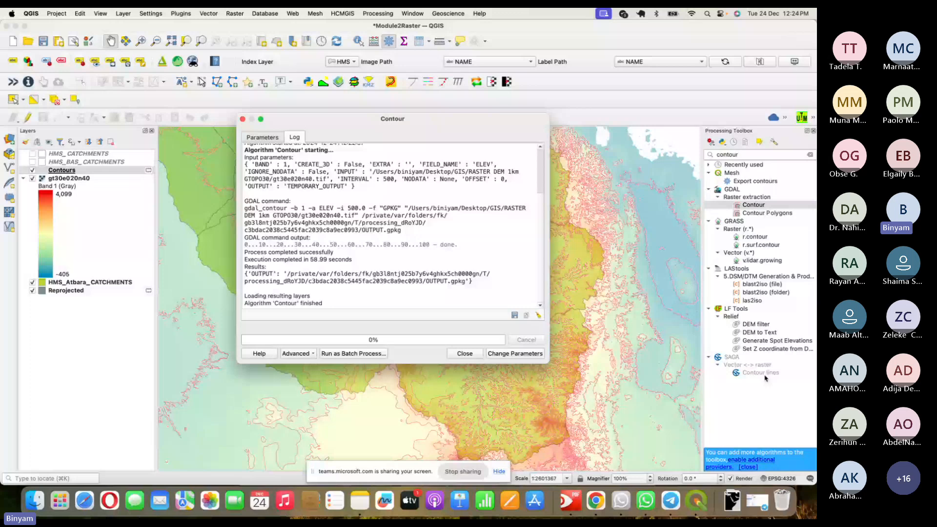
click(465, 353)
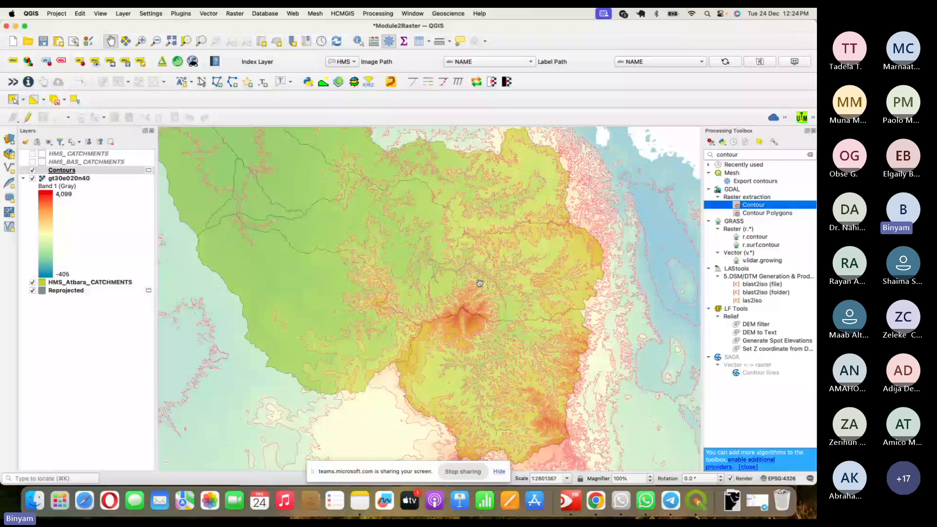
scroll(480, 283, down, 3)
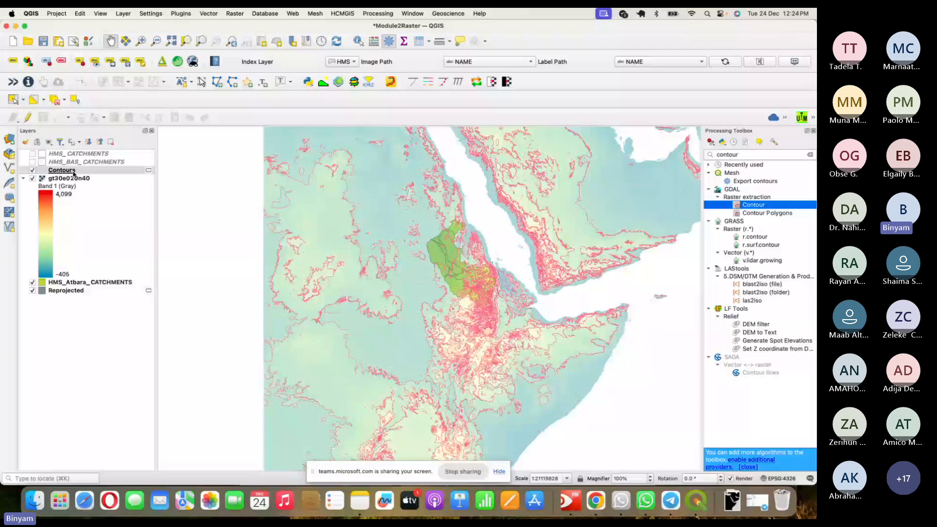
Export the Contours layer as an ESRI Shapefile named Contour500m in the RASTER DEM 1km GTOPO30 folder, and remove the temporary Contours layer
right_click(73, 171)
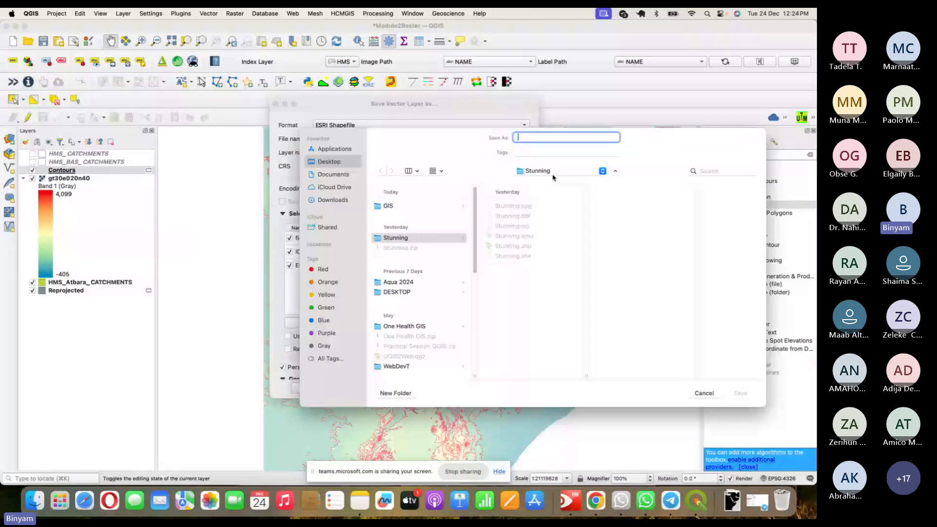
click(553, 173)
click(546, 246)
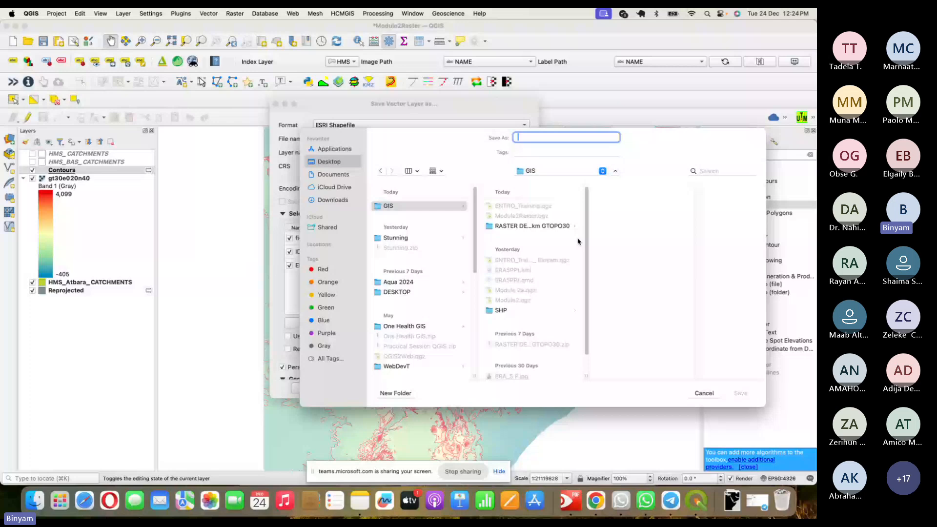
text(C)
click(575, 226)
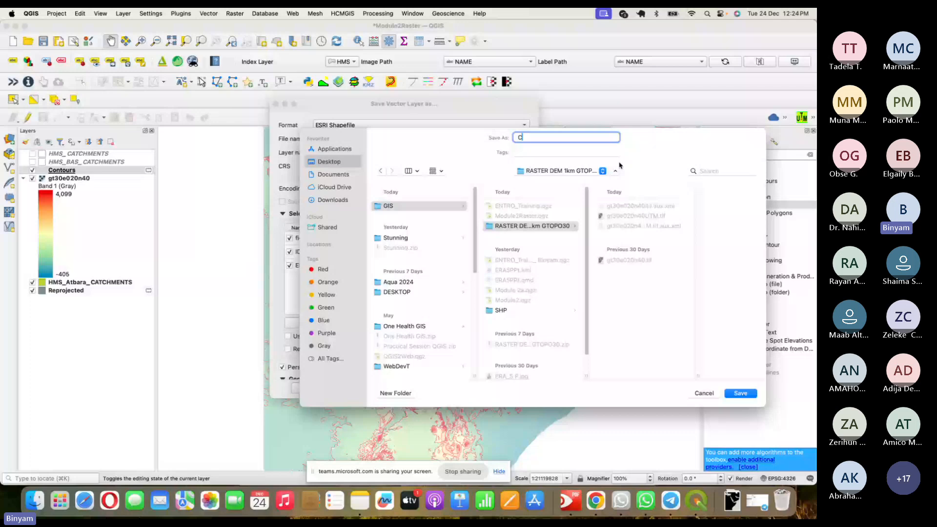
text(ontour500m)
key(Return)
key(Return)
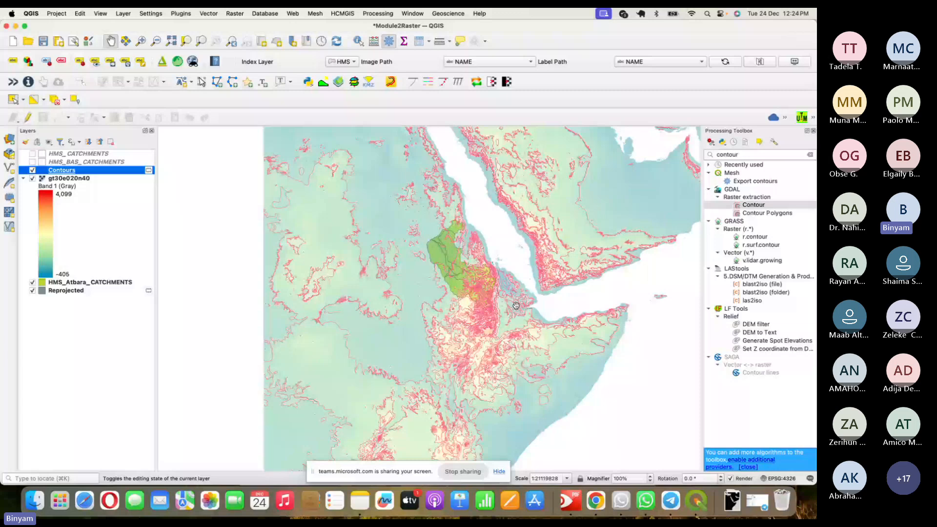
right_click(97, 178)
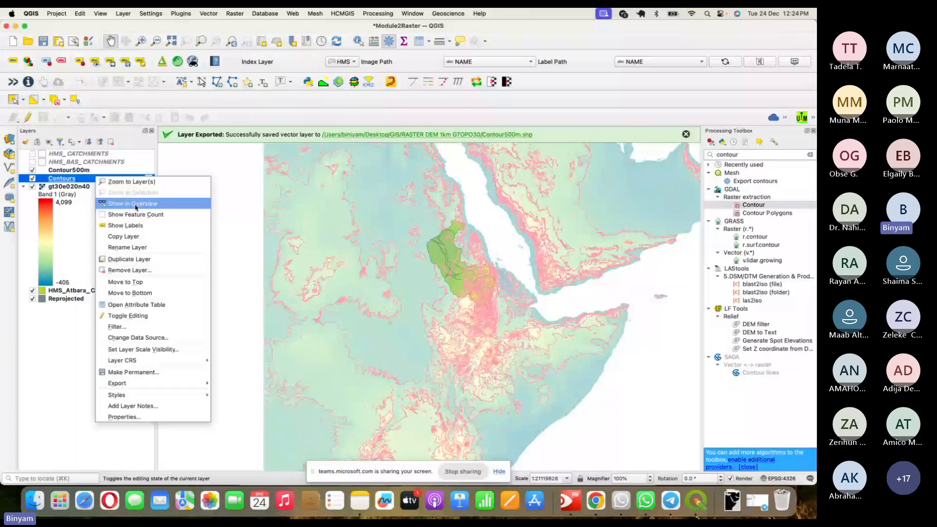
click(130, 270)
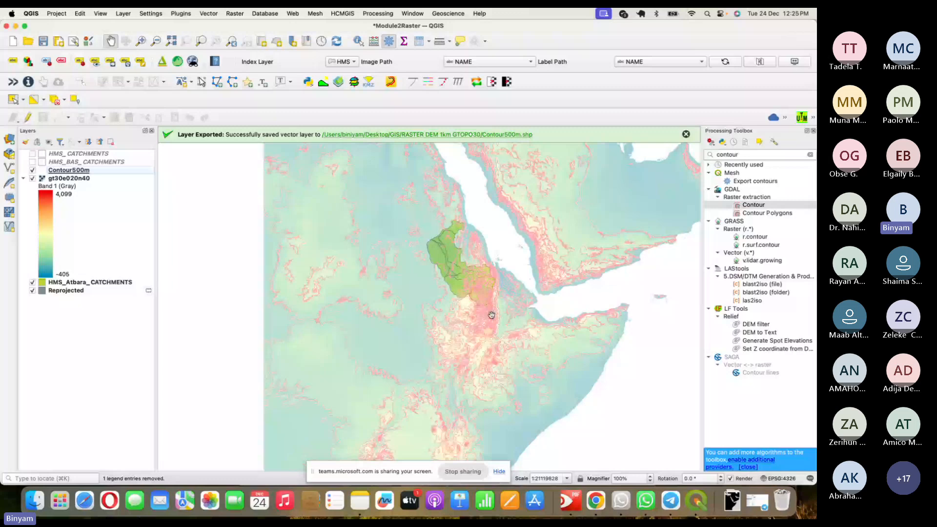
Check the Teams meeting chat in Chrome, return to QGIS, and move HMS_Atbara_CATCHMENTS above Contour500m in the layer order
key(super+Tab)
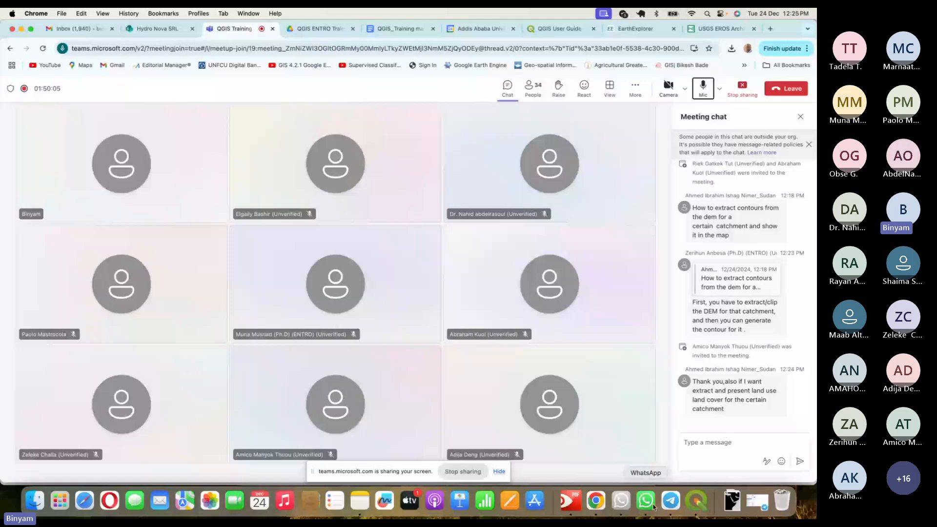
key(super+Tab)
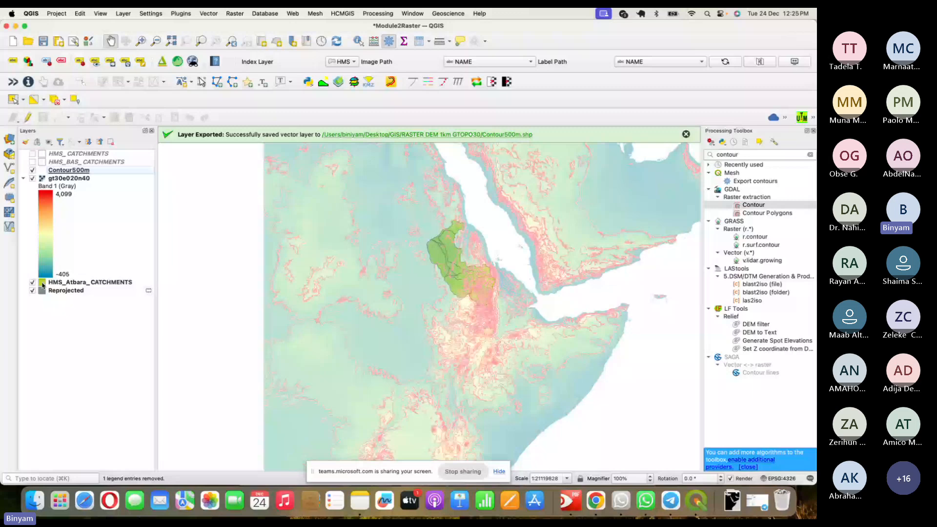
click(76, 283)
mouse_move(76, 285)
mouse_down()
mouse_move(67, 169)
mouse_move(84, 172)
mouse_up()
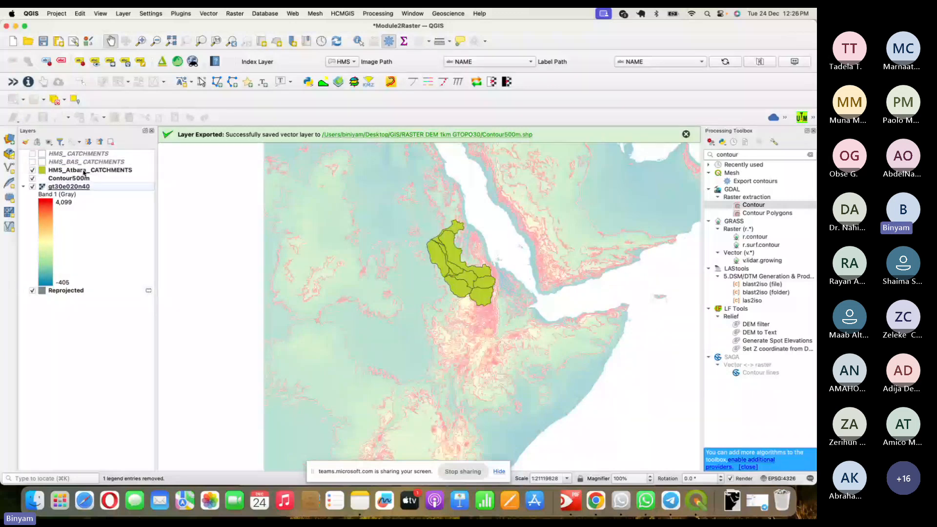
click(686, 135)
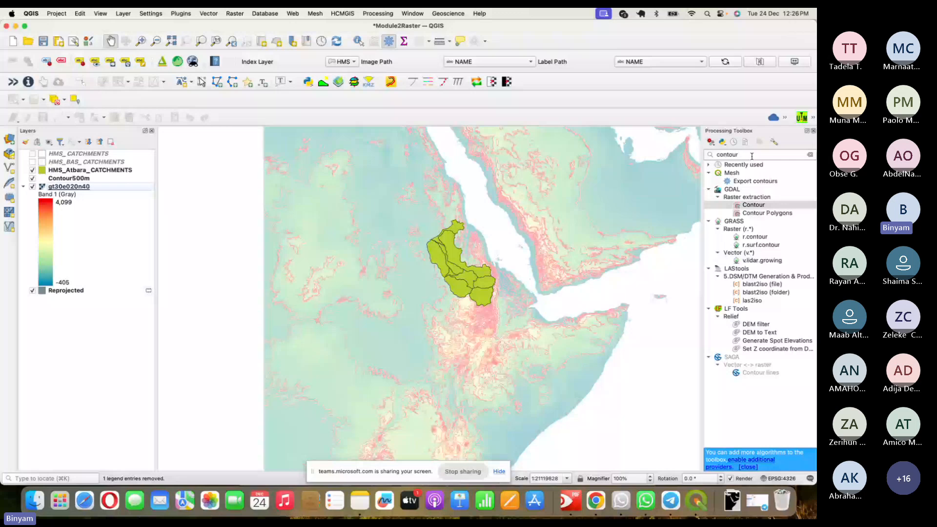
Clip Contour500m with HMS_Atbara_CATCHMENTS as overlay using the vector Clip algorithm, and show only the clipped contours above the catchments
drag(752, 156, 660, 155)
text(clip)
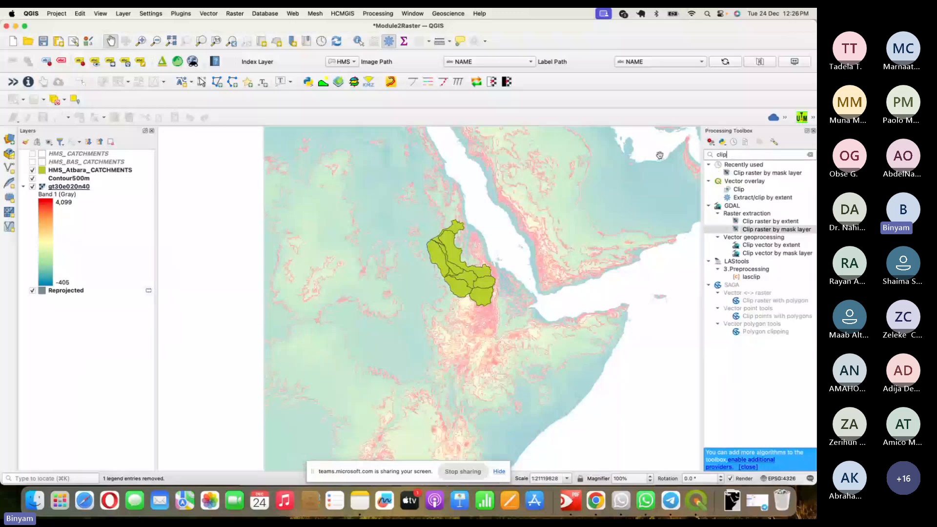
double_click(739, 189)
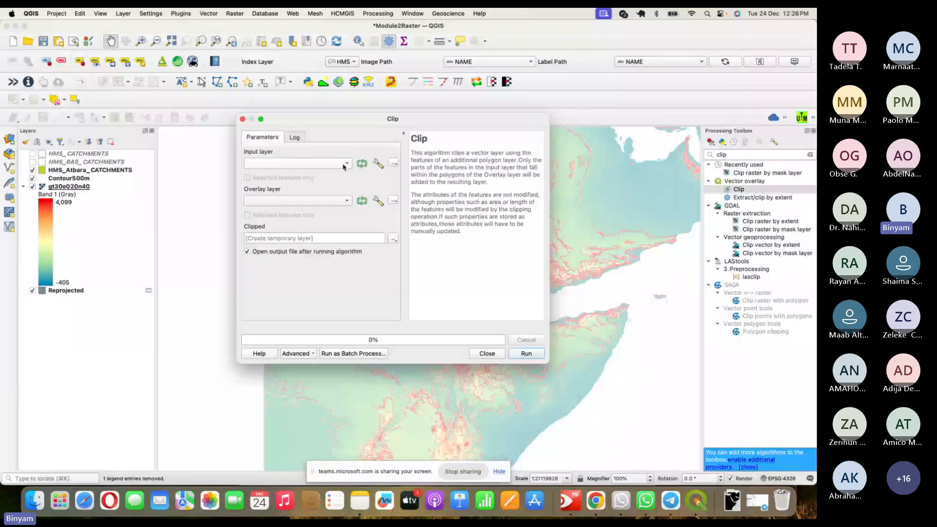
click(344, 165)
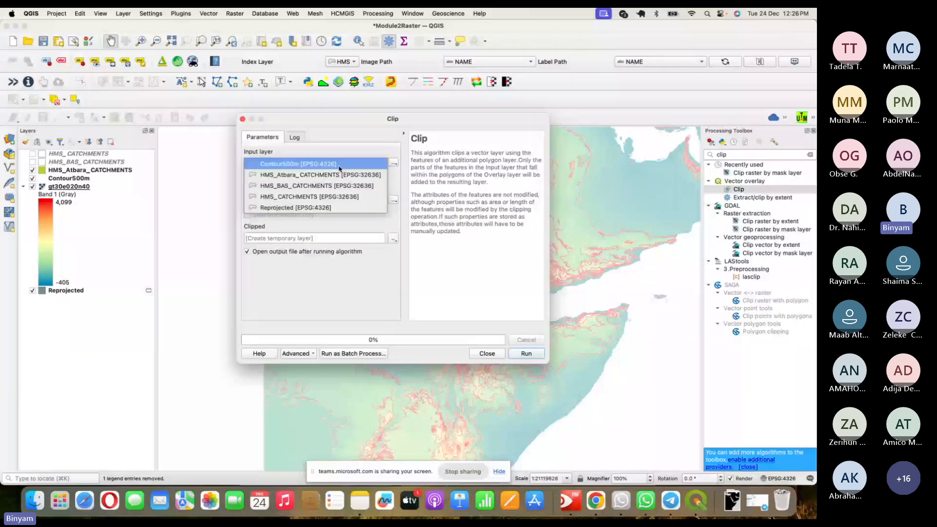
click(340, 166)
click(337, 203)
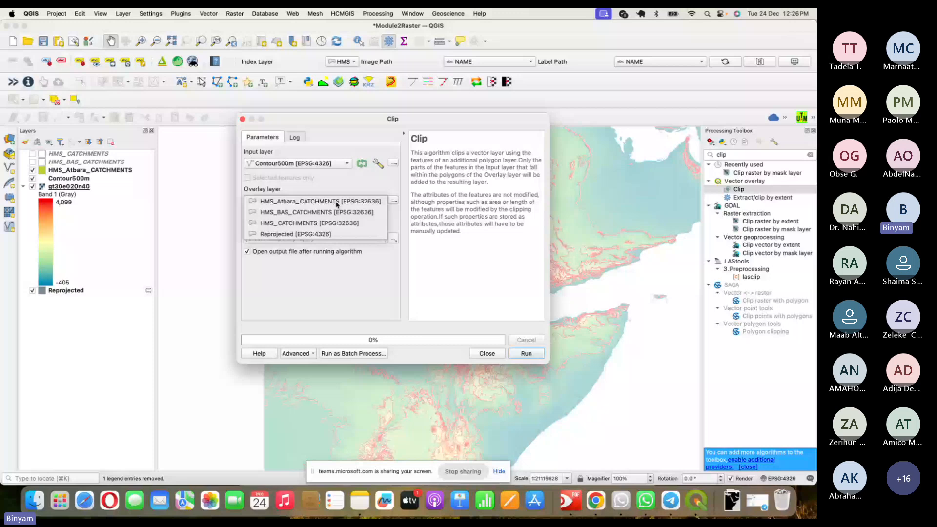
click(336, 202)
key(Return)
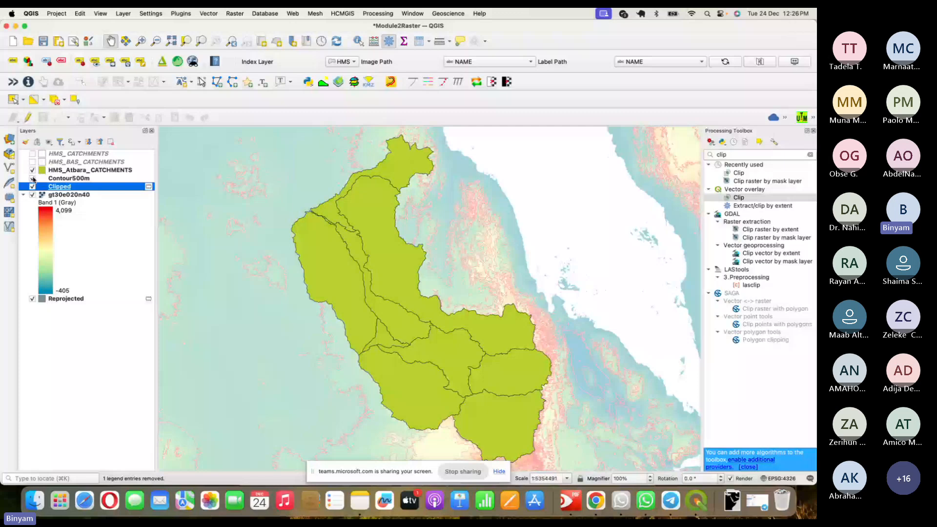
click(32, 179)
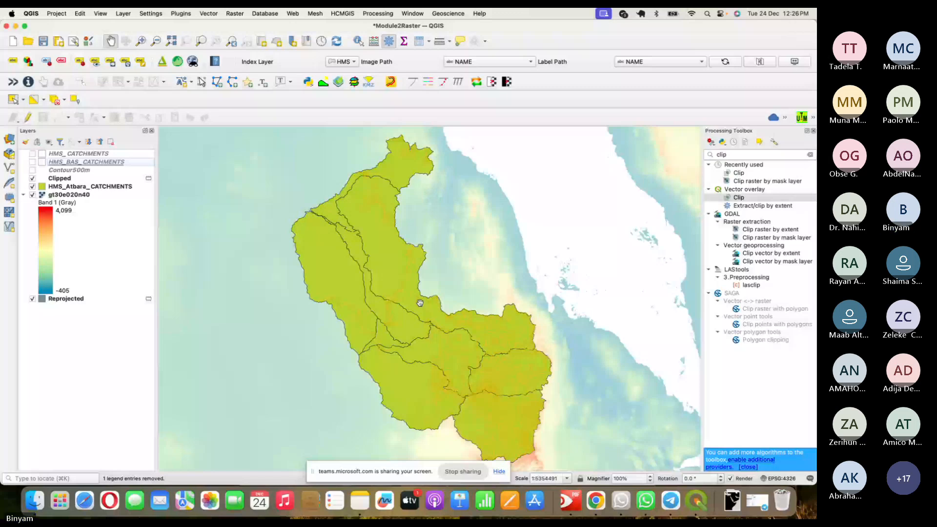
drag(419, 303, 432, 304)
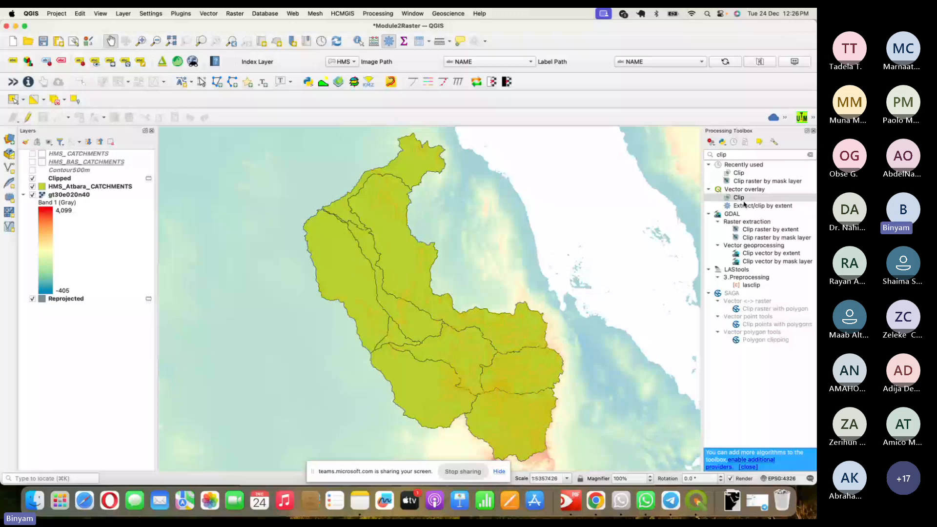
Switch to Chrome and examine the Land Cover and Vegetation Monitoring data sets offered in USGS EarthExplorer
key(super+Tab)
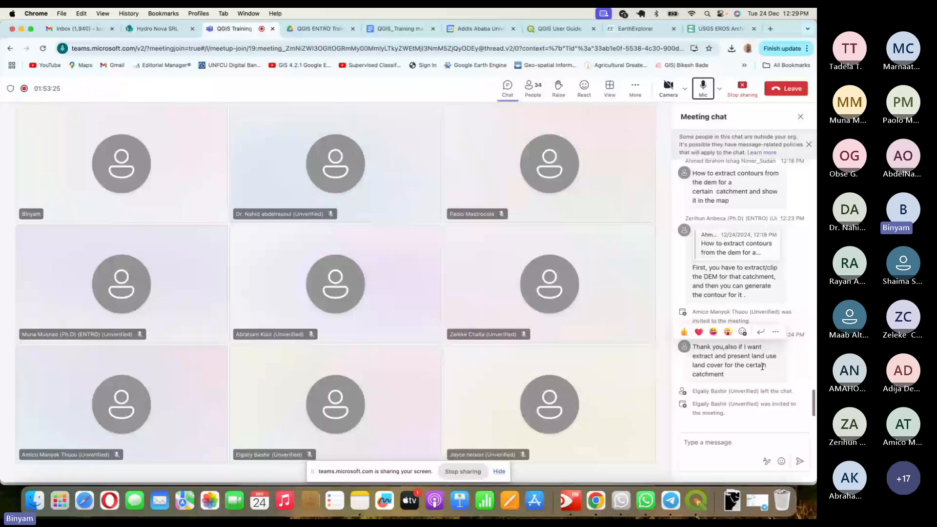
click(641, 31)
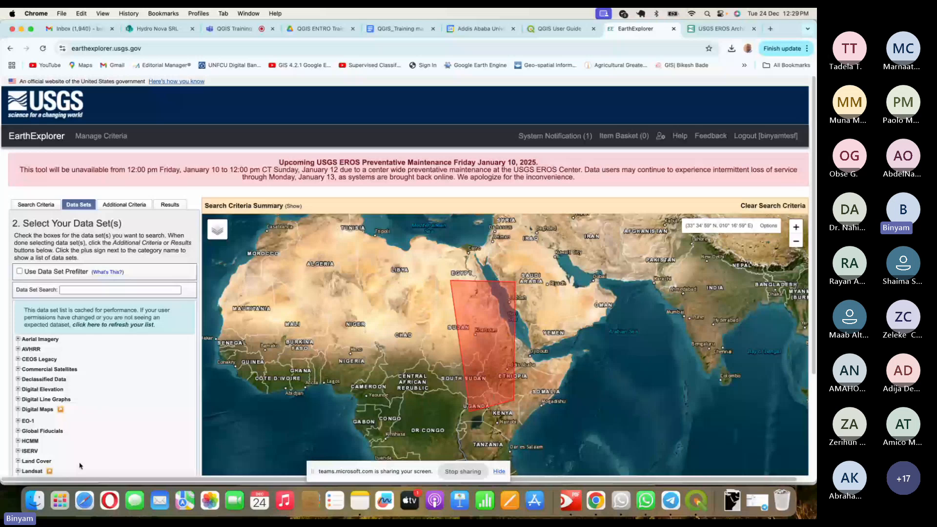
click(18, 461)
scroll(21, 317, down, 3)
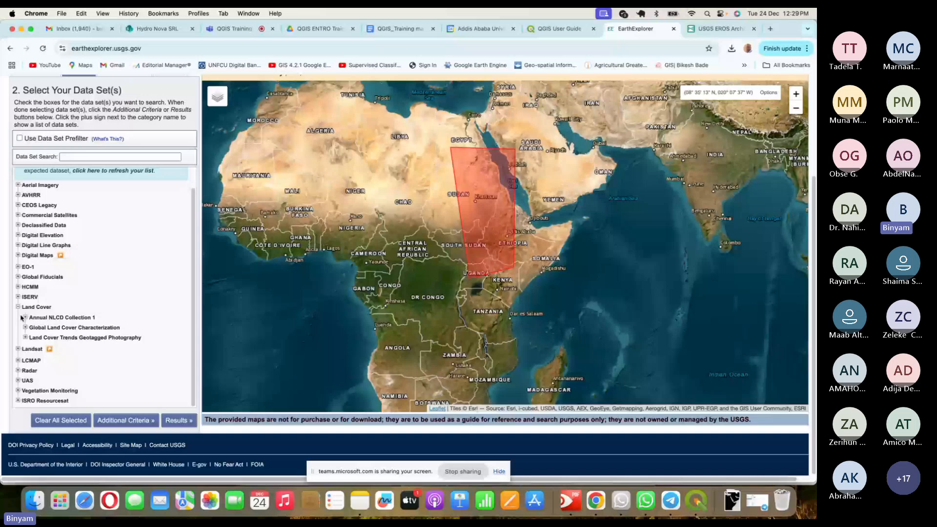
click(25, 328)
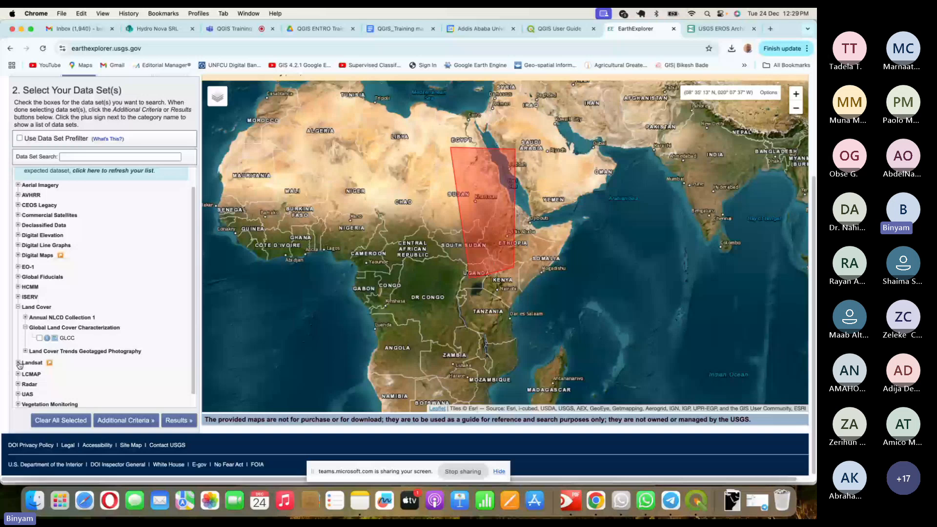
scroll(20, 370, down, 1)
click(19, 390)
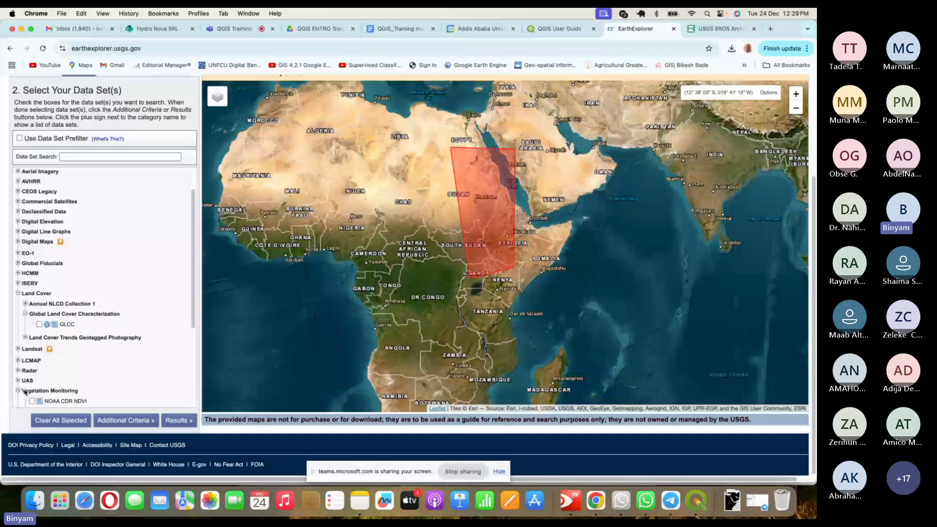
scroll(25, 391, down, 5)
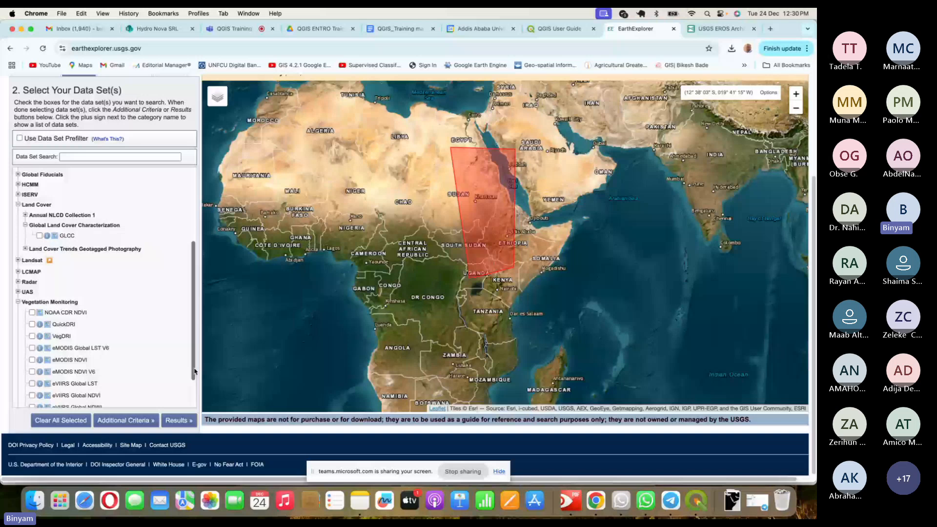
click(25, 248)
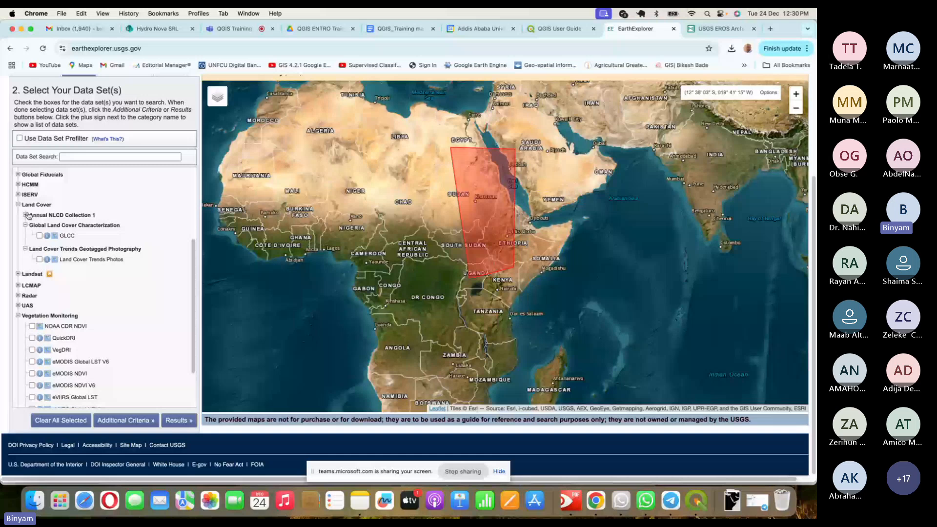
click(27, 215)
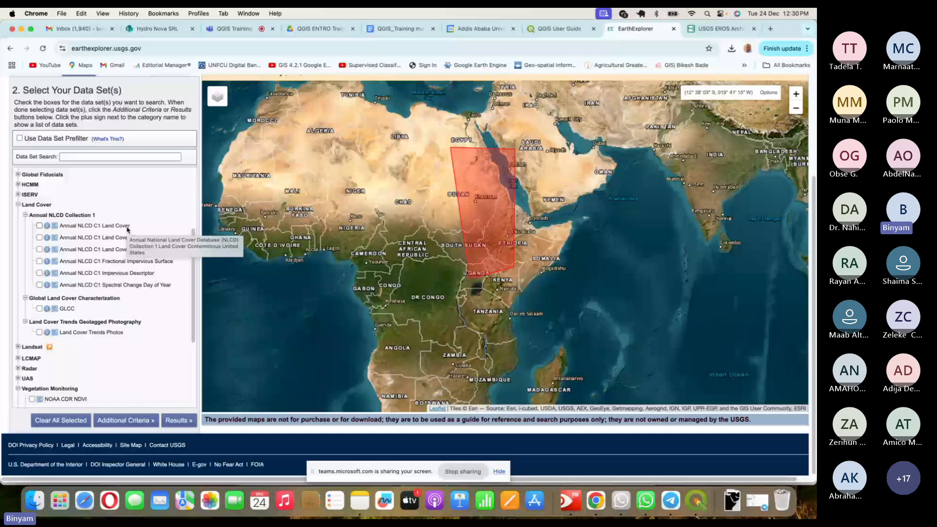
Look through the USGS EROS Archive page on Annual NLCD Collection 1 Land Cover, including its study area, and return to EarthExplorer
key(ctrl+Tab)
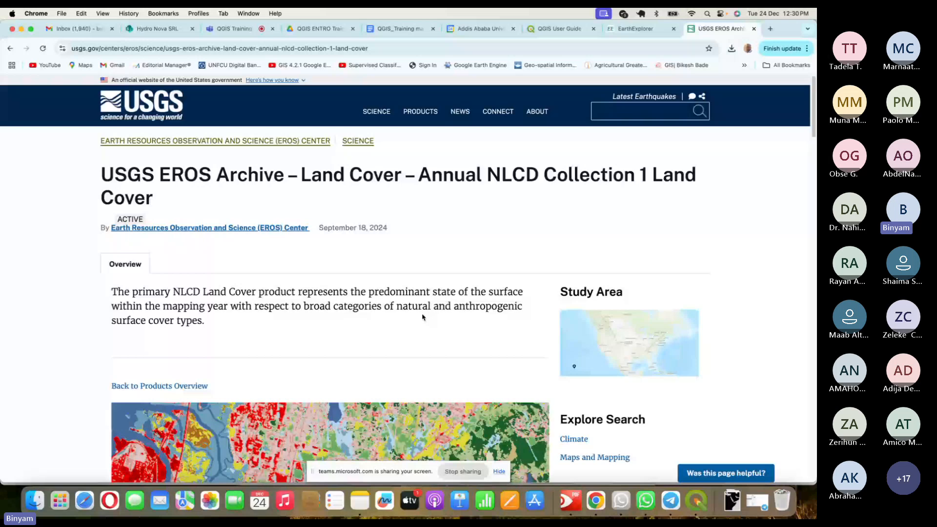
scroll(423, 317, down, 5)
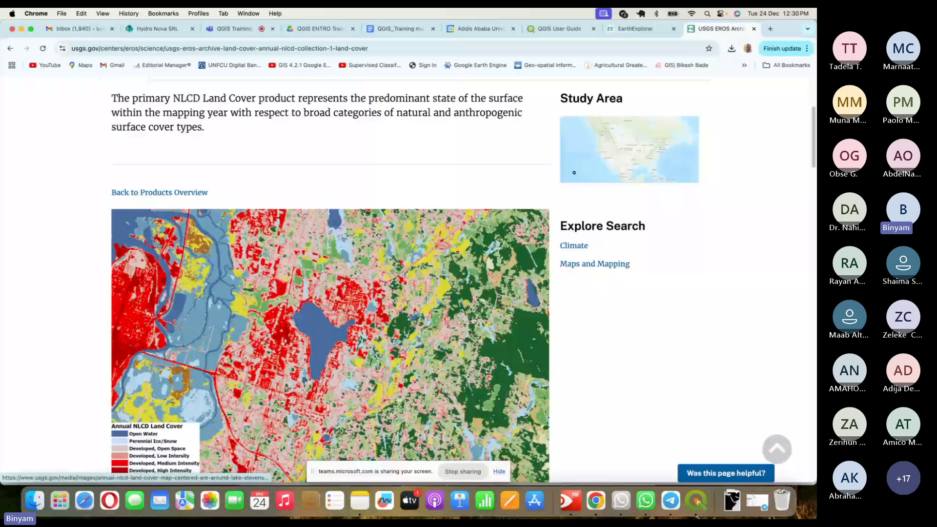
scroll(473, 320, down, 10)
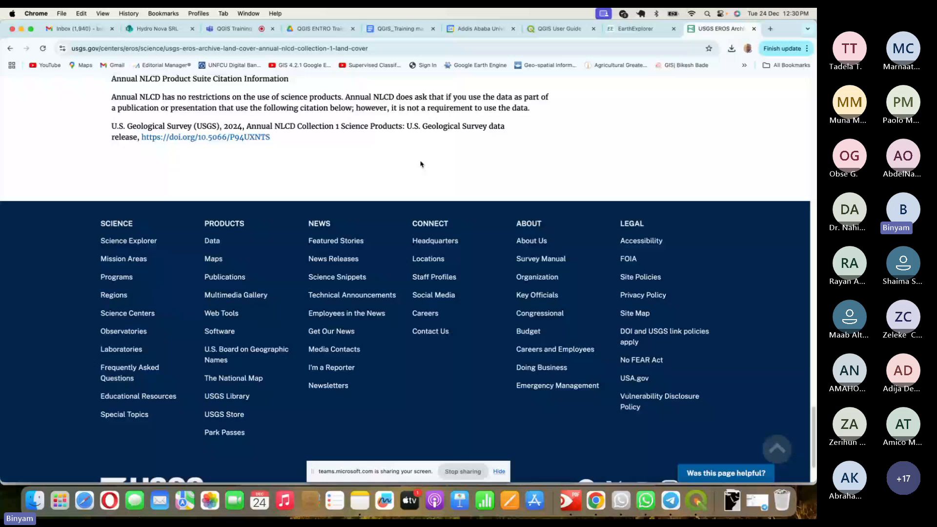
key(ctrl+shift+Tab)
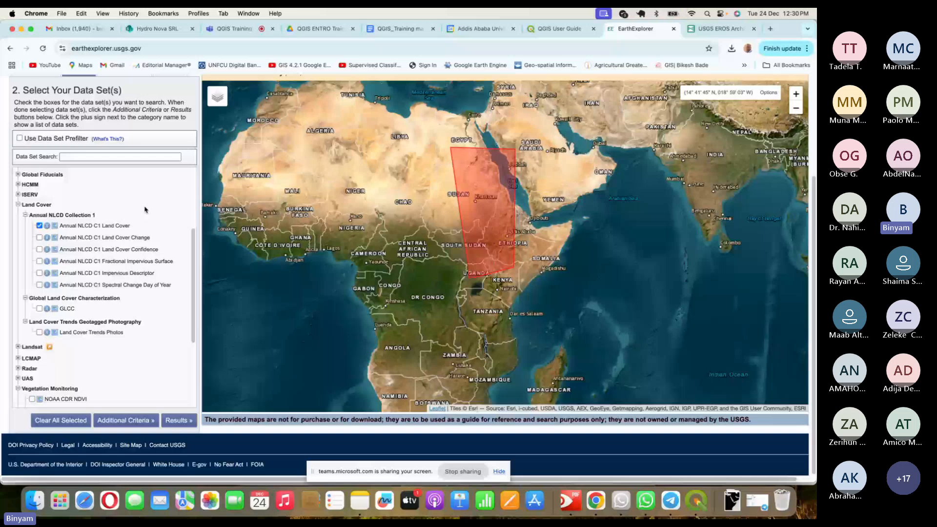
Search for the RCMRD geoportal in a new browser tab and look through its dataset catalogue
click(769, 30)
text(RCMRD)
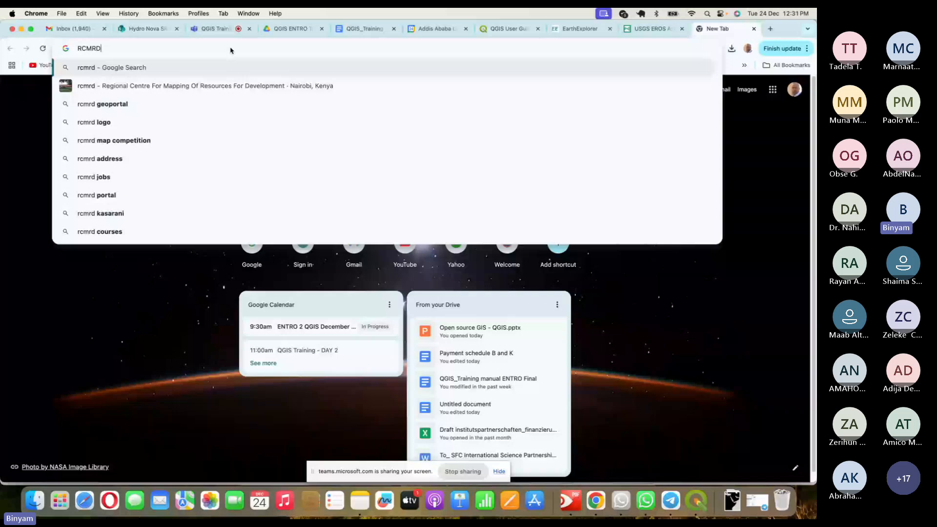
click(303, 104)
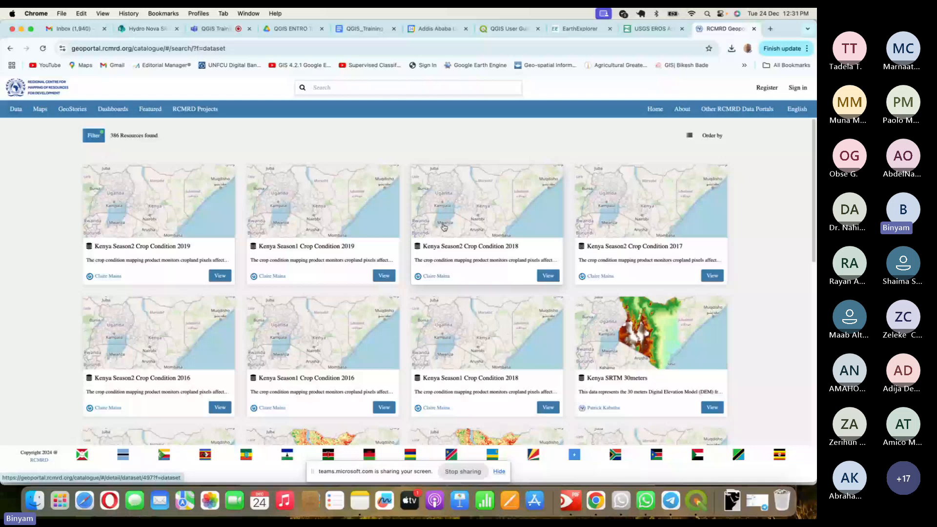
scroll(764, 248, down, 5)
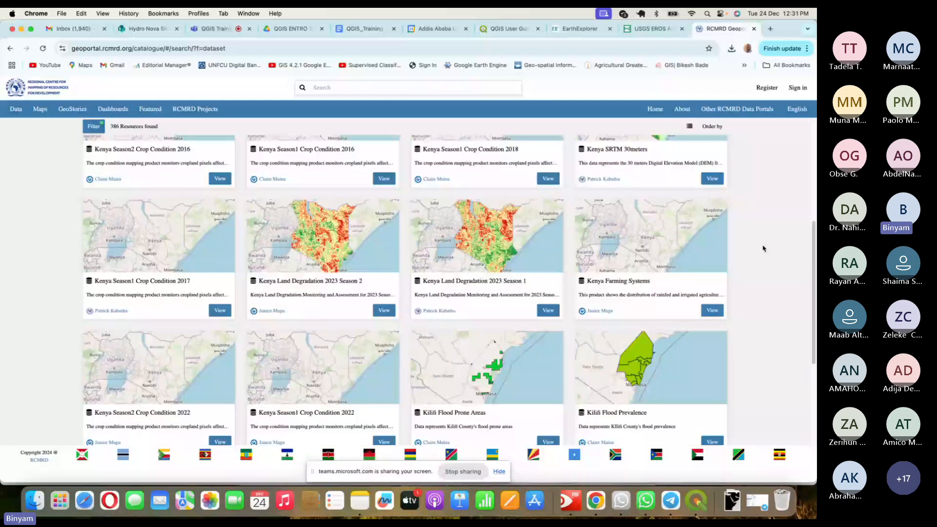
scroll(764, 249, down, 1)
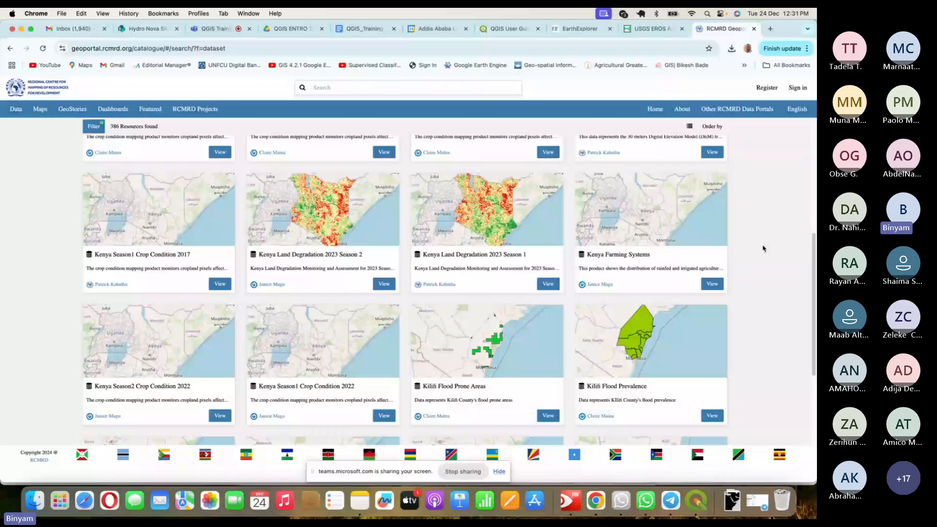
scroll(764, 248, down, 5)
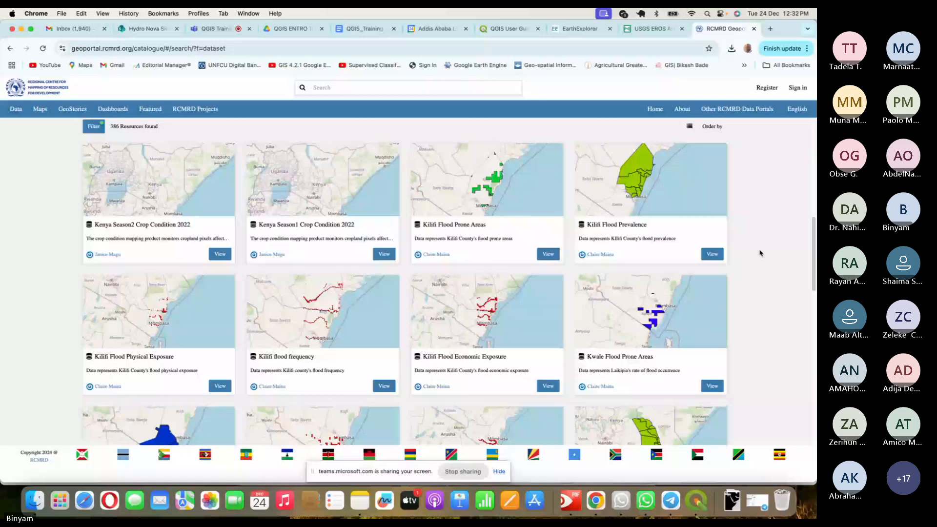
scroll(782, 322, down, 10)
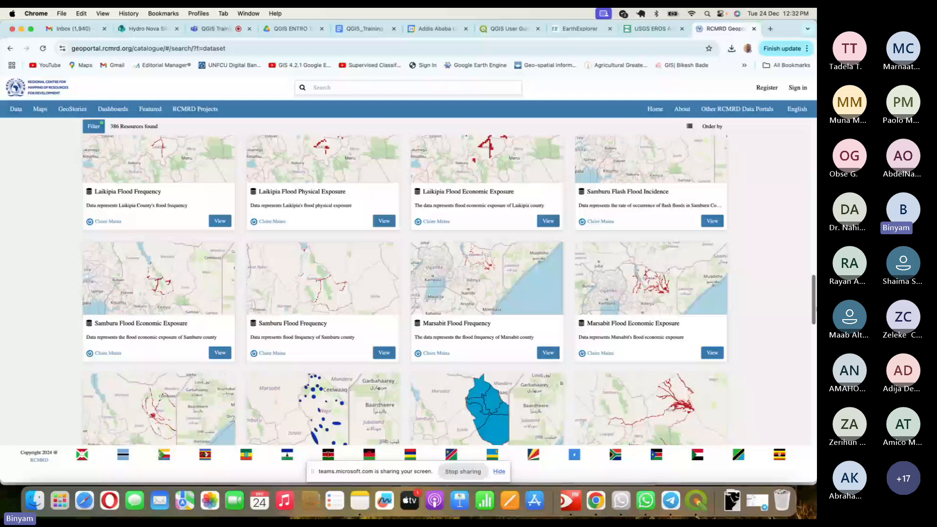
scroll(89, 138, up, 10)
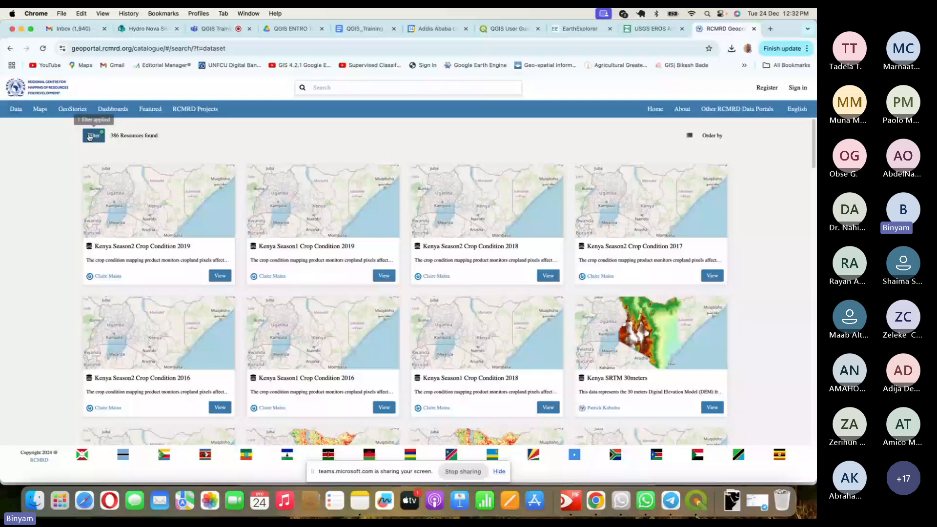
Filter the RCMRD datasets to Vector and Raster, search for Ethiopia and look through the results for land cover data
click(92, 136)
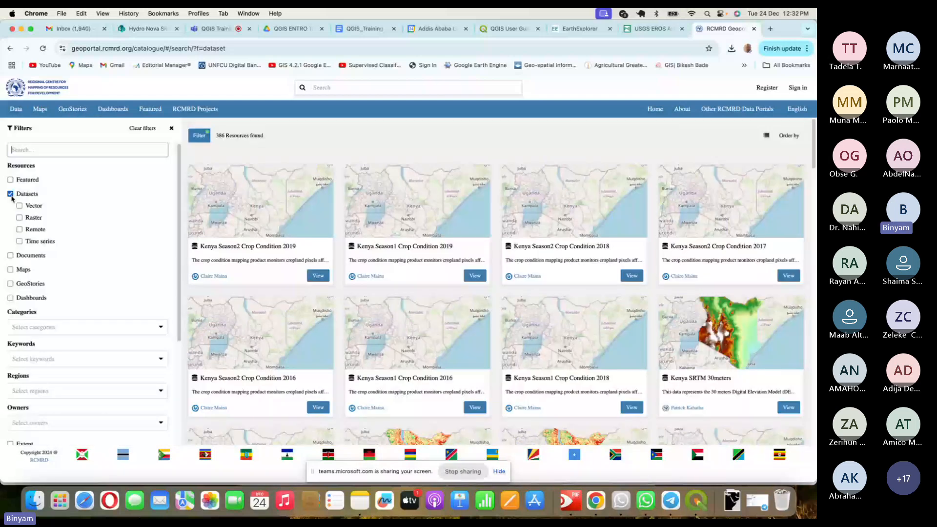
click(19, 205)
click(20, 217)
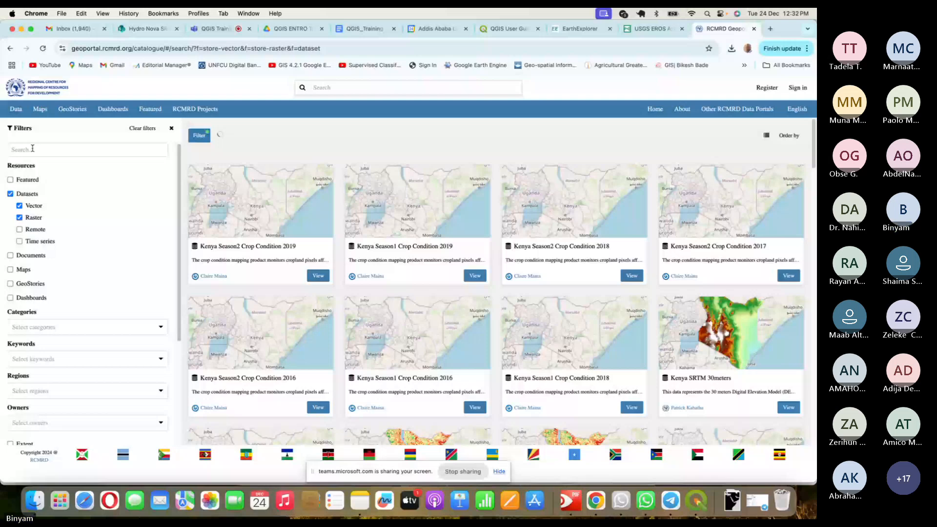
click(32, 148)
text(E)
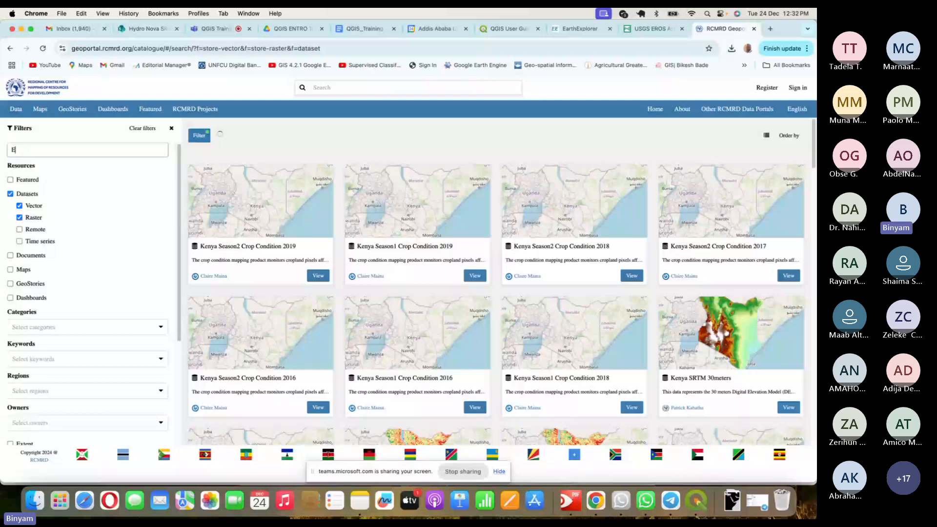
text(thiopia)
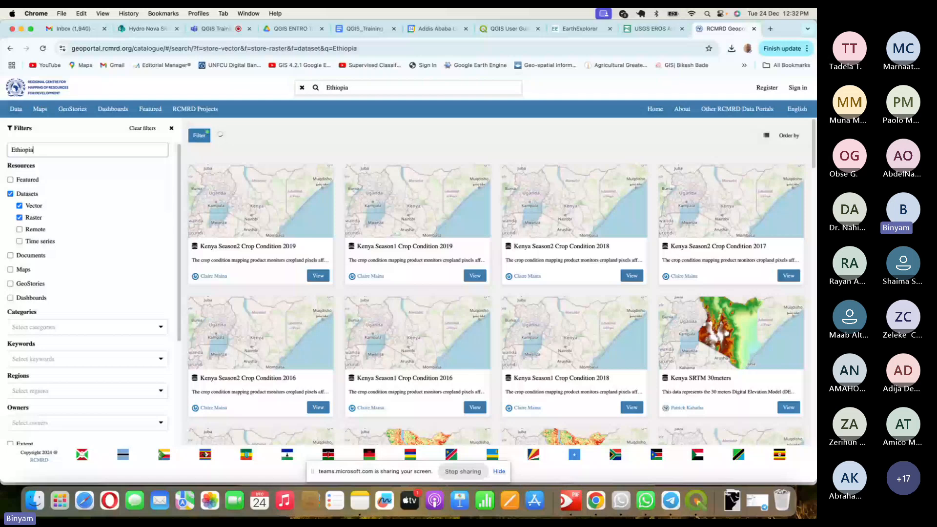
click(105, 390)
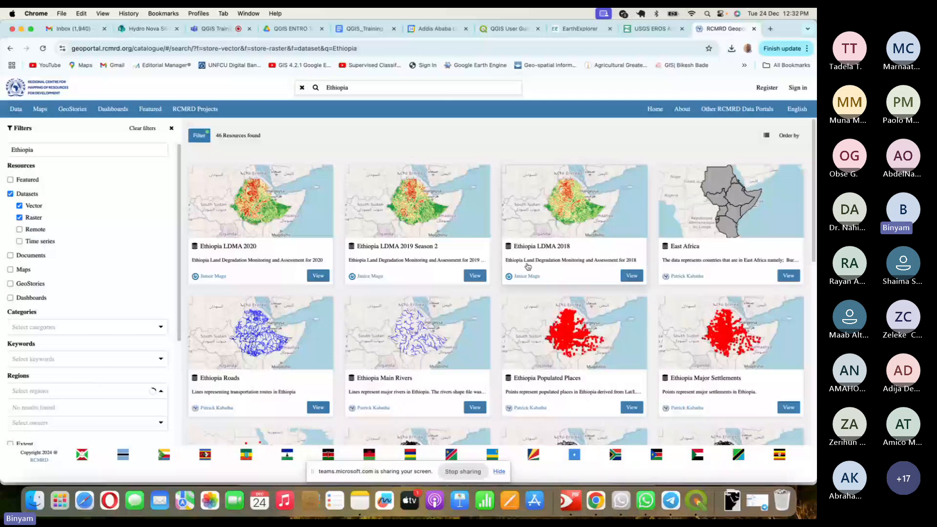
scroll(806, 349, down, 5)
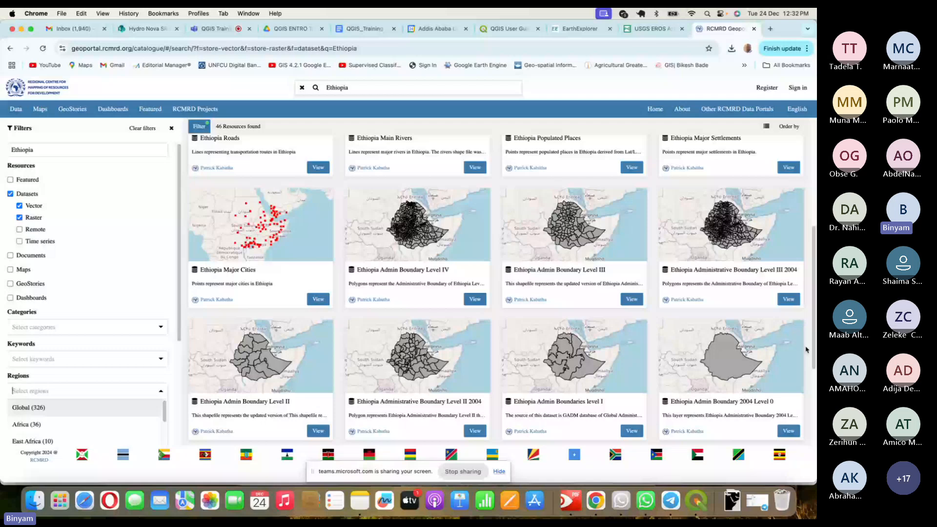
scroll(806, 349, down, 4)
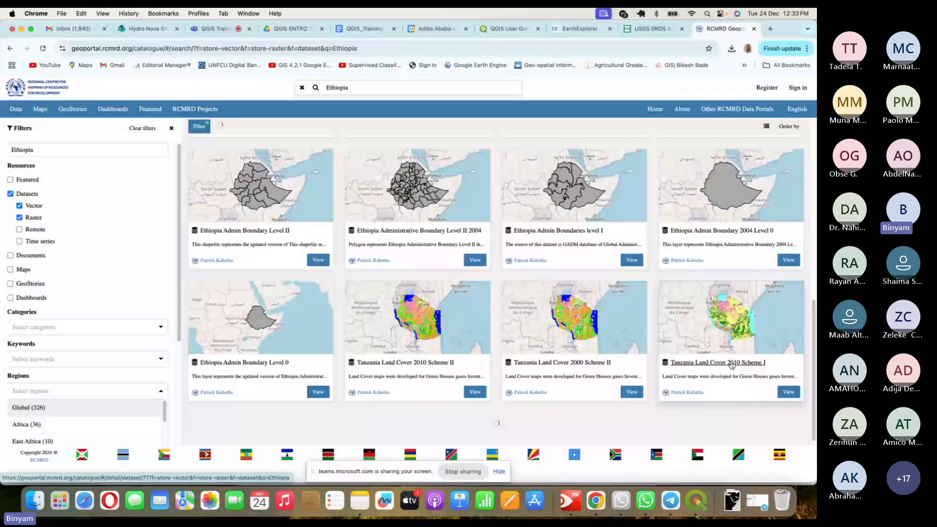
Check the Teams meeting chat for new questions and return to the Module2Raster project in QGIS
click(213, 30)
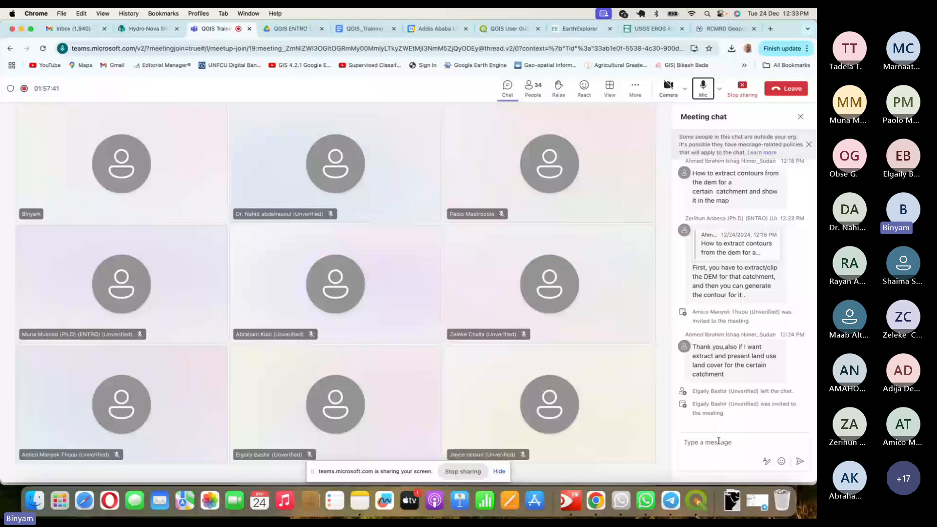
key(super+Tab)
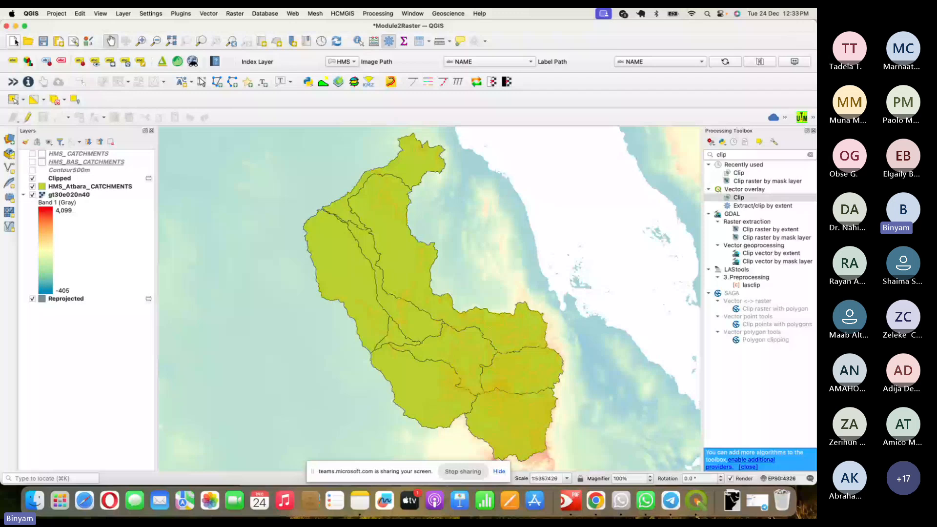
Open the ENTRO_Training.qgz project without saving the current project, and close the Processing Toolbox
click(14, 41)
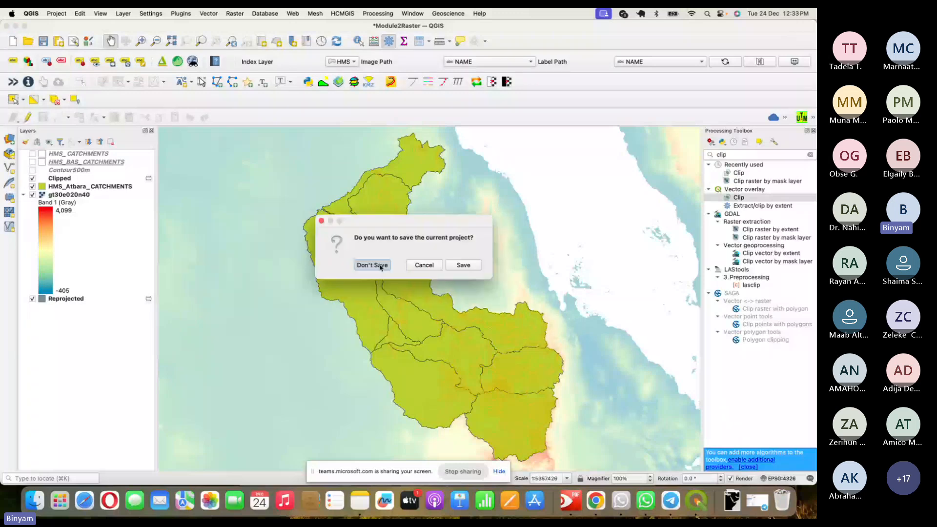
click(373, 265)
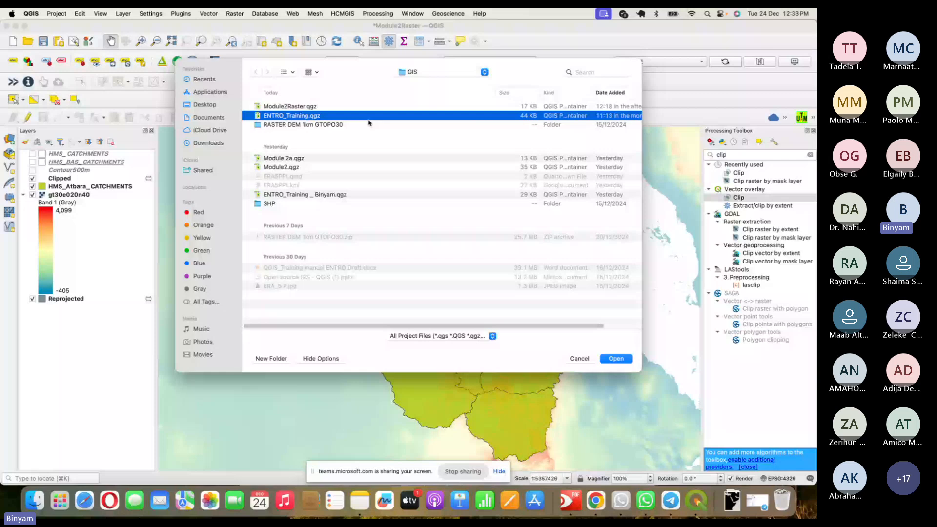
click(613, 358)
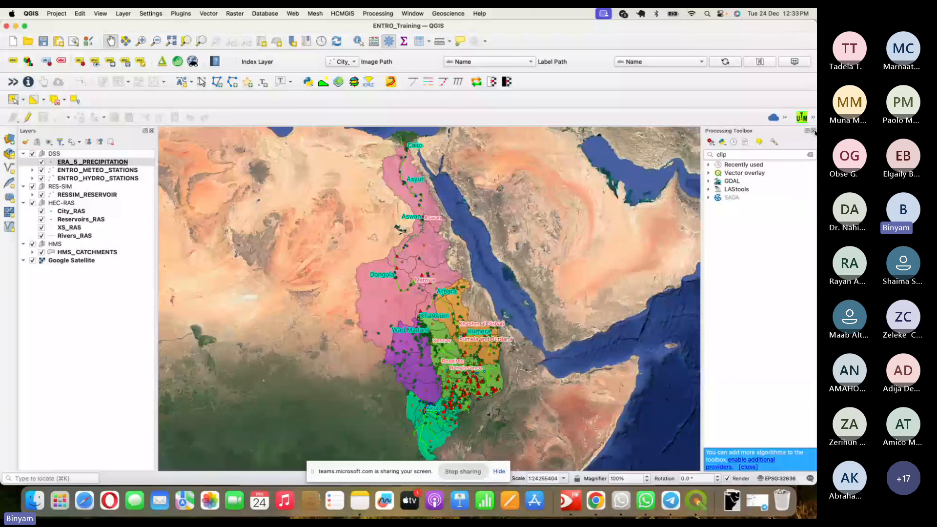
click(813, 131)
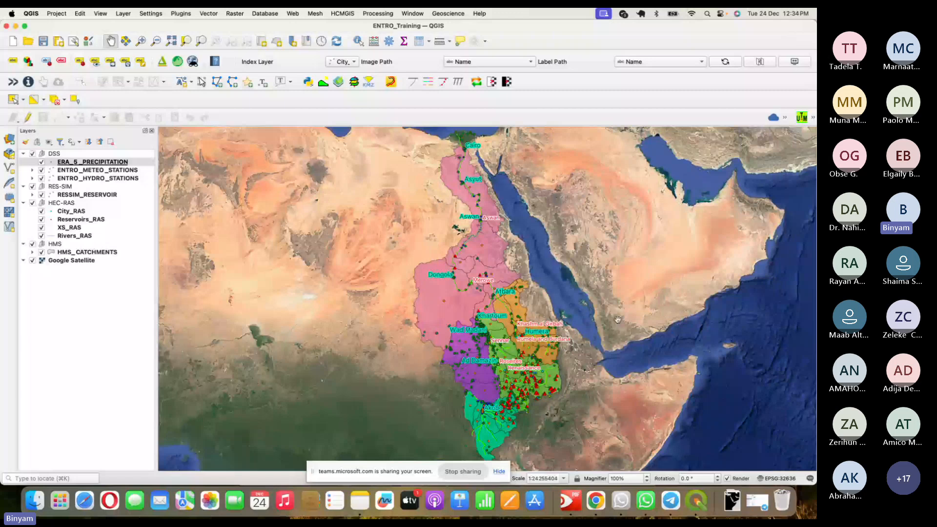
Create a new print layout titled ENTRO1 for the ENTRO_Training project
click(64, 16)
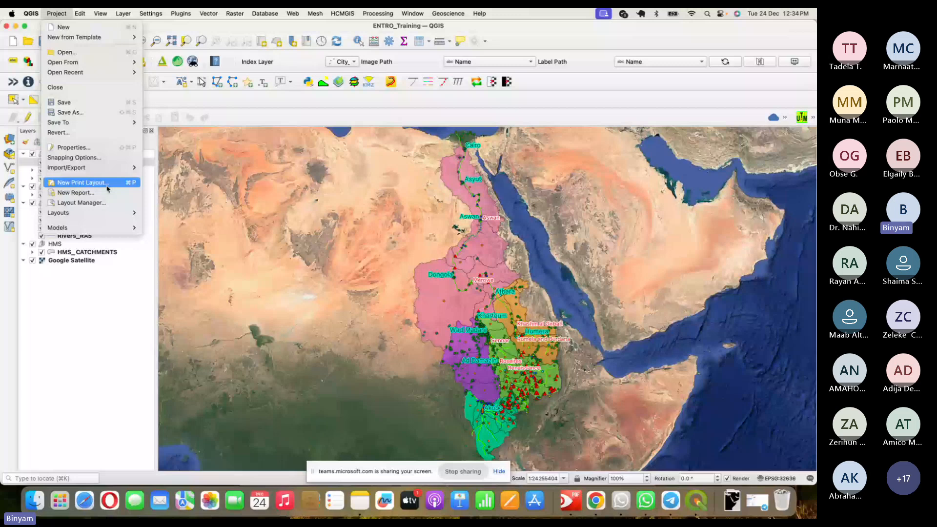
click(107, 184)
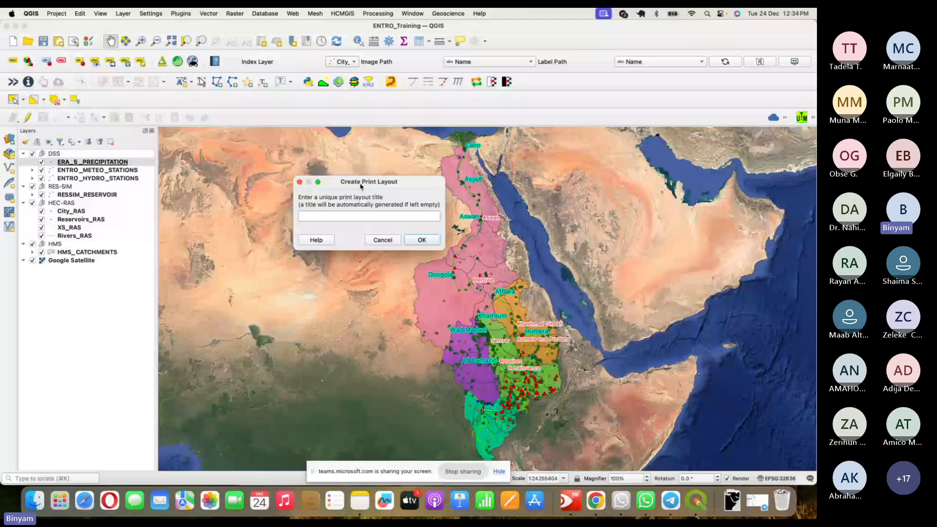
drag(361, 186, 376, 187)
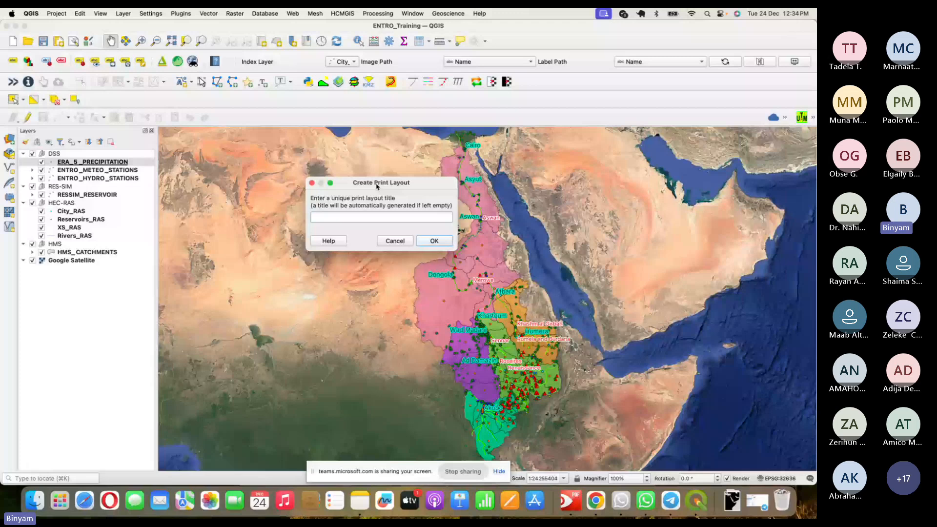
drag(376, 186, 376, 189)
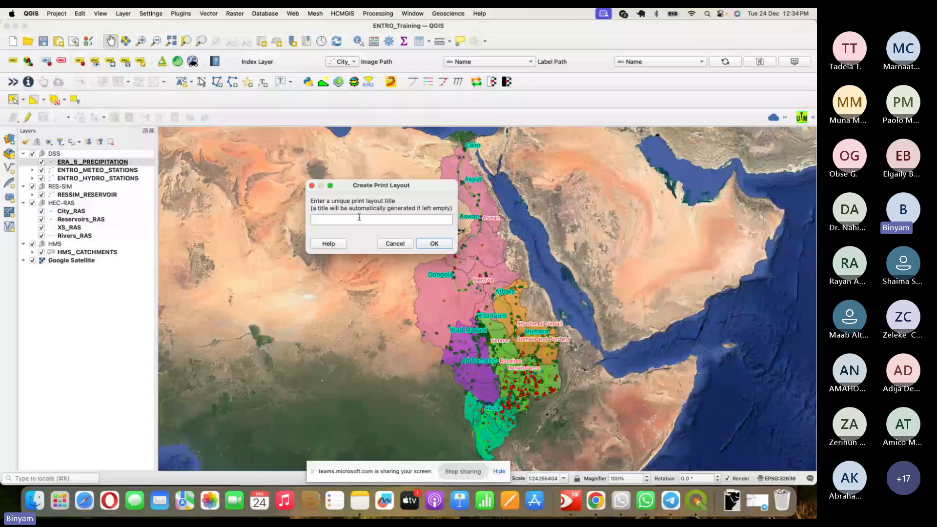
text(ENTRO1)
key(Return)
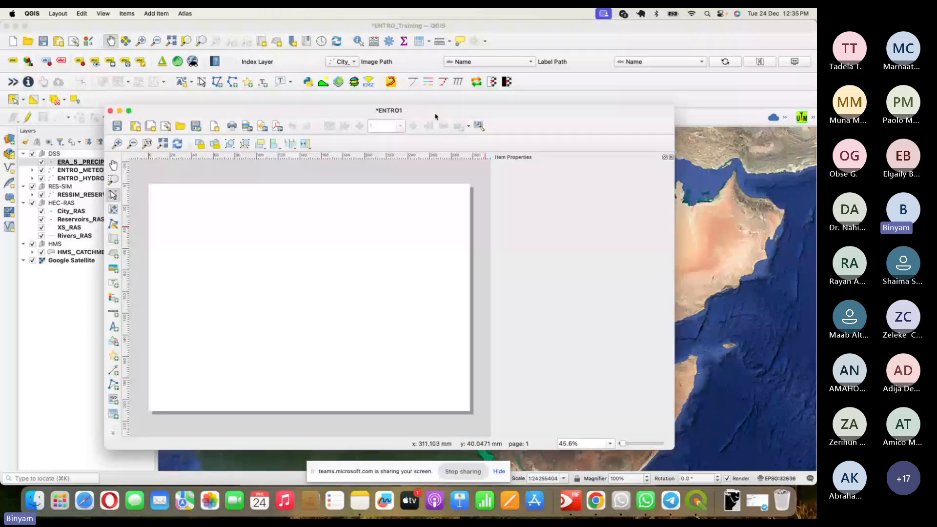
drag(436, 116, 460, 111)
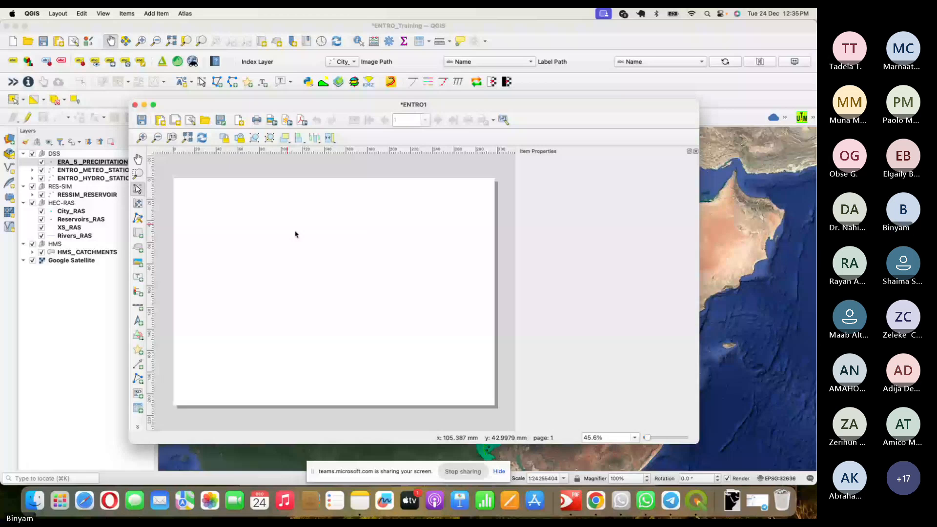
drag(388, 110, 467, 118)
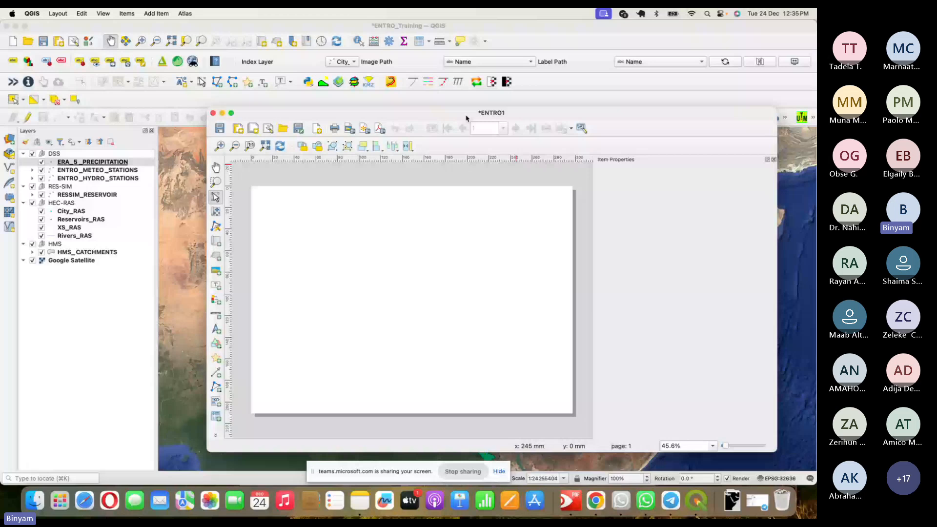
drag(467, 118, 445, 108)
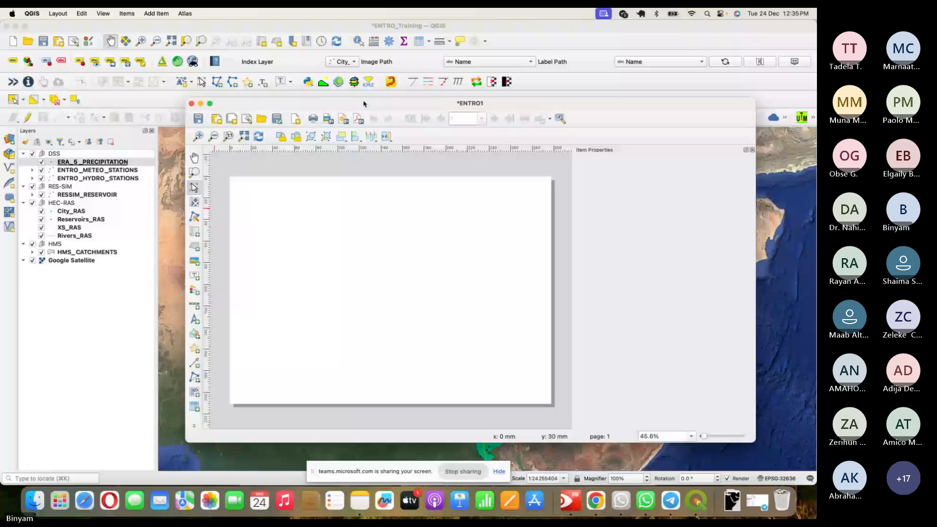
mouse_move(364, 103)
mouse_down()
mouse_move(364, 121)
mouse_move(346, 105)
mouse_up()
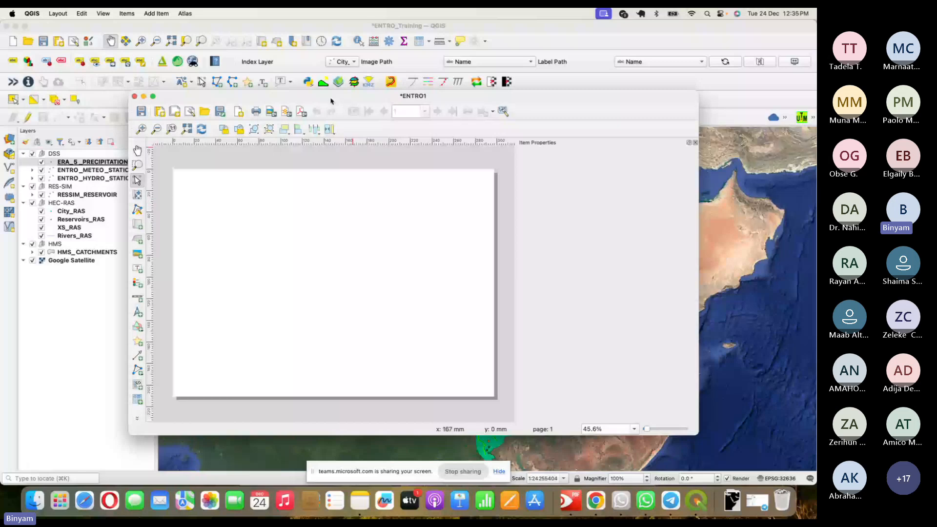
drag(330, 101, 305, 96)
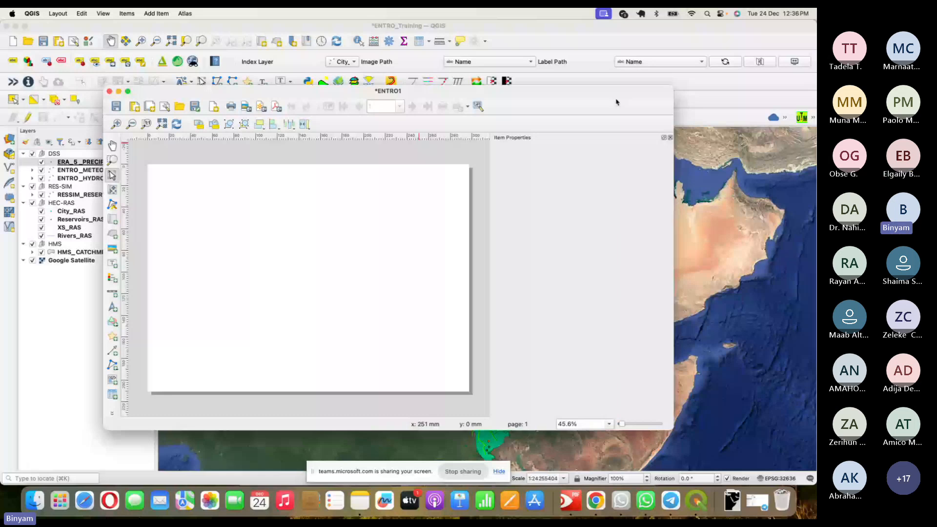
drag(617, 102, 340, 111)
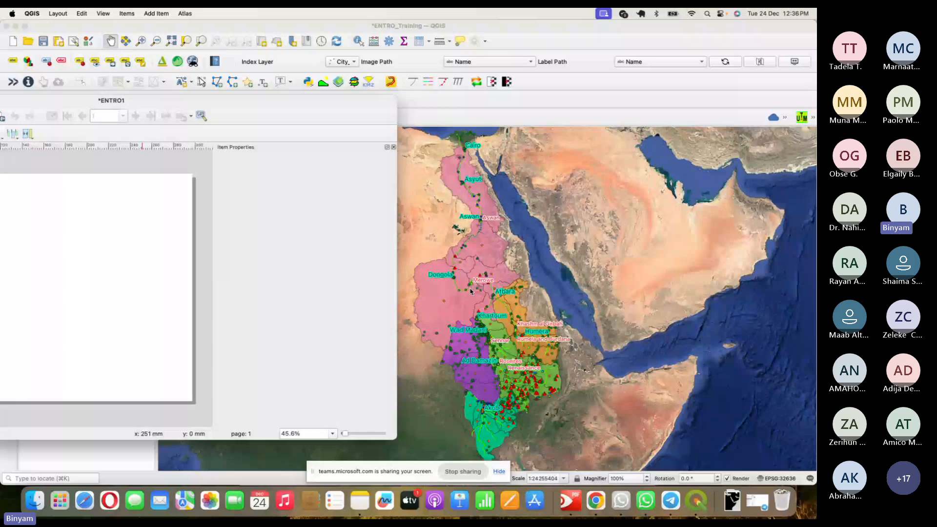
drag(274, 101, 537, 104)
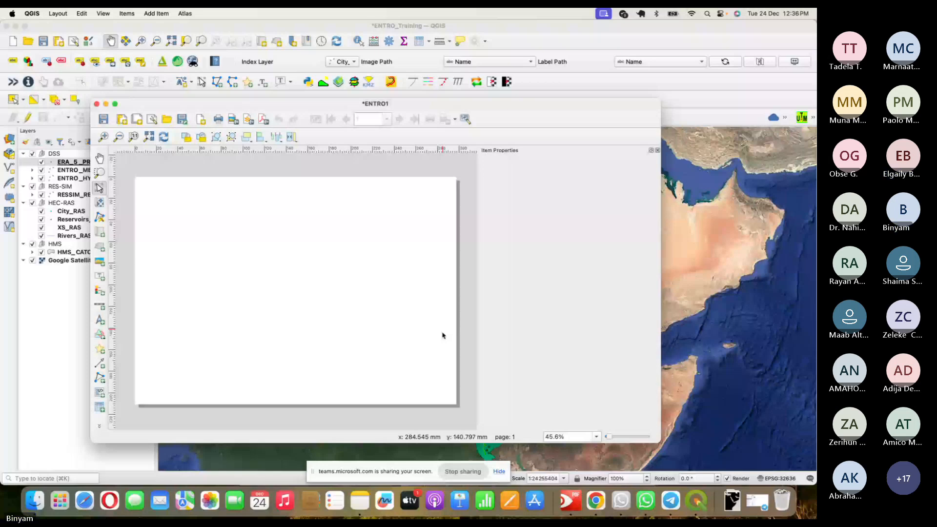
Check the Teams meeting chat, return to the ENTRO1 layout and look at the existing layouts in the Layout Manager
key(super+Tab)
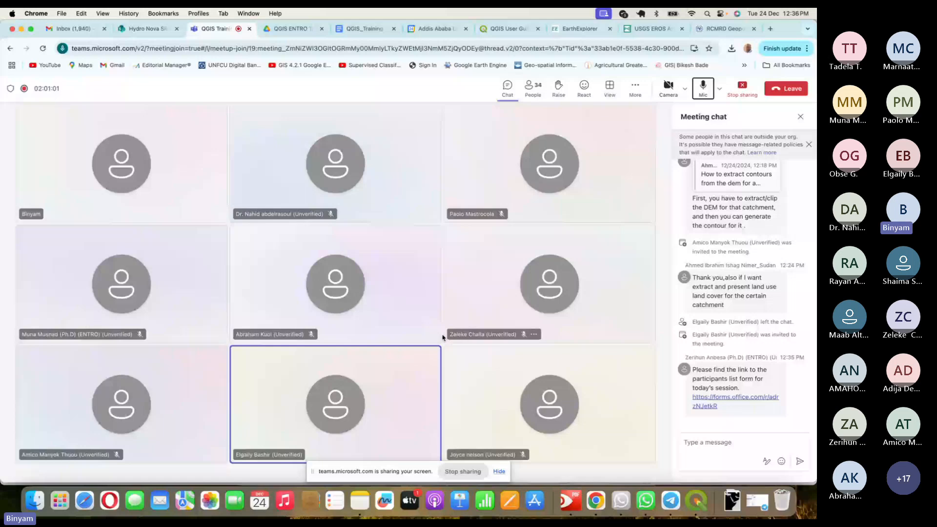
key(super+Tab)
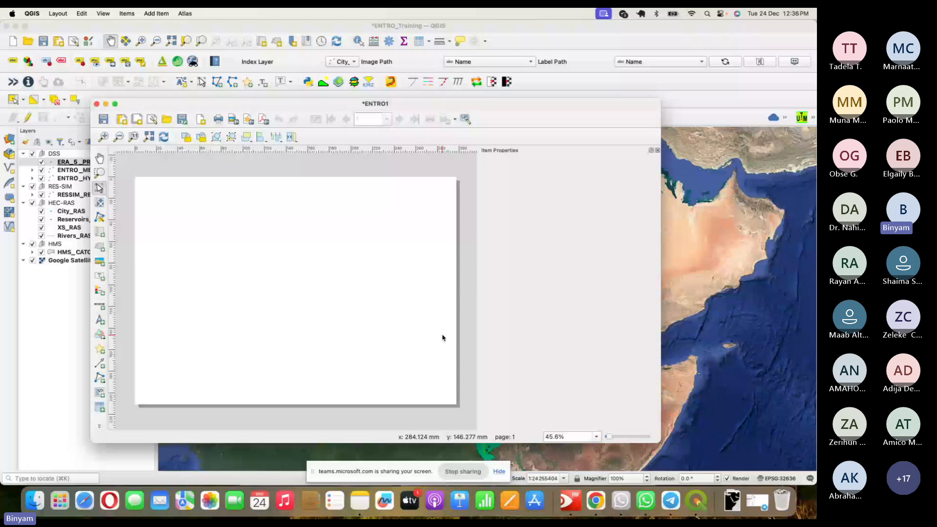
key(super+Tab)
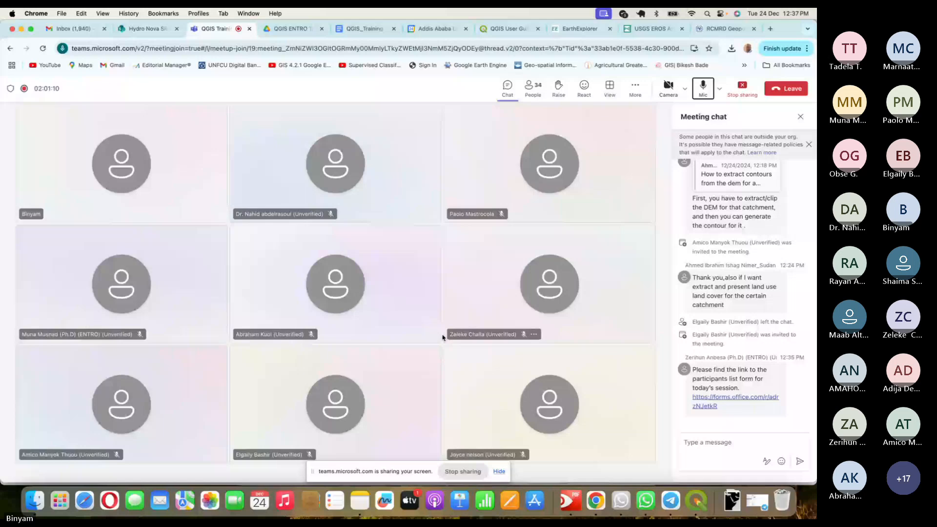
key(super+Tab)
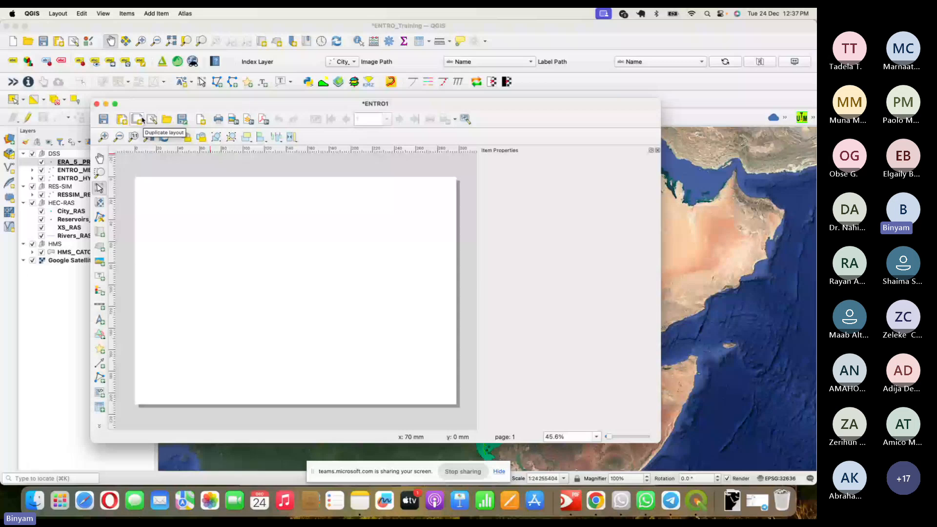
click(151, 119)
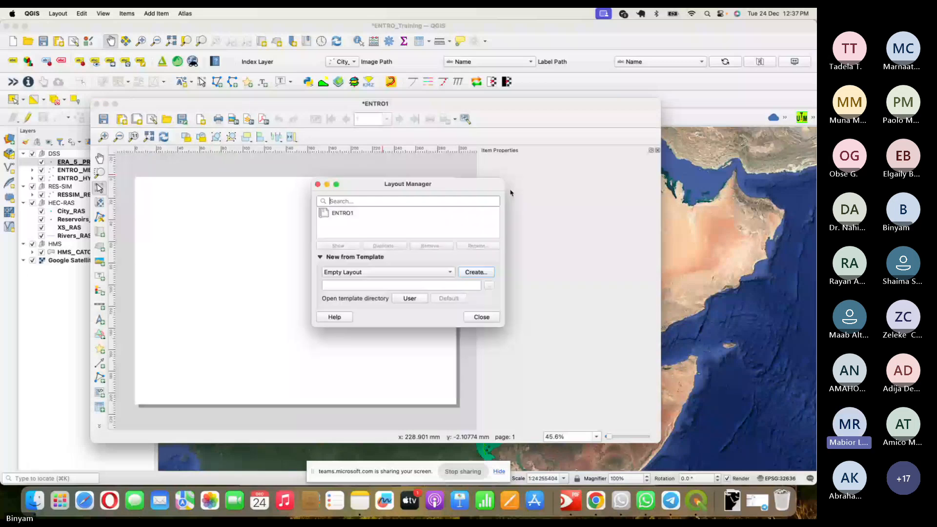
key(Escape)
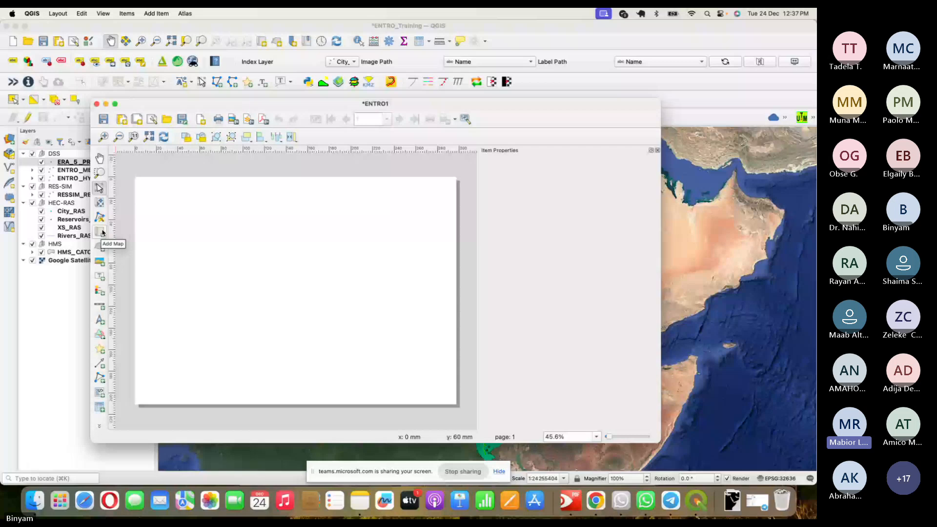
Add a map to the blank ENTRO1 page, covering most of it and leaving a wider free margin on the right side
drag(569, 110, 292, 117)
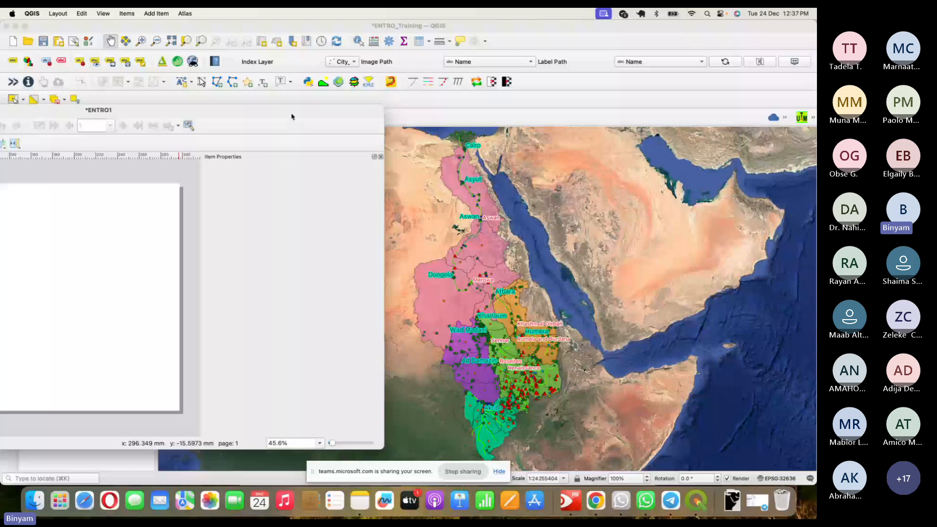
drag(292, 117, 602, 126)
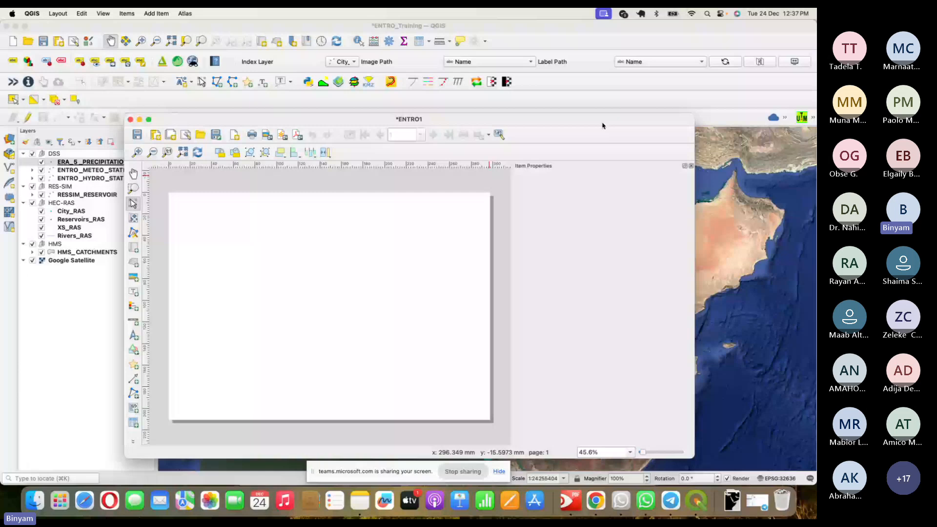
click(136, 251)
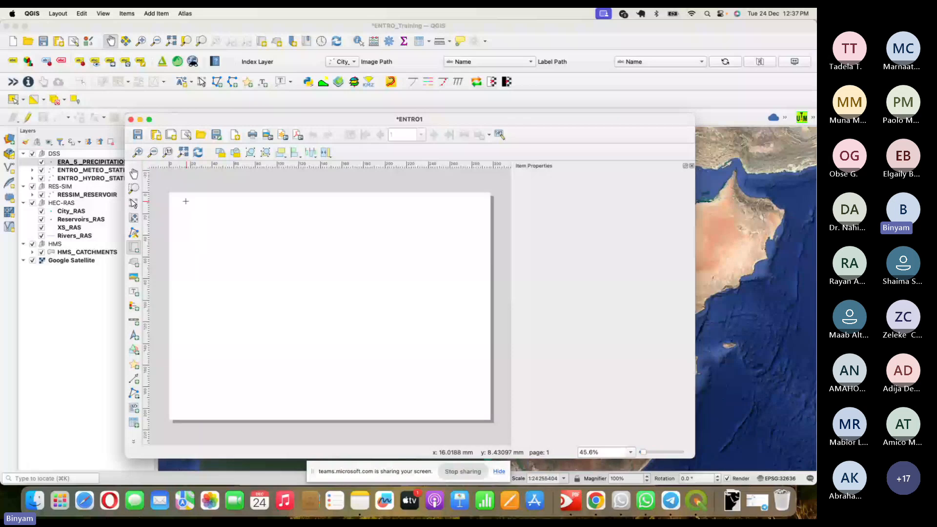
drag(187, 202, 455, 405)
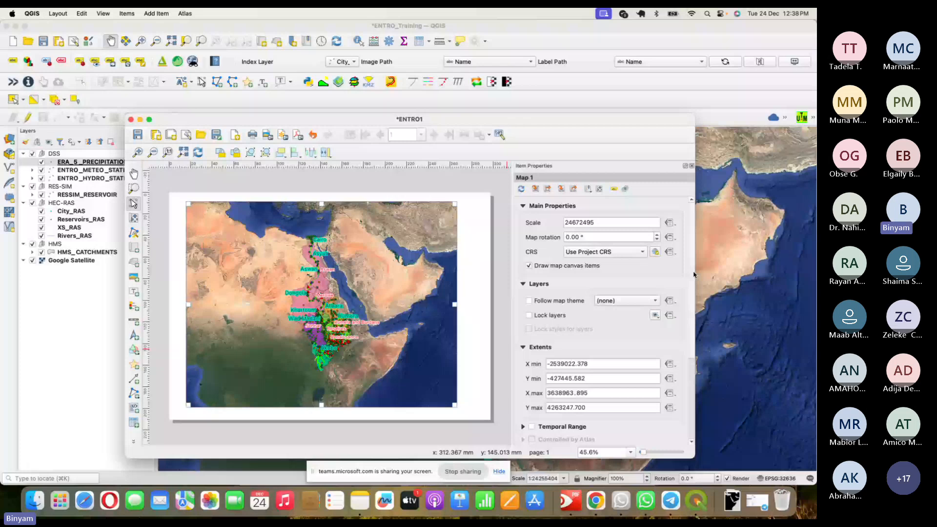
Look through the map's item properties, including its main properties, layers, extents and overviews settings
scroll(691, 355, down, 5)
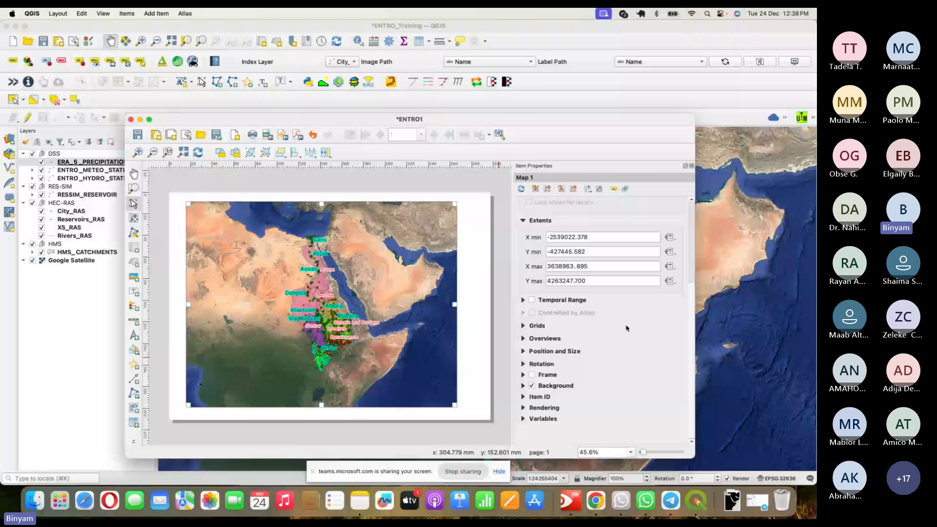
click(523, 220)
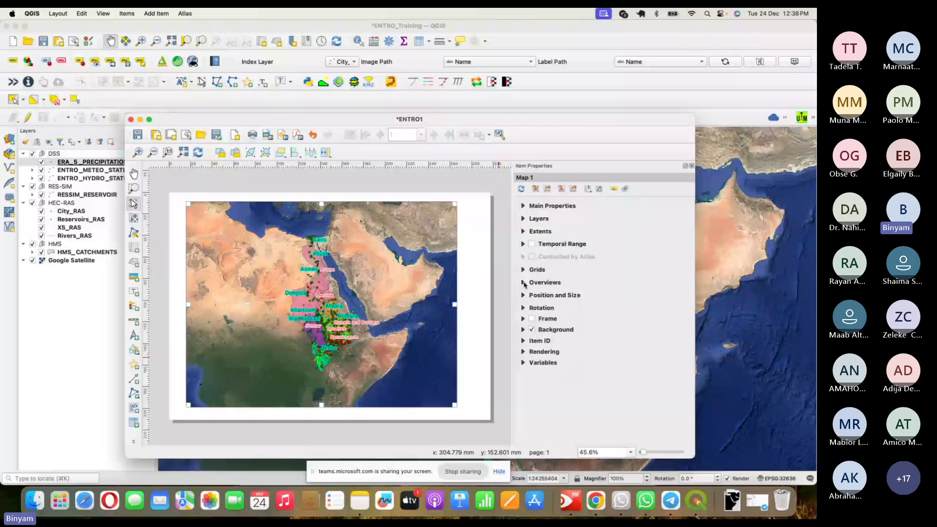
click(524, 282)
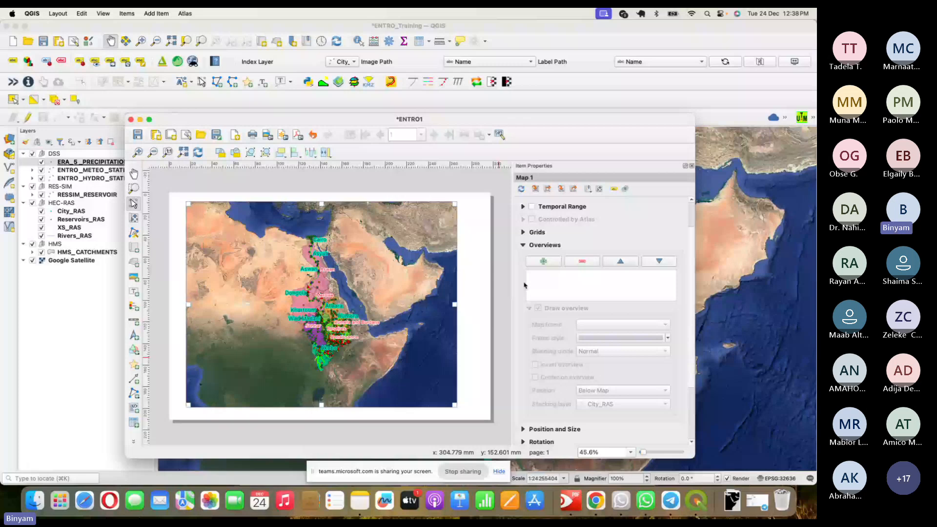
click(524, 284)
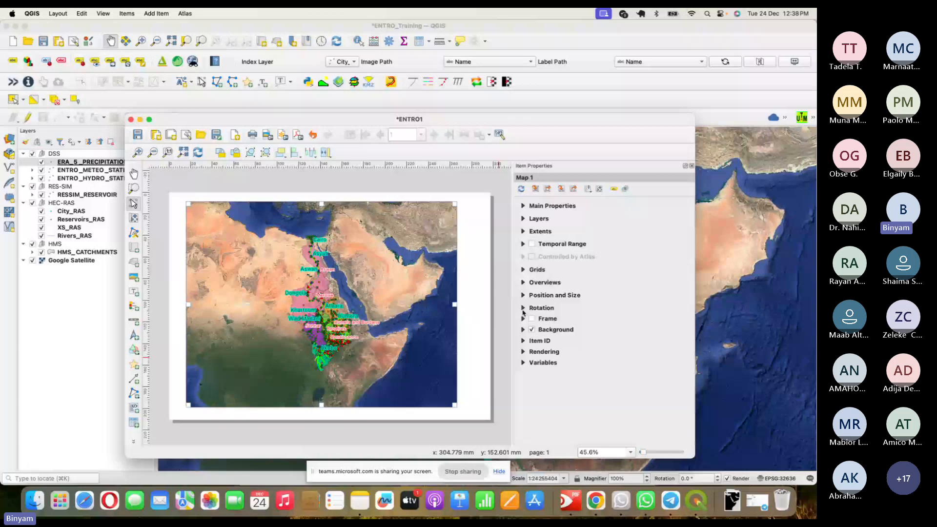
click(523, 206)
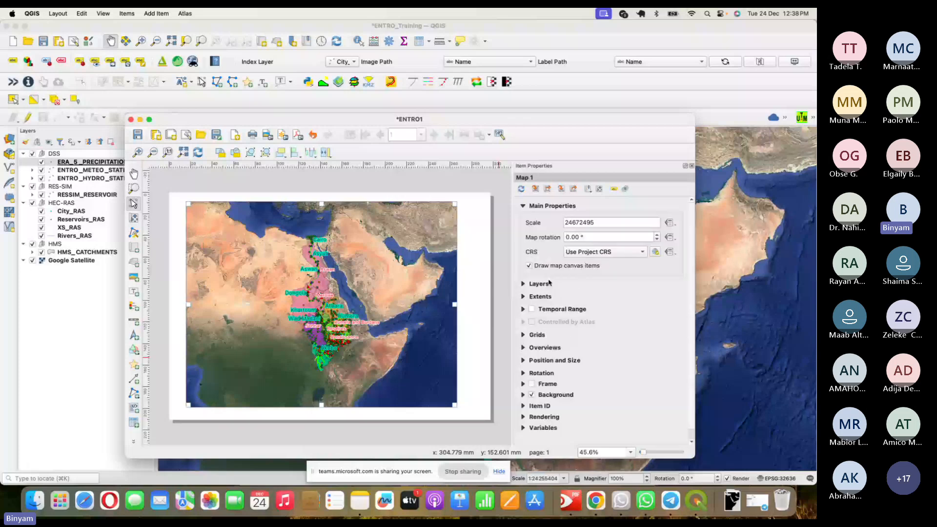
click(523, 284)
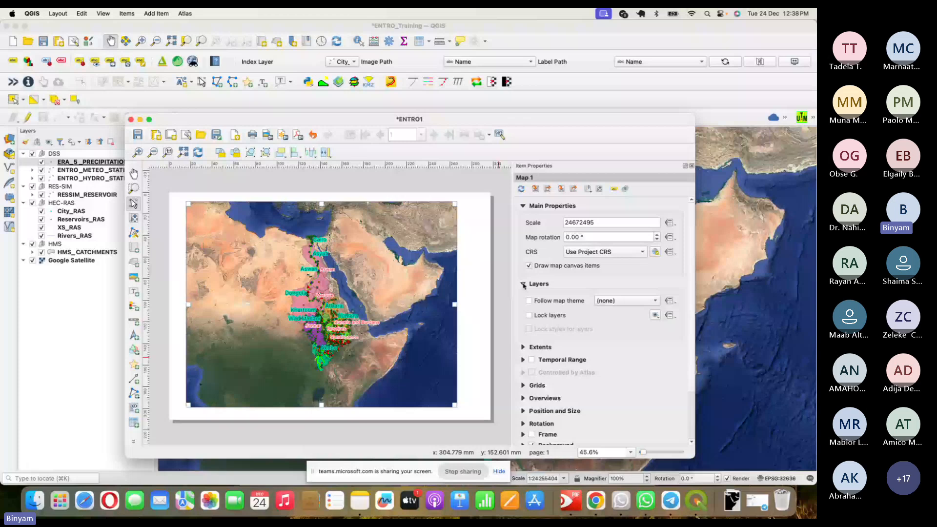
click(523, 347)
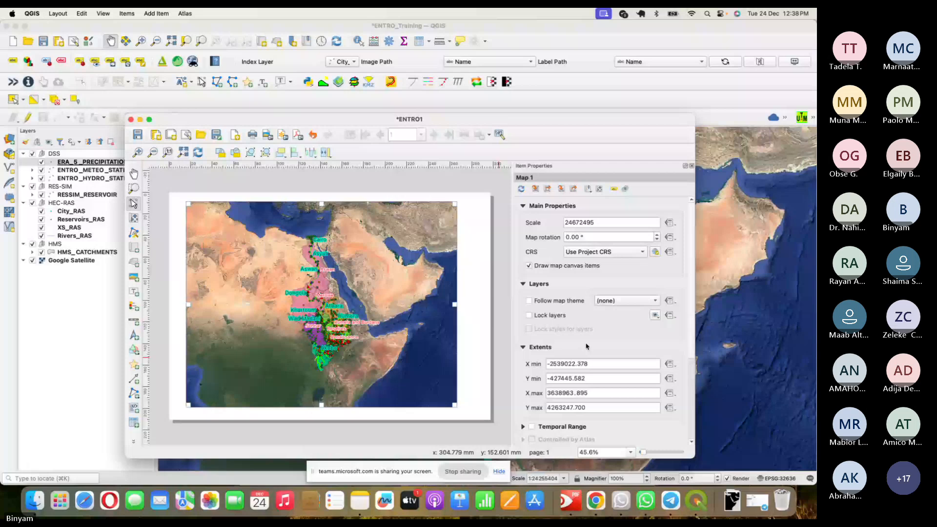
alt+click(523, 205)
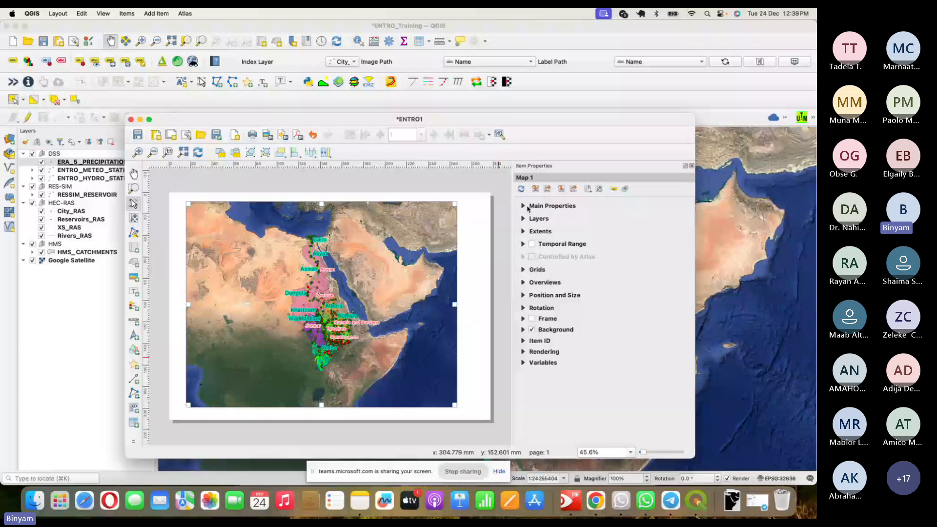
click(524, 206)
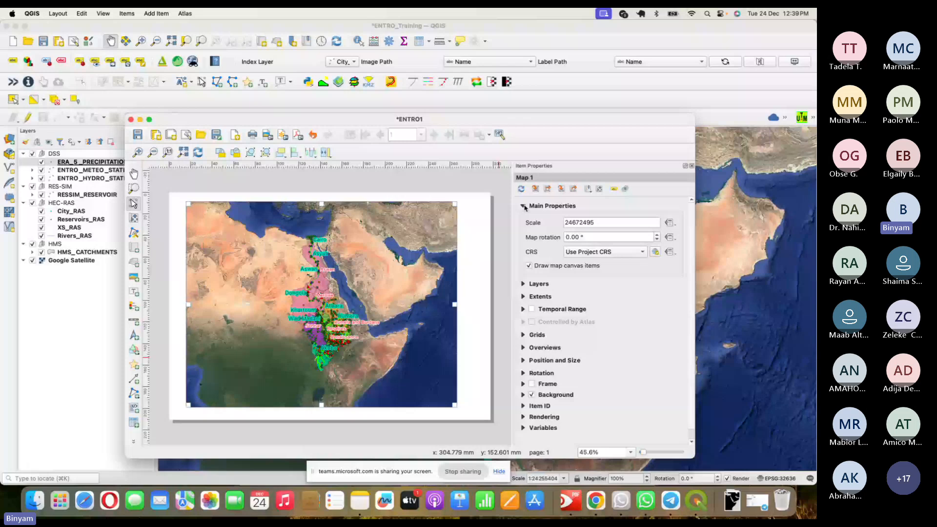
Set the map's scale to 20000000 and then change it to 18000000
click(609, 223)
double_click(610, 223)
text(20000000)
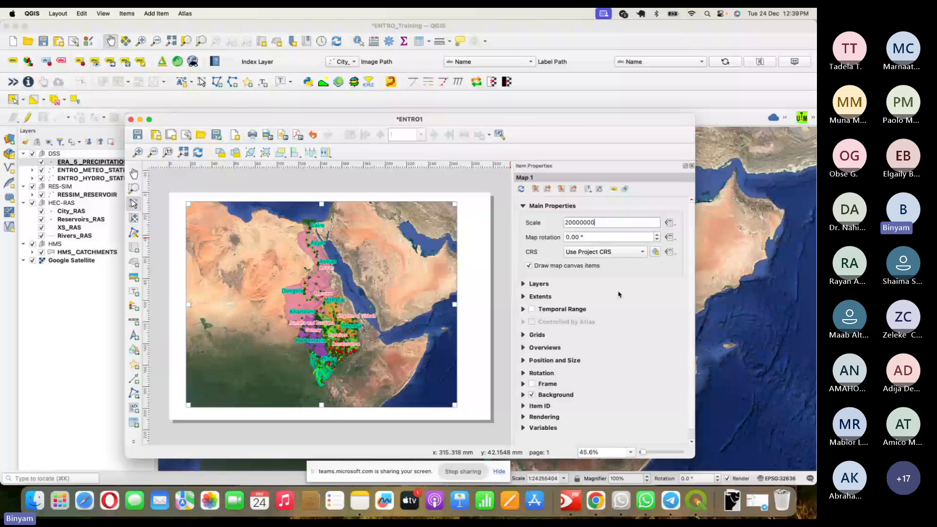
double_click(579, 224)
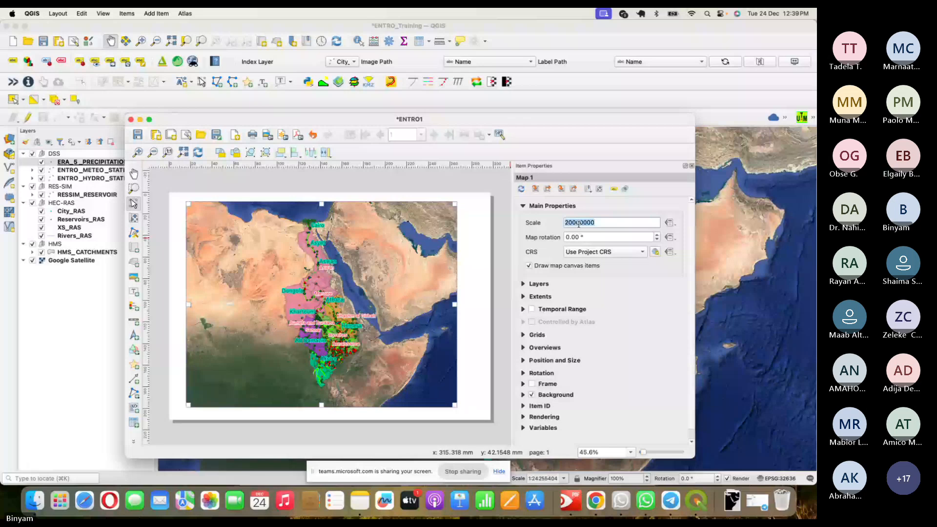
text(18000000)
key(Return)
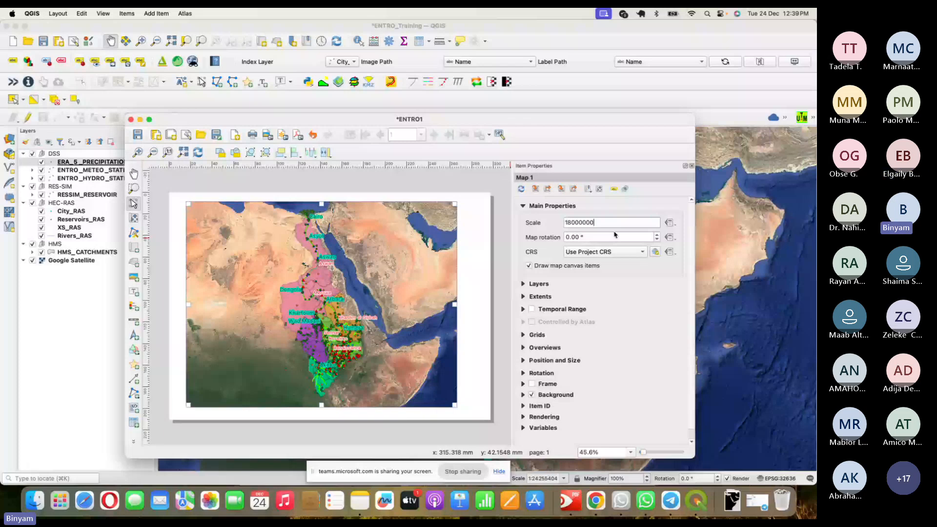
Resize the map so it spans the page width with narrow side margins, and set its scale to 18000000
click(455, 306)
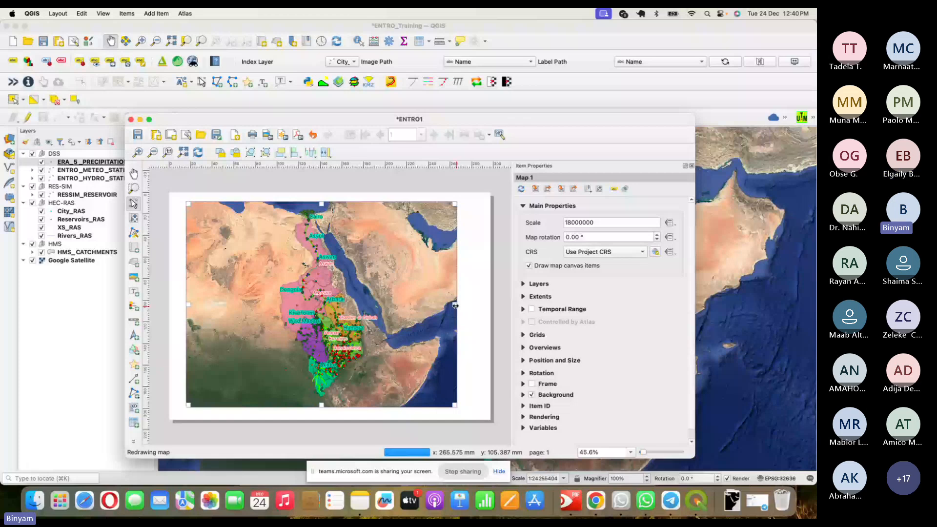
drag(454, 305, 401, 306)
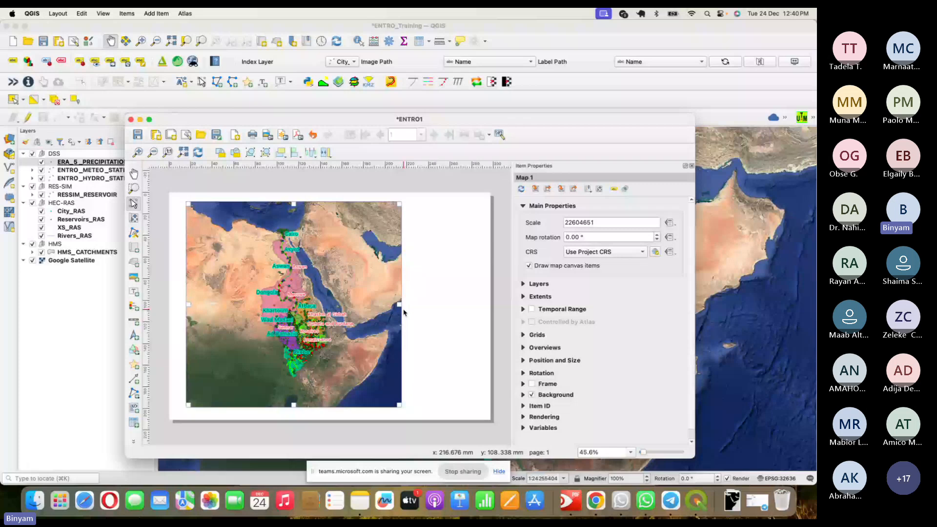
drag(404, 312, 455, 312)
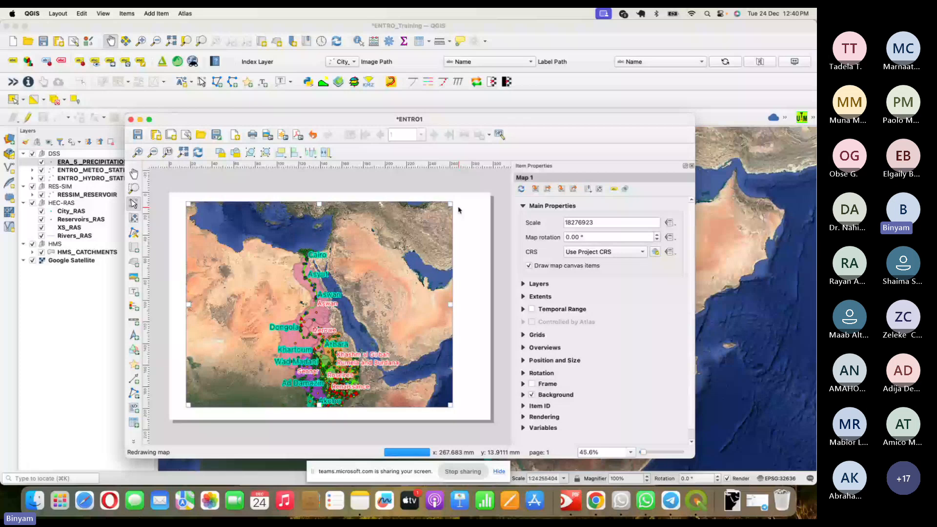
drag(450, 204, 468, 206)
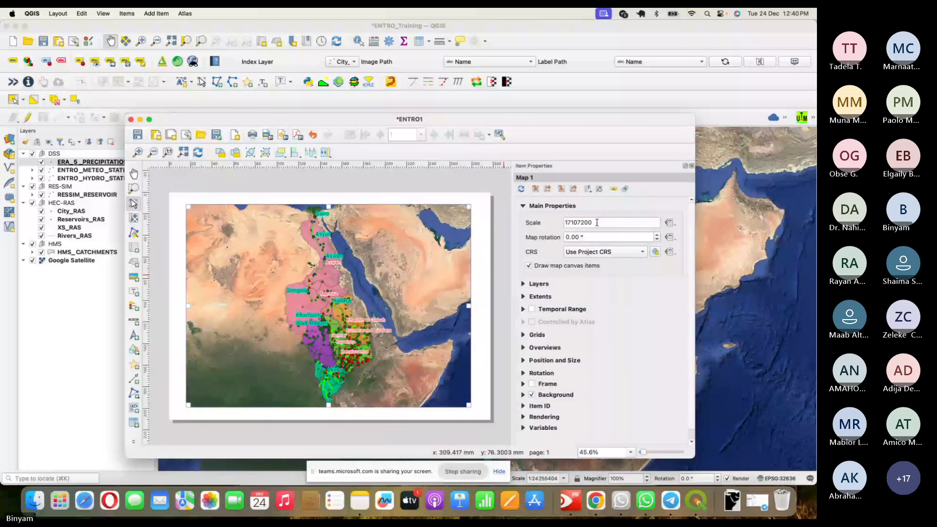
drag(597, 222, 569, 221)
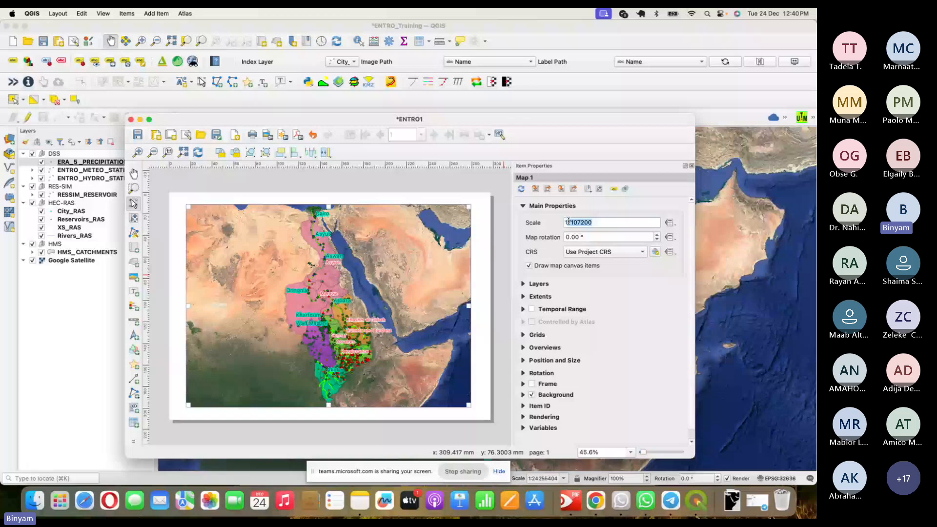
text(18000000)
key(Return)
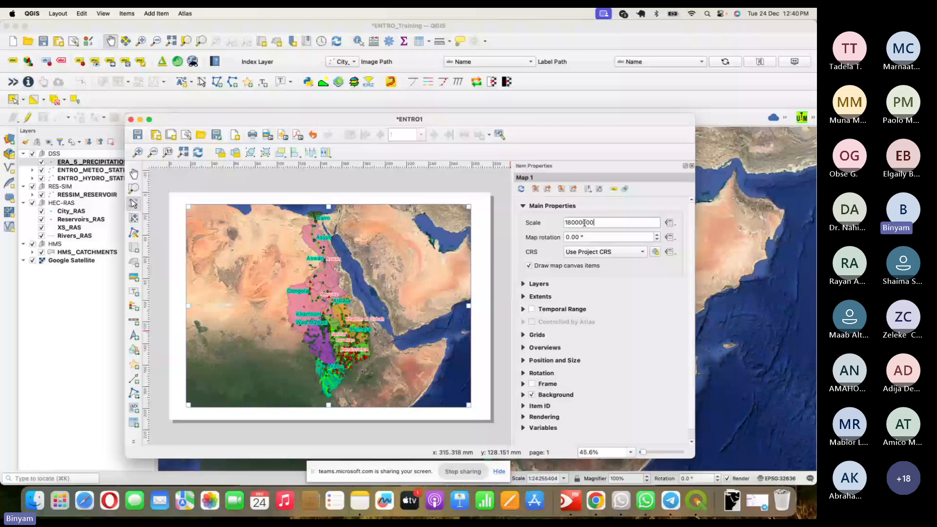
Compare the item properties of the page and the map, and set the page size to A0
click(173, 239)
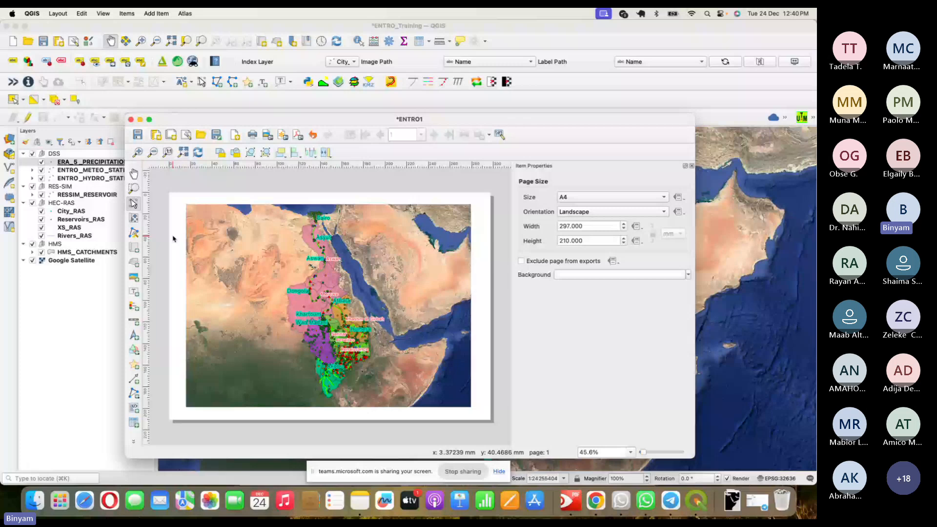
click(238, 237)
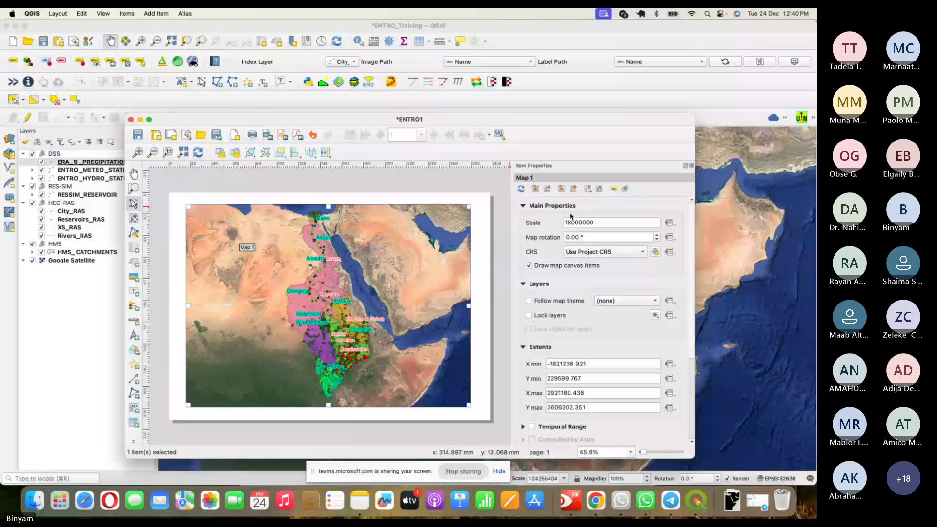
click(479, 268)
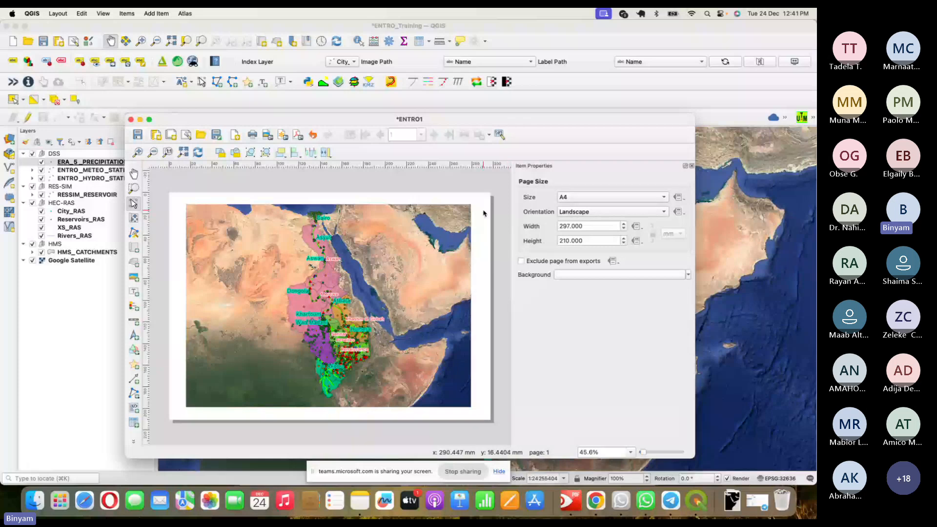
click(418, 259)
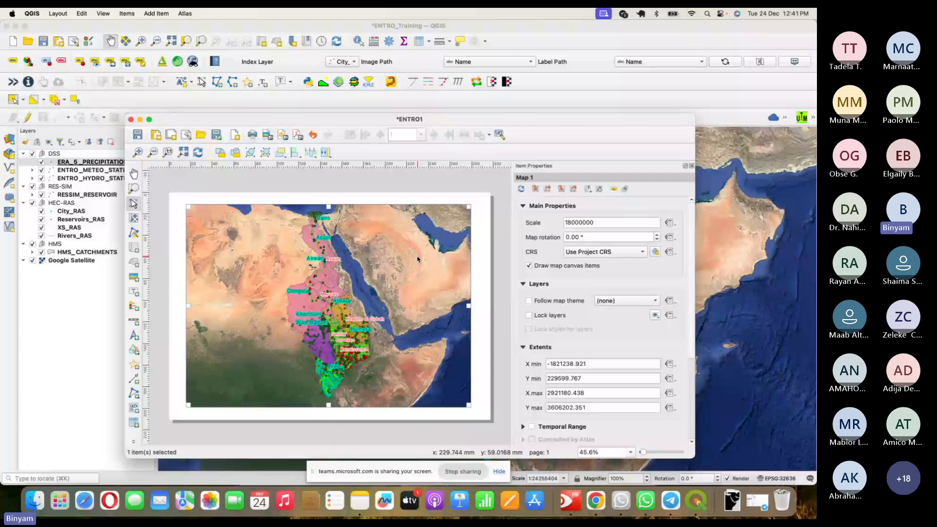
click(483, 247)
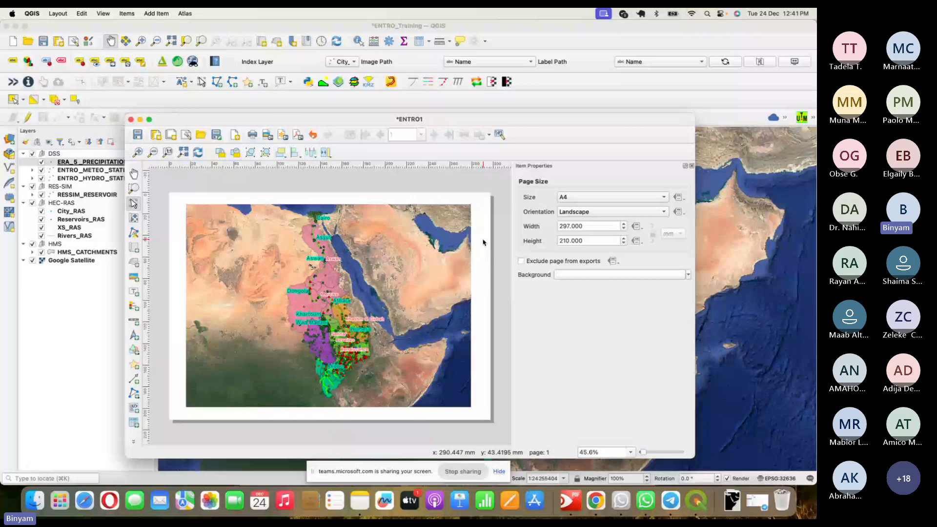
click(581, 198)
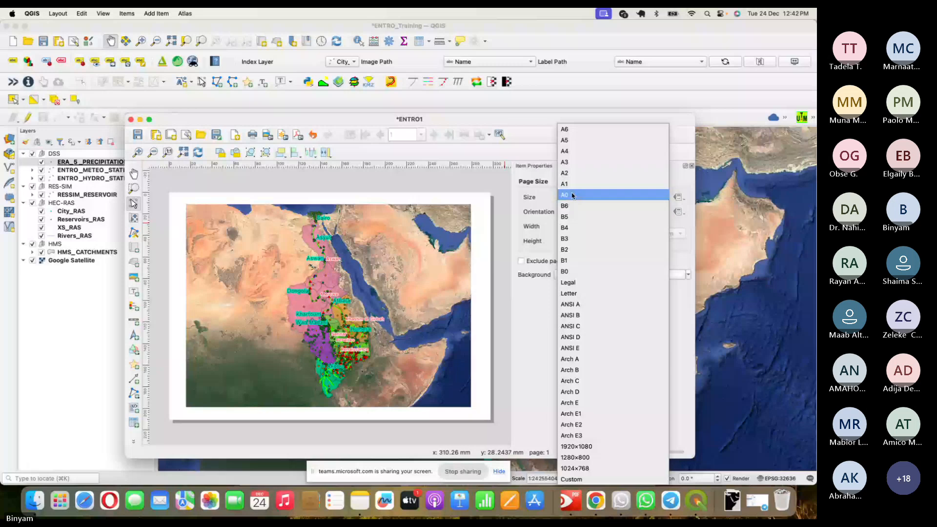
click(573, 196)
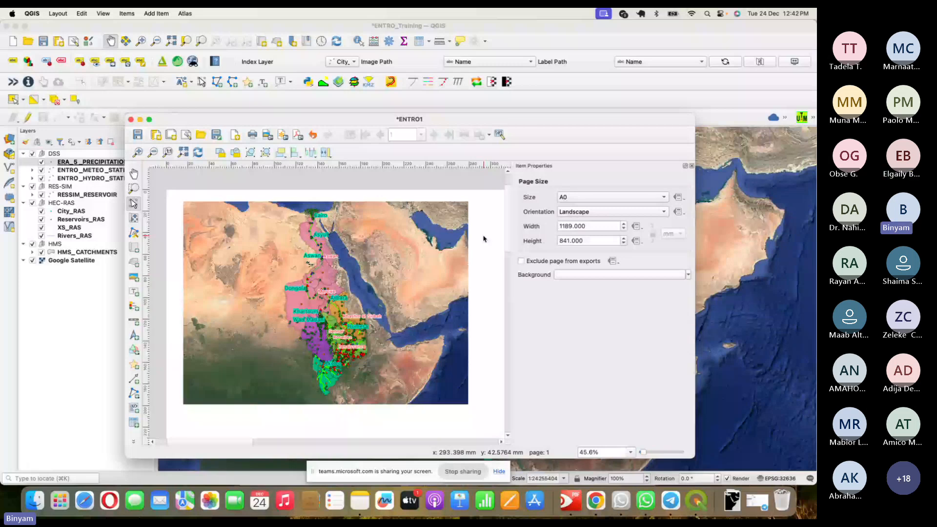
Return from the Teams meeting to the ENTRO1 layout and set the page size to A3
key(Down)
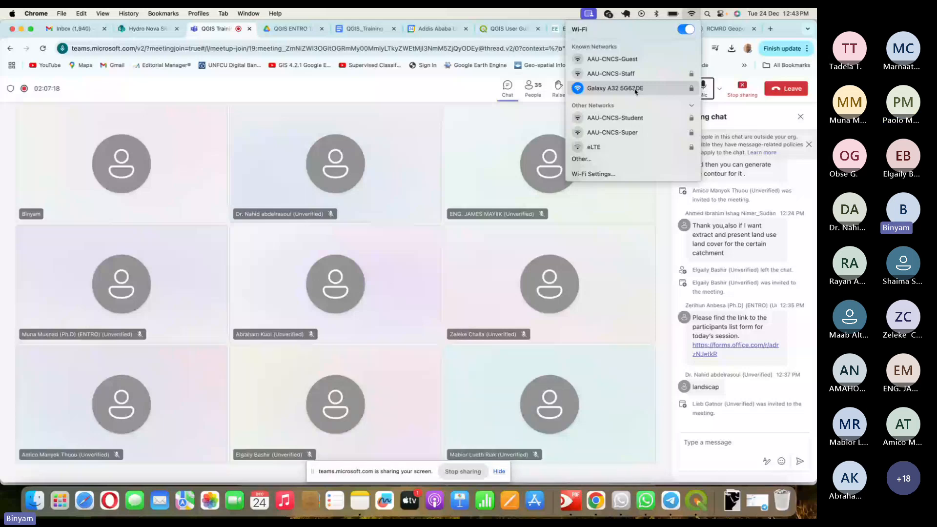
click(463, 88)
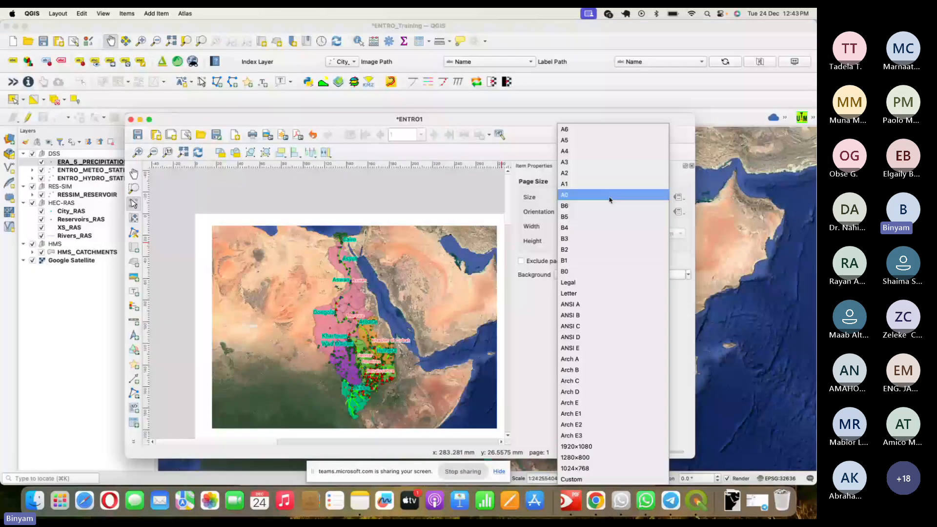
click(596, 163)
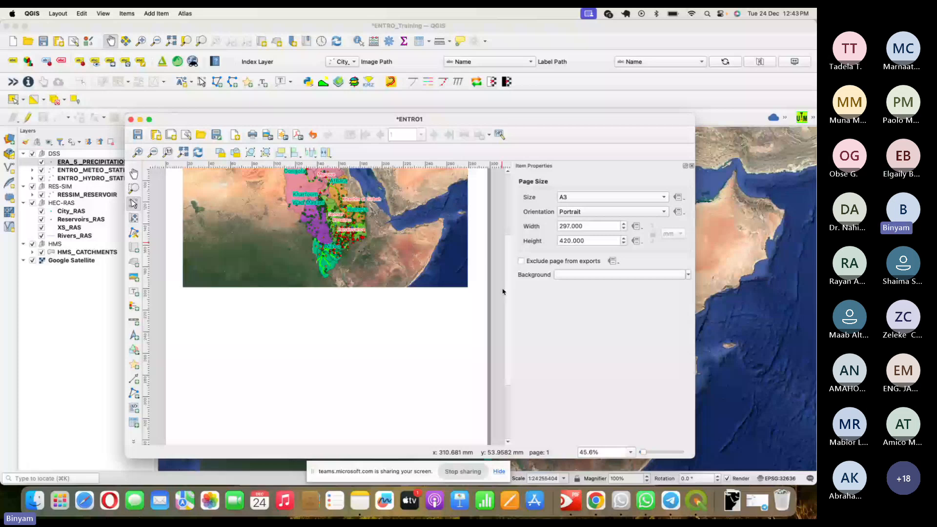
Extend the map's lower edge to near the bottom of the A3 page, making the map about 400 mm high
click(325, 280)
drag(325, 287, 330, 433)
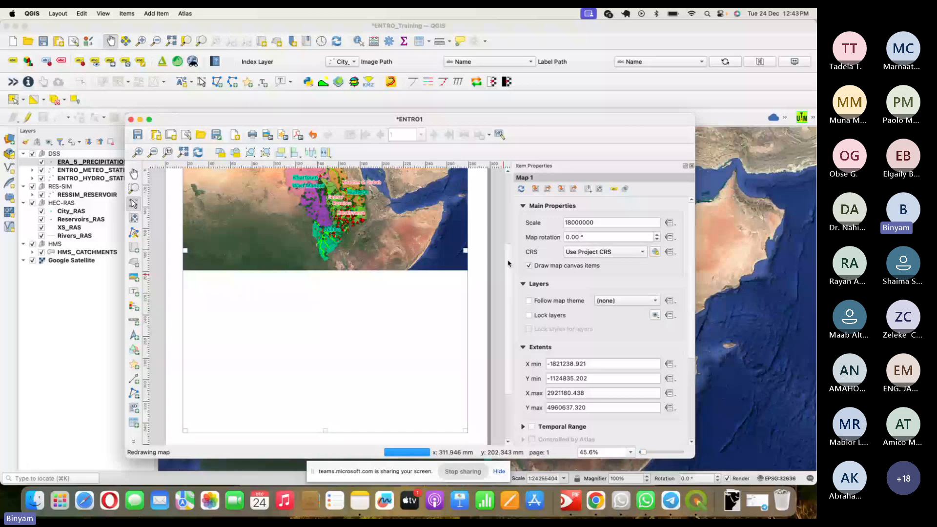
scroll(507, 263, down, 1)
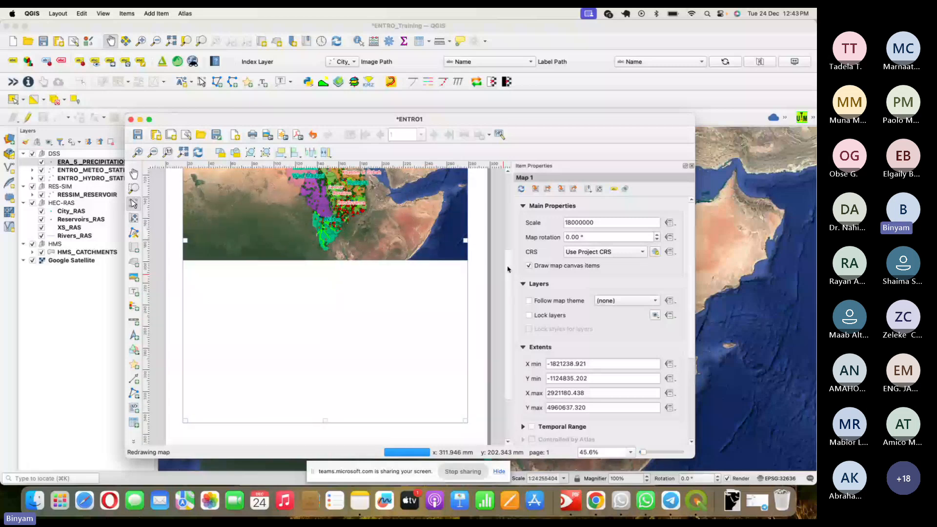
scroll(507, 269, down, 7)
drag(325, 420, 324, 413)
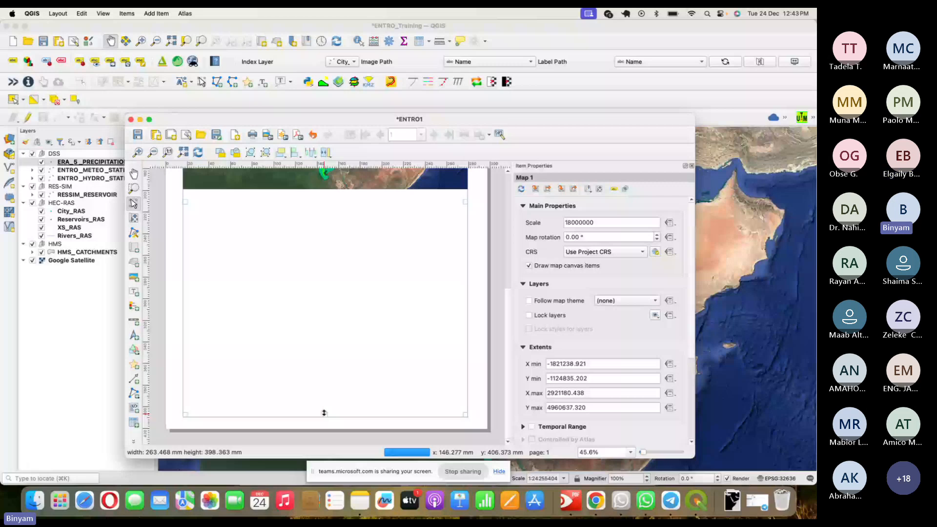
Examine how the enlarged map covers the A3 page from its upper to its lower edge
click(478, 293)
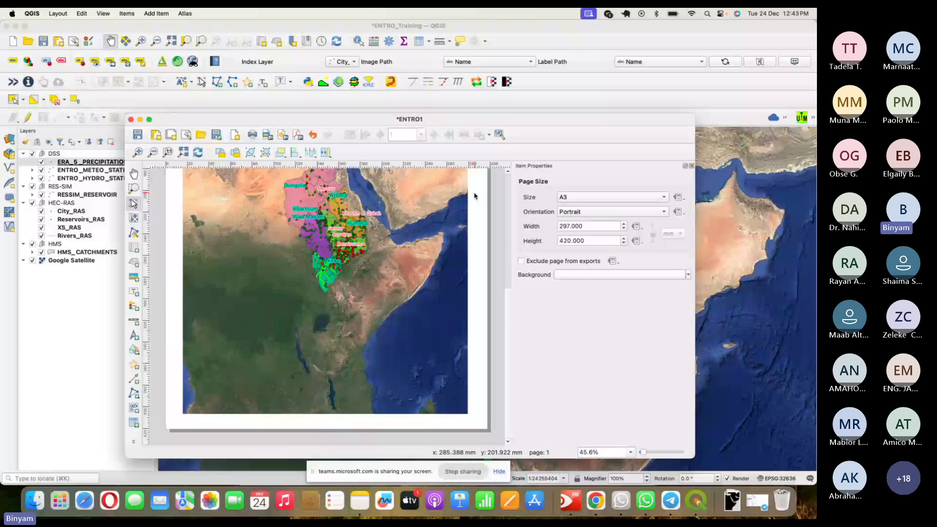
click(427, 227)
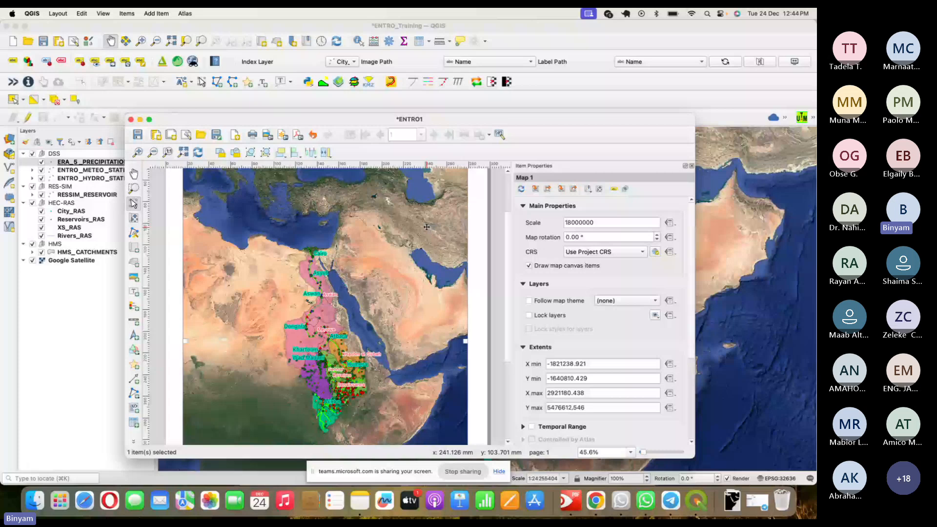
drag(509, 257, 498, 228)
scroll(499, 228, down, 5)
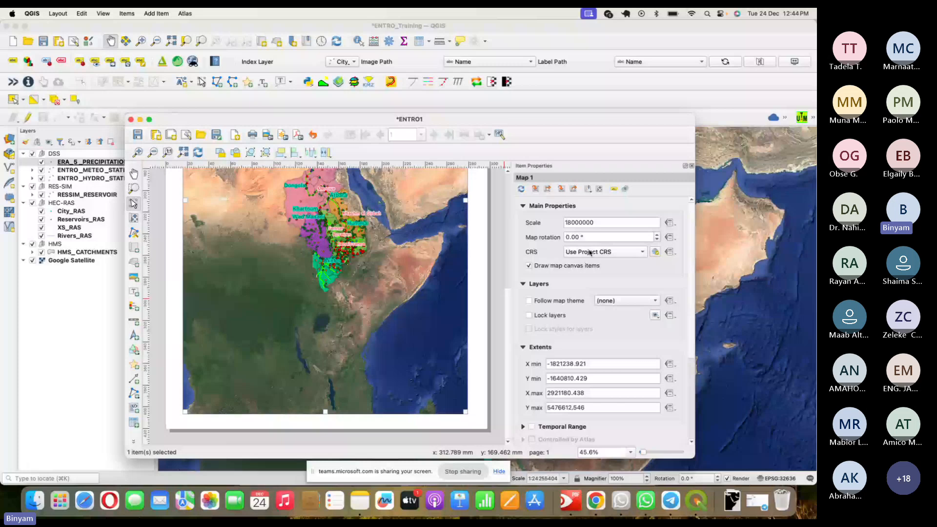
scroll(507, 236, up, 5)
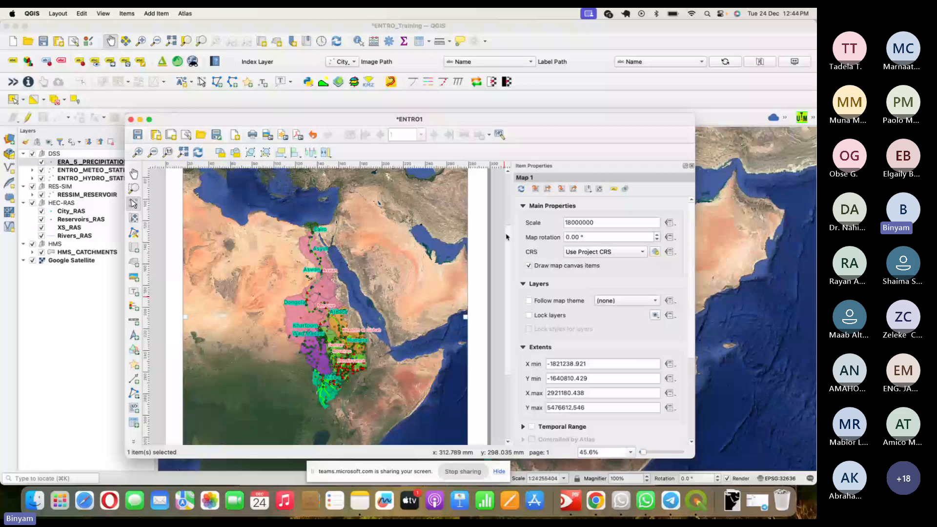
scroll(506, 237, up, 4)
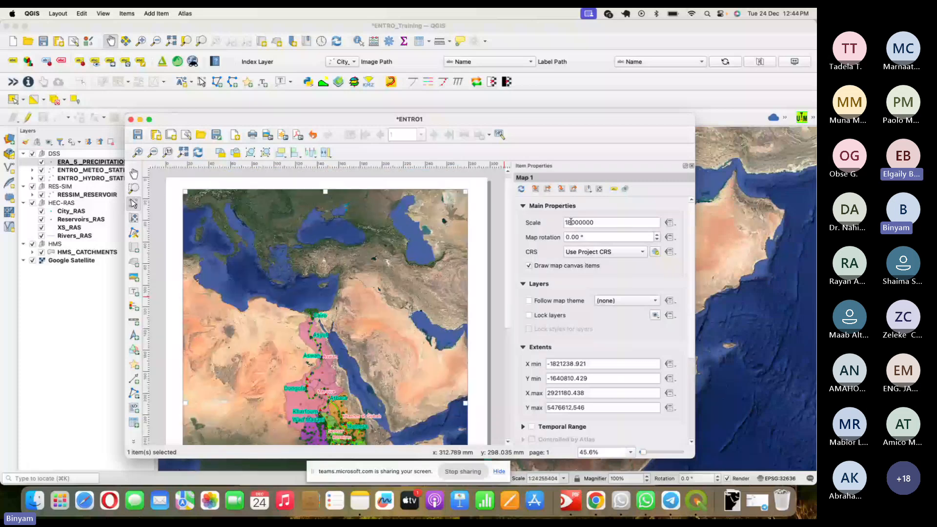
Set the map's scale to 12000000 and check the redrawn map over the full page height
double_click(571, 222)
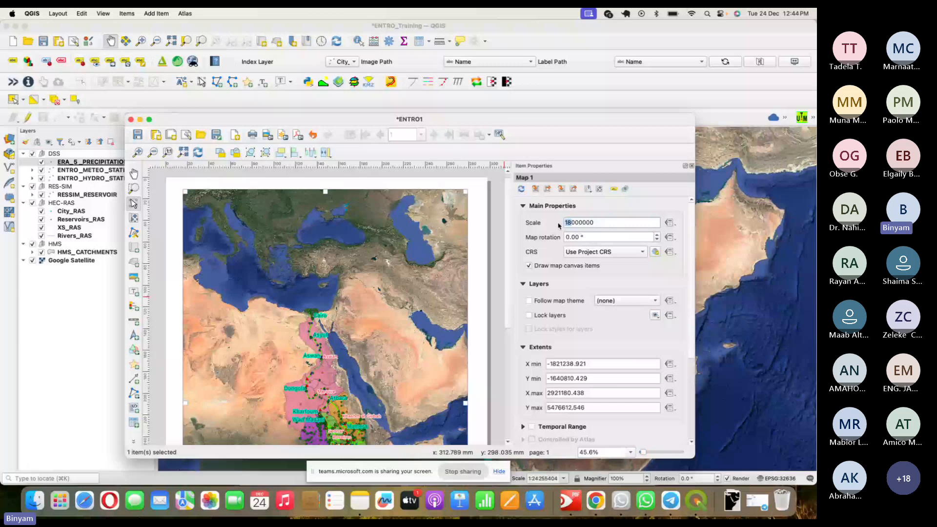
text(12000000)
key(Return)
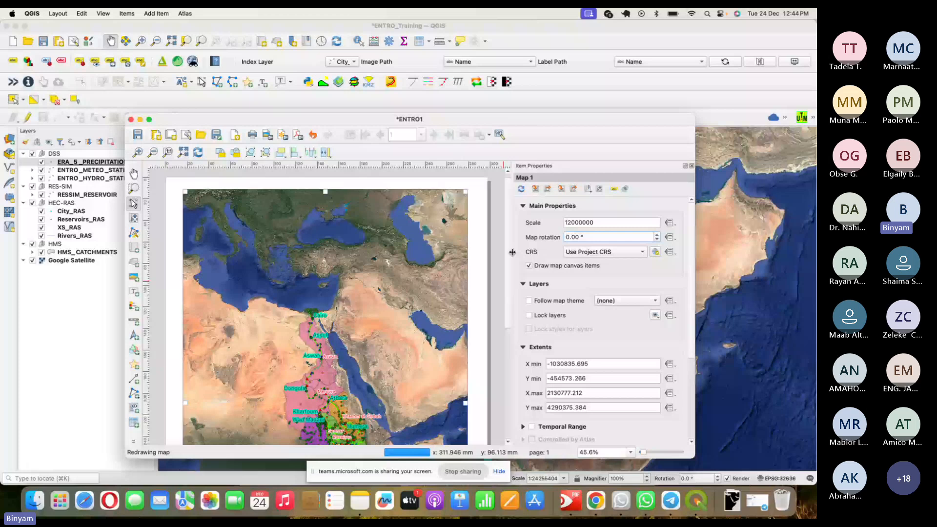
scroll(510, 255, down, 1)
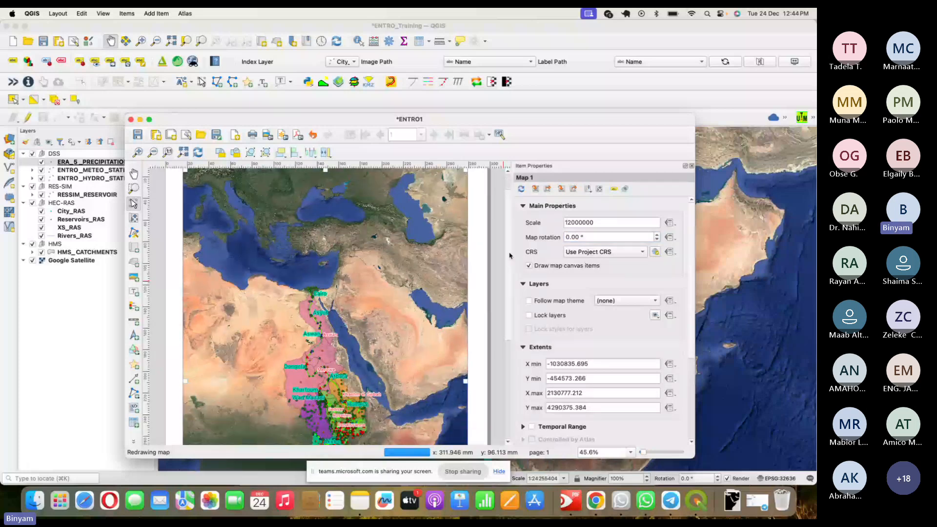
scroll(510, 255, down, 3)
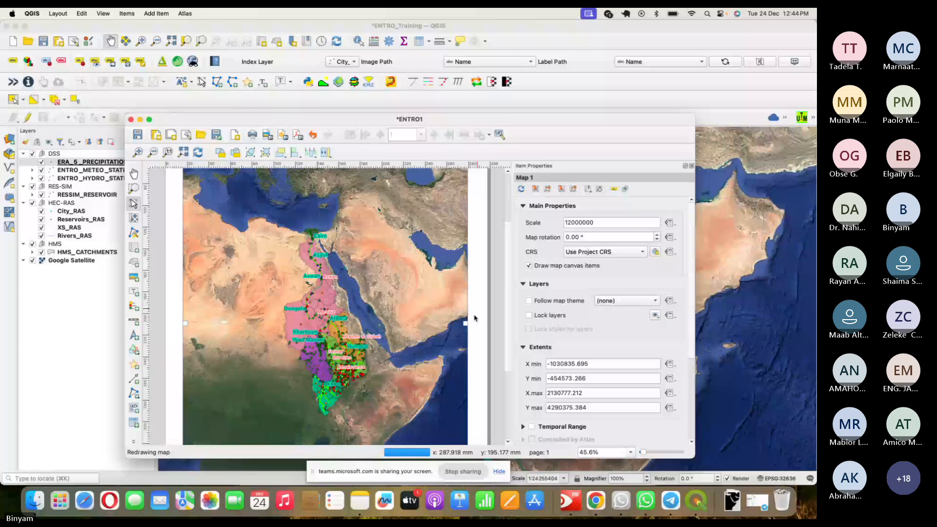
scroll(503, 318, up, 2)
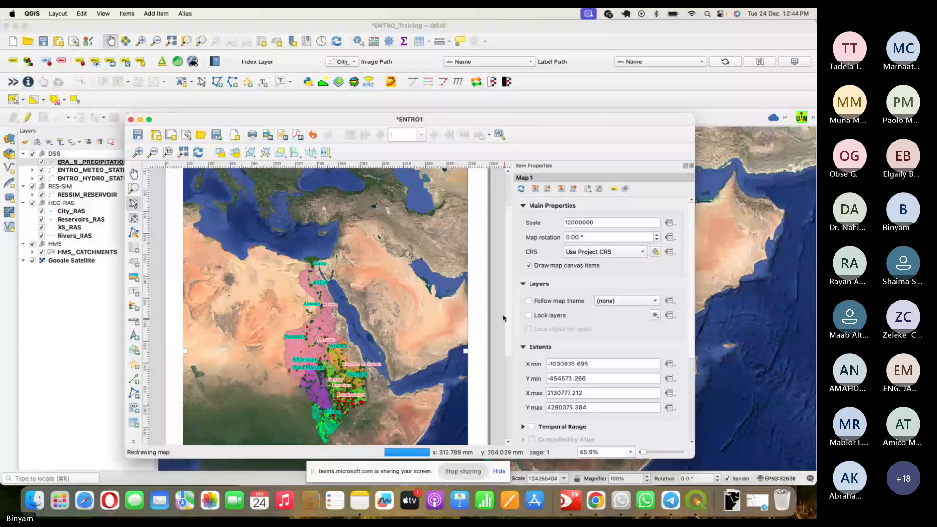
scroll(504, 318, down, 8)
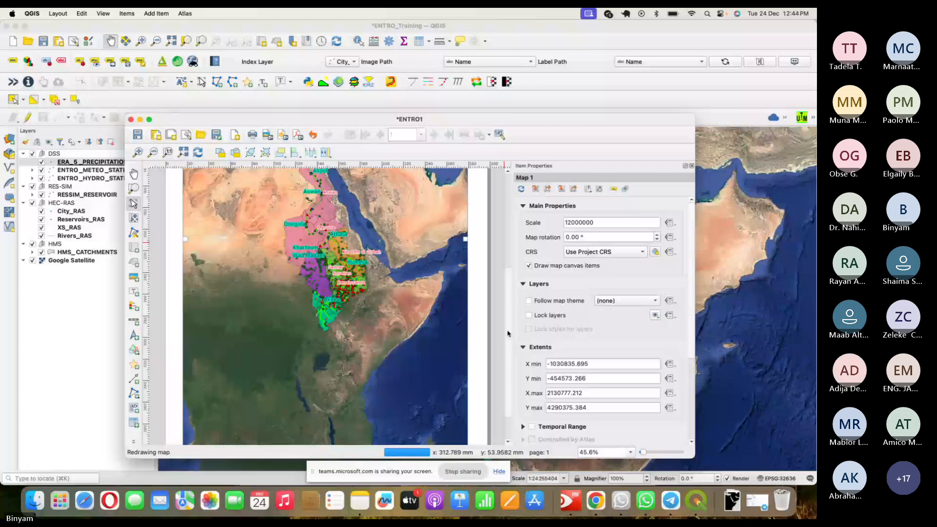
scroll(506, 303, down, 3)
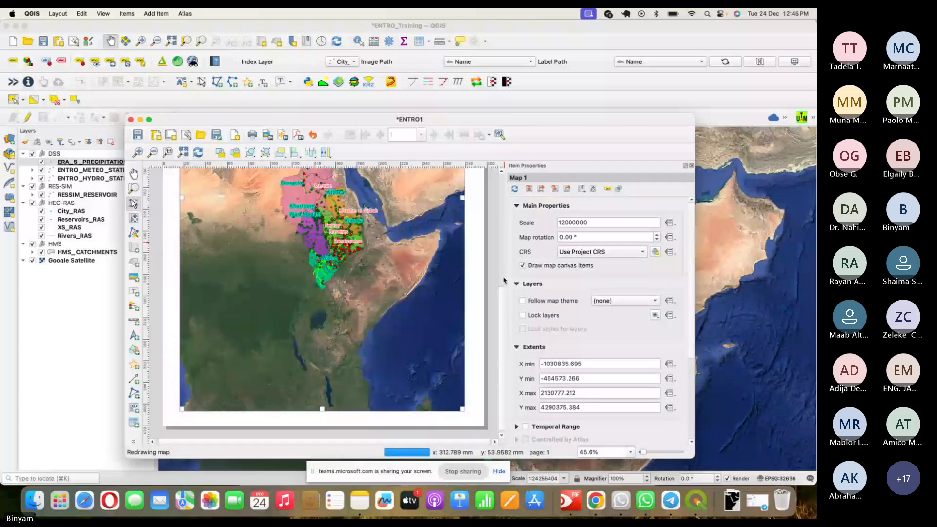
scroll(504, 280, up, 8)
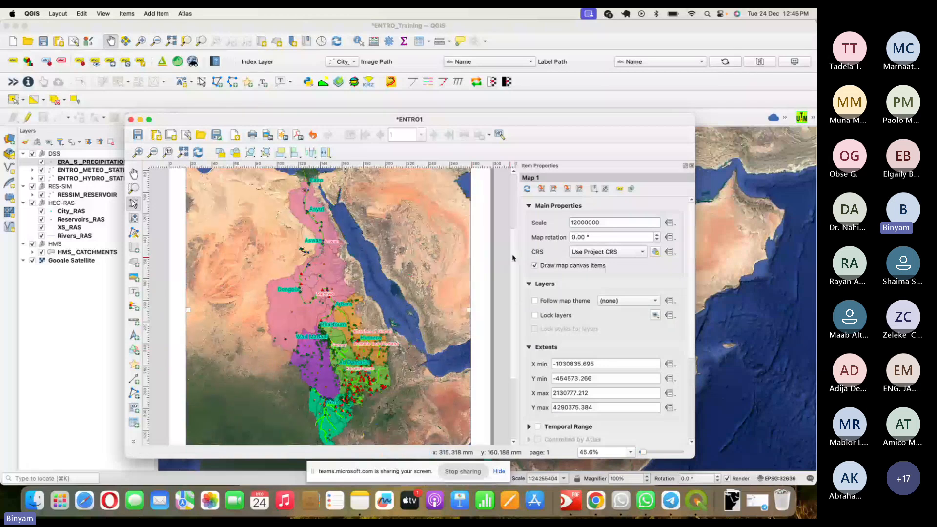
Set the map's scale to 10000000 and check the redrawn catchments on the page
mouse_move(512, 258)
mouse_down()
mouse_move(509, 310)
mouse_move(505, 243)
mouse_up()
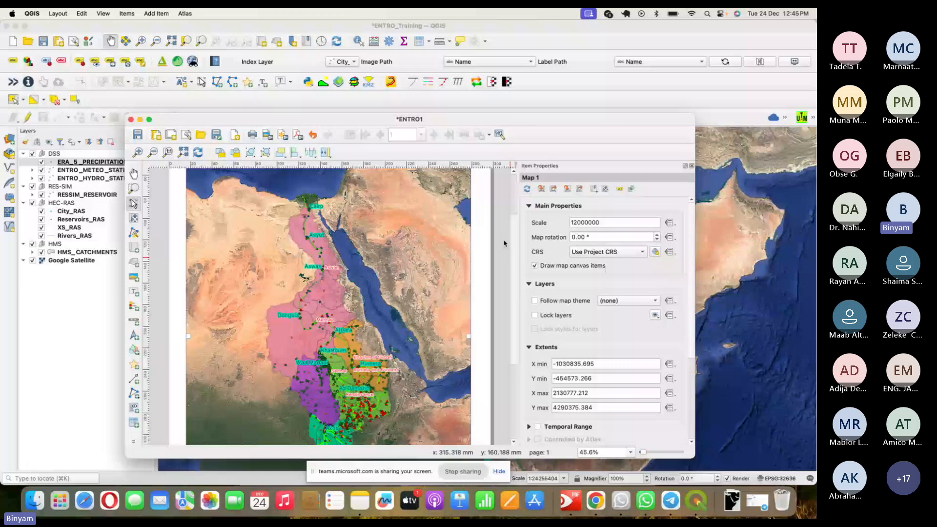
click(575, 223)
key(BackSpace)
text(0)
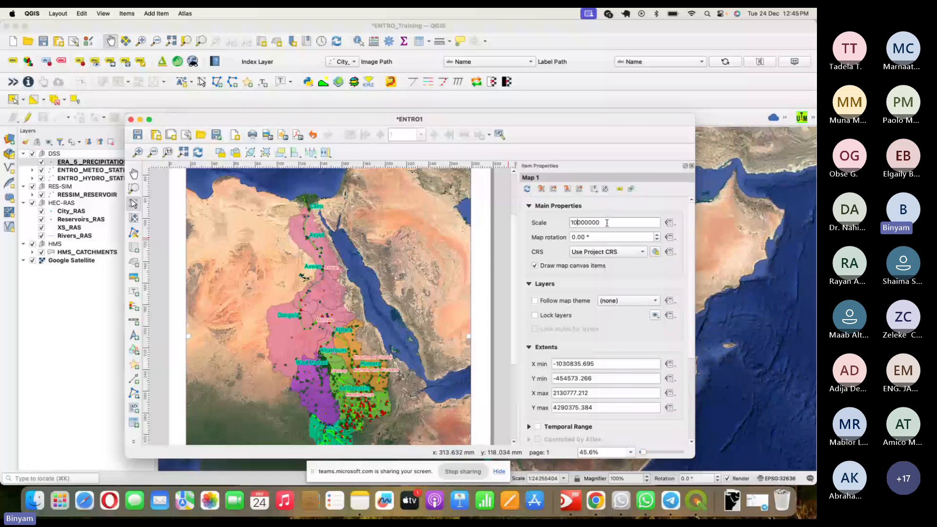
key(Return)
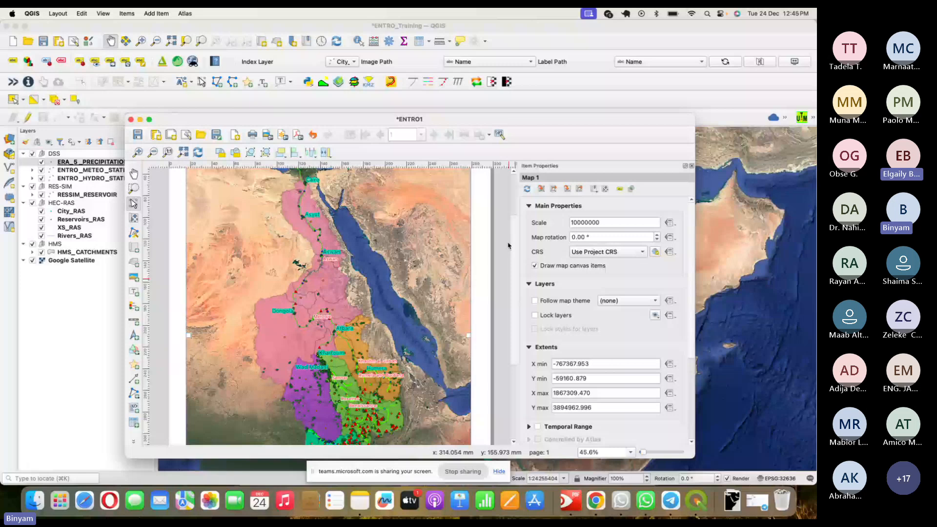
scroll(510, 215, up, 3)
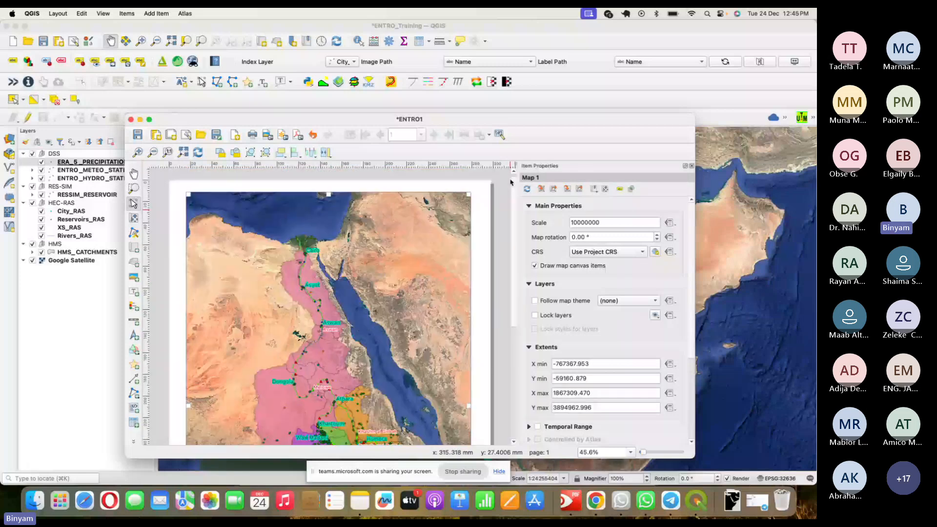
Examine the page settings, the map properties and how the rescaled map fills the A3 page from its upper to its lower edge
click(511, 182)
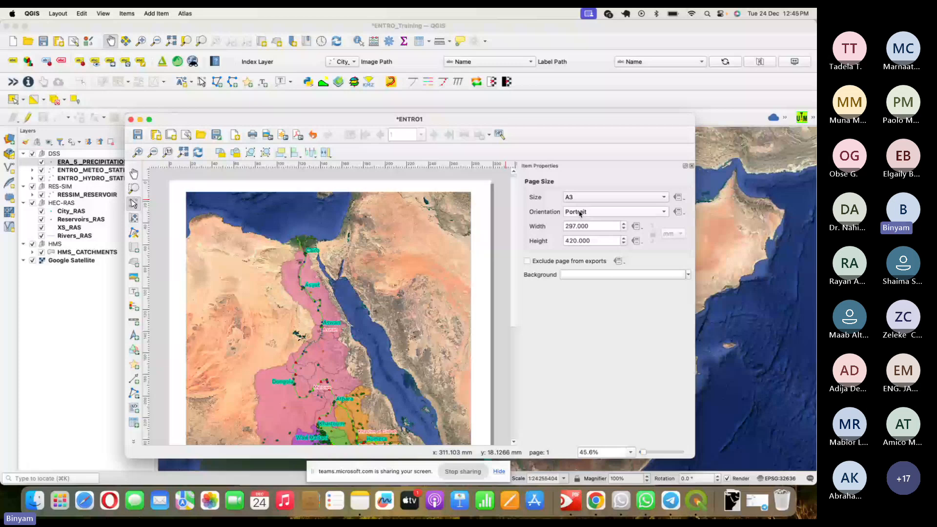
click(454, 220)
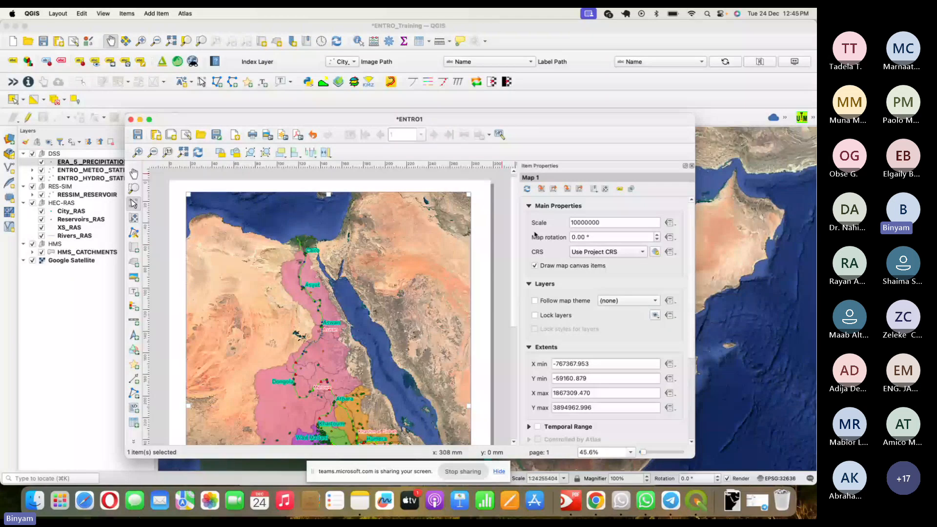
scroll(507, 369, down, 5)
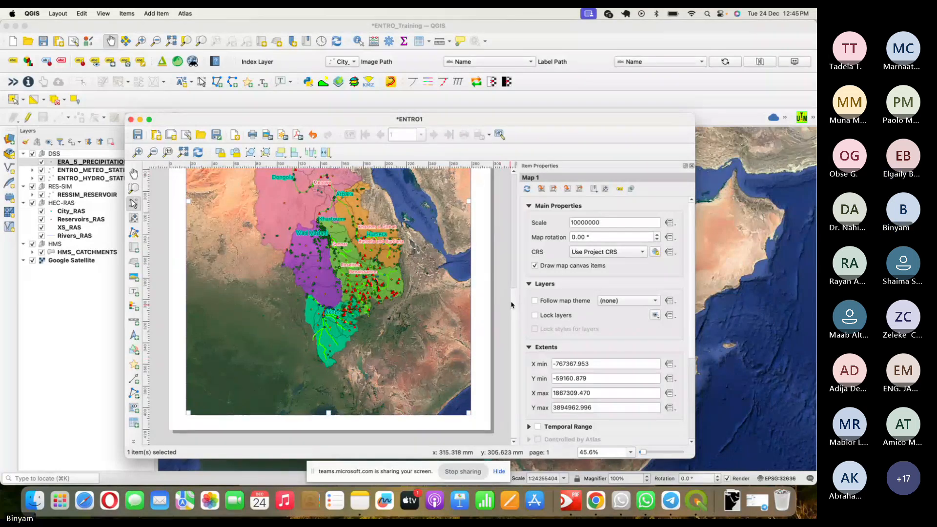
drag(512, 305, 516, 191)
click(486, 218)
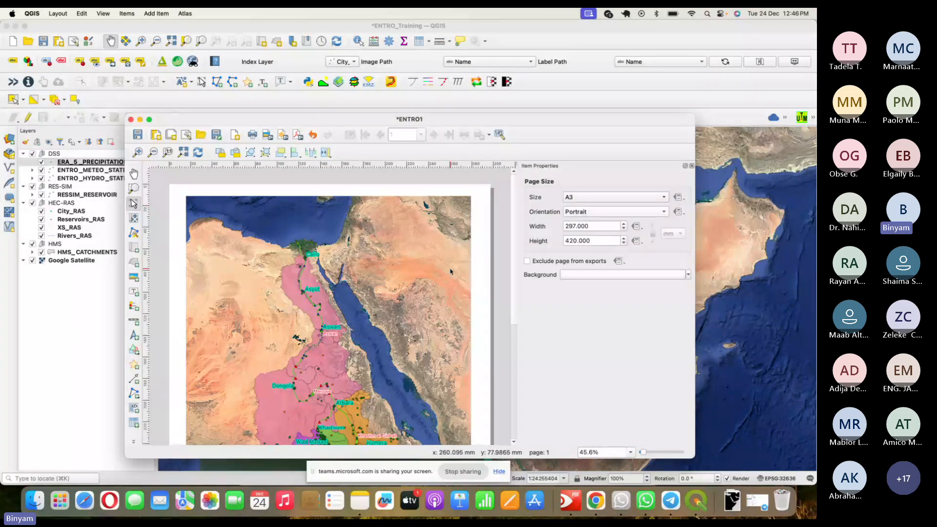
click(429, 251)
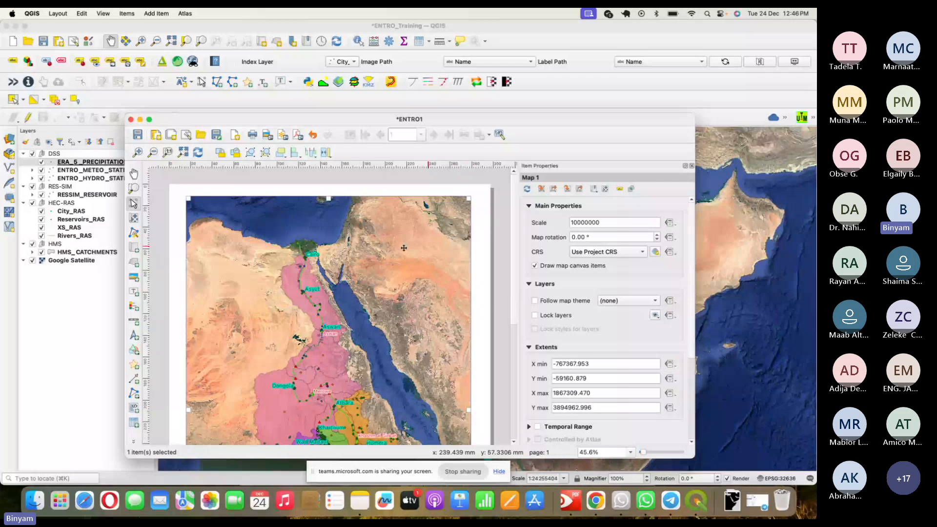
click(475, 270)
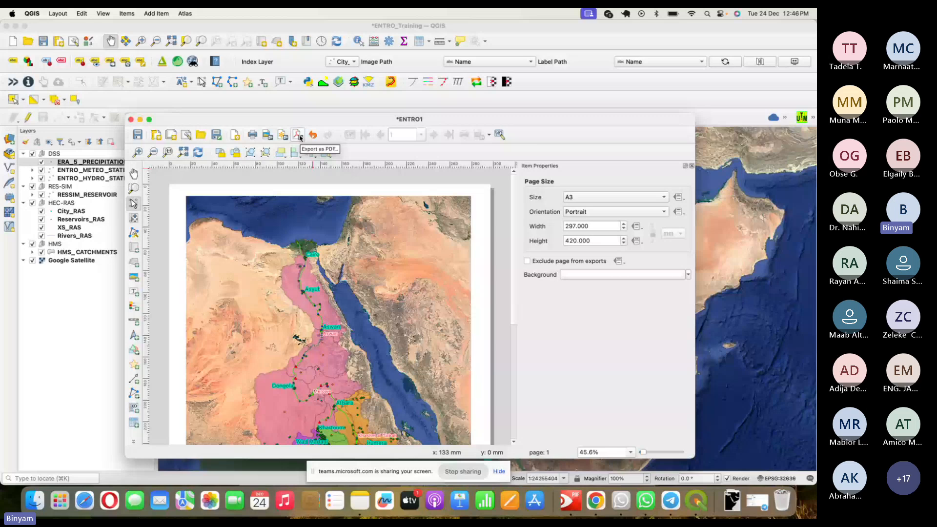
Export the layout as a PDF named ENTRO1Map1 in the GIS folder, using the default export options
click(297, 136)
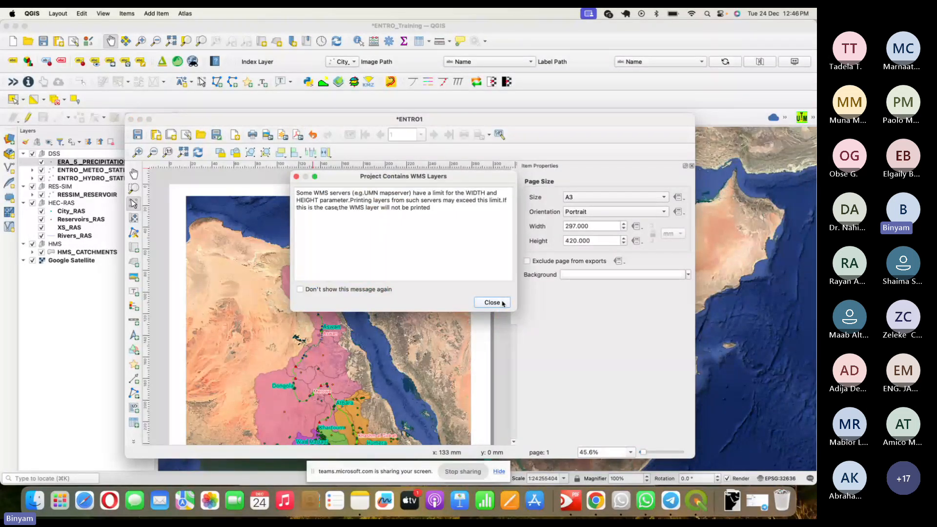
click(491, 303)
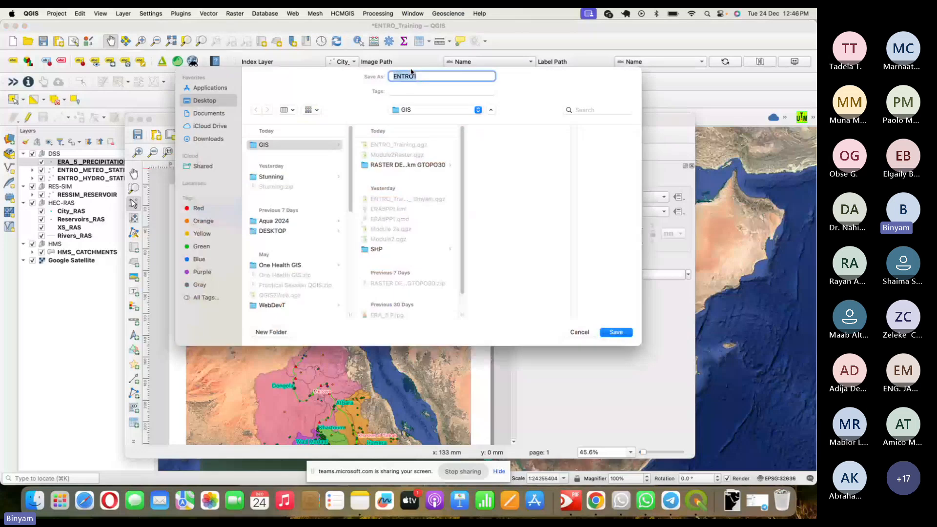
click(433, 77)
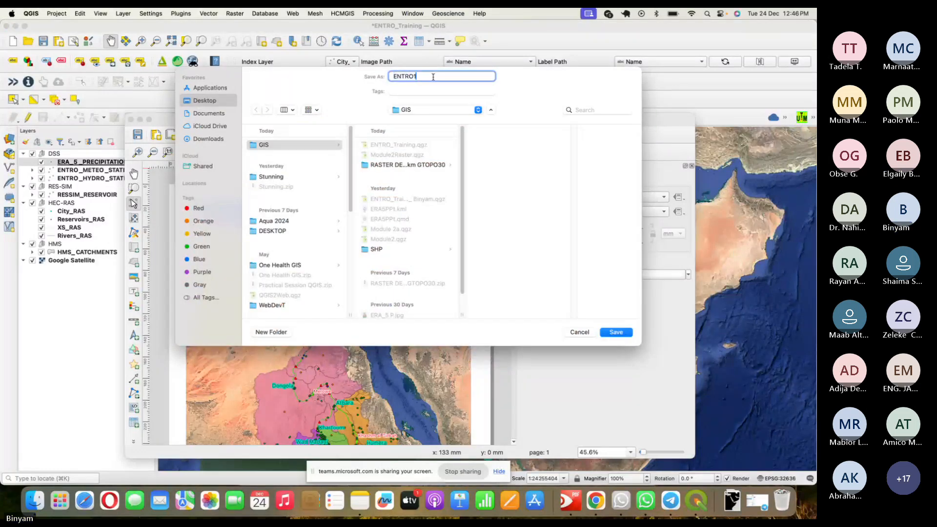
text(Map1)
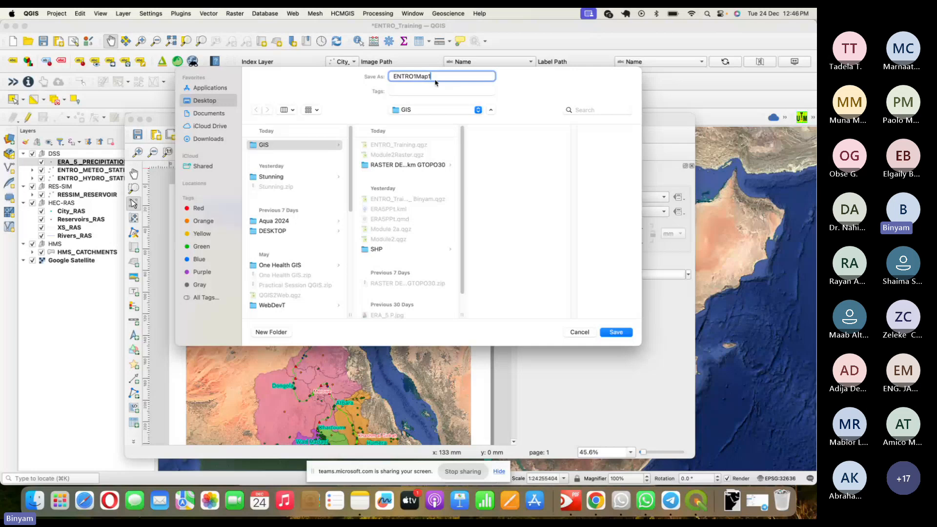
click(619, 335)
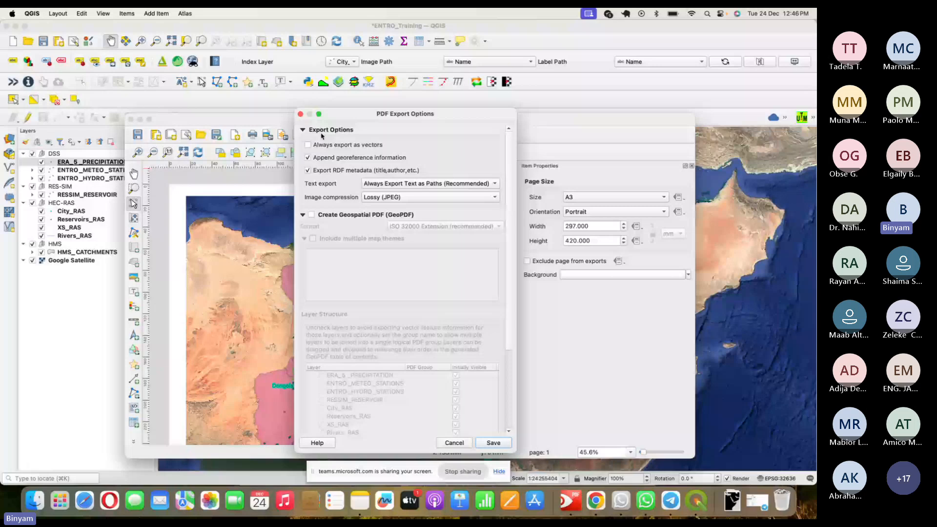
click(497, 443)
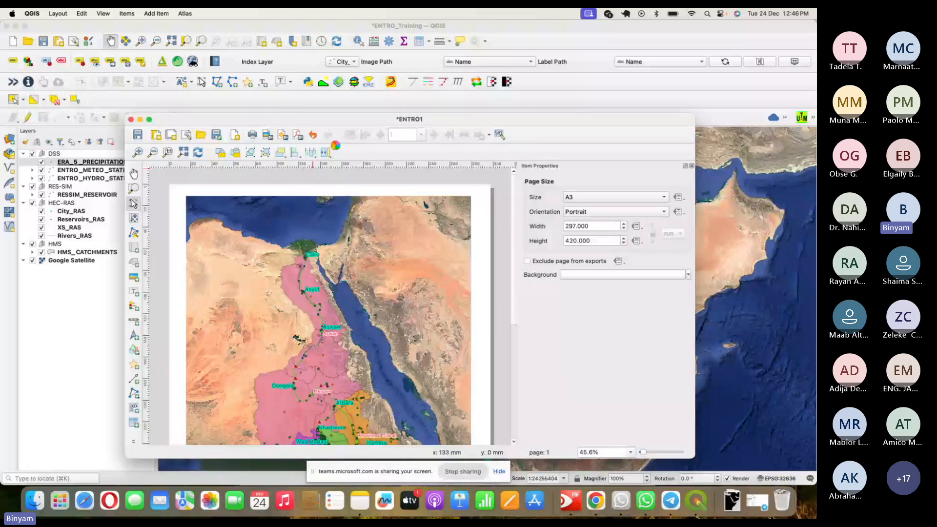
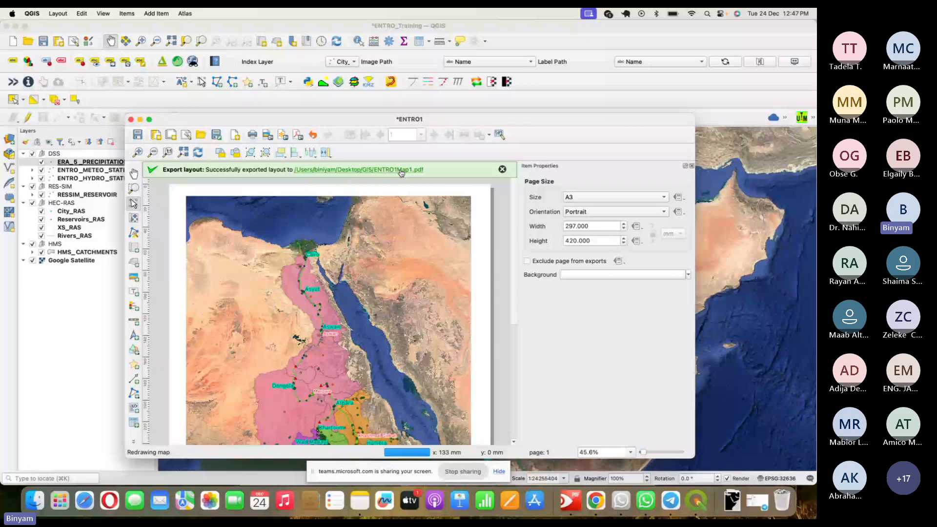
Go to the exported files in the GIS folder, close the ENTRO1Map1.jpg preview and open ENTRO1Map1.pdf in PDF Expert
click(400, 169)
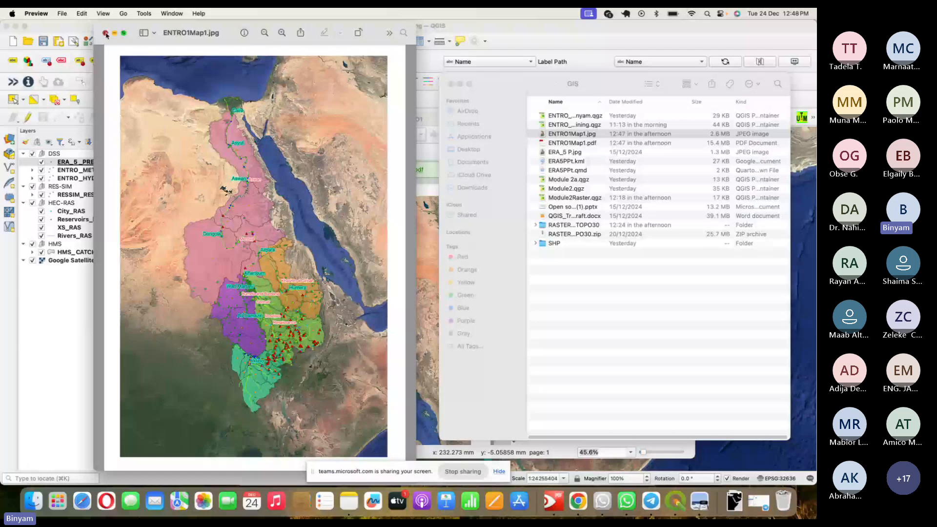
click(106, 33)
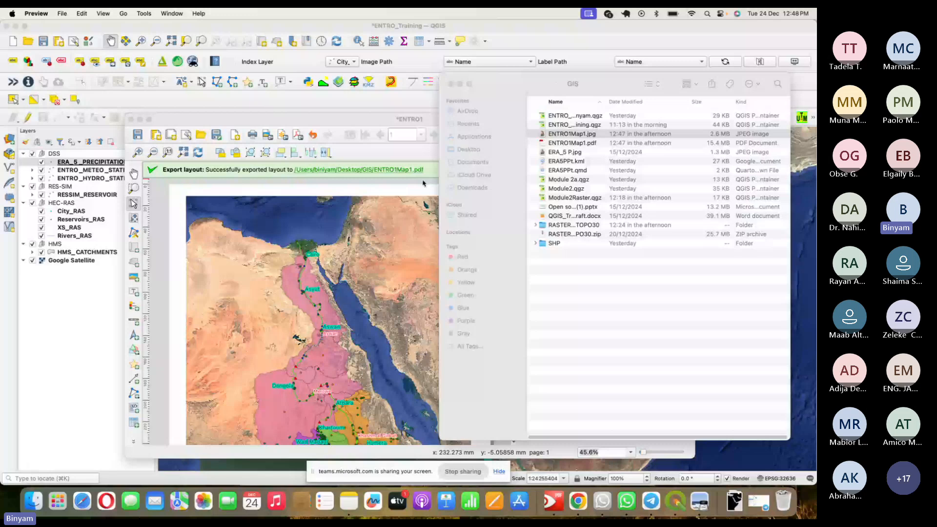
click(623, 143)
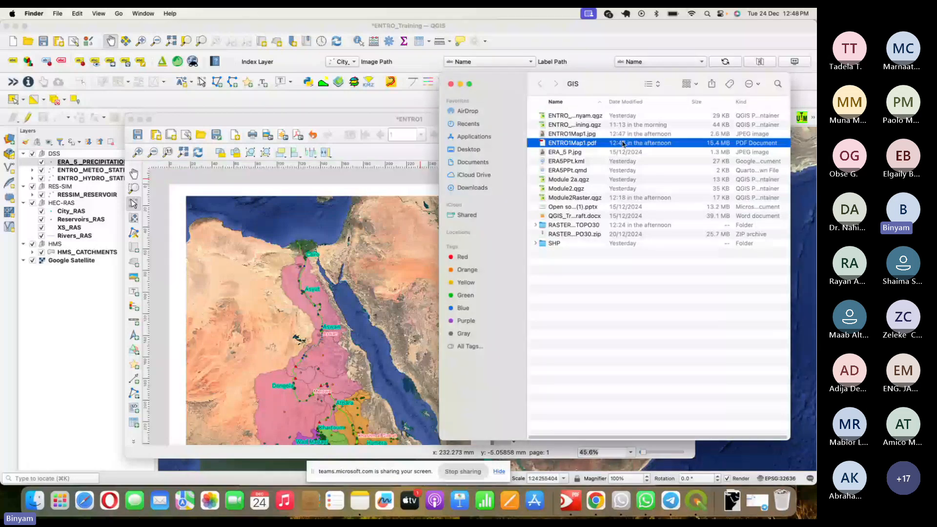
double_click(588, 145)
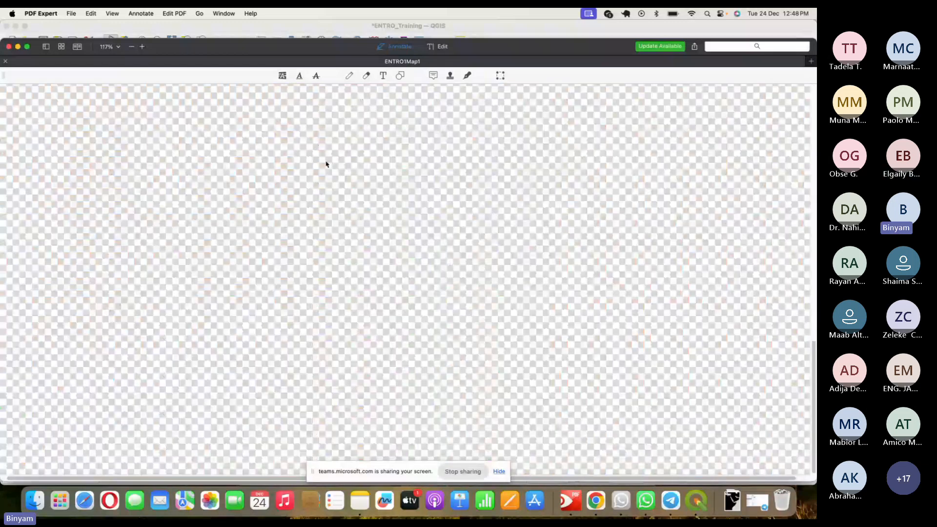
Examine the exported catchment map in the PDF, from a close-up of its labels to the whole page
click(131, 46)
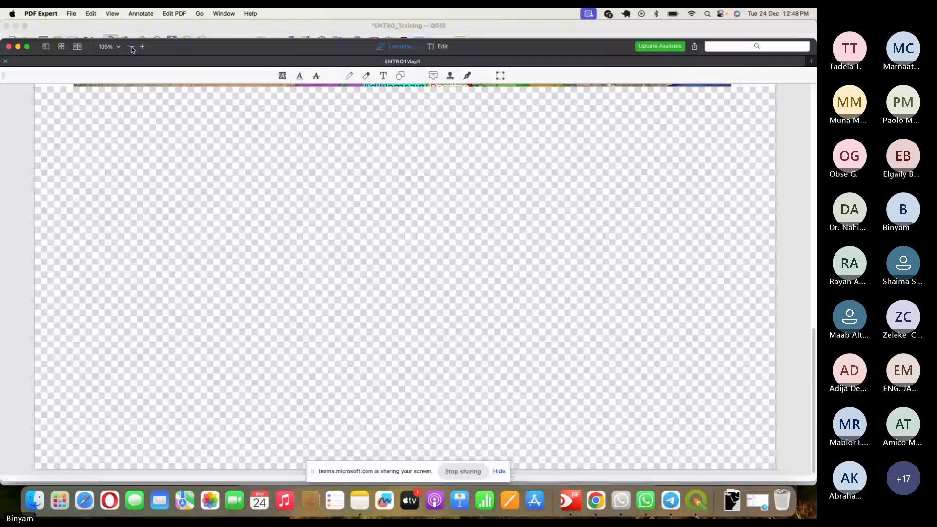
click(130, 47)
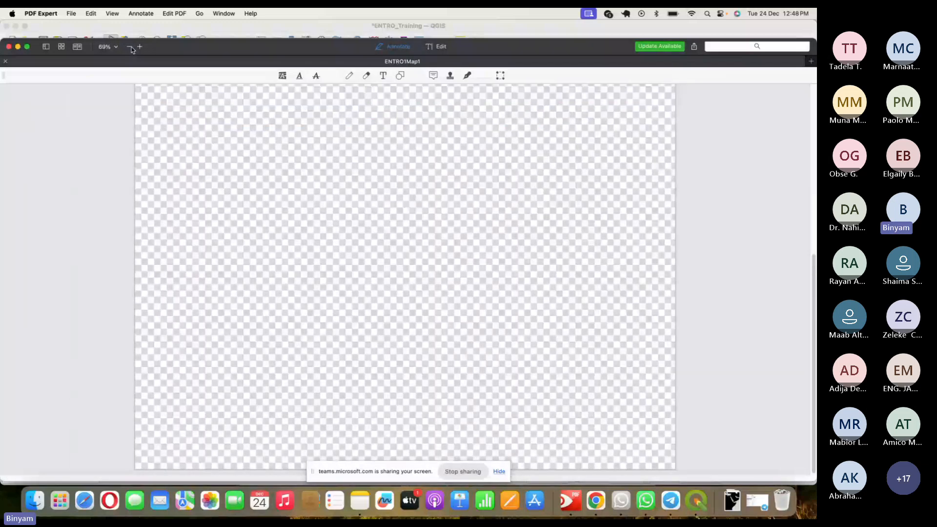
click(130, 47)
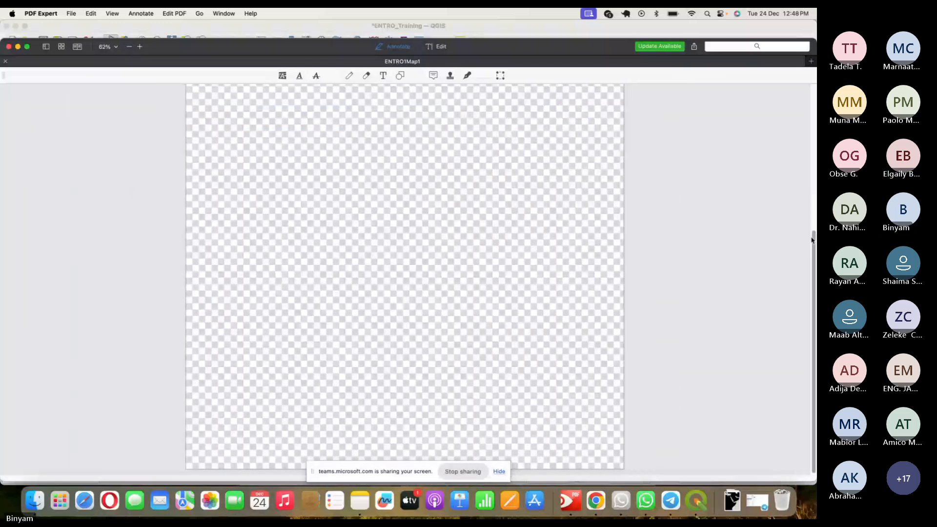
drag(812, 240, 815, 171)
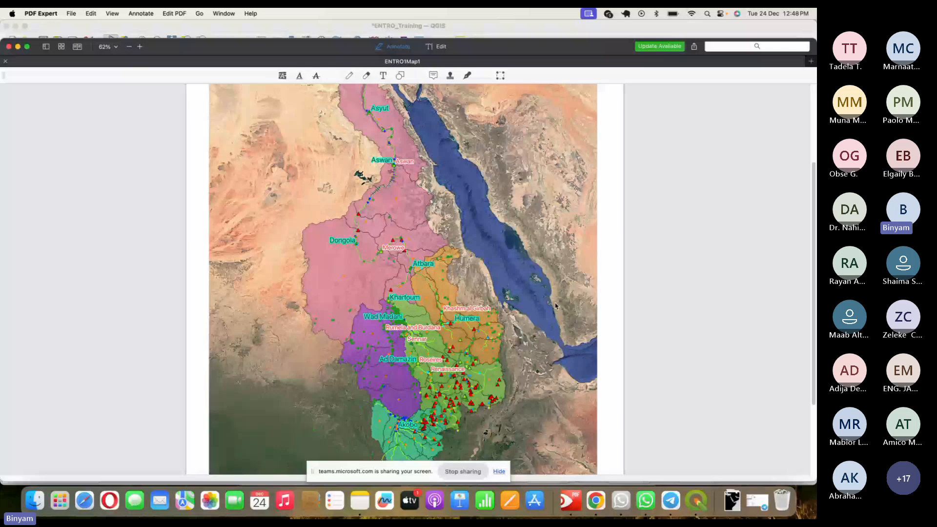
click(129, 47)
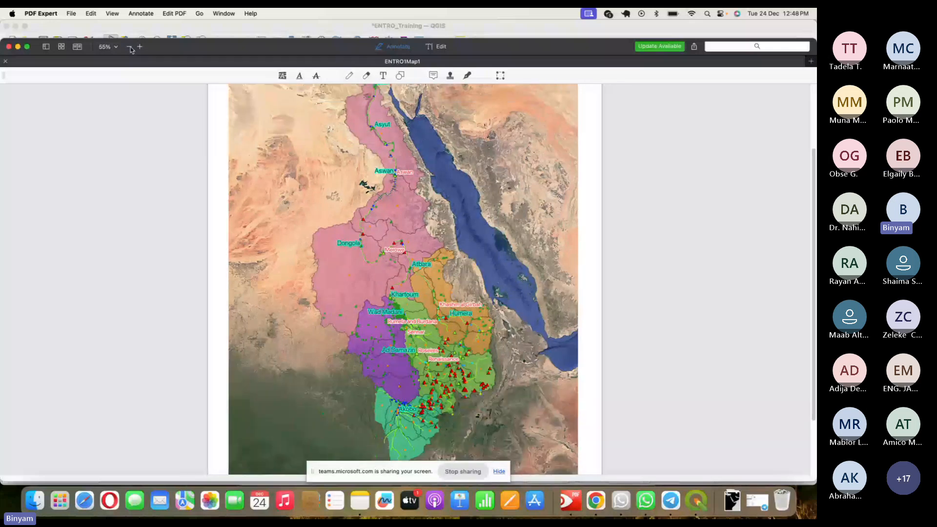
click(130, 47)
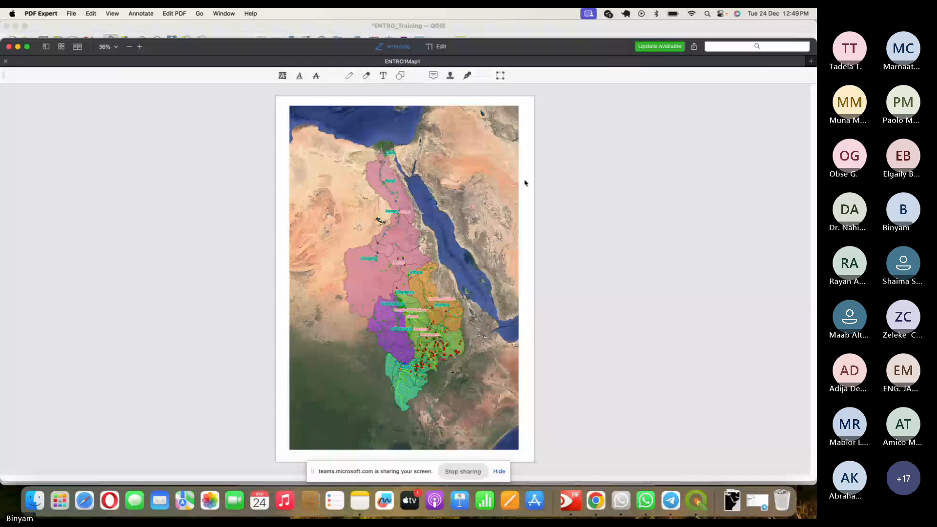
Switch to the Teams meeting in Chrome and look through the chat message box's context and formatting options
key(super+Tab)
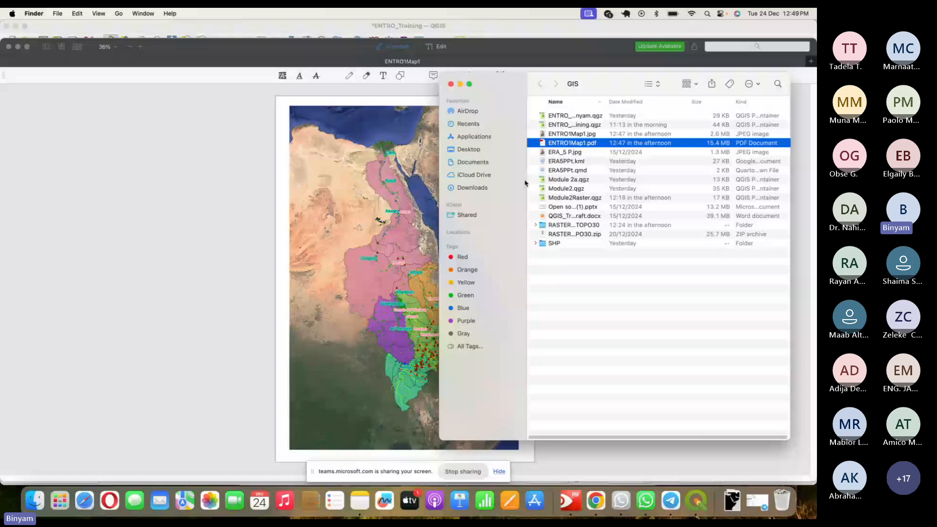
key(super+Tab)
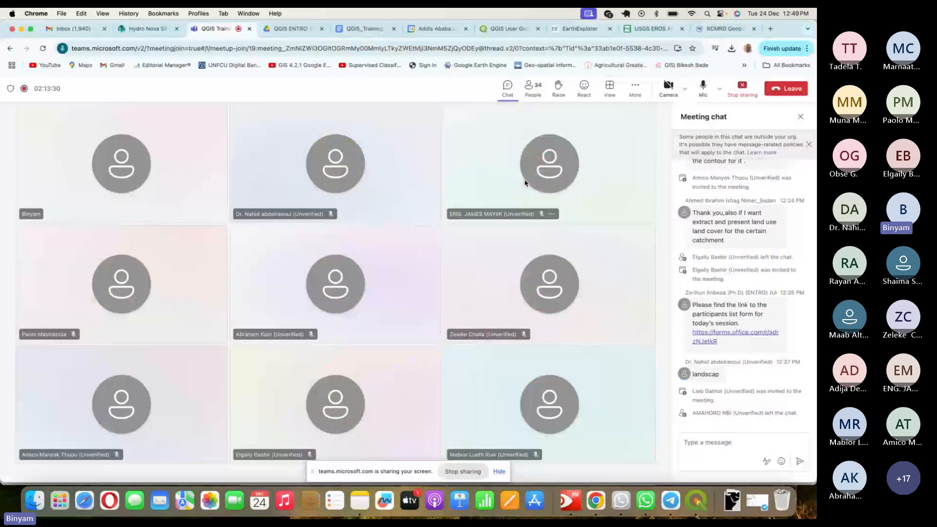
click(721, 445)
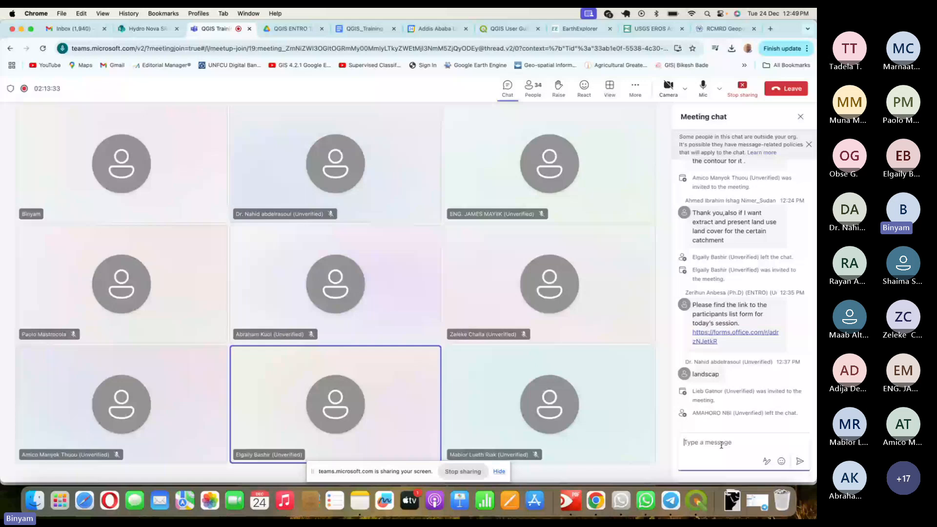
right_click(721, 445)
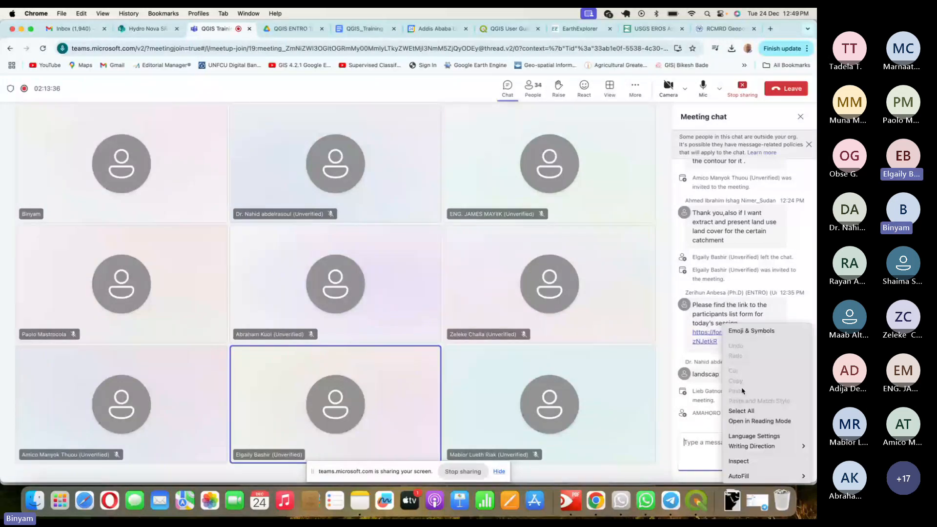
click(771, 435)
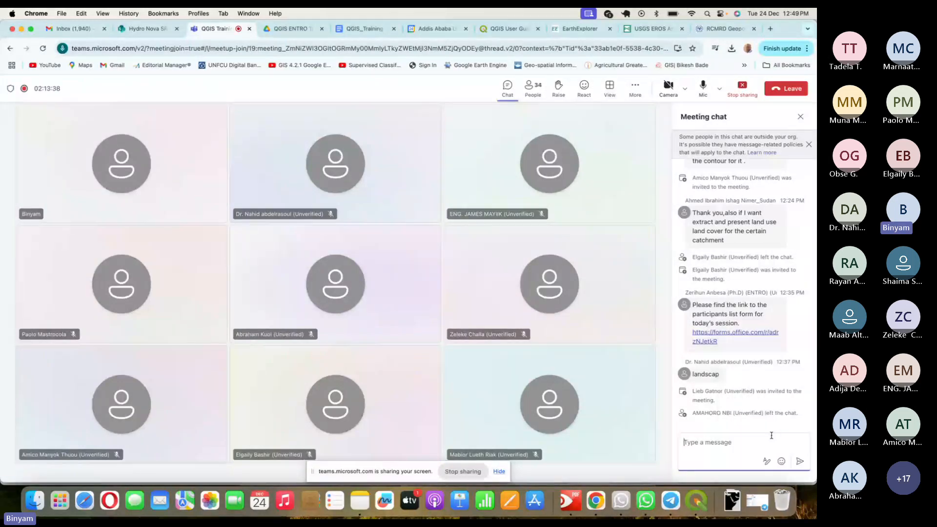
click(768, 462)
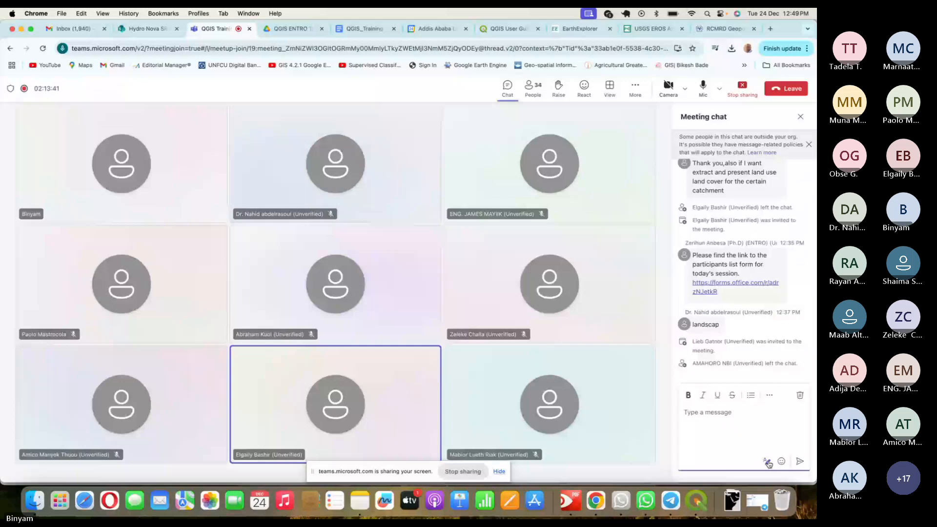
click(768, 396)
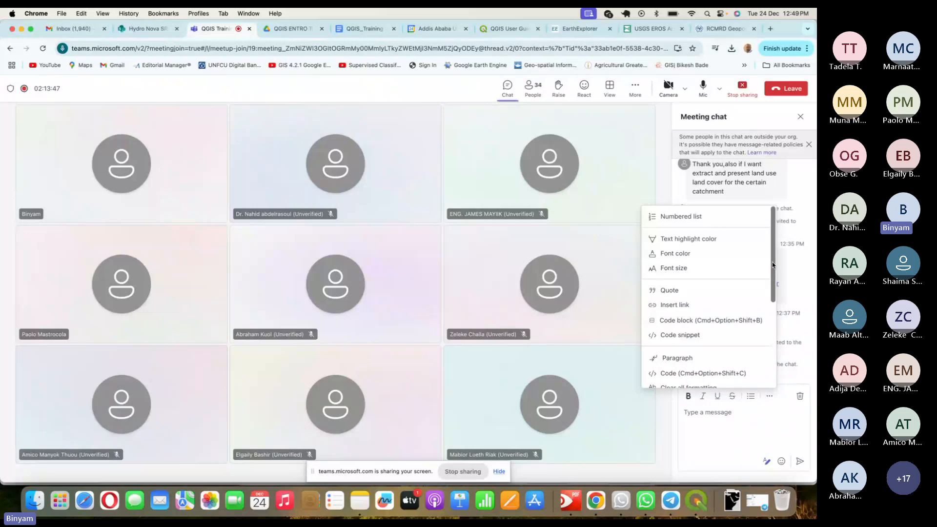
click(778, 334)
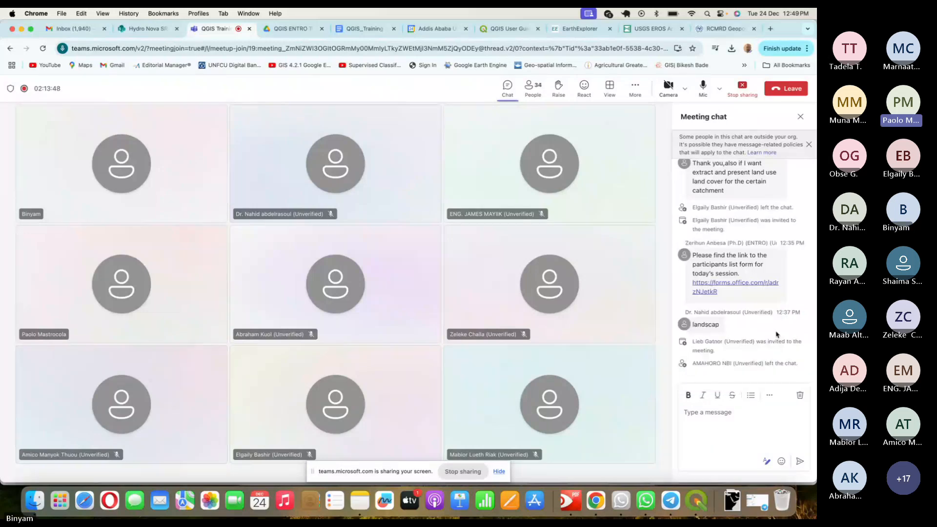
Look through the additional formatting options of the meeting chat's message box, leaving the expanded box ready for a message
click(767, 460)
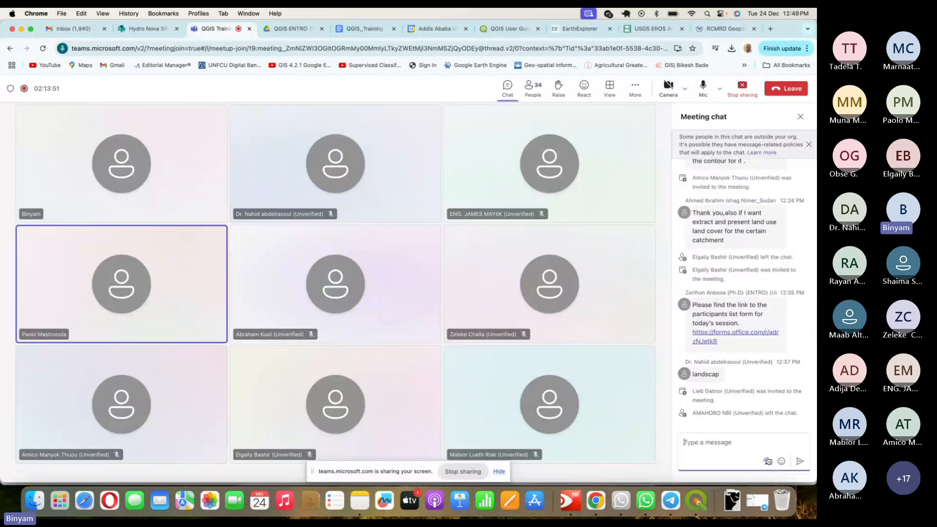
click(768, 461)
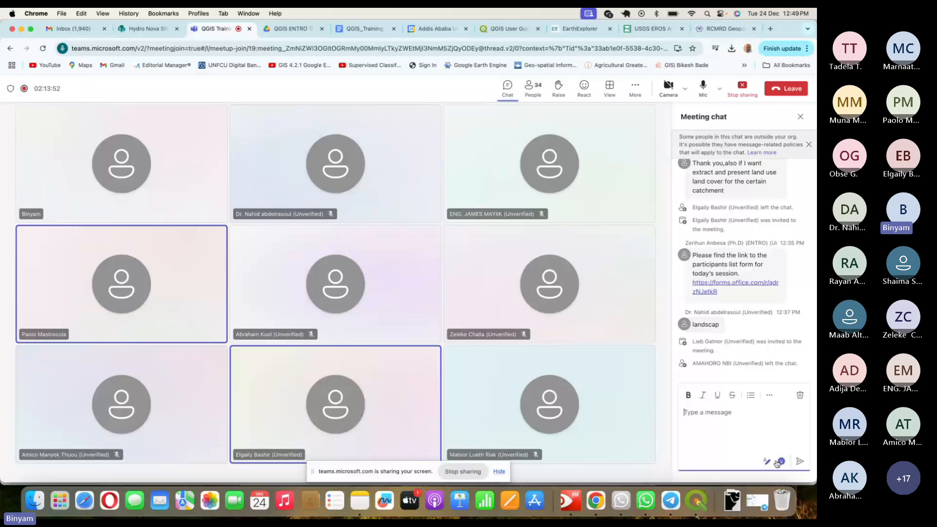
click(770, 396)
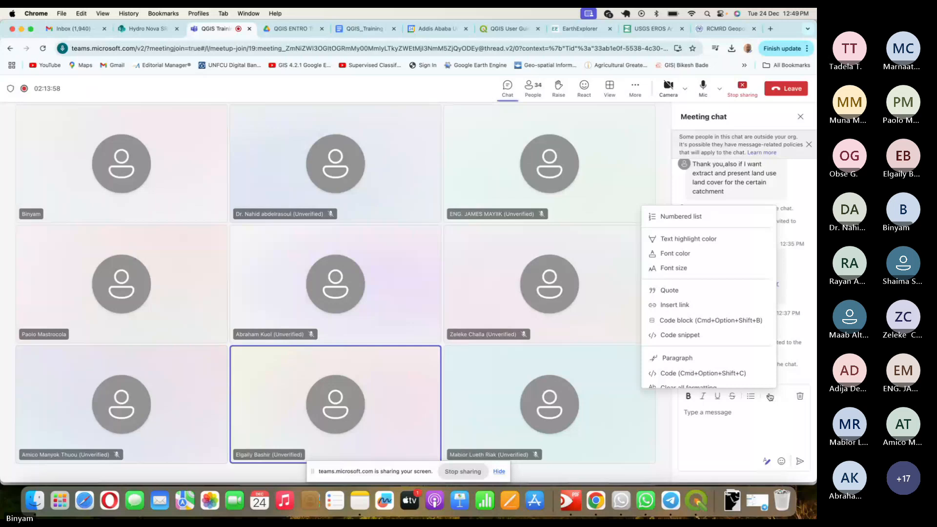
click(739, 420)
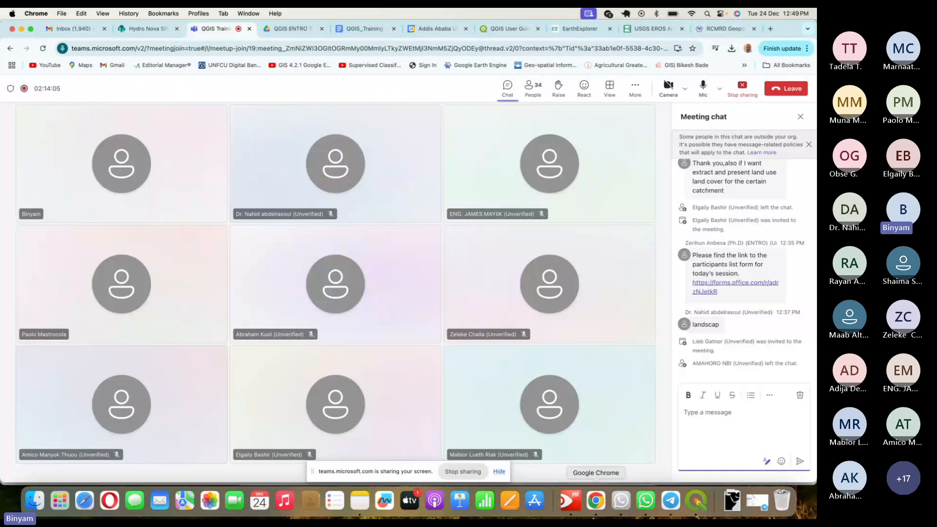
Switch to the GIS folder in Finder and copy the ENTRO1Map1.jpg file
key(super+Tab)
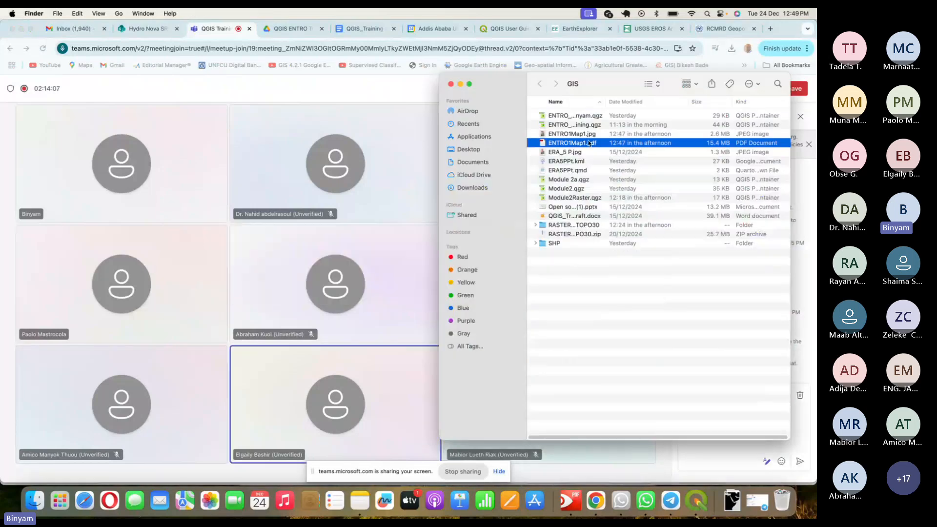
right_click(589, 143)
click(563, 136)
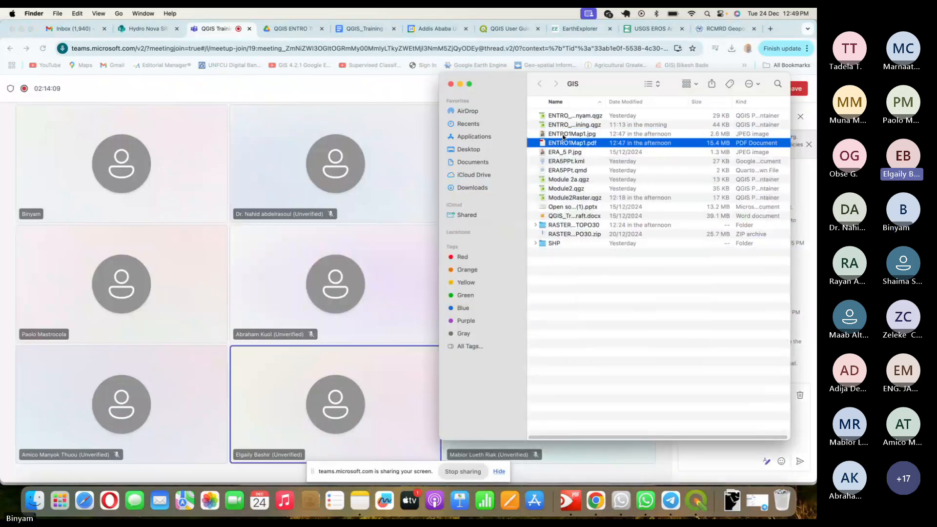
right_click(565, 134)
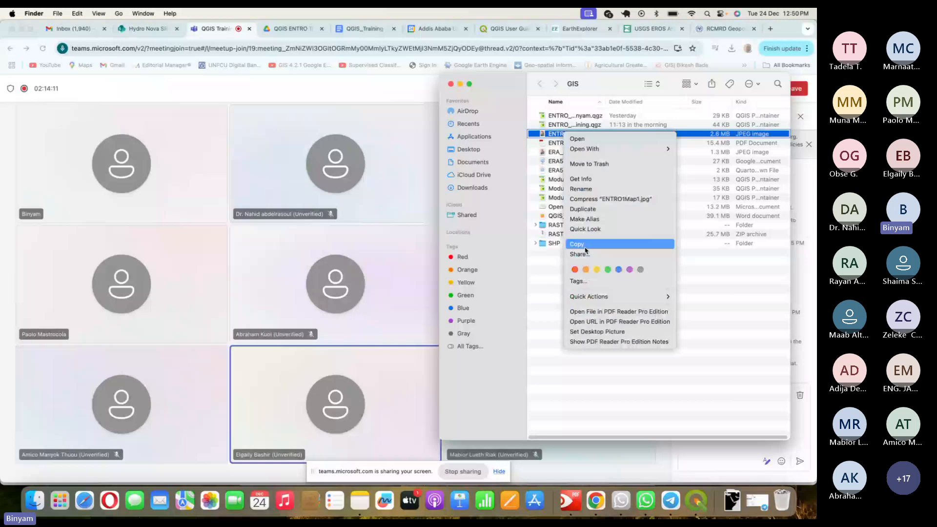
click(585, 249)
Return to the Teams meeting in Chrome, paste the copied map image into the chat and send it
key(super+Tab)
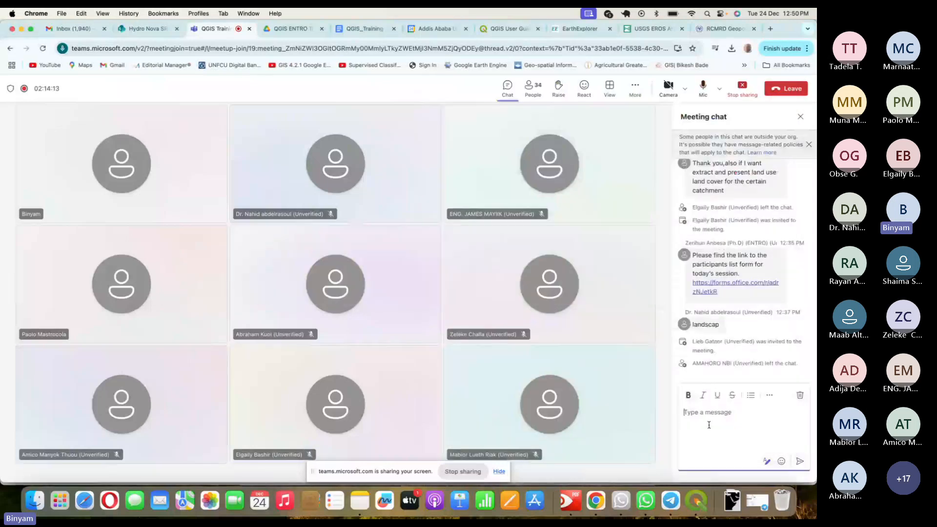
click(709, 423)
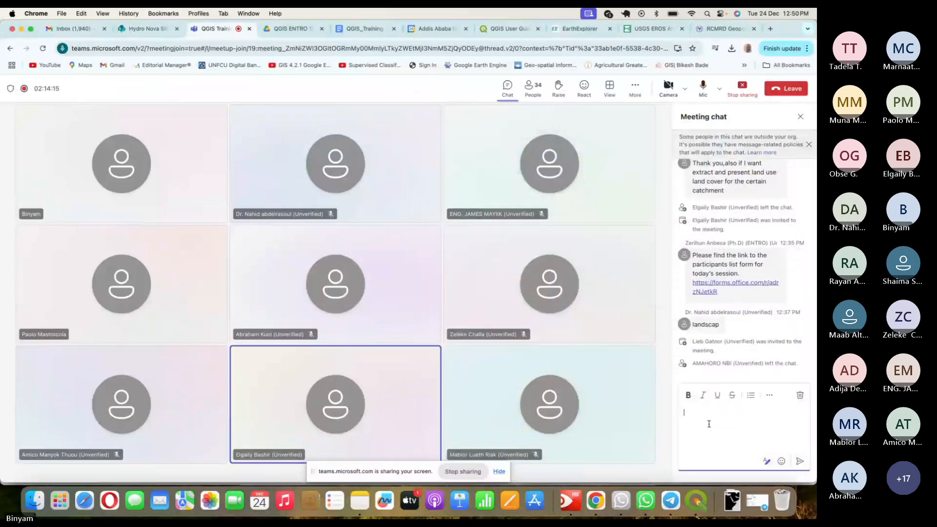
key(super+v)
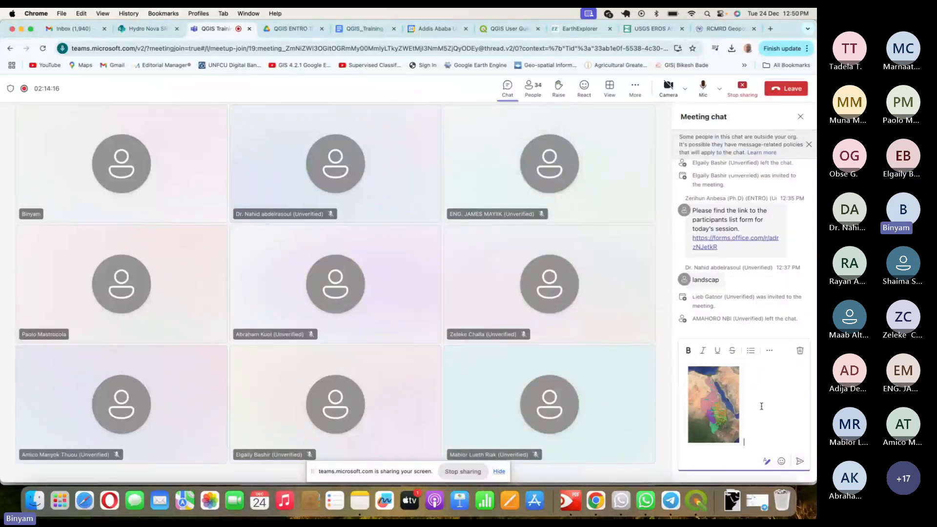
click(800, 461)
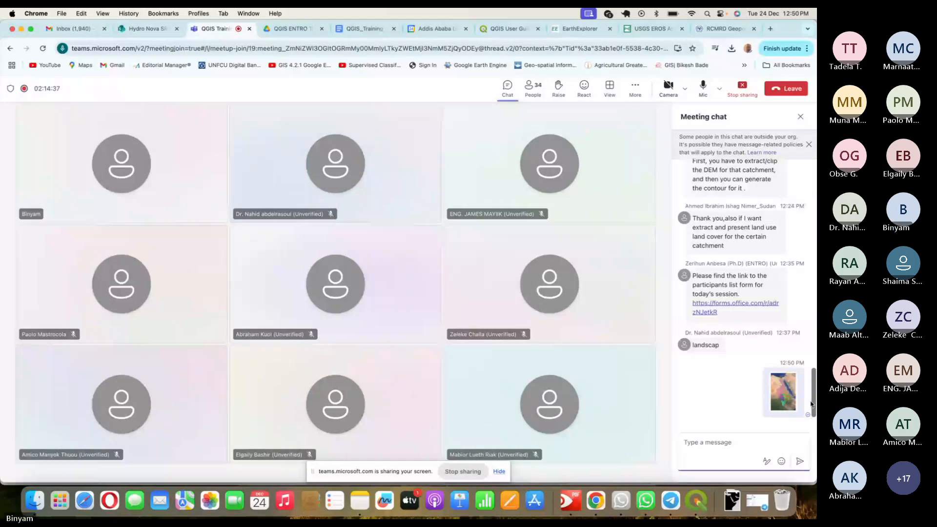
Switch back to the ENTRO1 layout in QGIS and select the map item on the page
key(super+Tab)
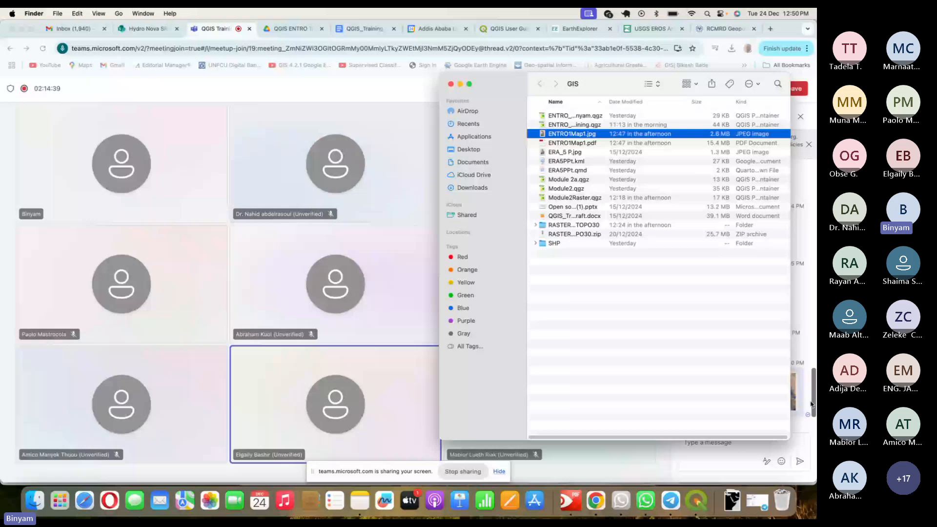
key(super+Tab)
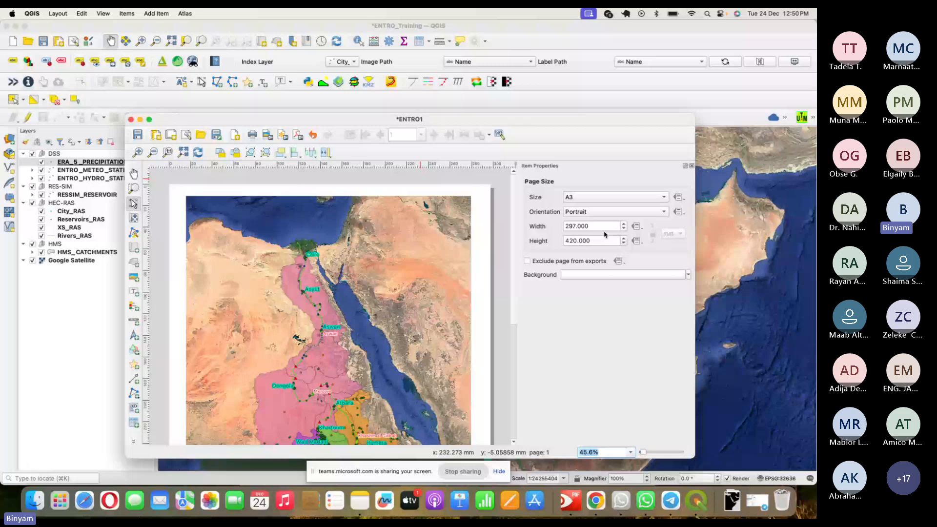
click(583, 165)
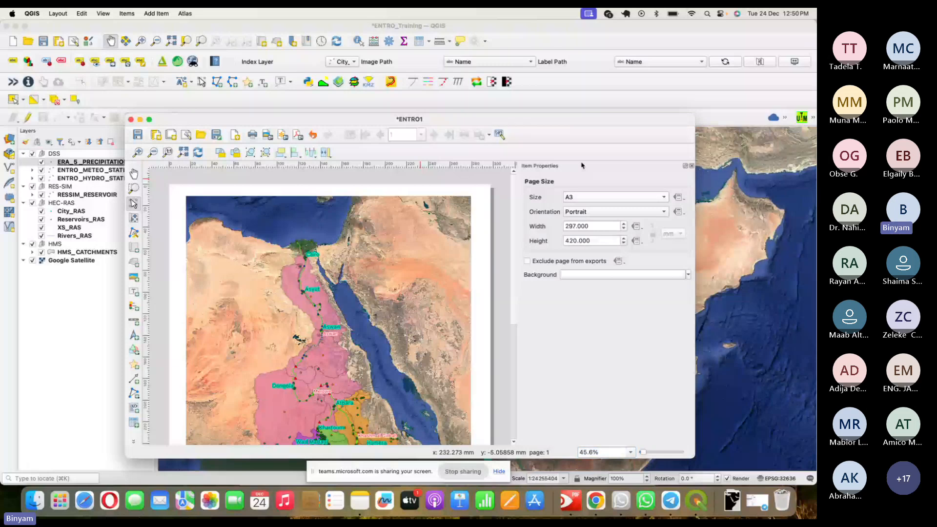
click(400, 255)
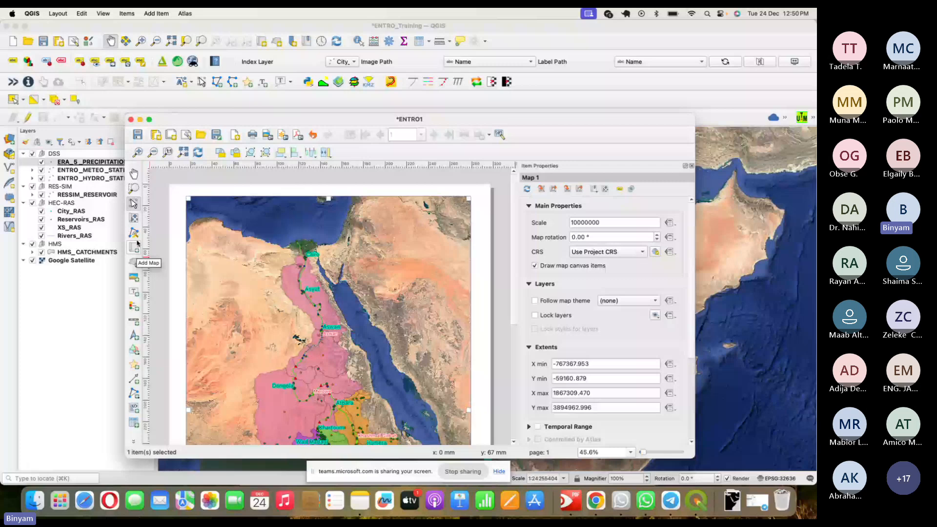
Save the ENTRO1 layout, return to the main project window and reopen the layout from the project's saved layouts
click(61, 33)
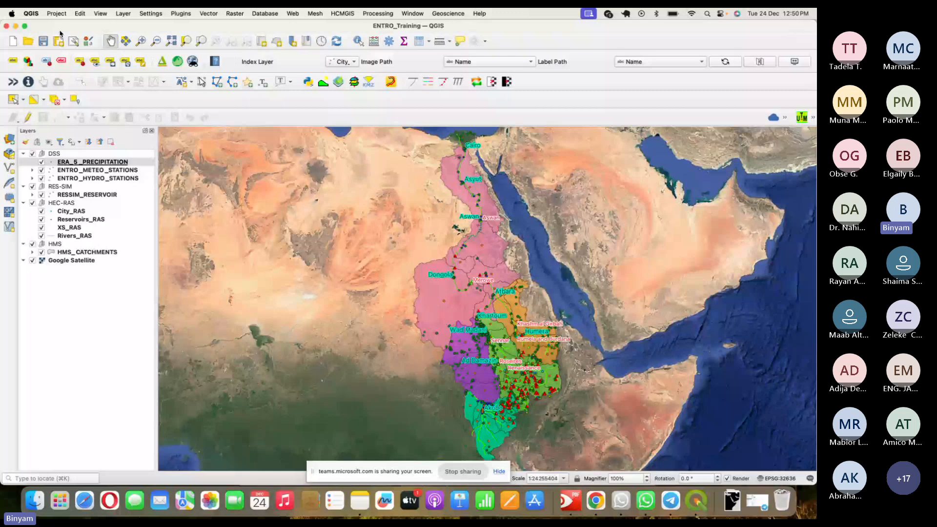
click(56, 13)
mouse_move(122, 213)
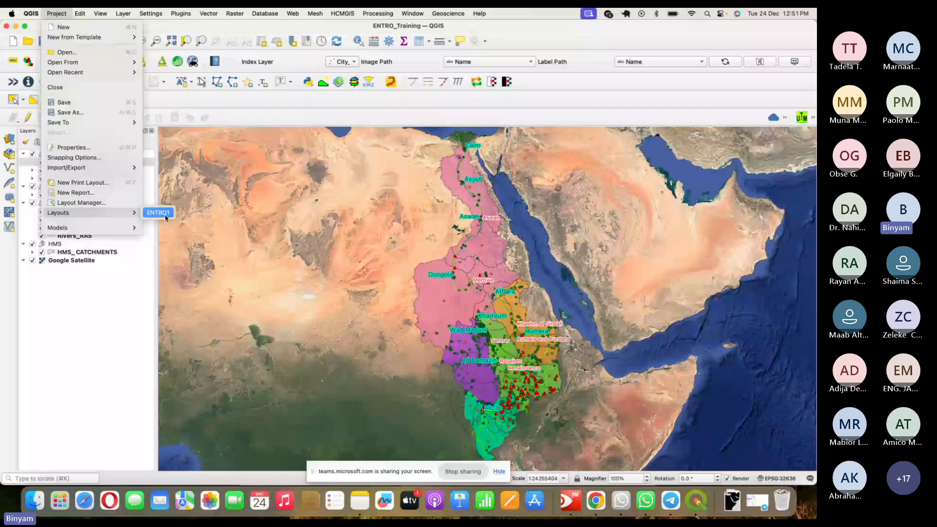
click(158, 213)
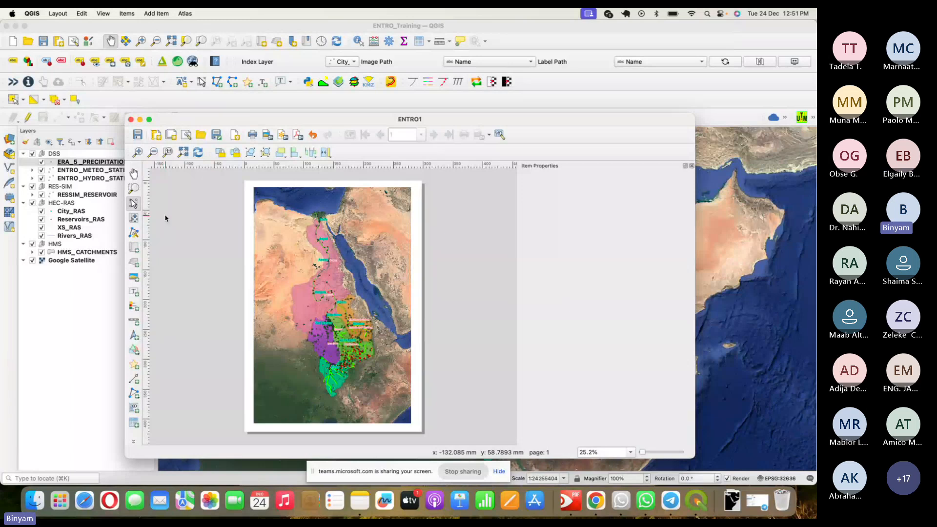
Switch to the Teams meeting in Chrome and mute the microphone
key(super+Tab)
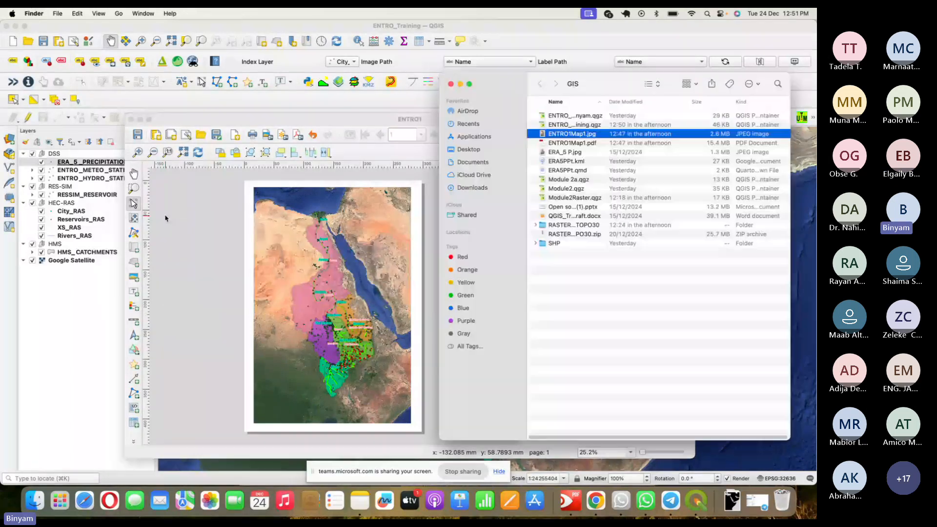
key(super+Tab)
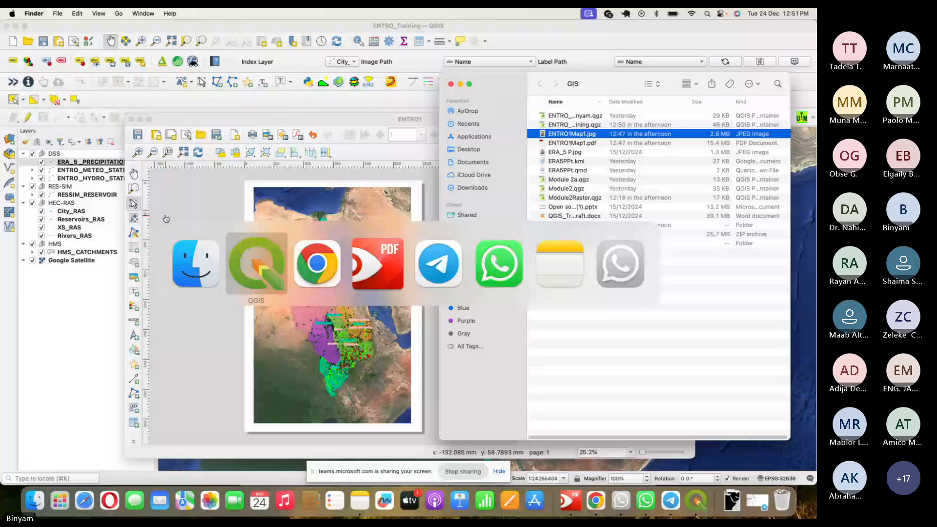
key(super+Tab)
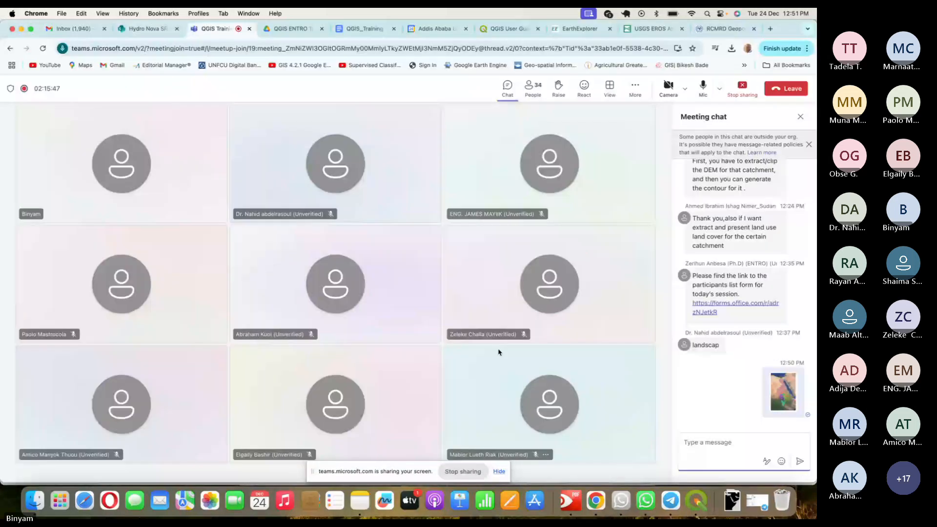
click(718, 442)
click(703, 88)
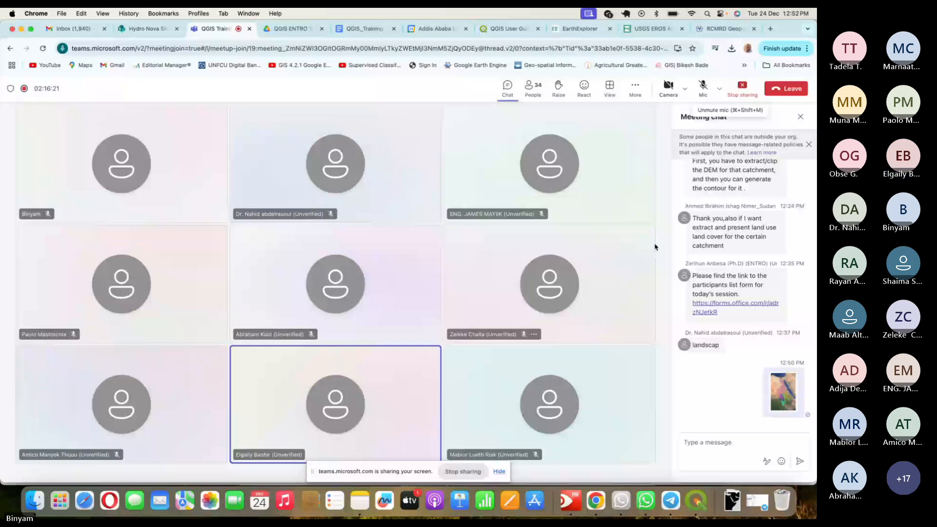
key(super+Tab)
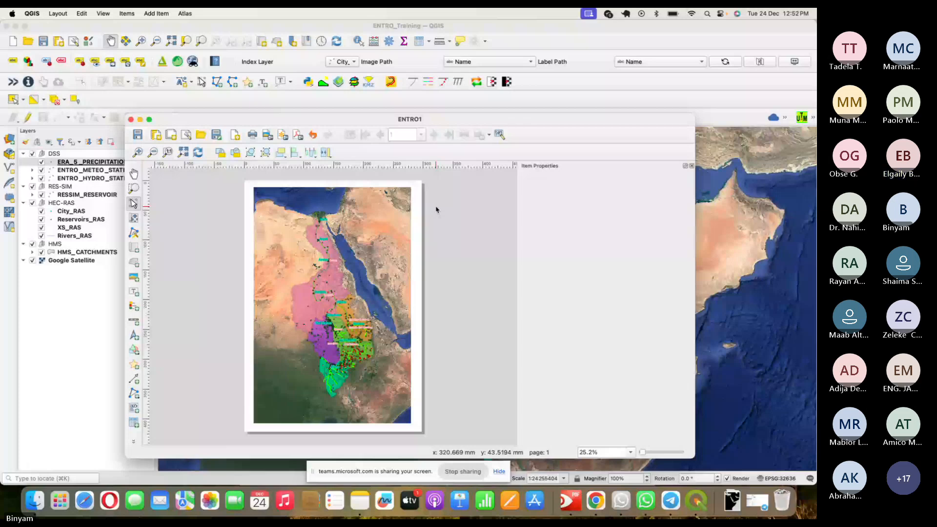
key(super+Tab)
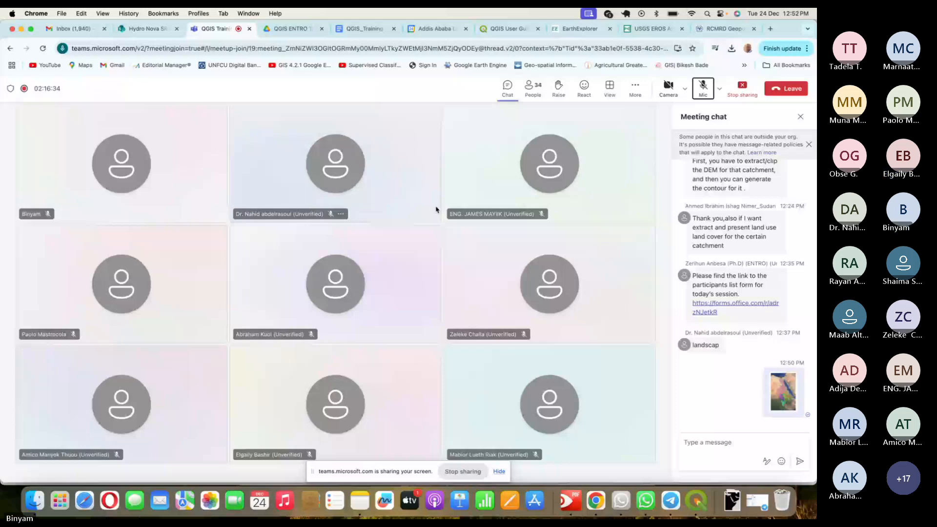
key(super+Tab)
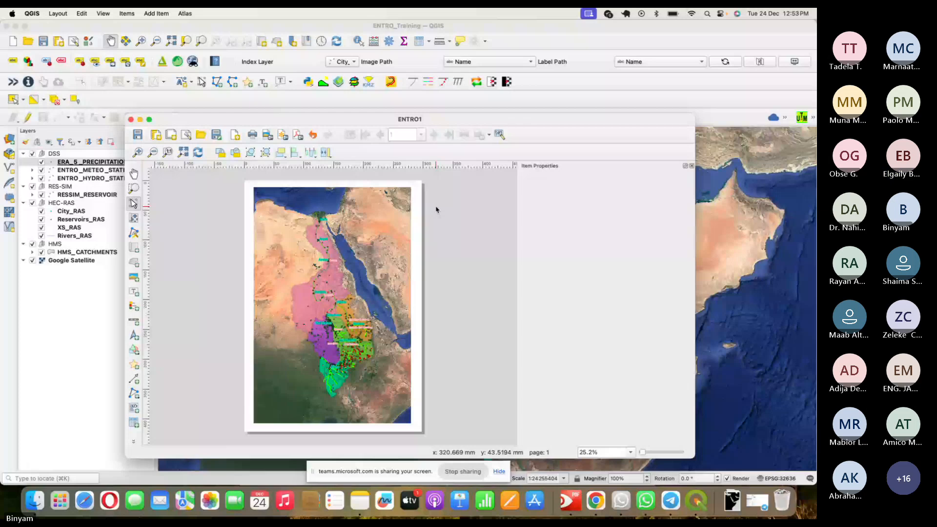
key(super+Tab)
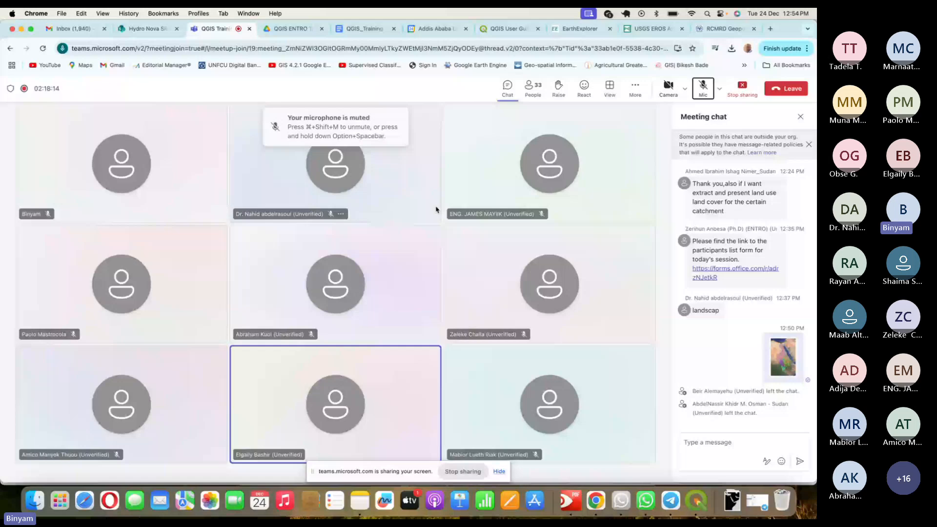
Switch to the ENTRO1 layout in QGIS, start exporting it as a JPG image and cancel at the file save dialog
key(super+Tab)
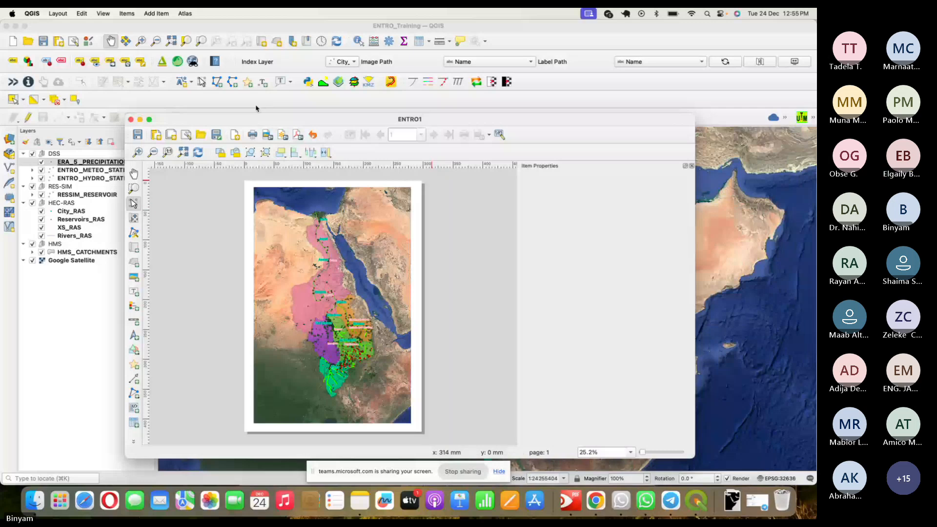
click(269, 137)
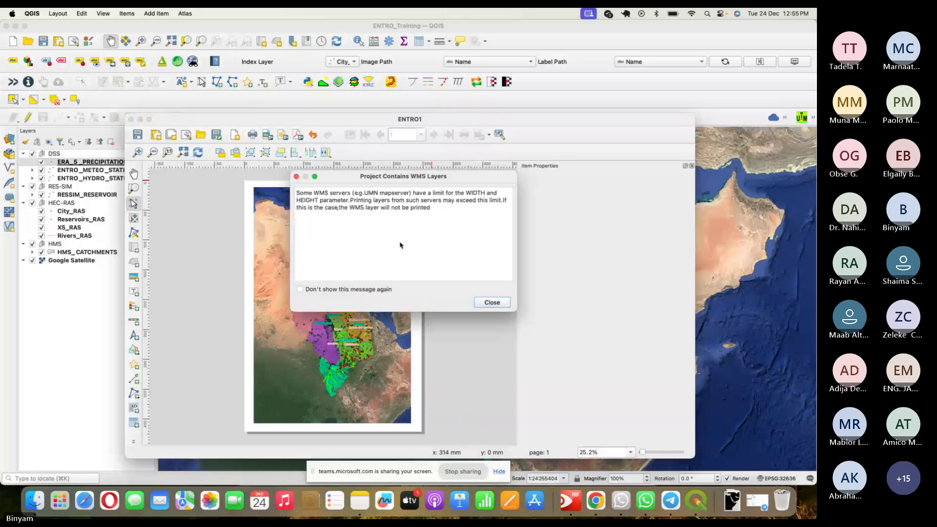
click(492, 302)
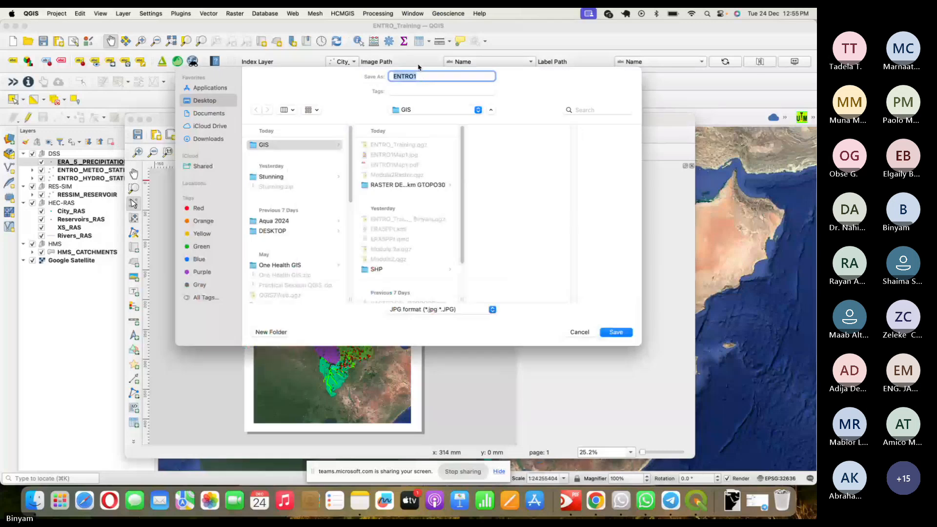
click(587, 335)
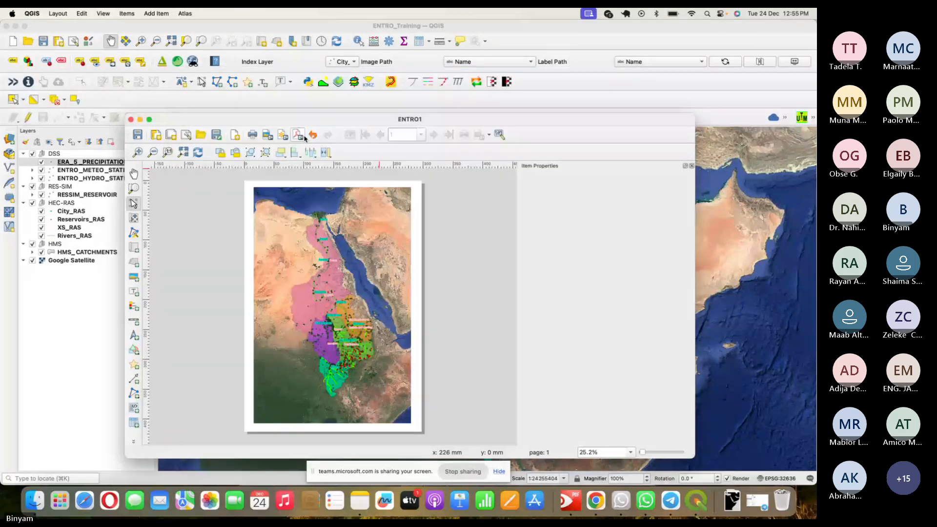
Start exporting the ENTRO1 layout as a PDF and cancel at the file save dialog
click(303, 137)
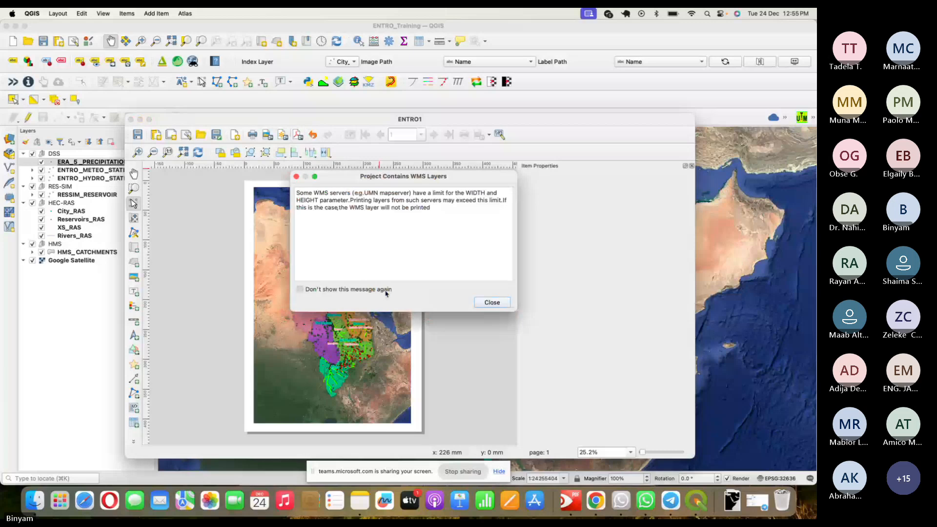
click(385, 290)
click(493, 303)
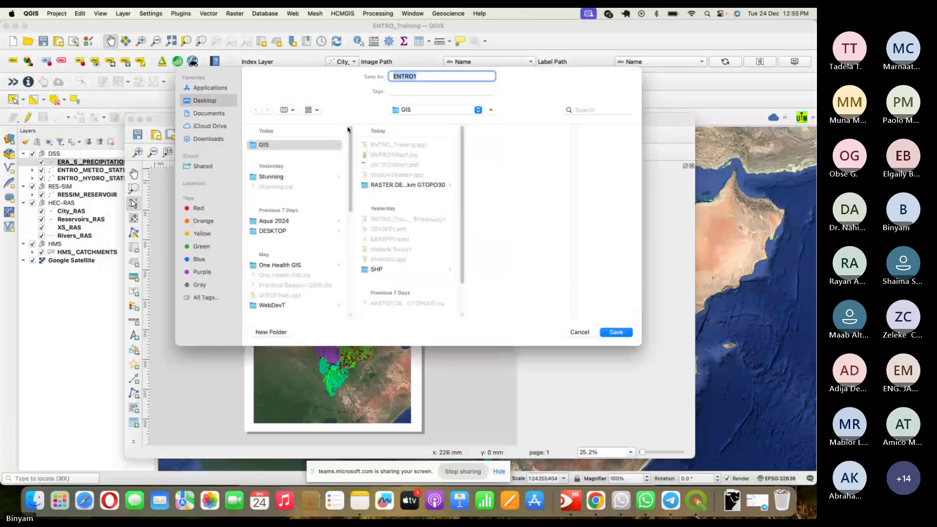
click(429, 76)
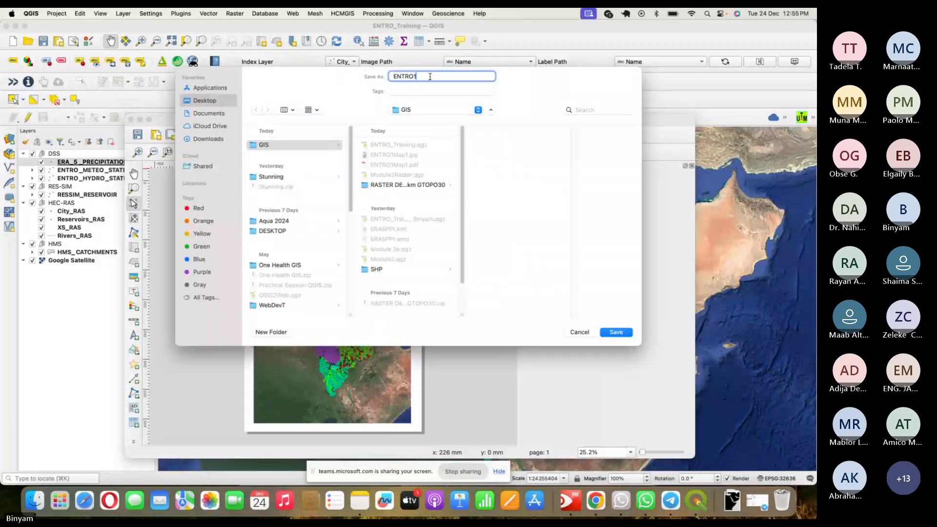
click(580, 334)
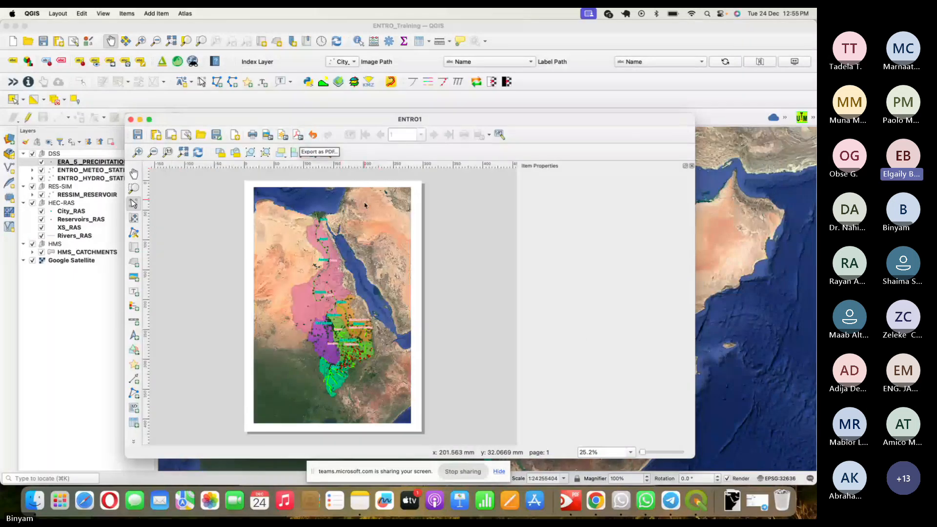
Inspect the layout page's size options, keeping A3 selected, and check the scale property of the map item
click(434, 216)
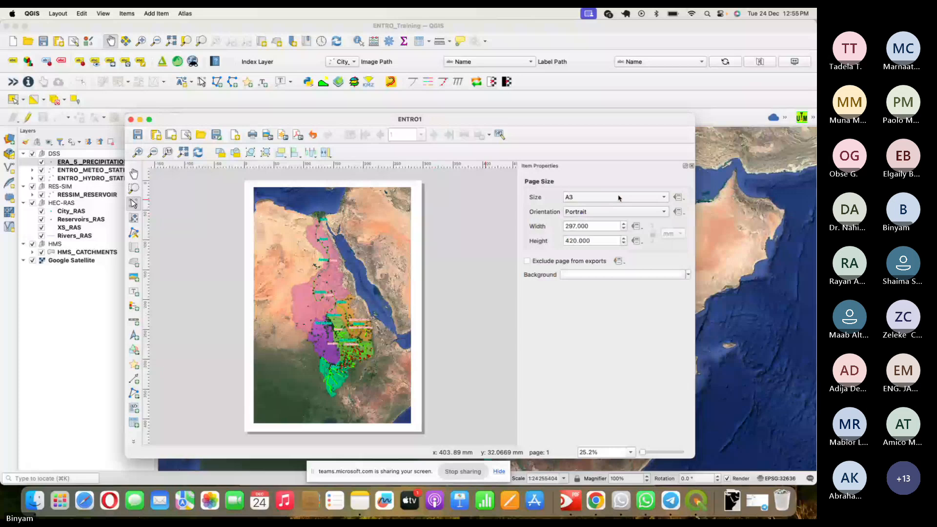
click(619, 197)
click(579, 164)
click(417, 208)
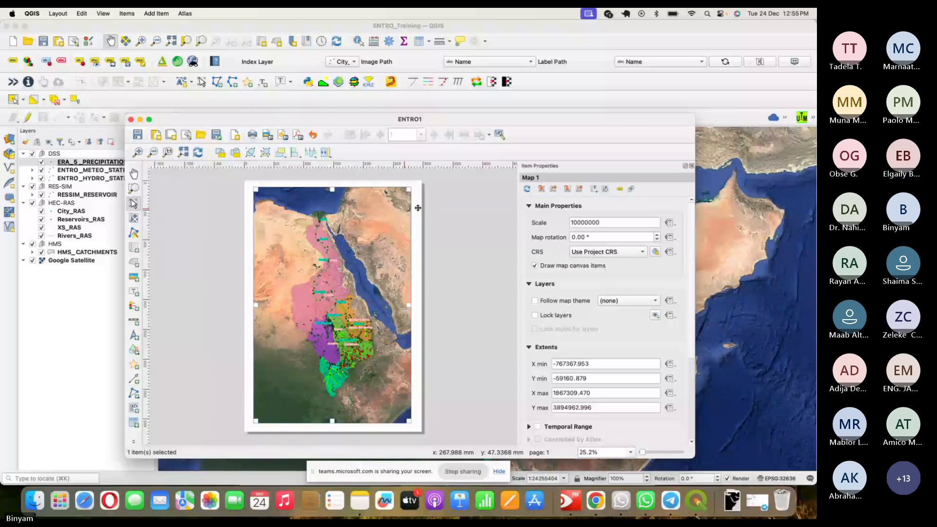
double_click(596, 221)
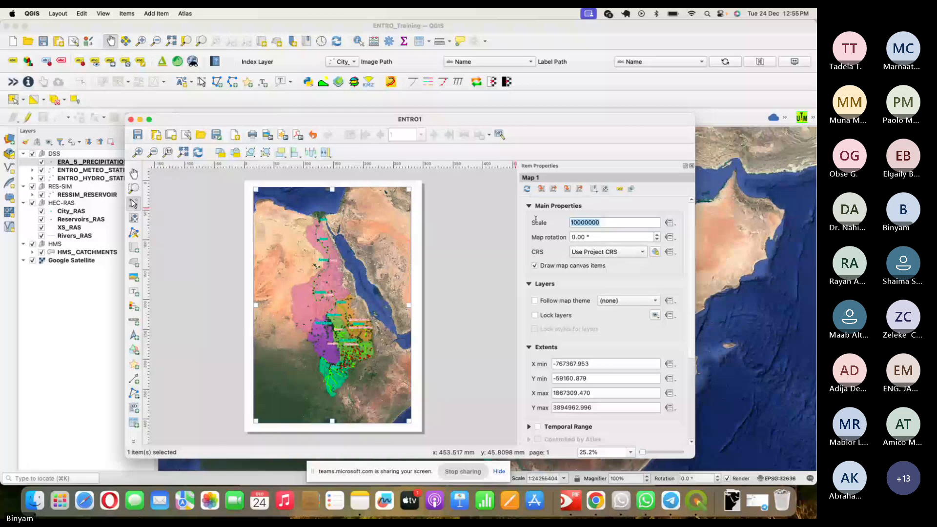
click(418, 216)
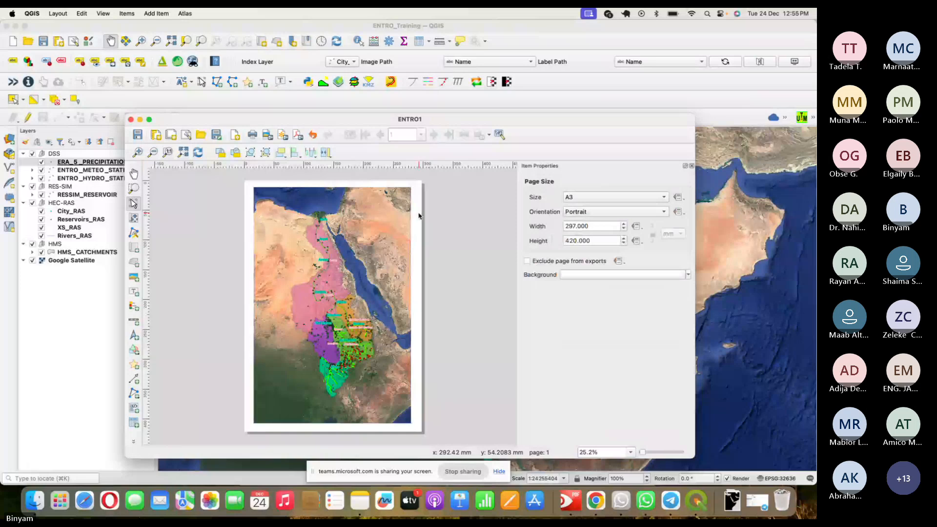
click(594, 197)
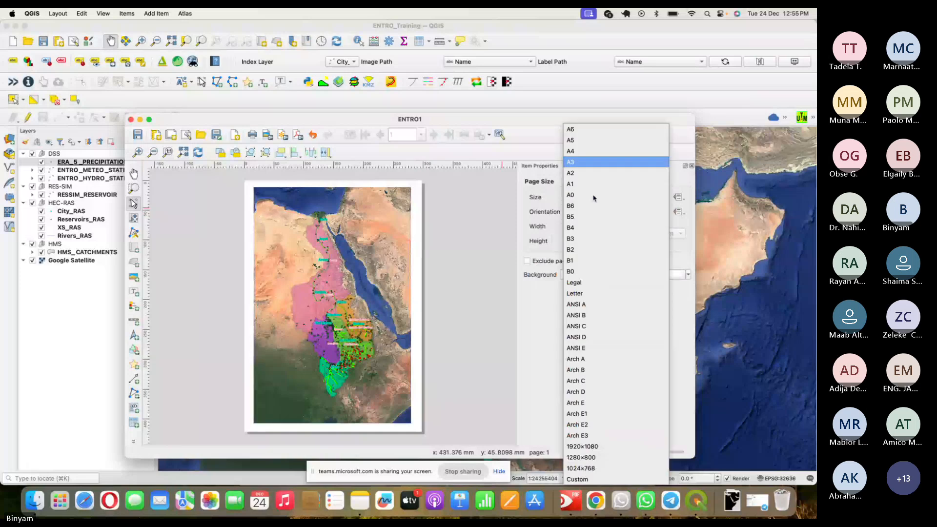
click(588, 164)
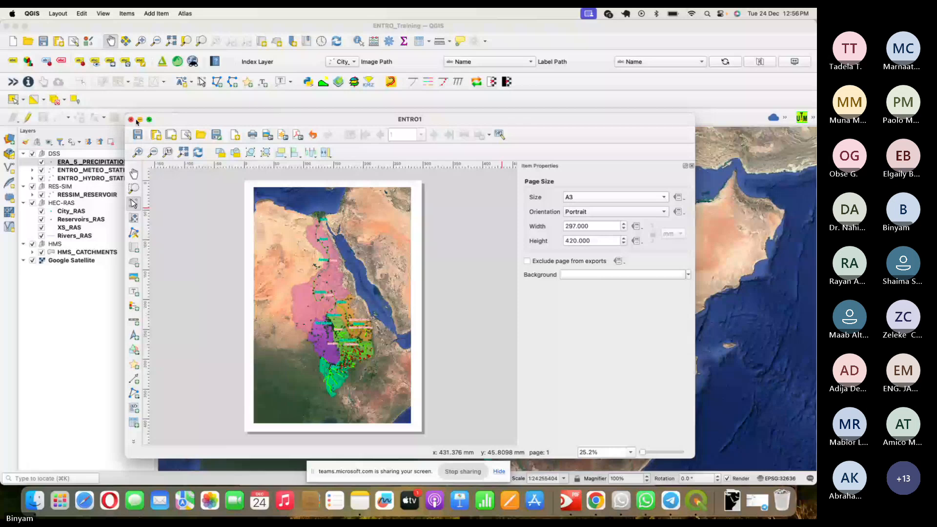
Save and close the ENTRO1 layout, and open it again from the project's list of layouts
click(142, 139)
click(131, 120)
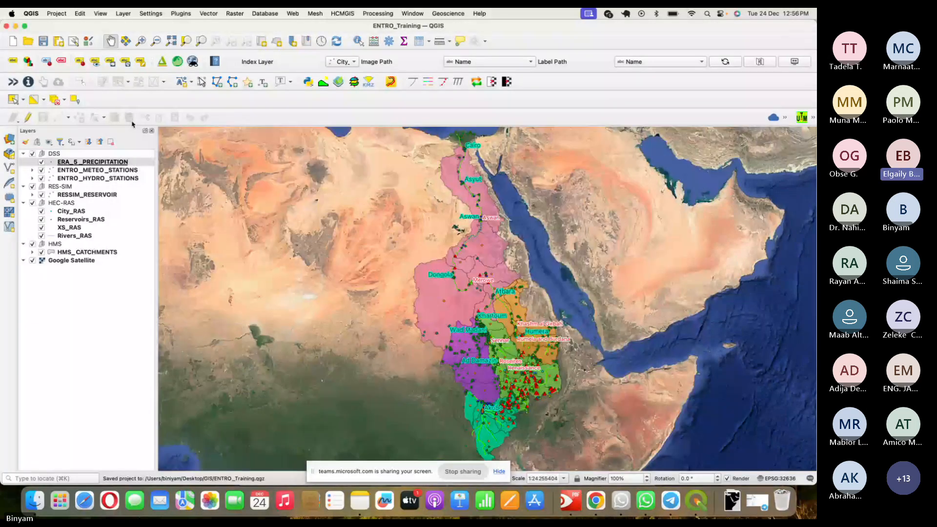
click(57, 13)
mouse_move(118, 215)
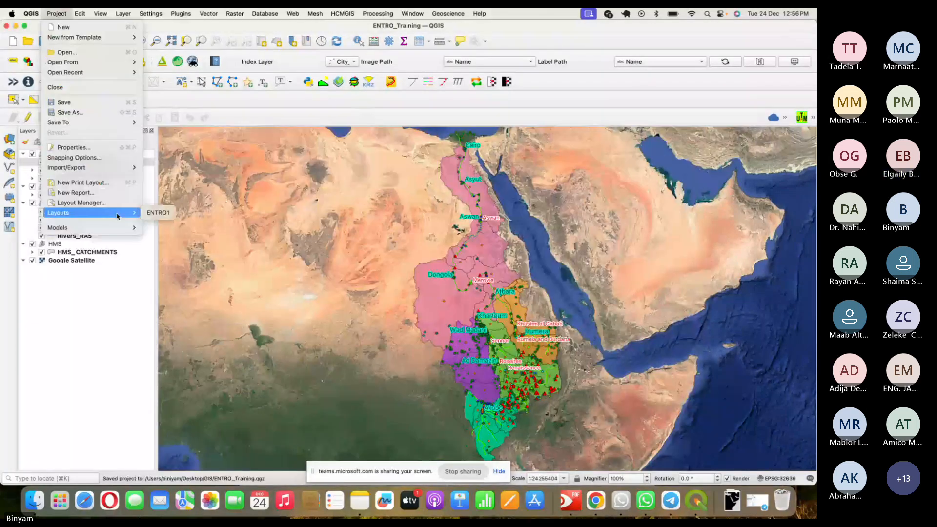
click(171, 216)
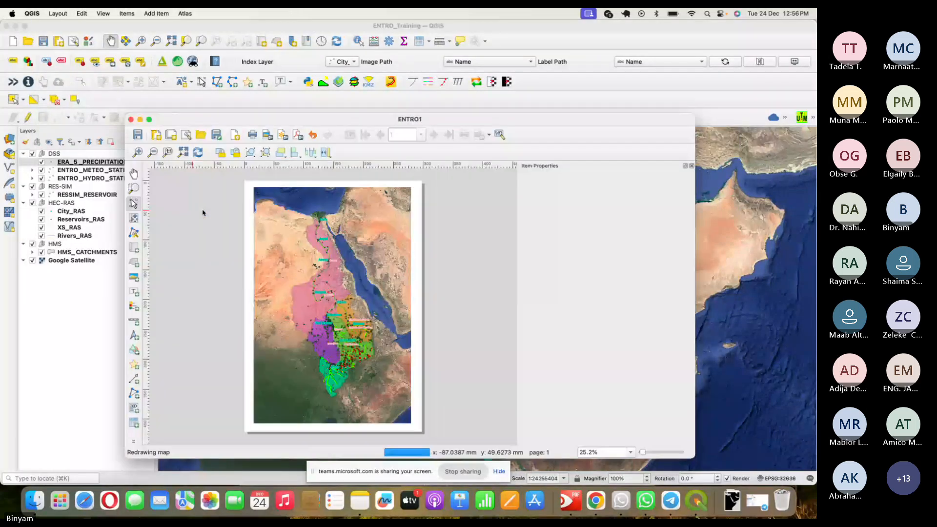
Switch to the Teams meeting in Chrome, view the map image a participant posted in the chat and close the preview
key(super+Tab)
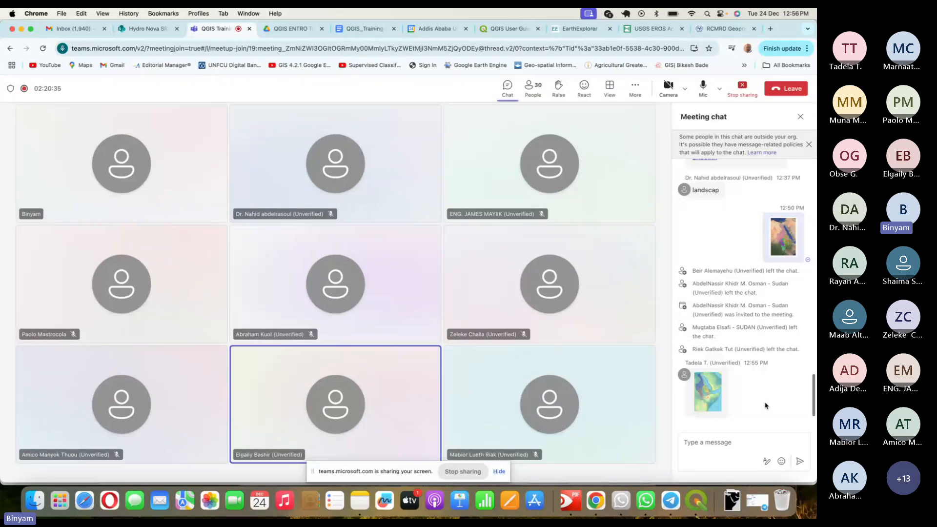
mouse_move(719, 401)
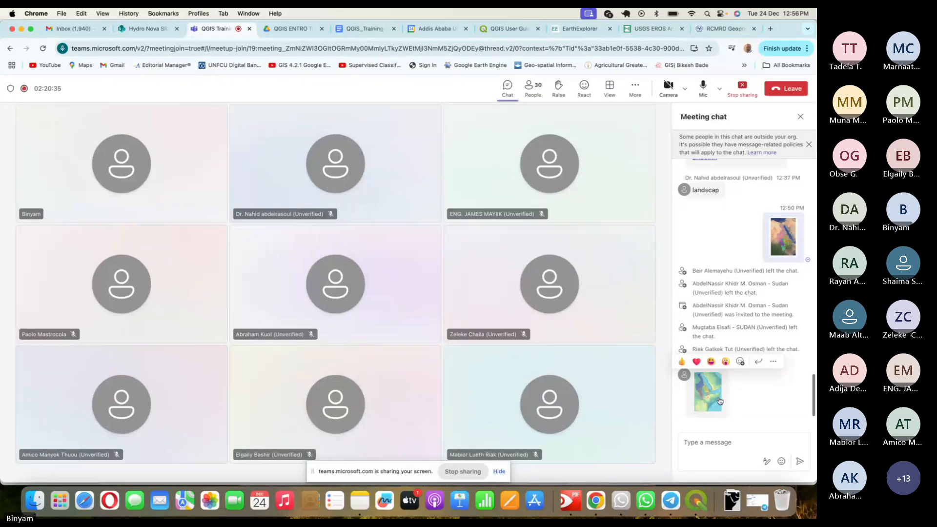
click(719, 401)
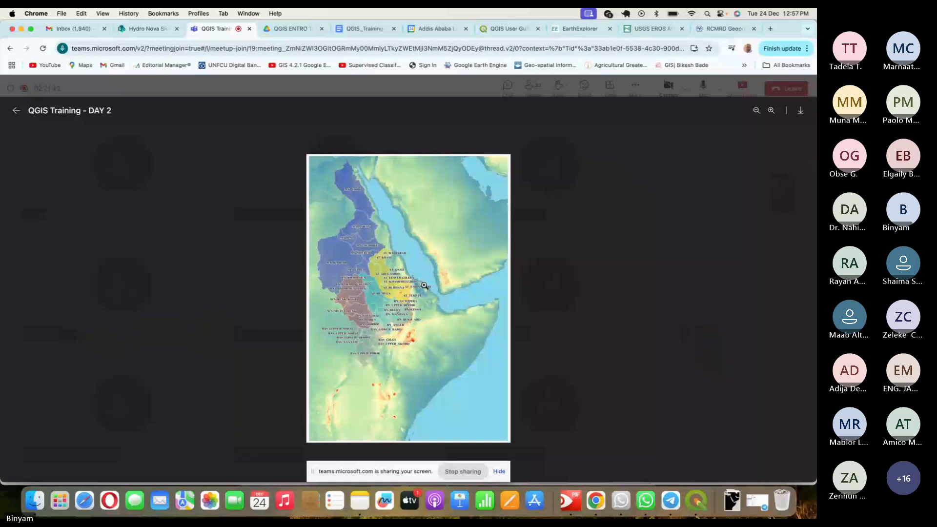
click(523, 362)
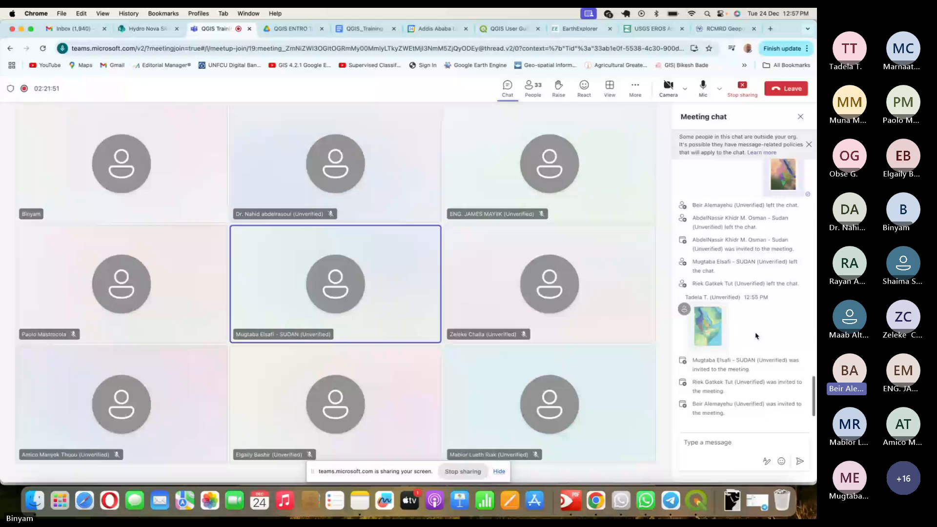